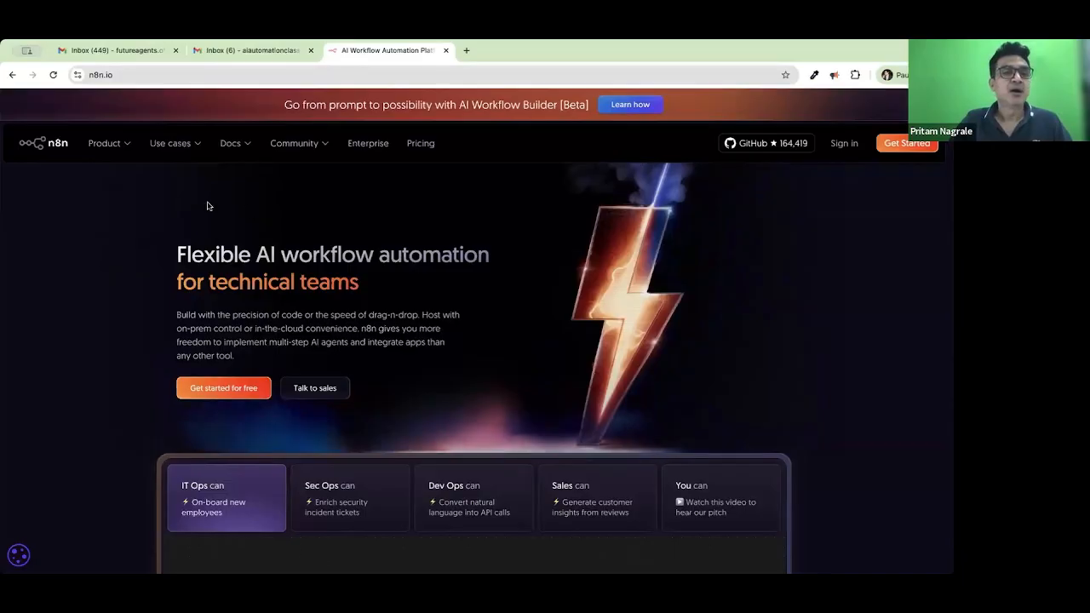
left_click(135, 77)
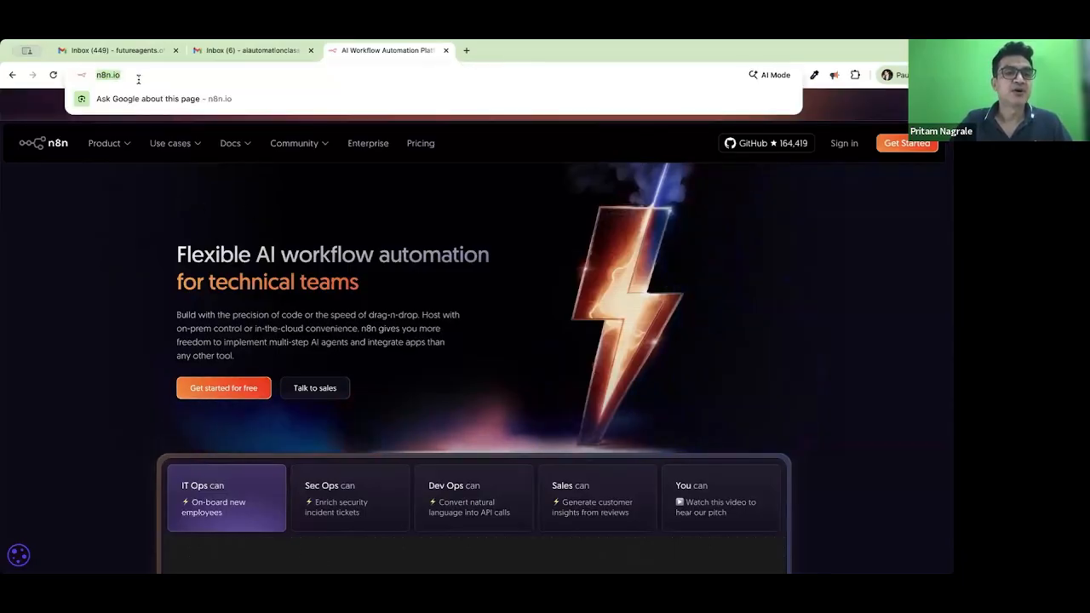
left_click(69, 186)
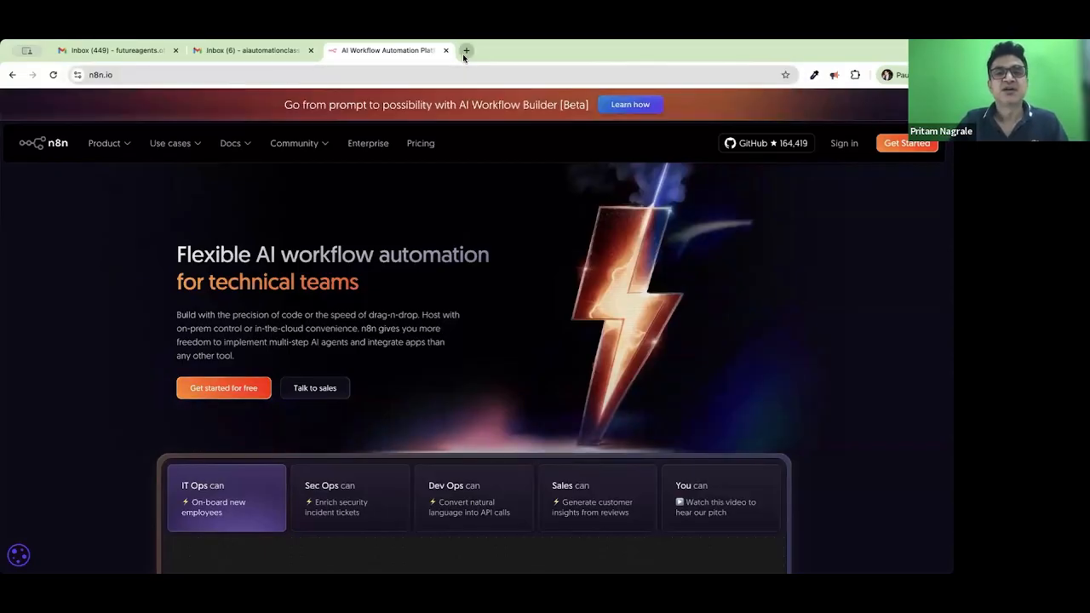
- Open Google in a new tab, search for "n8n,io" and open the official n8n website from the results
left_click(466, 51)
type("goo")
key("Return")
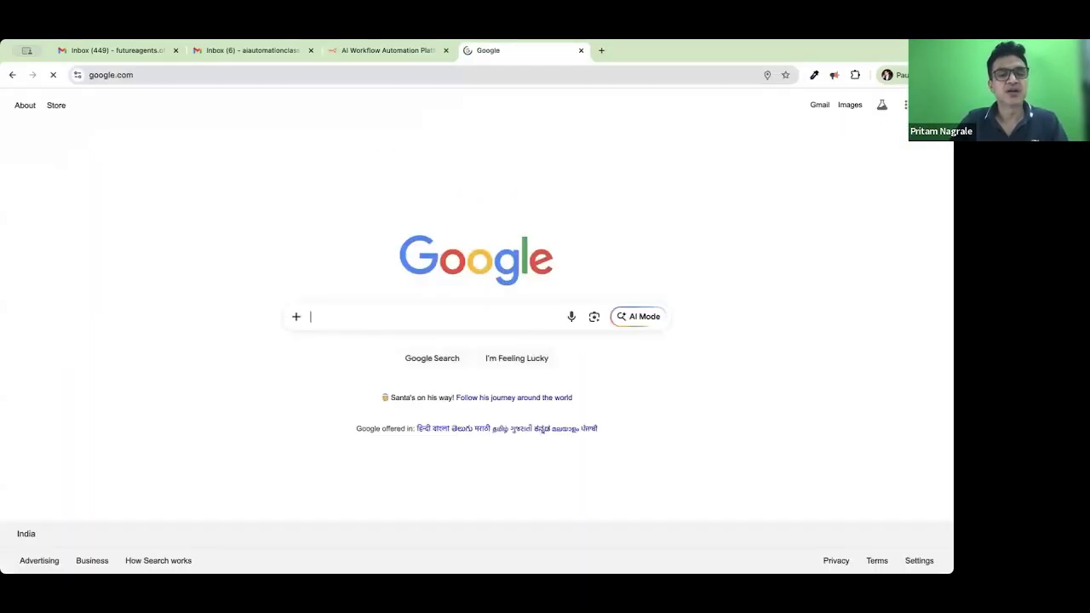
type("n8")
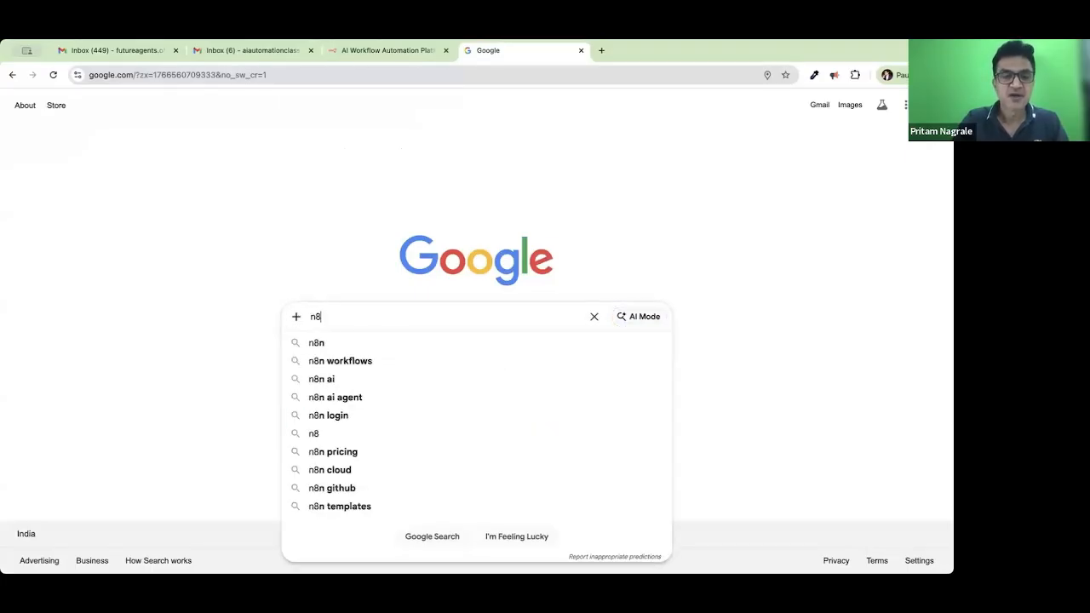
type("n,io")
key("Return")
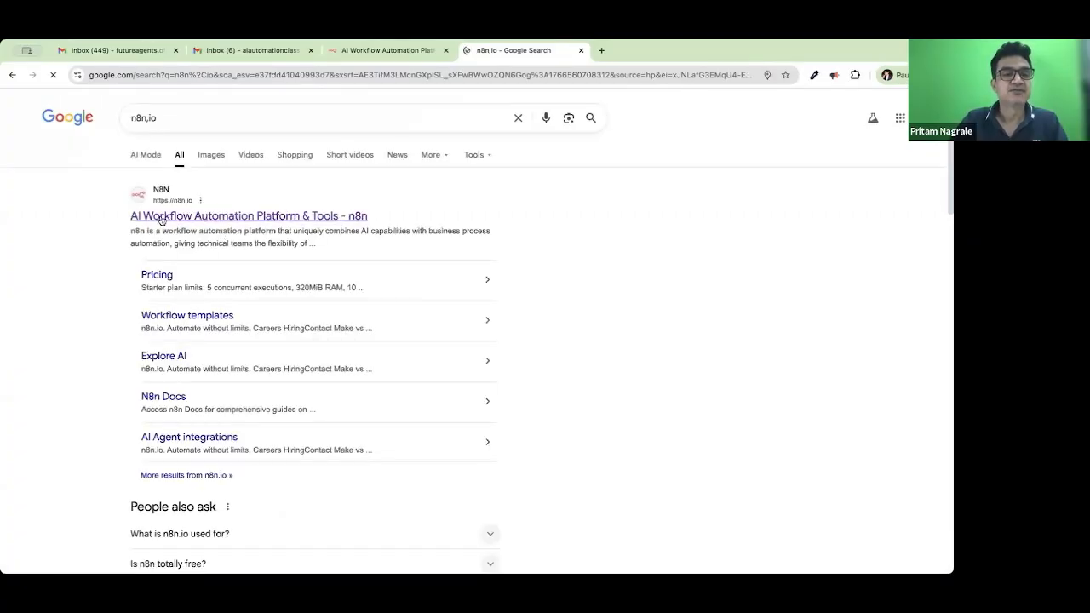
left_click(217, 223)
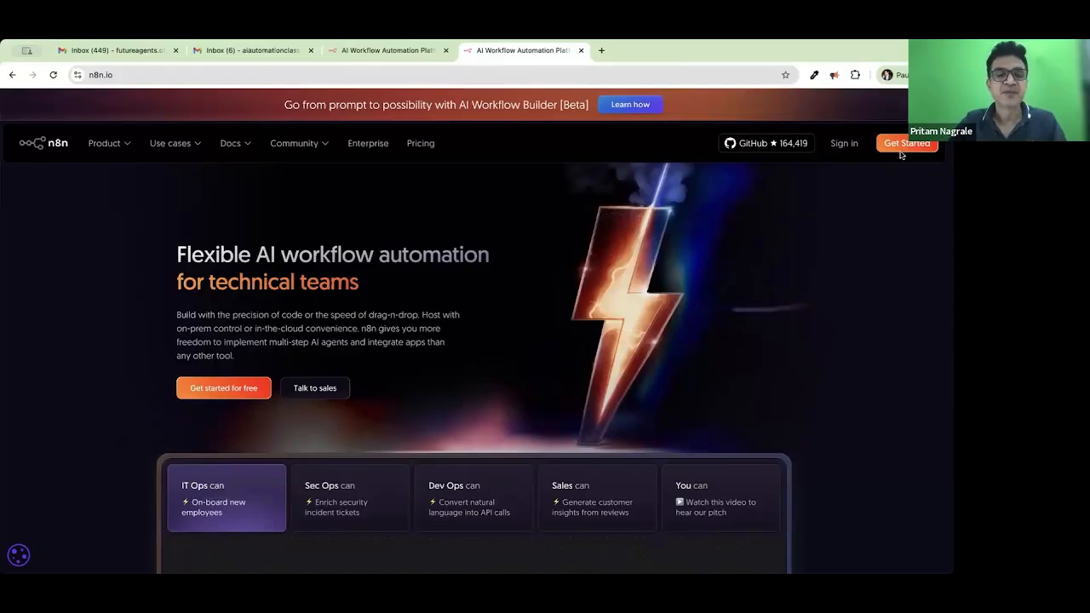
- Open the free n8n registration form and enter the account holder's full name
left_click(222, 389)
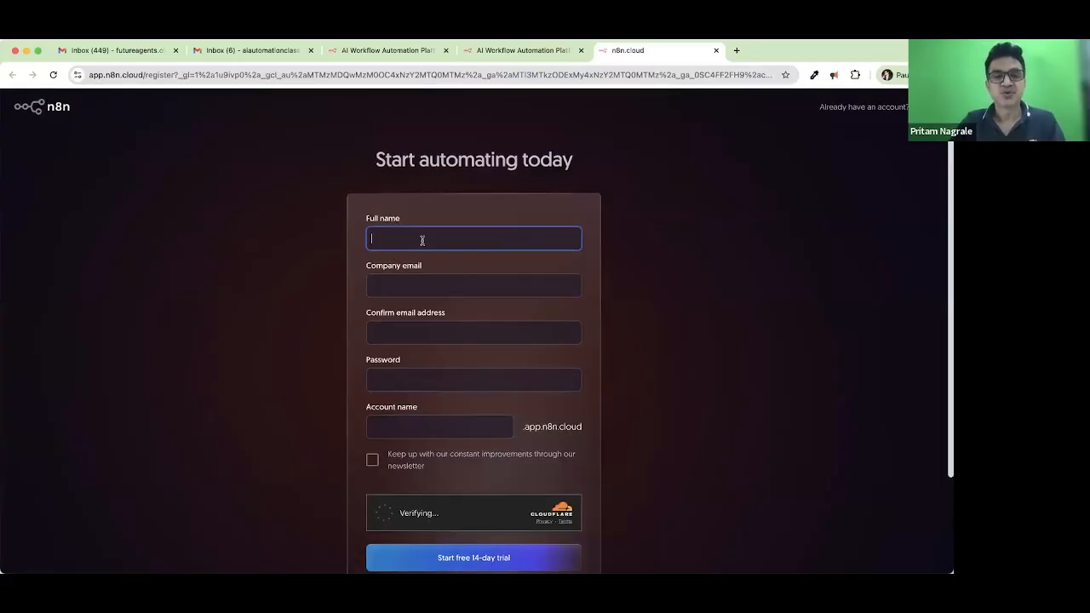
left_click(419, 241)
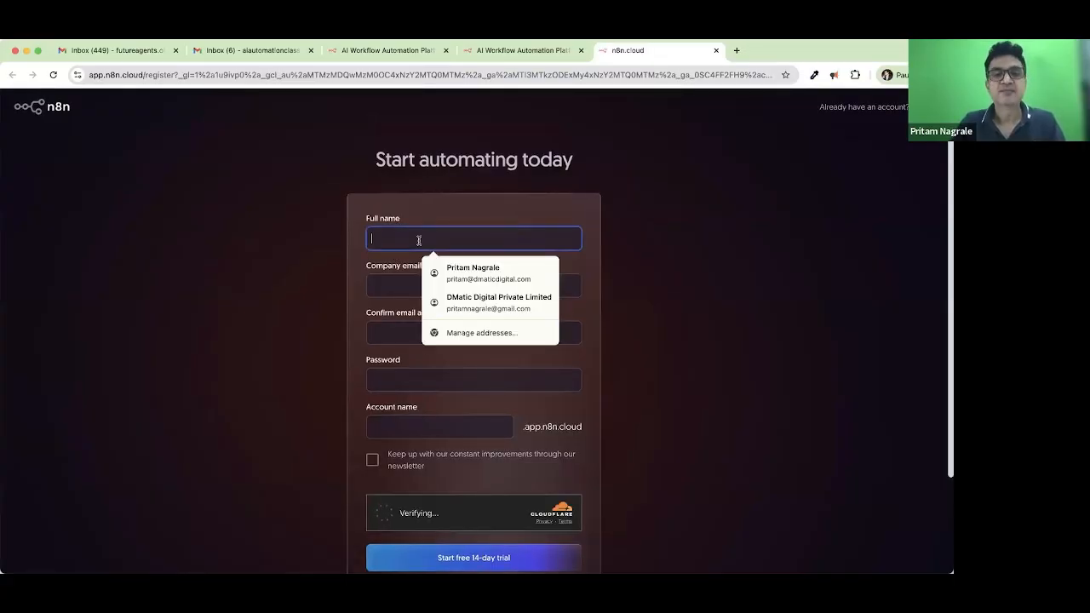
type("Pritam")
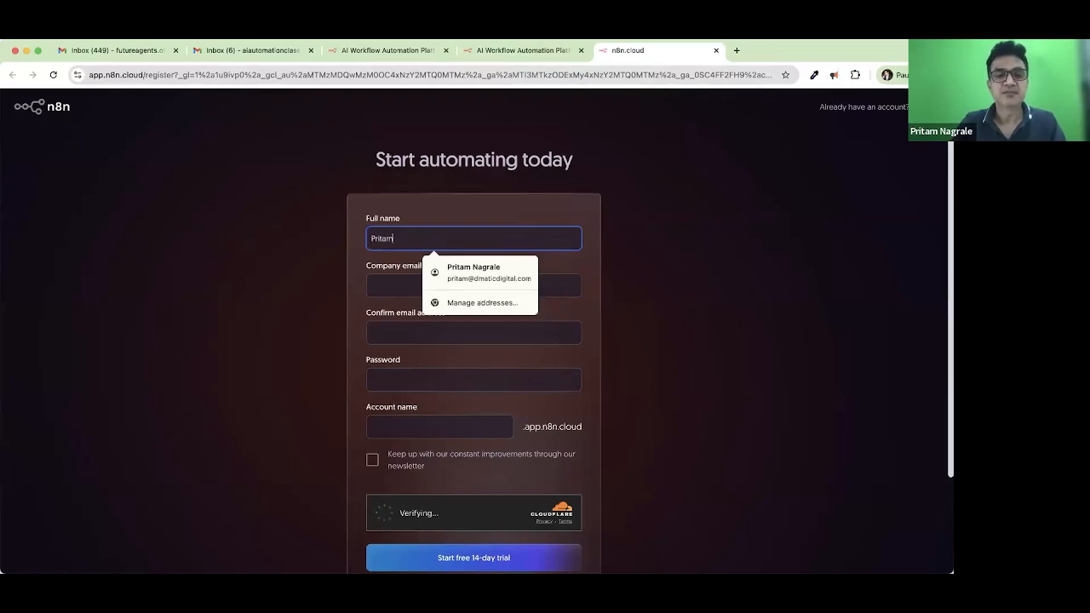
type(" Nag")
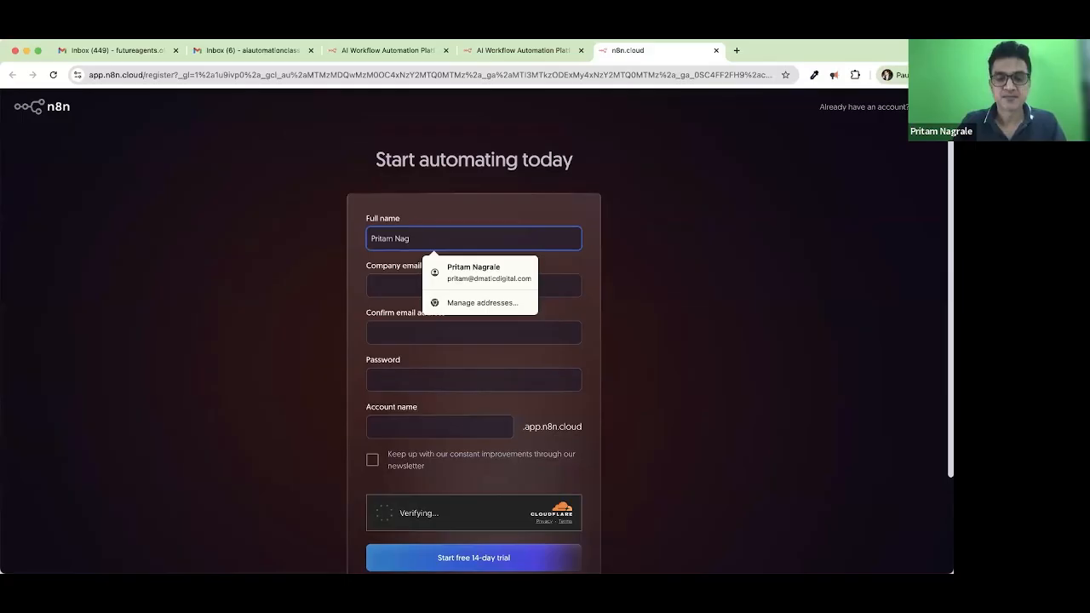
type("rale")
key("Tab")
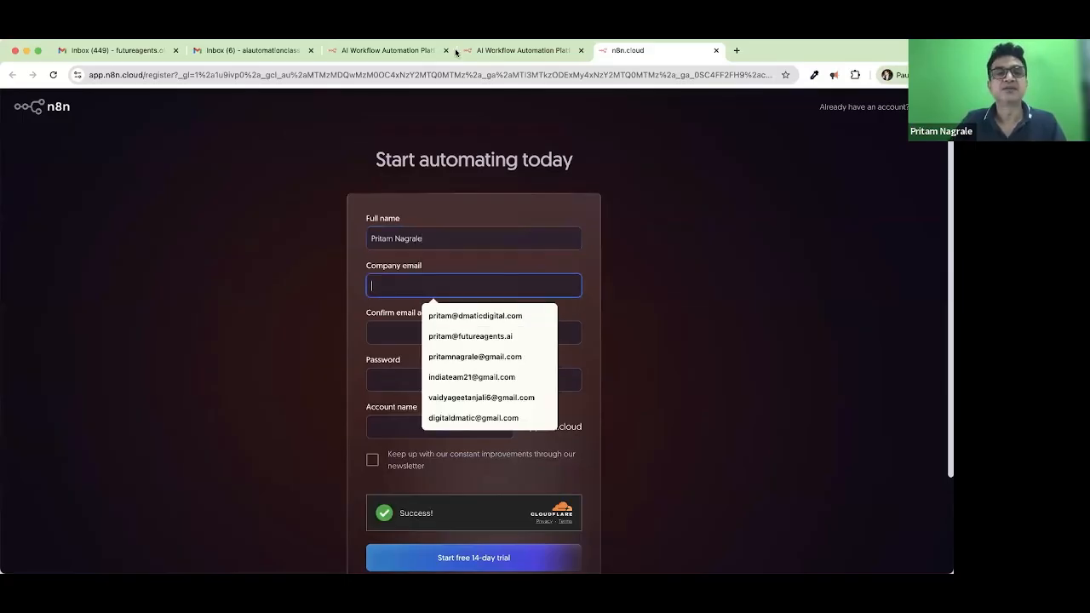
- Copy the signed-in account's e-mail address from Gmail and paste it as the company email in the n8n registration form
left_click(243, 52)
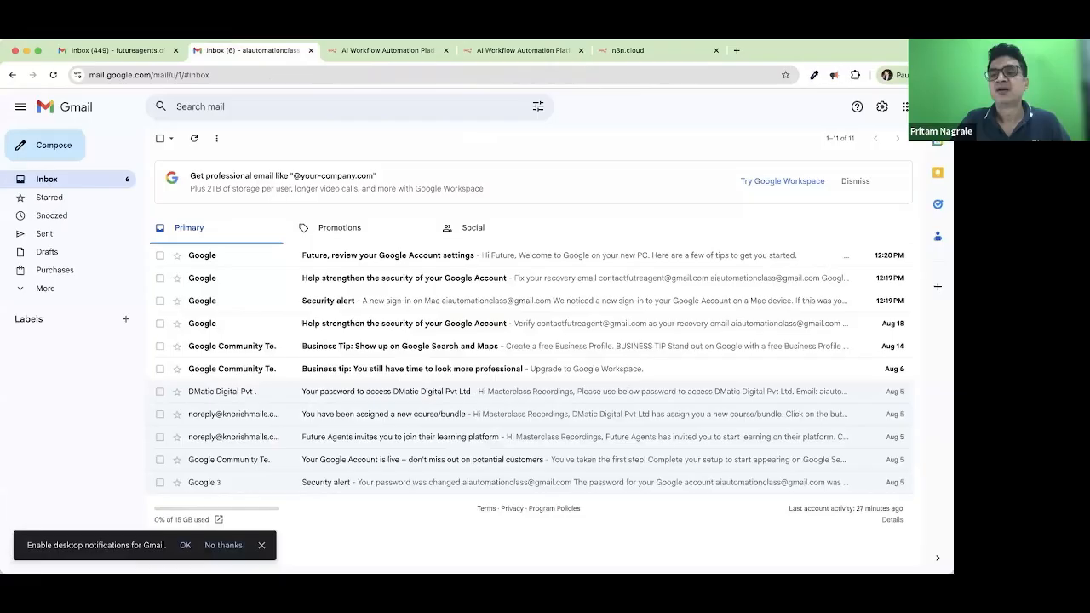
left_click(931, 106)
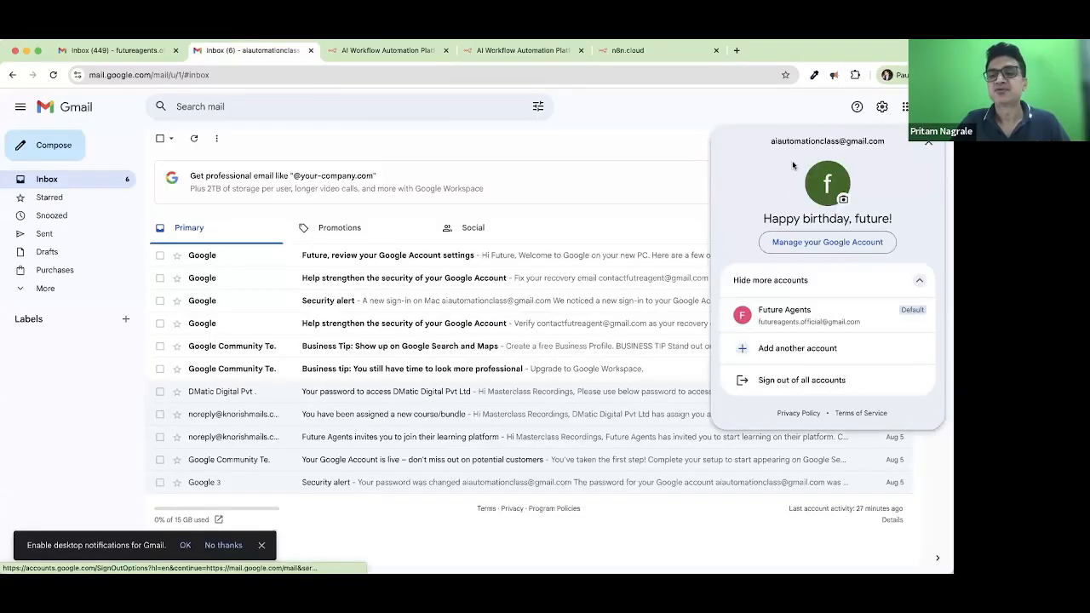
triple_click(787, 141)
key("ctrl+c")
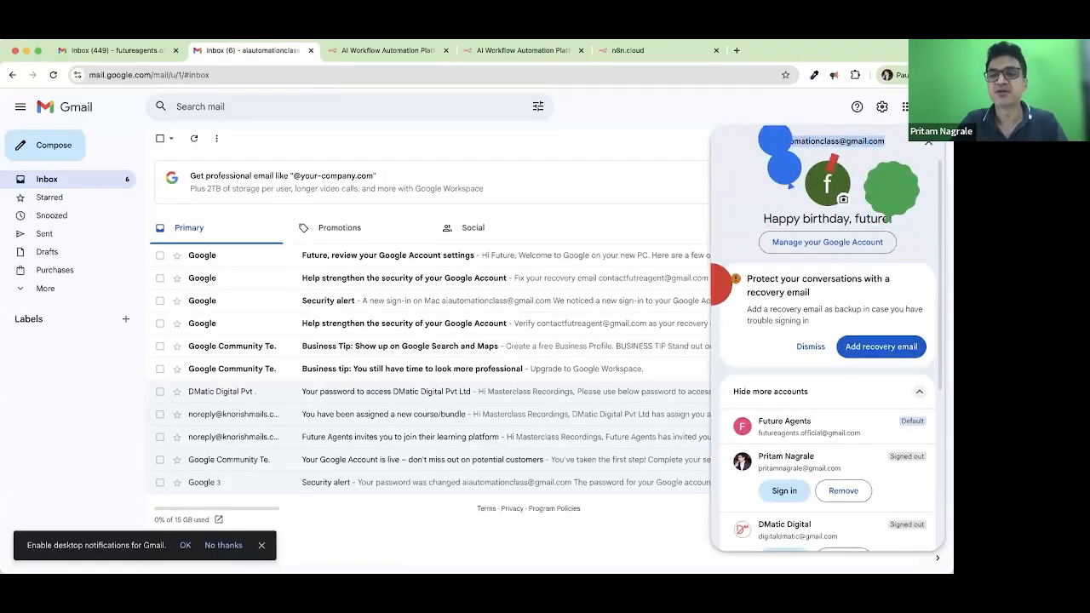
left_click(635, 51)
key("ctrl+v")
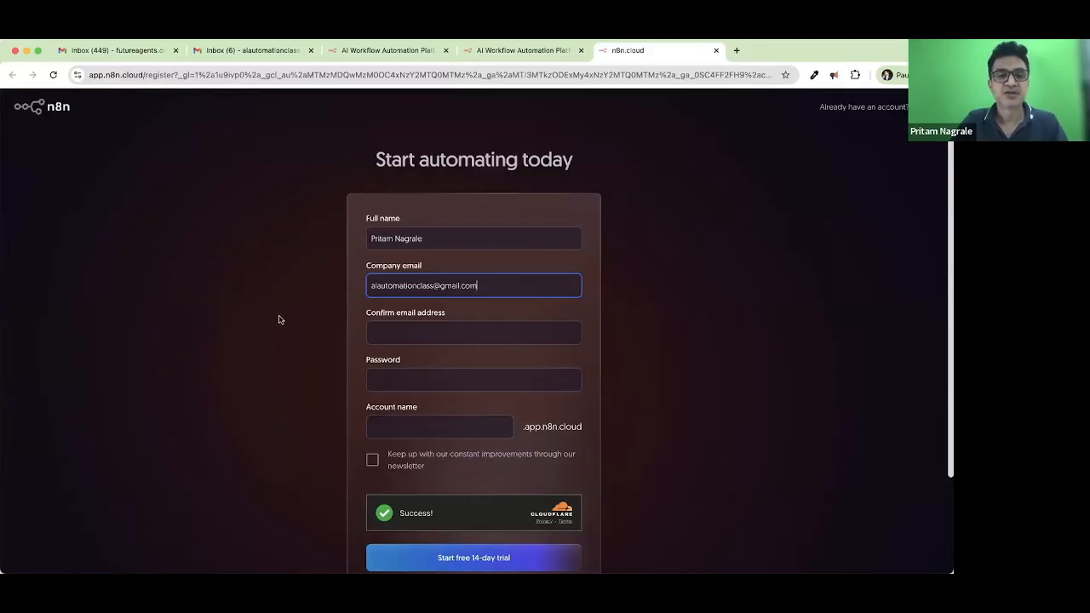
left_click(278, 319)
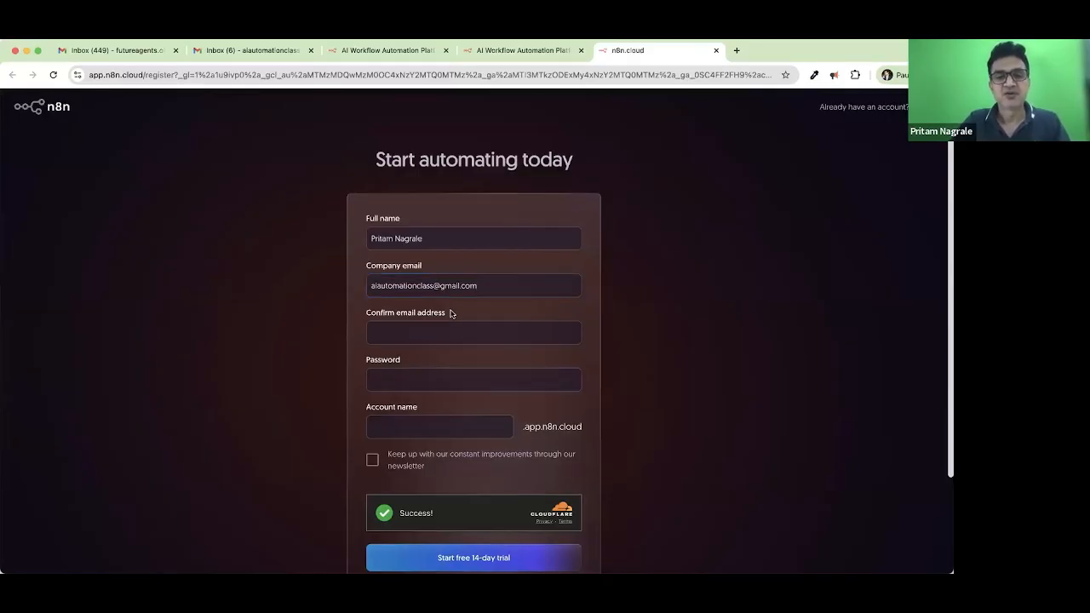
- Enter the same e-mail address in the Confirm email address field
left_click(399, 335)
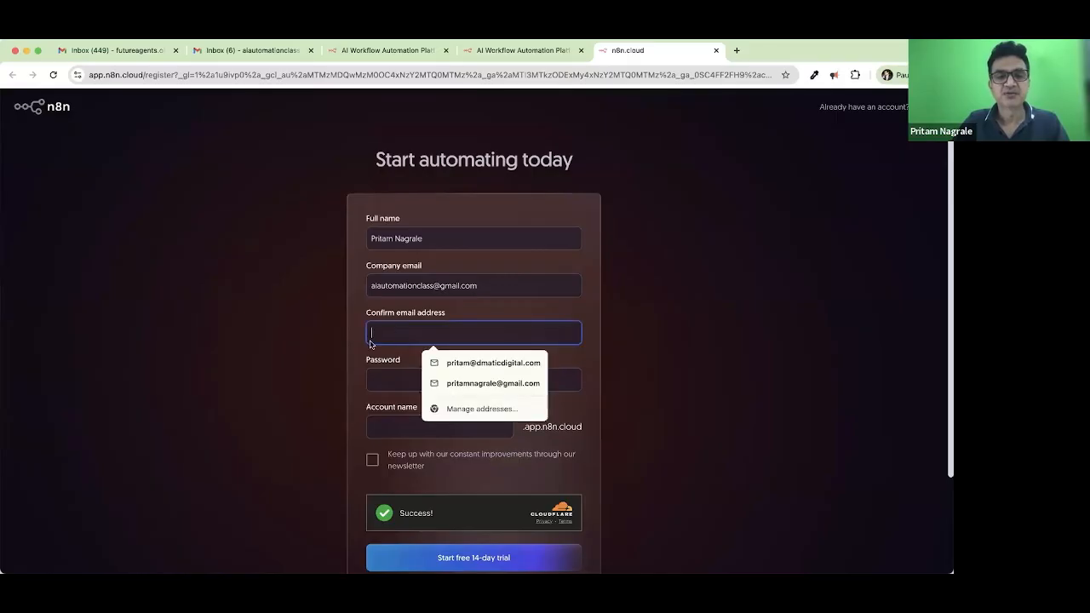
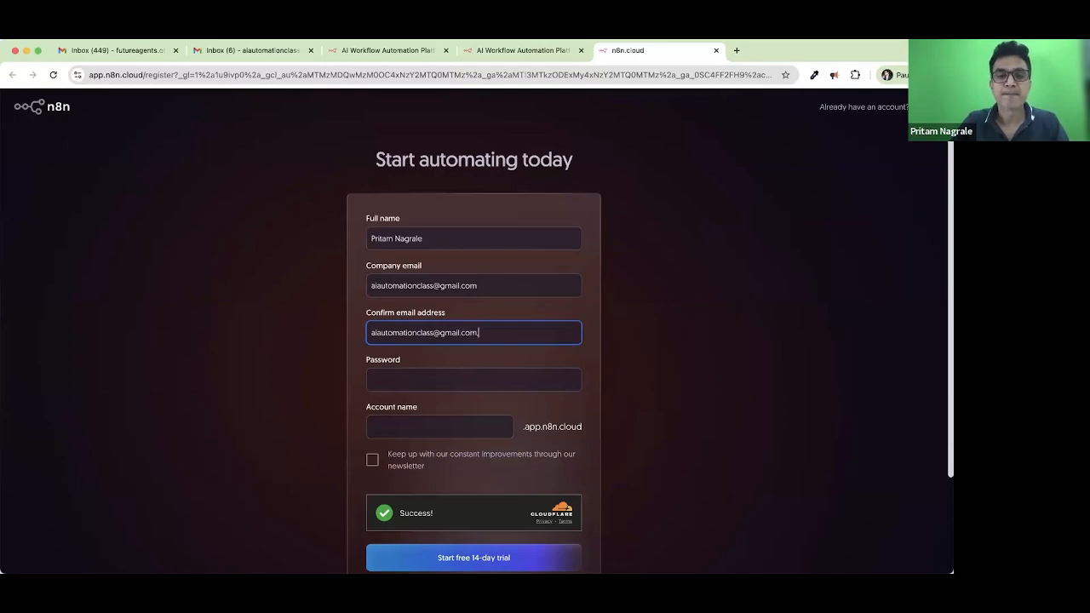
- Enter the account password in the registration form
left_click(407, 373)
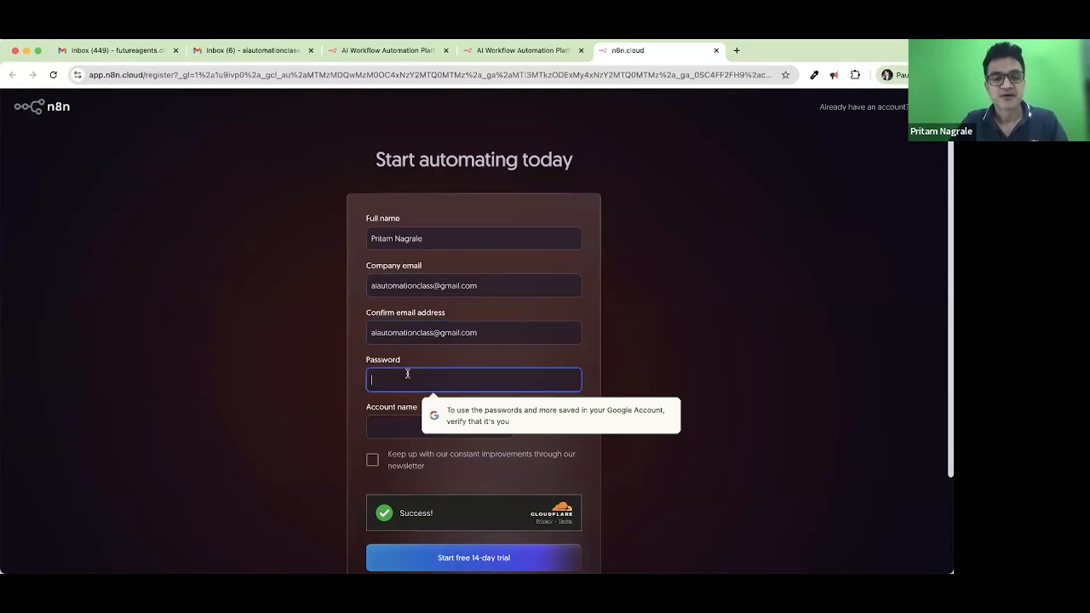
type("••••••")
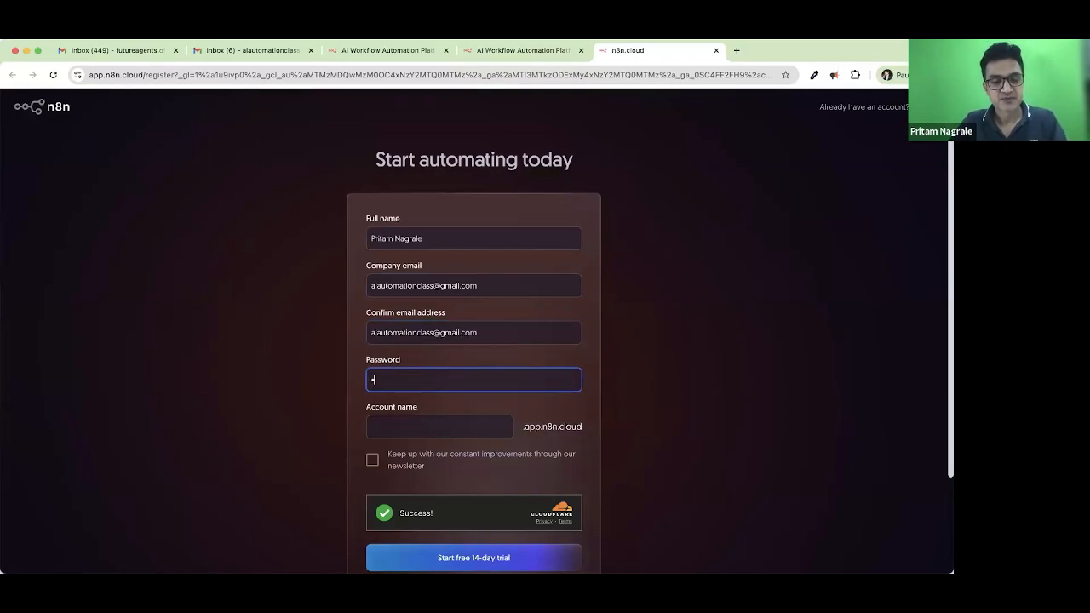
type("•••")
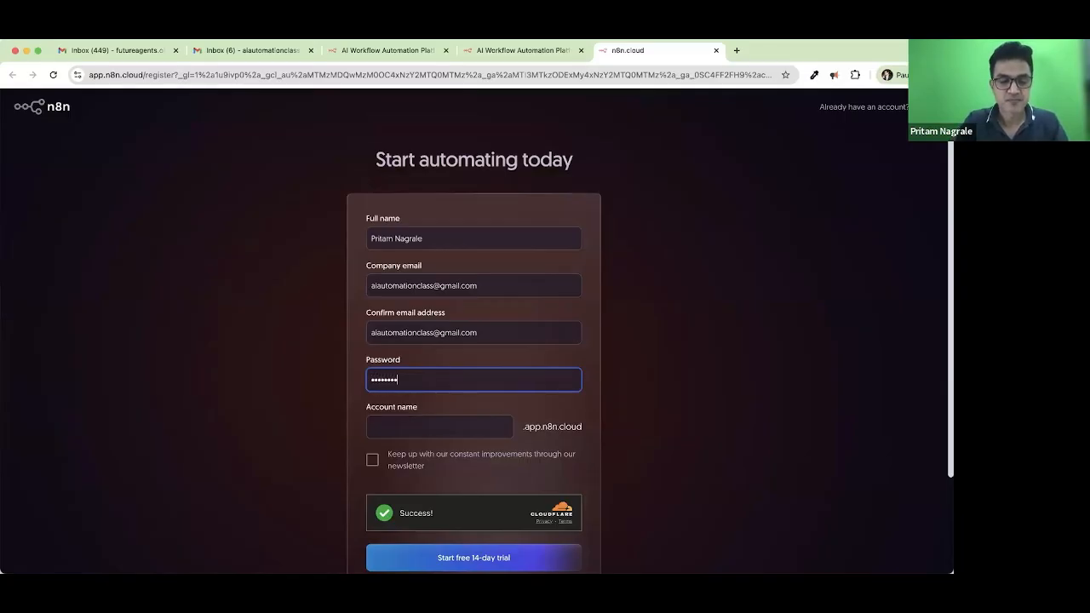
- Try to start the free 14-day trial with "futureagents" as the account name
left_click(406, 408)
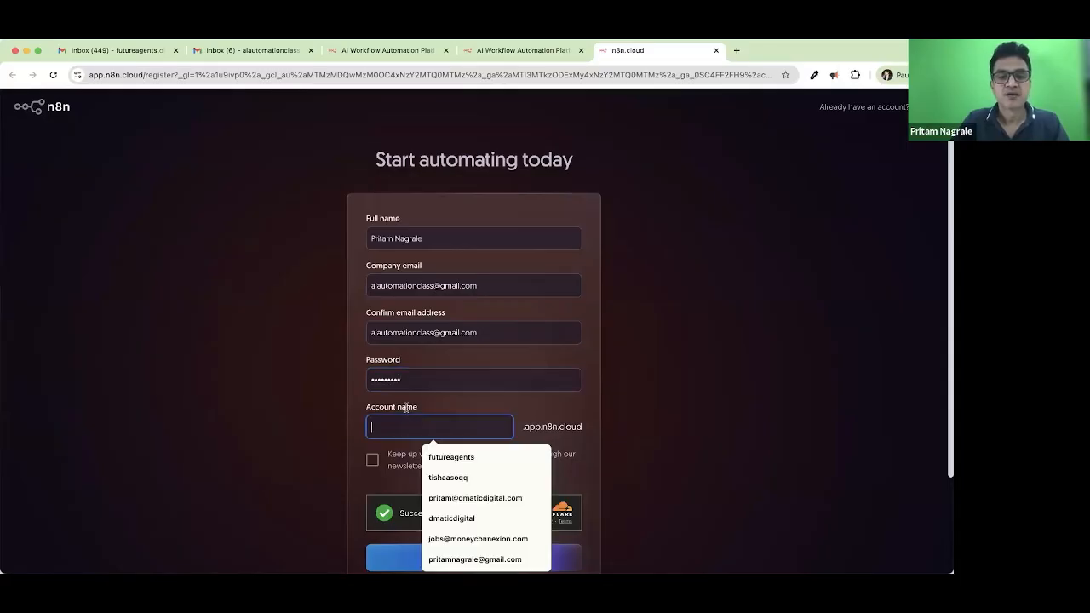
left_click(447, 460)
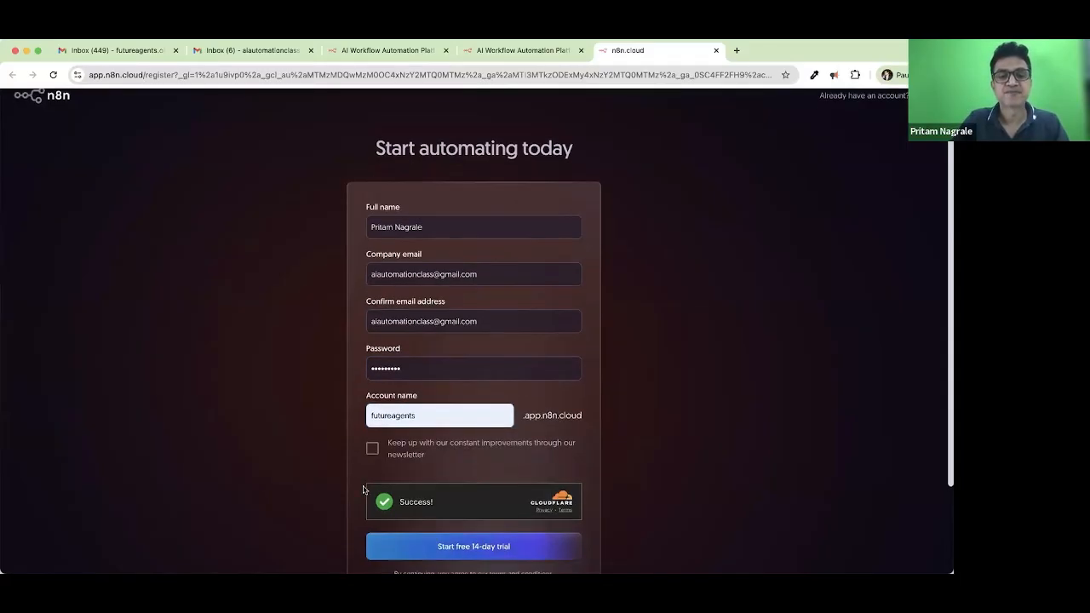
scroll(366, 489, "down", 1)
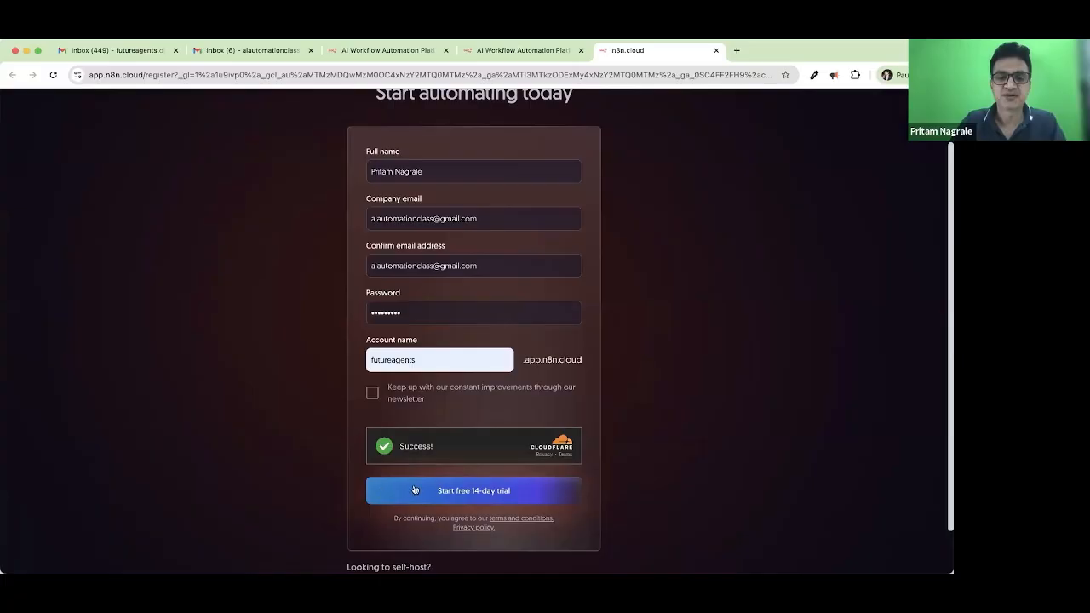
left_click(464, 494)
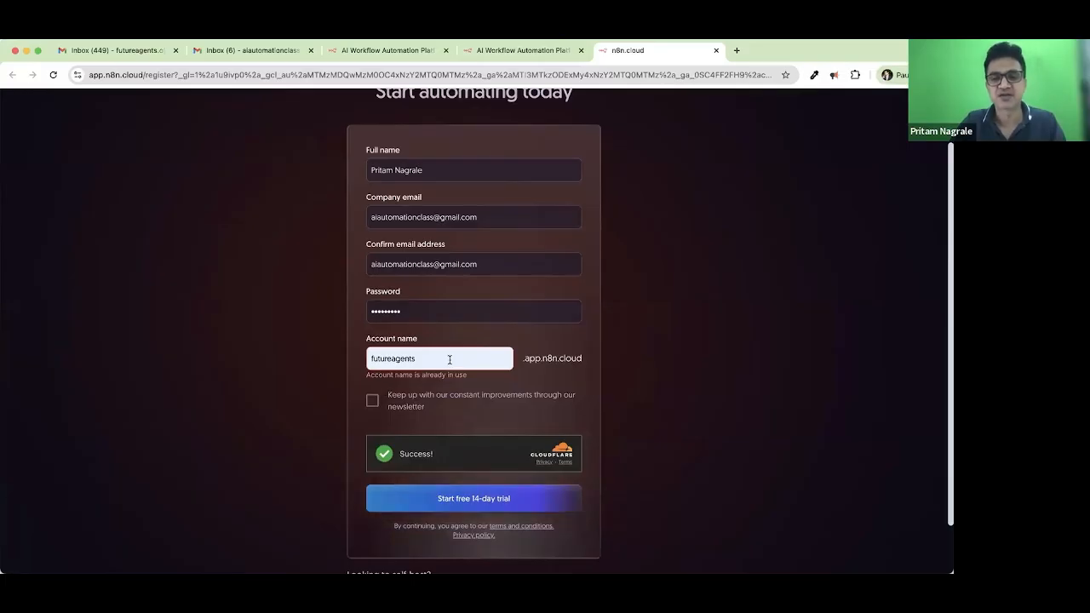
double_click(390, 359)
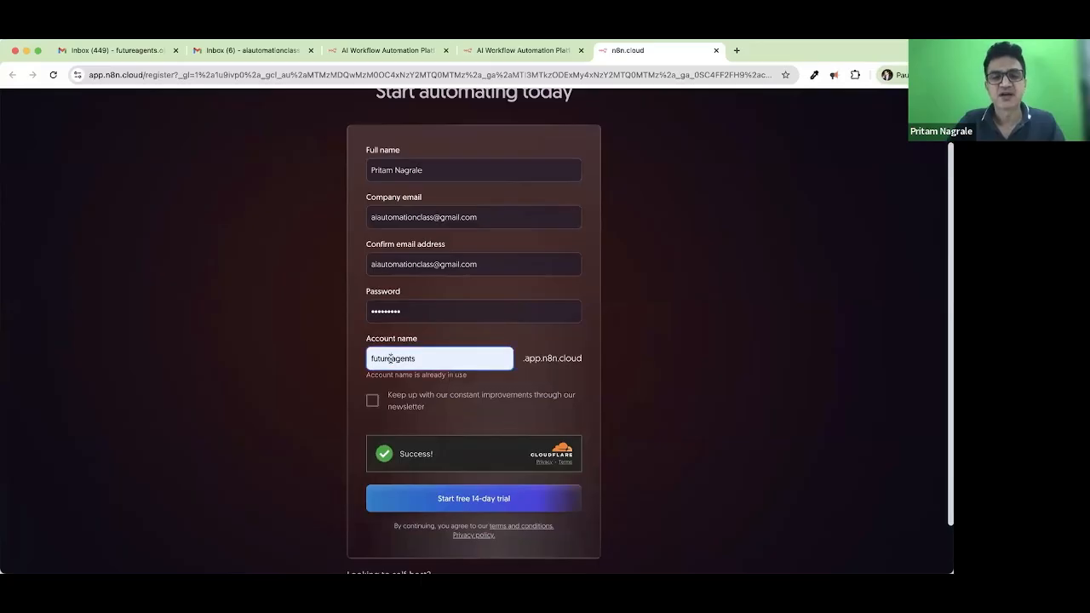
left_click(353, 384)
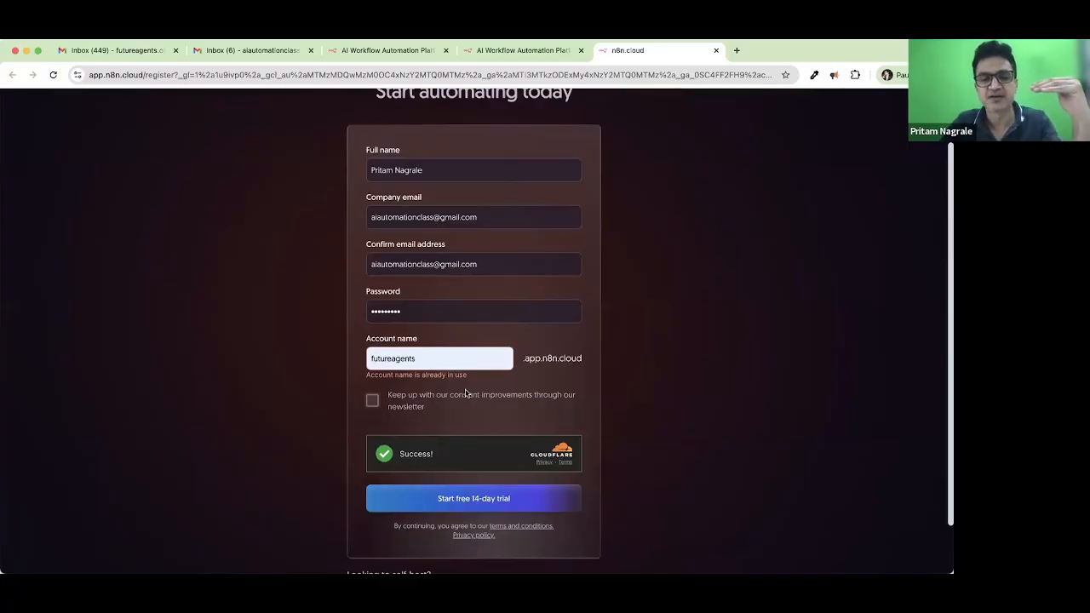
left_click(436, 362)
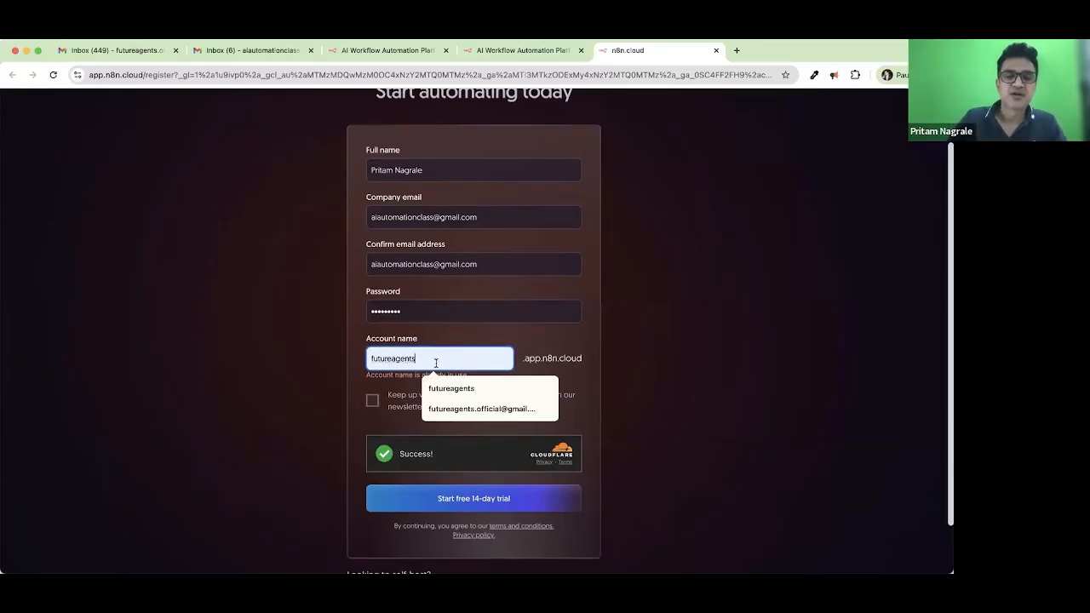
double_click(436, 363)
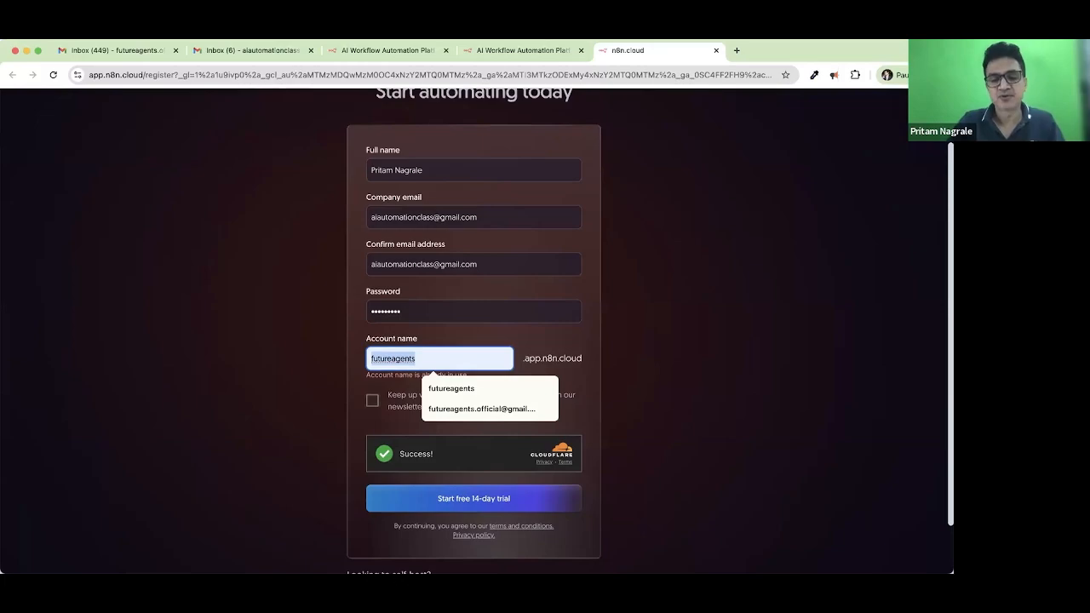
key("BackSpace")
type("future")
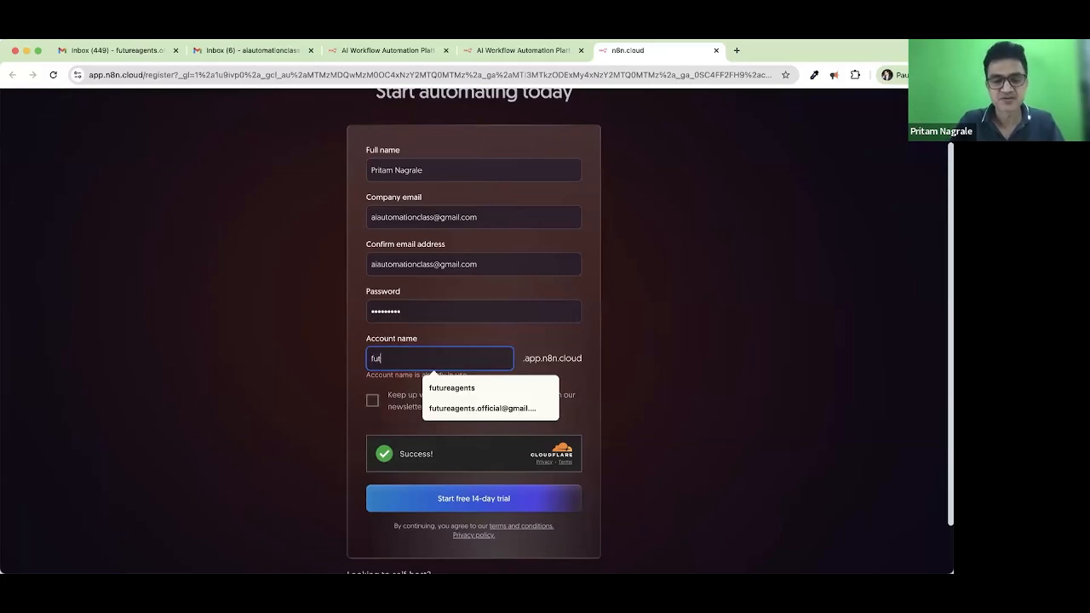
left_click(451, 387)
- Change the account name to "futureaiagents" and start the free 14-day trial
left_click(393, 361)
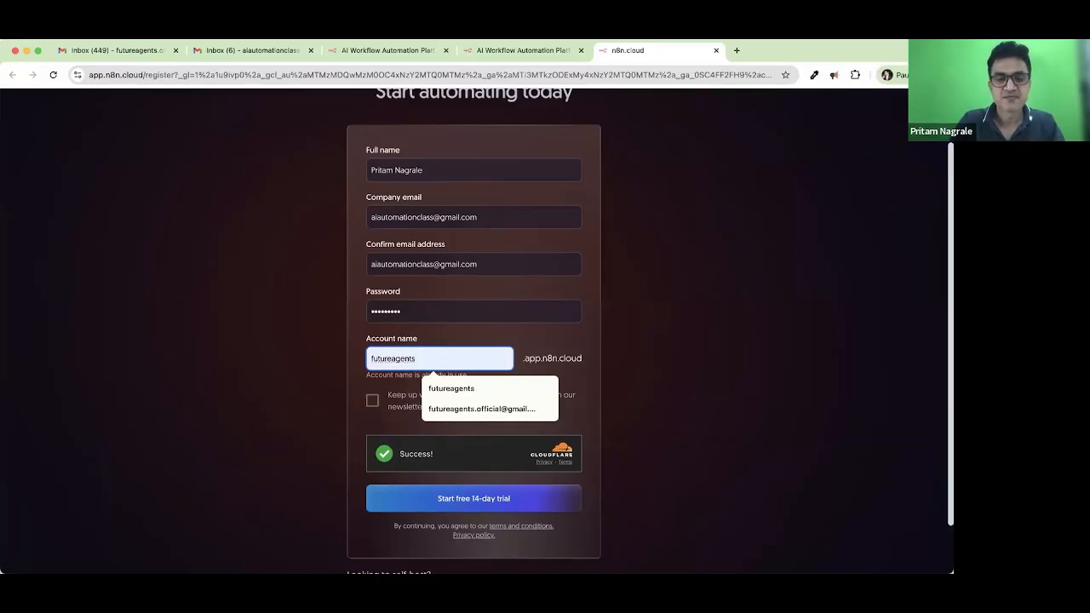
type("ai")
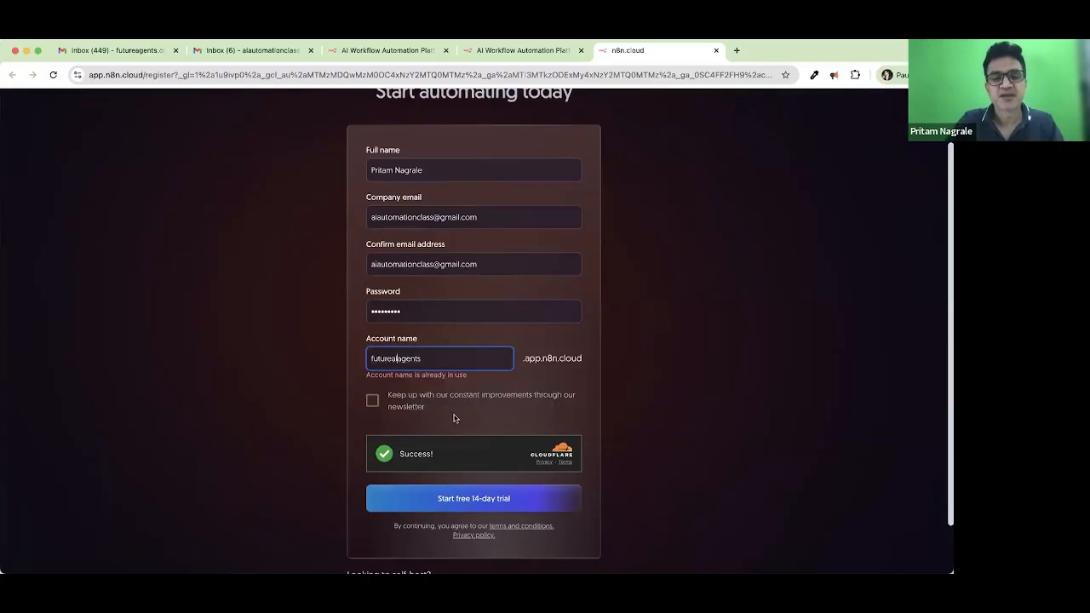
left_click(458, 503)
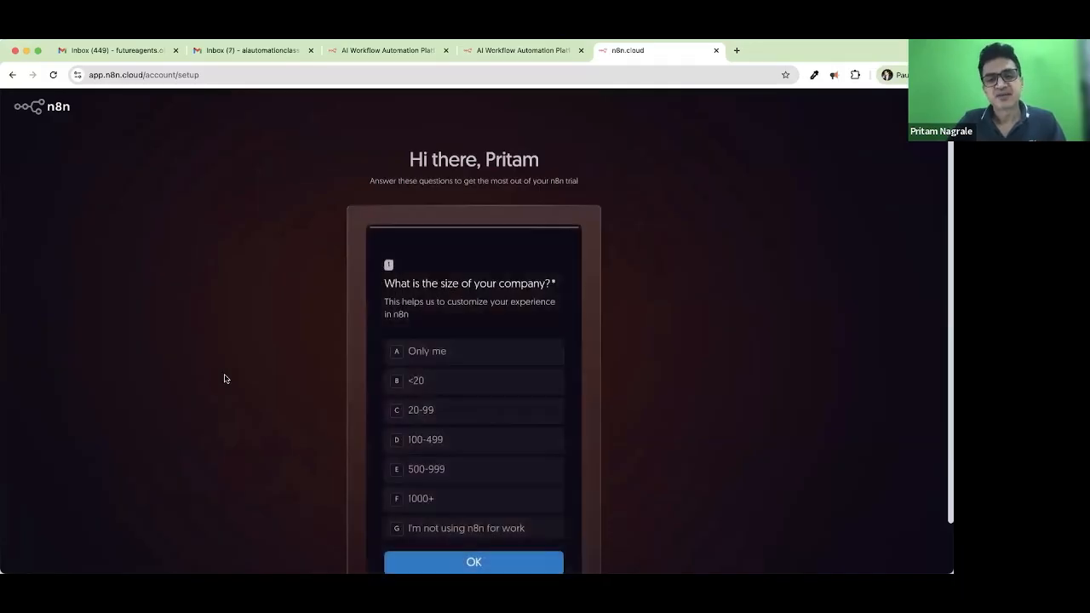
- Answer the first three setup questions with company size "Only me", team "Marketing" and company type "Education"
scroll(225, 378, "down", 1)
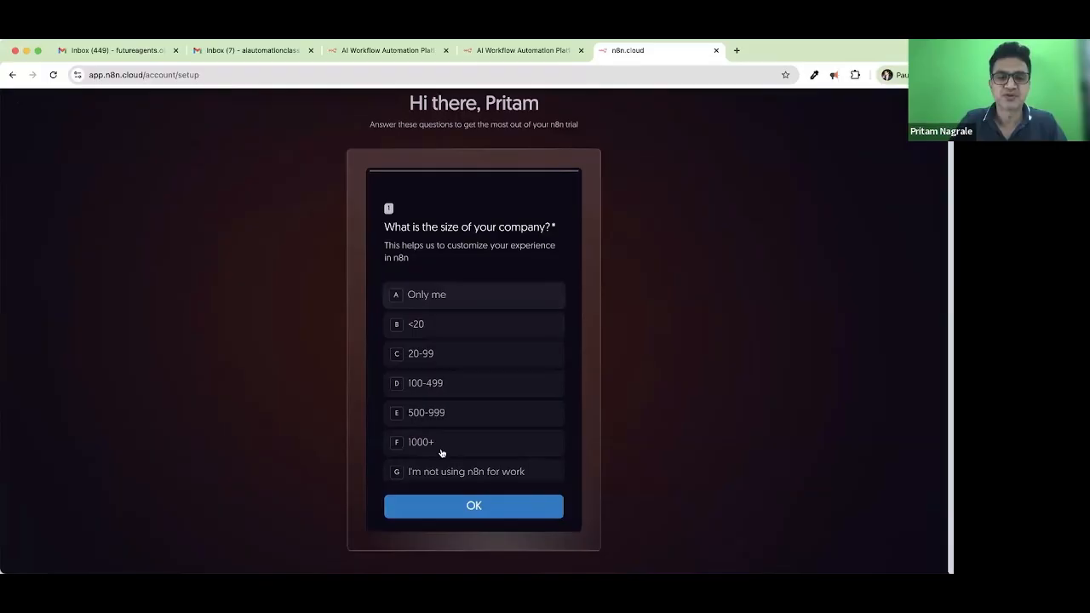
left_click(407, 294)
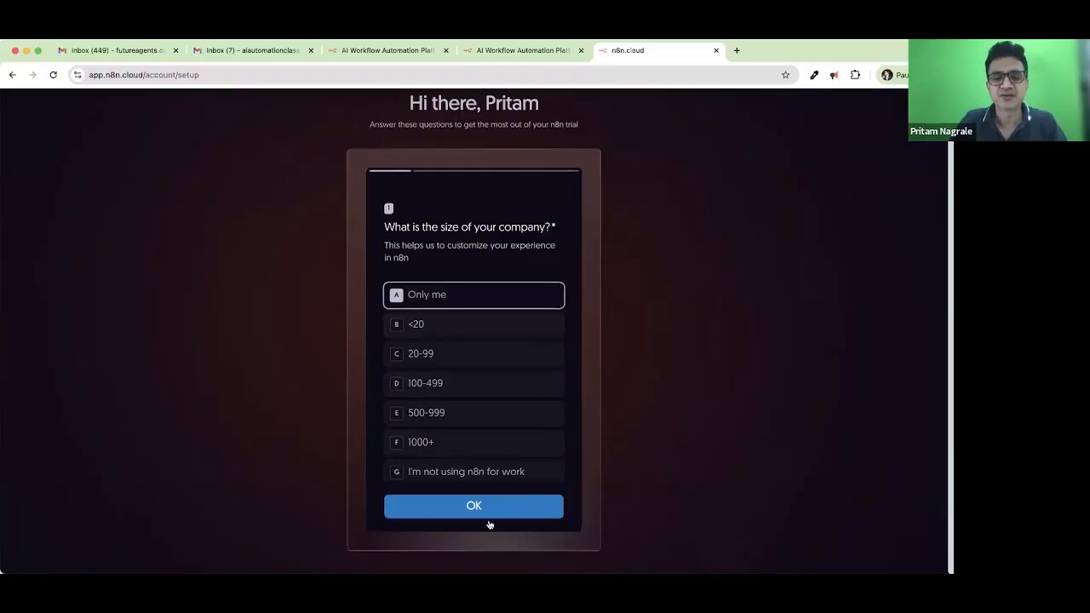
left_click(473, 516)
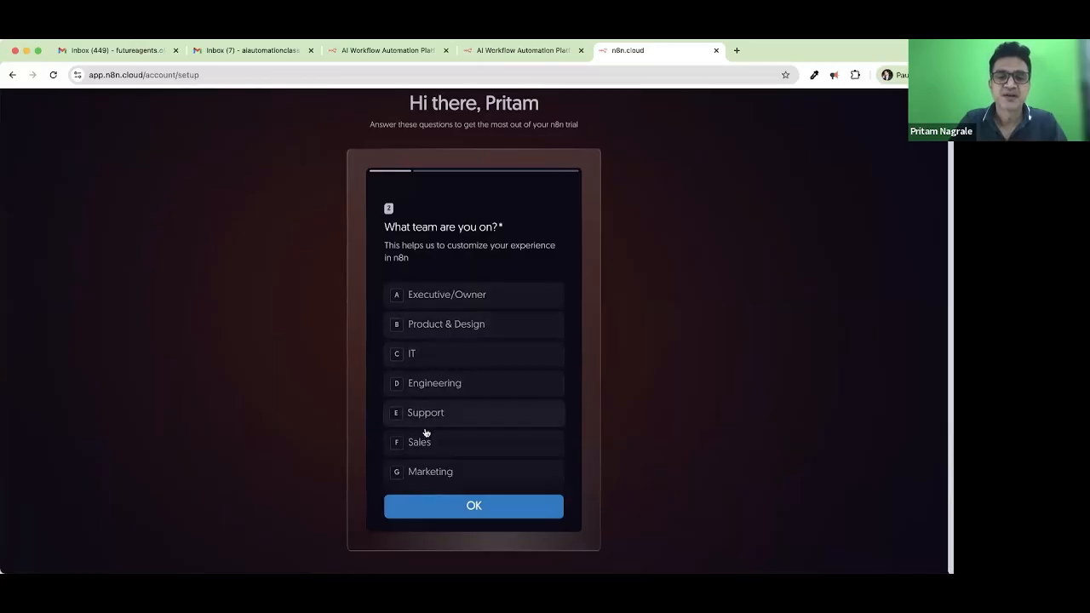
left_click(437, 473)
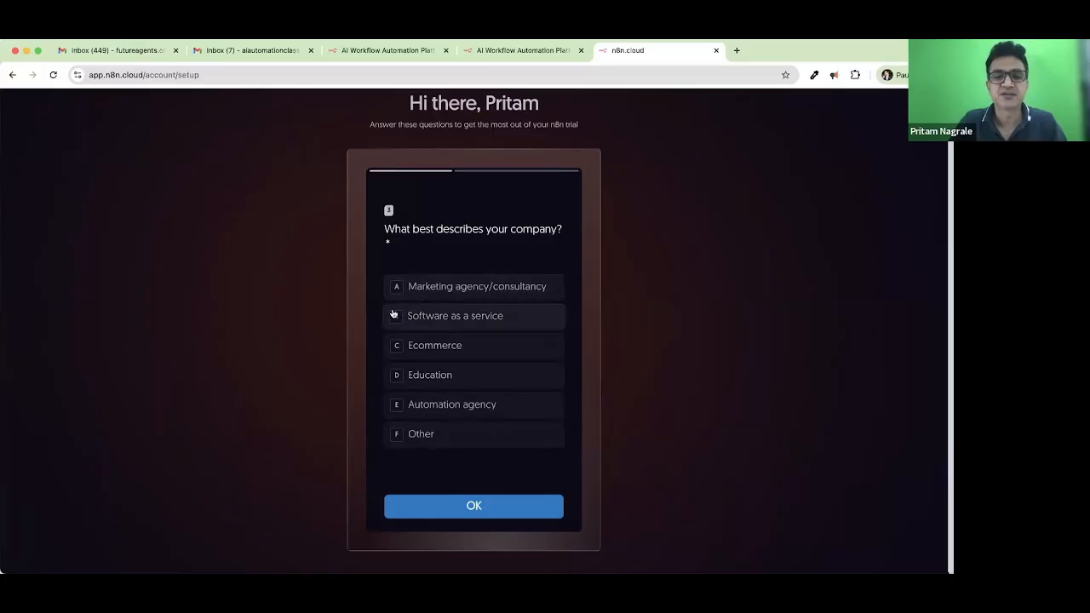
left_click(433, 381)
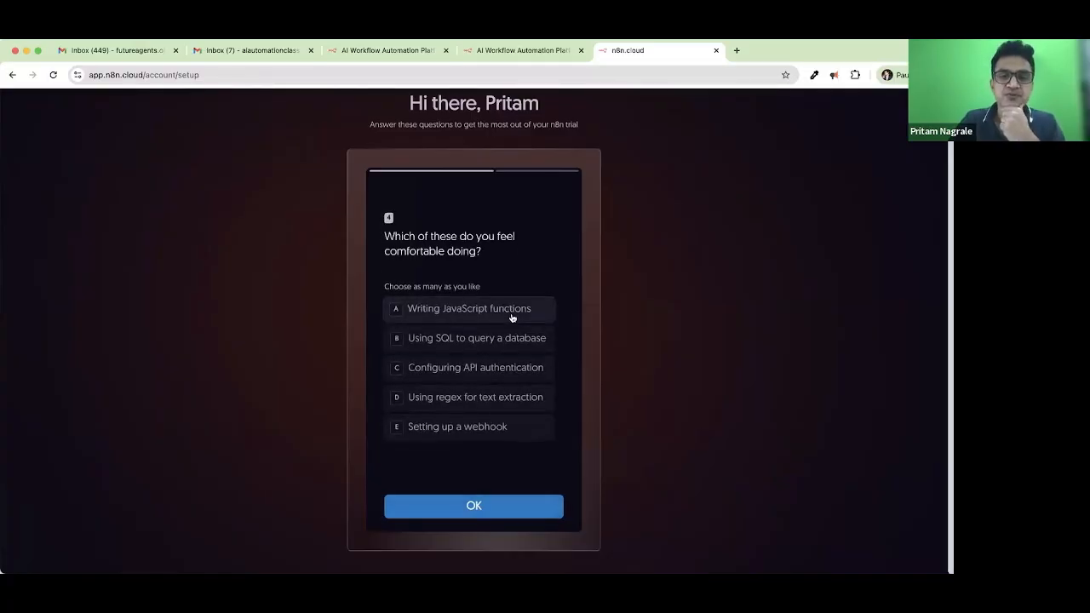
- Choose "Setting up a webhook" as the comfortable skill and "Event" as how n8n was heard about, and submit the survey
left_click(443, 433)
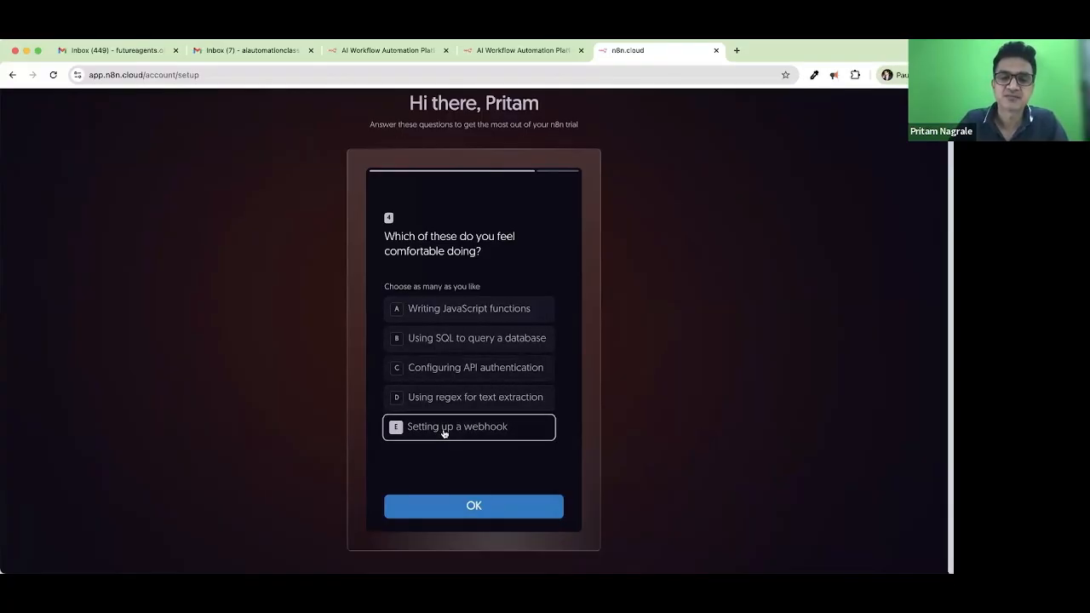
left_click(462, 506)
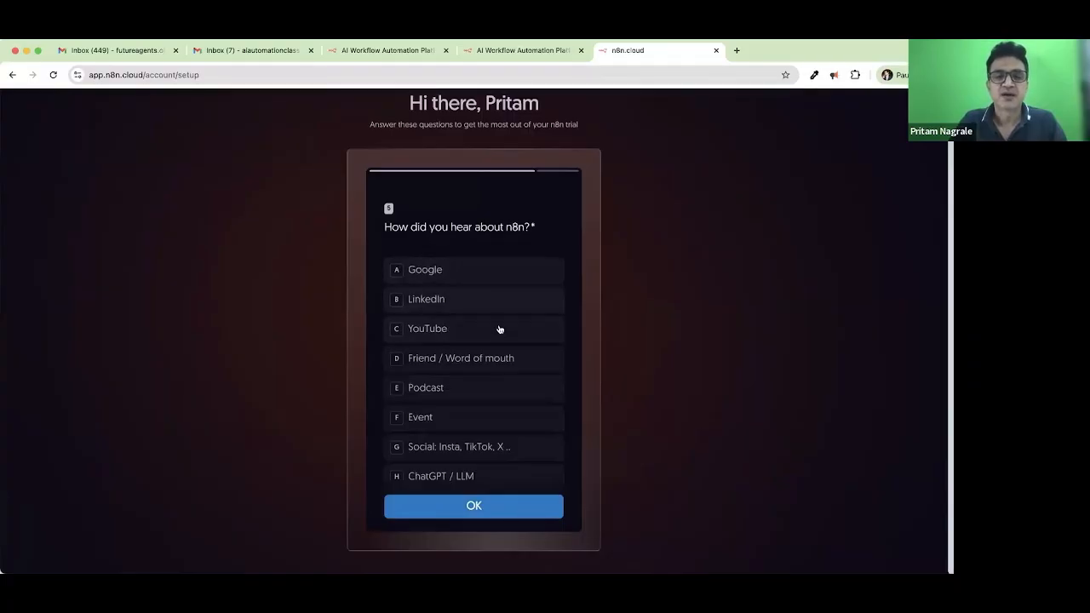
left_click(446, 420)
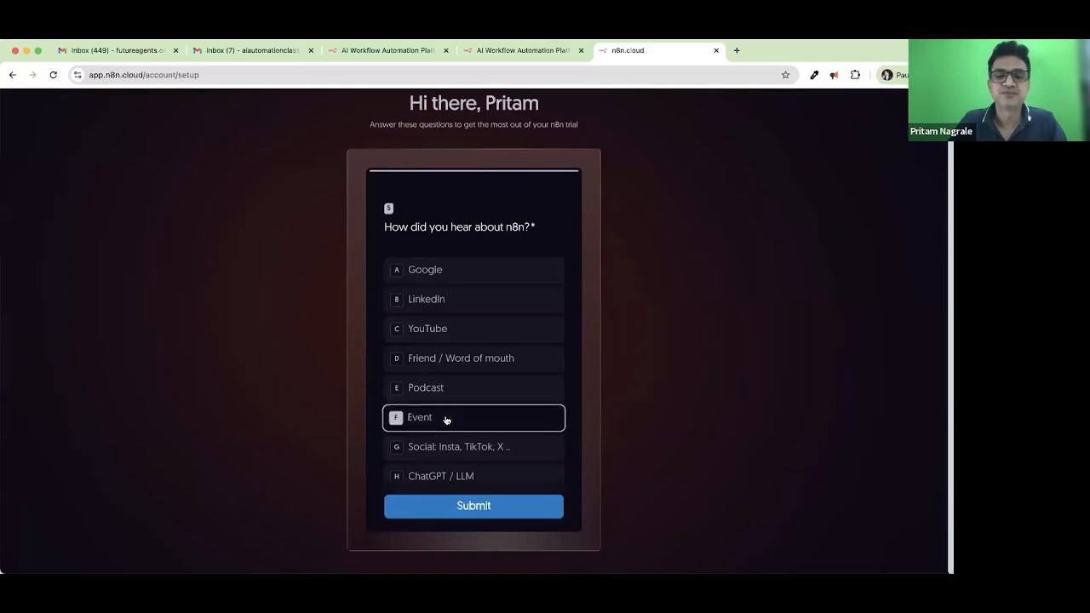
left_click(473, 515)
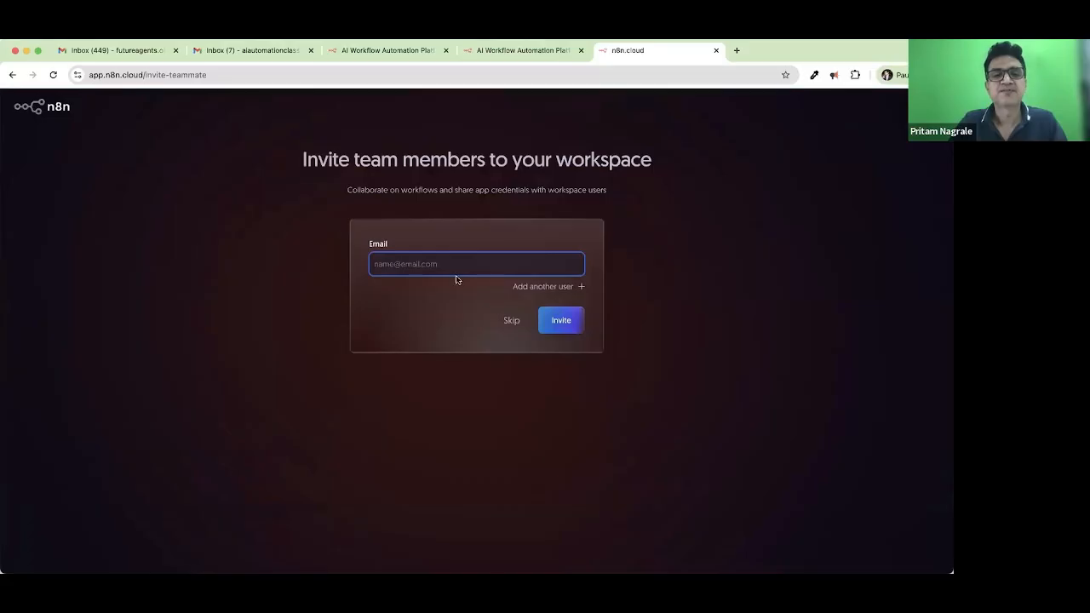
- Skip inviting team members and start automating in the new workspace
left_click(509, 320)
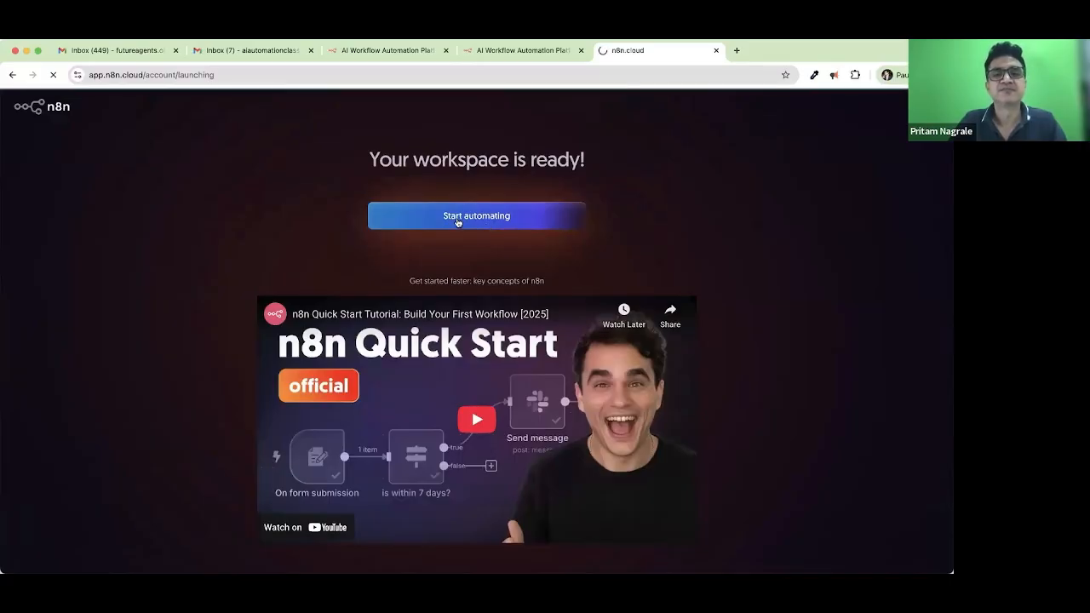
left_click(457, 221)
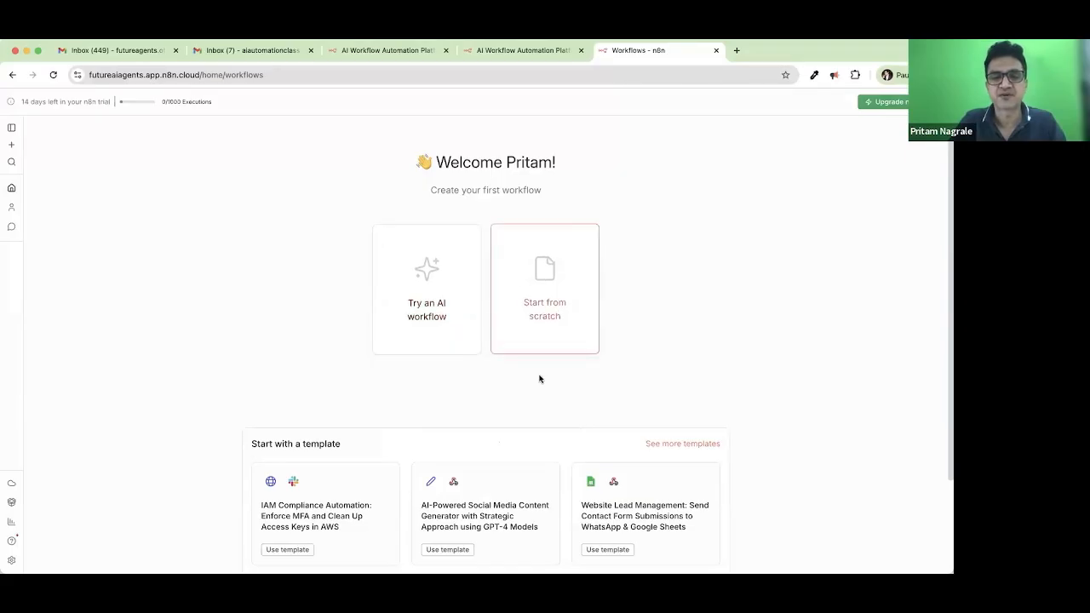
left_click_drag(532, 353, 264, 349)
left_click(263, 349)
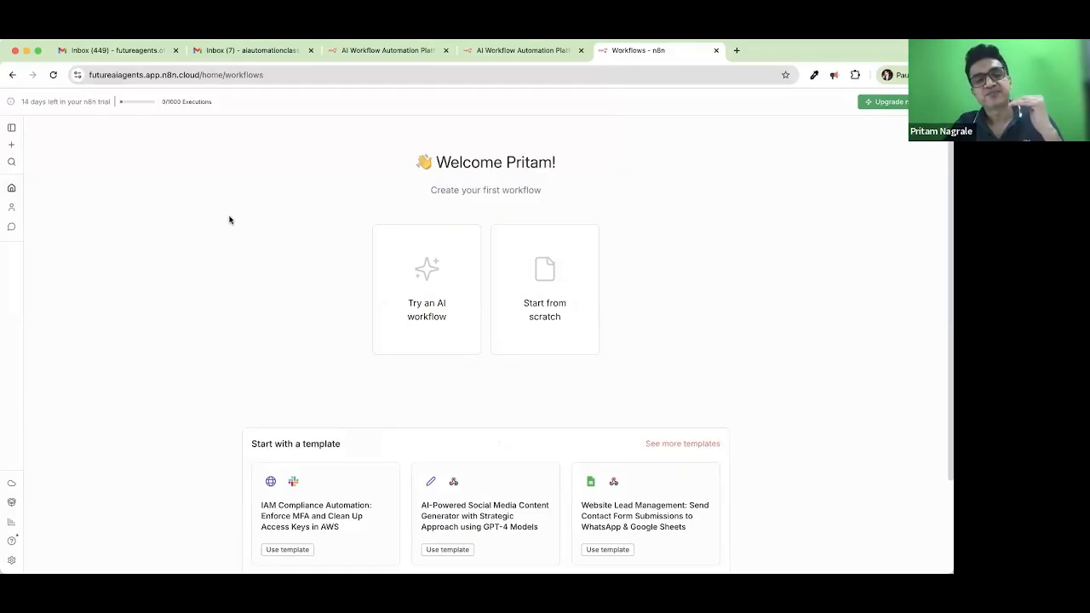
- Switch to Gmail, verify the address through the "Verify your n8n account" message, and open the futureaiagents instance
left_click(245, 51)
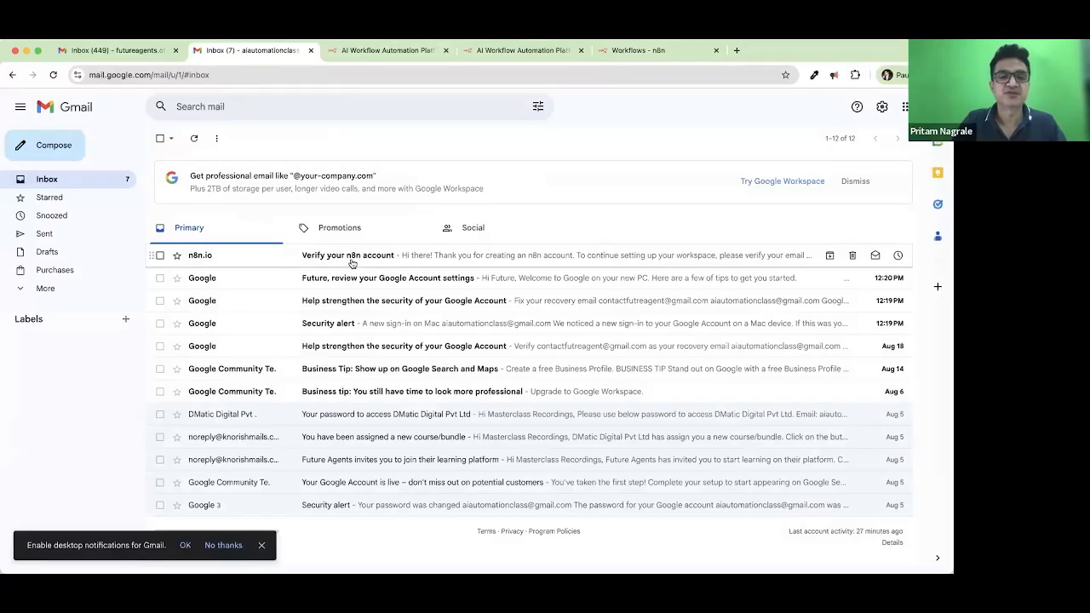
left_click(351, 259)
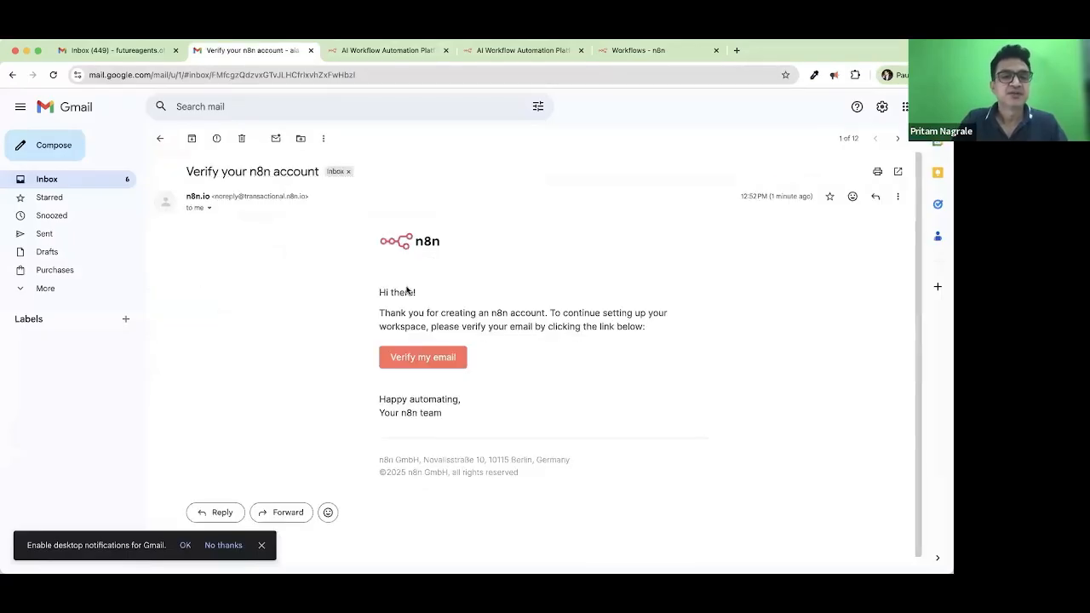
left_click(411, 357)
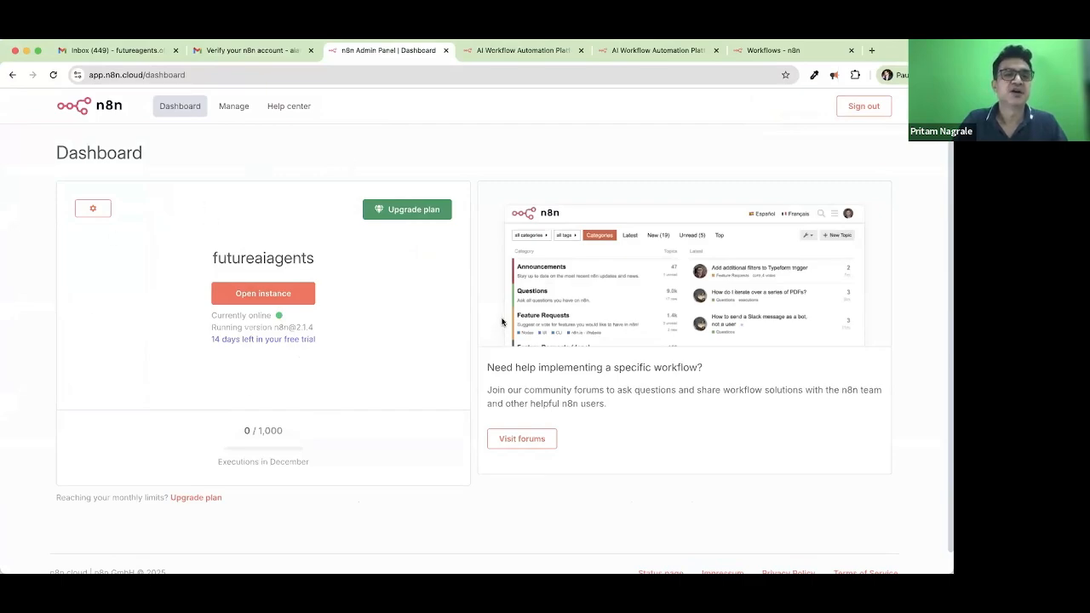
left_click(259, 294)
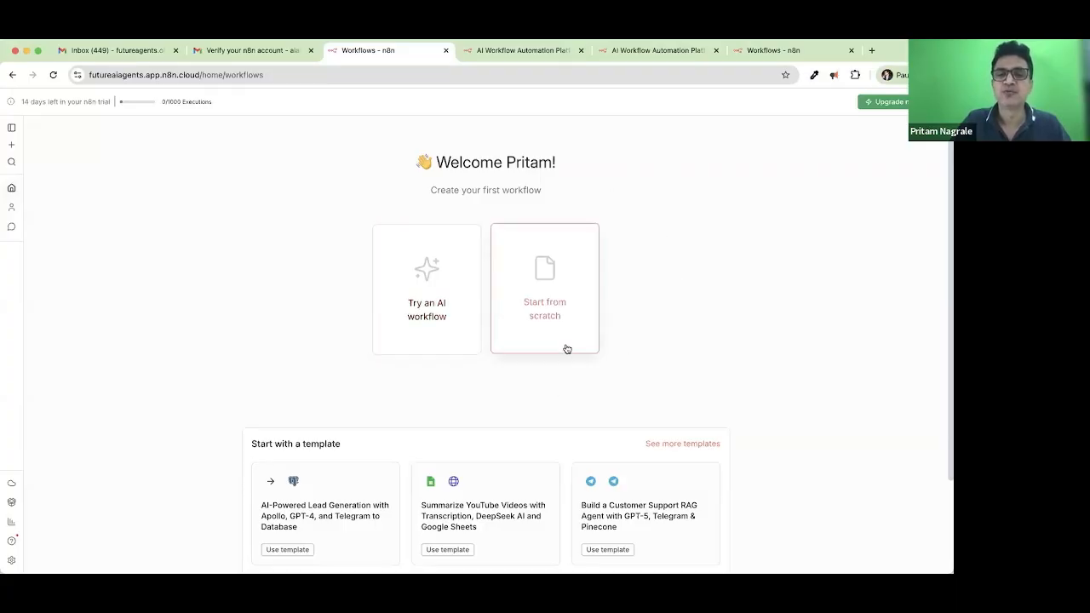
- Look at a blank workflow's editor, and examine the Workflows and Credentials pages of the Personal project
left_click(550, 286)
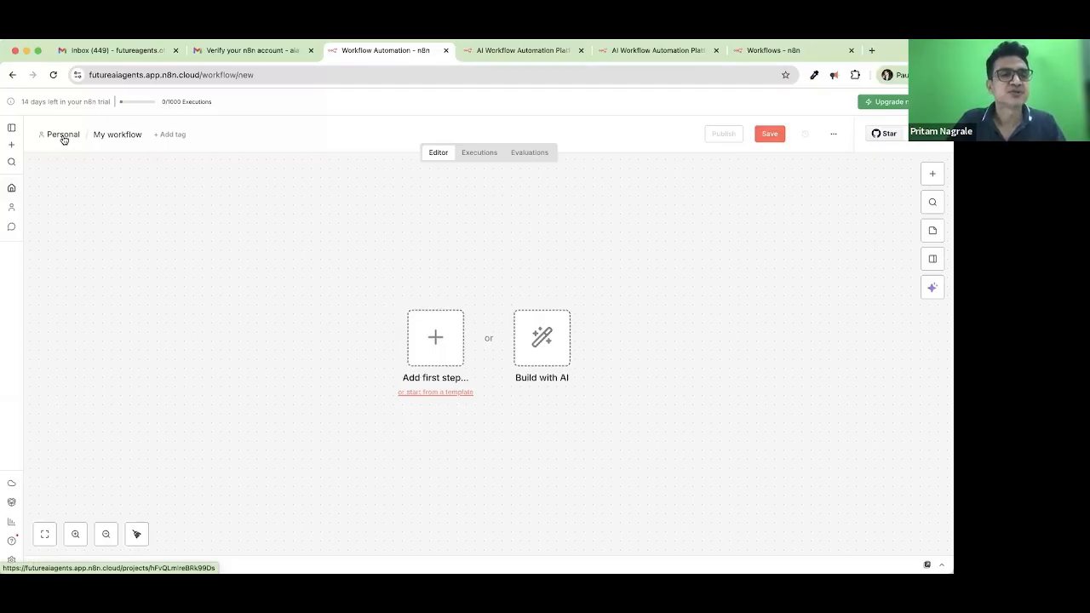
left_click(63, 138)
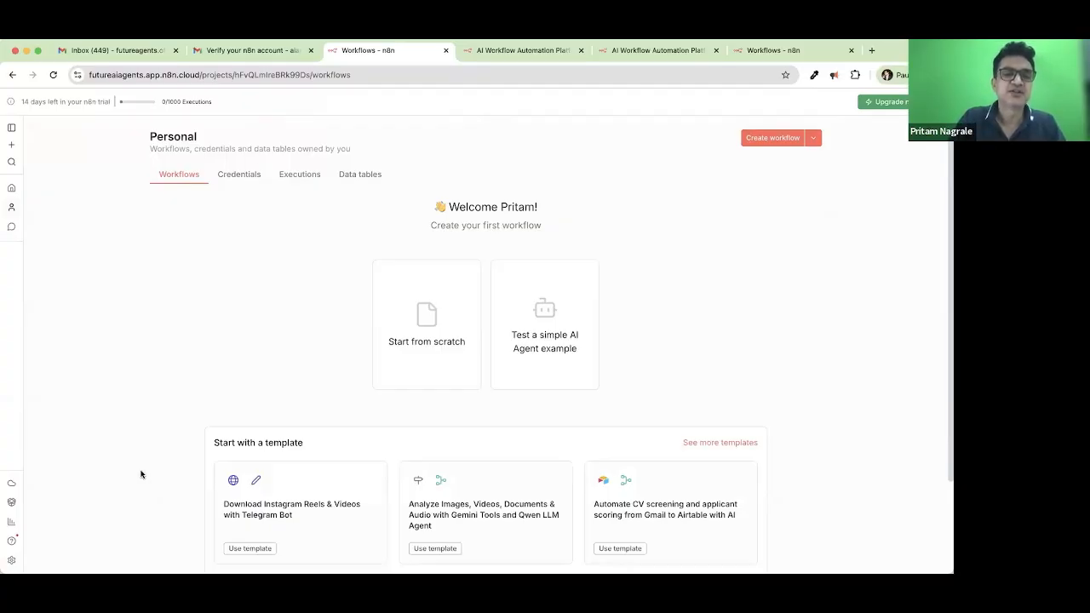
left_click(240, 175)
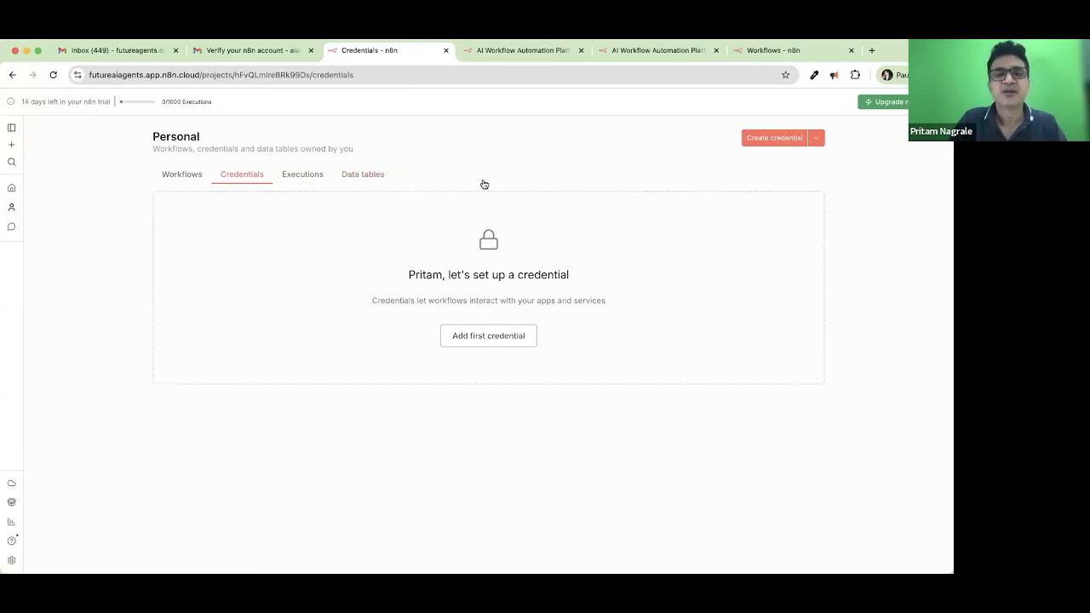
left_click(155, 178)
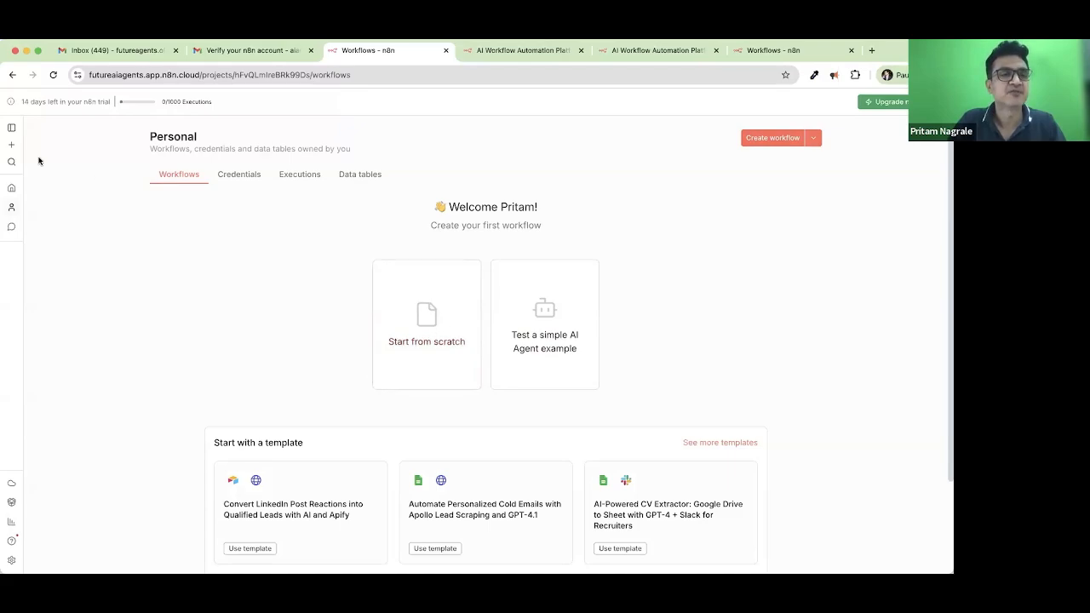
- Create a new workflow in the Personal project and return to the project overview
left_click(10, 146)
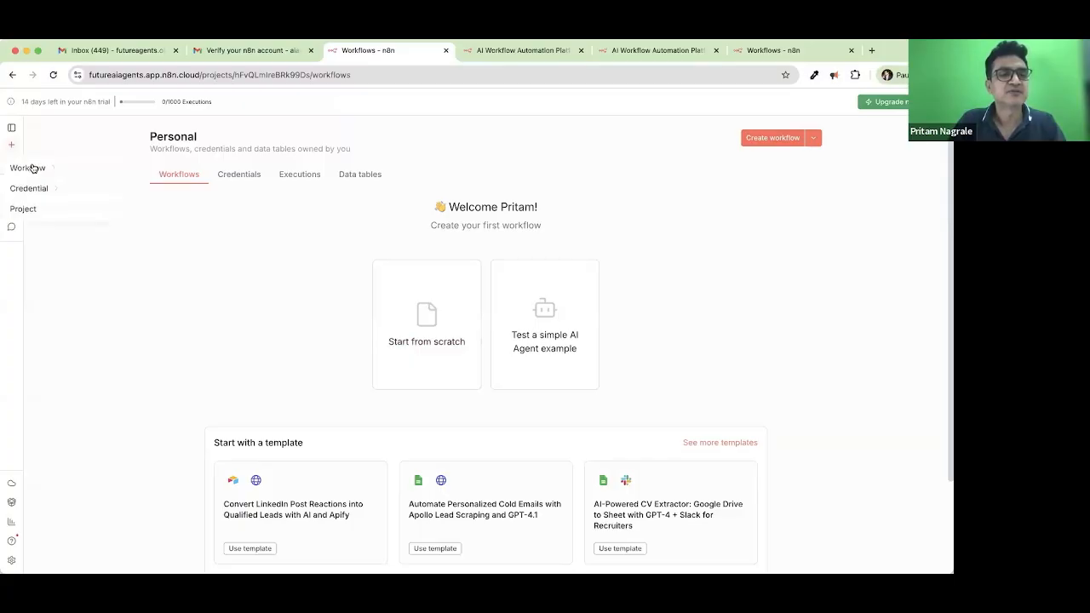
mouse_move(34, 171)
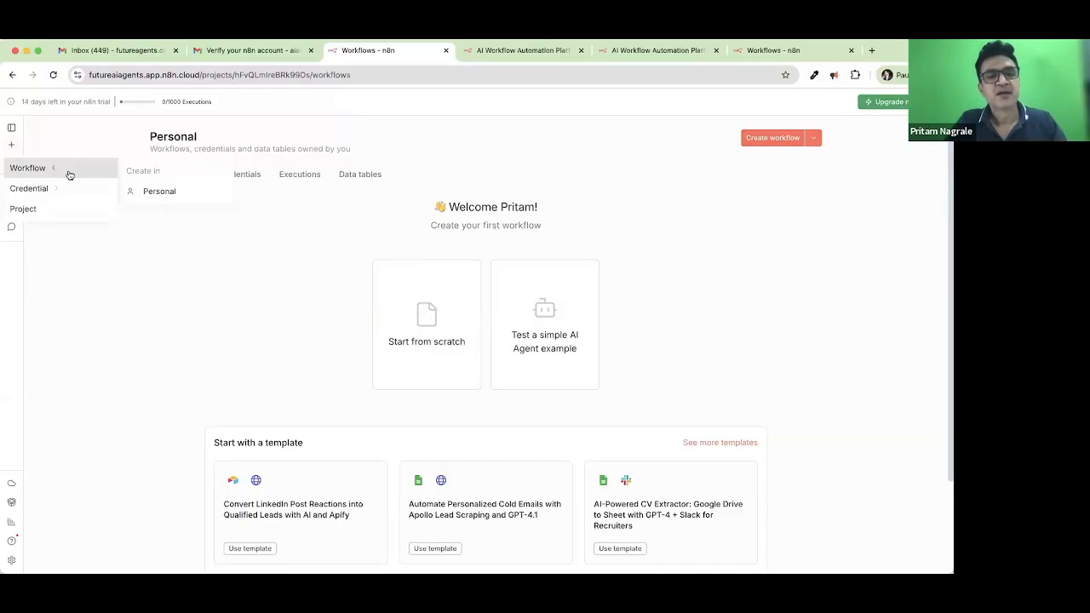
left_click(138, 295)
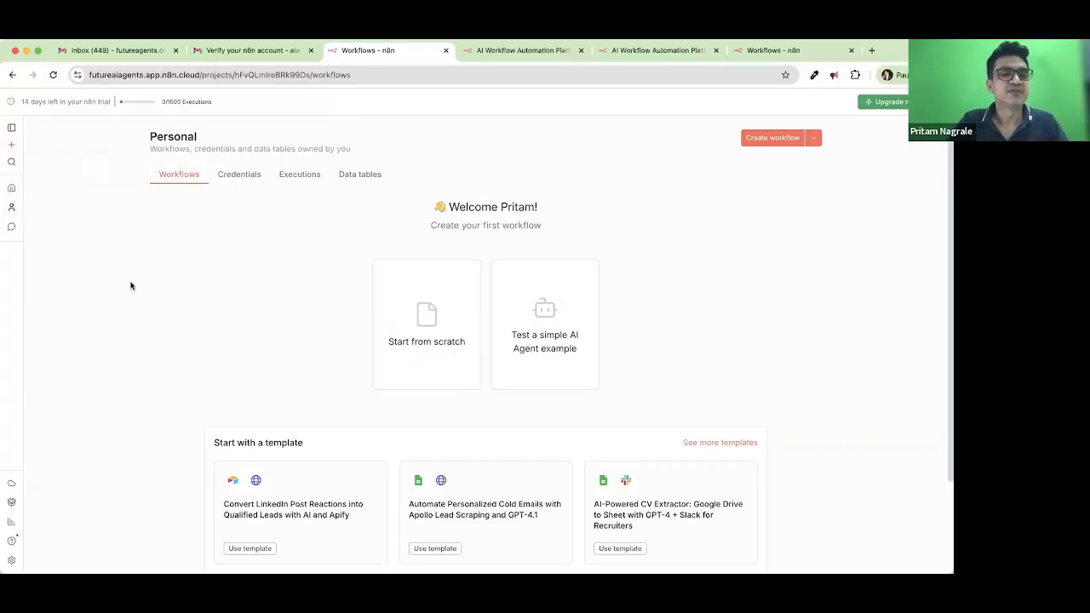
left_click(11, 146)
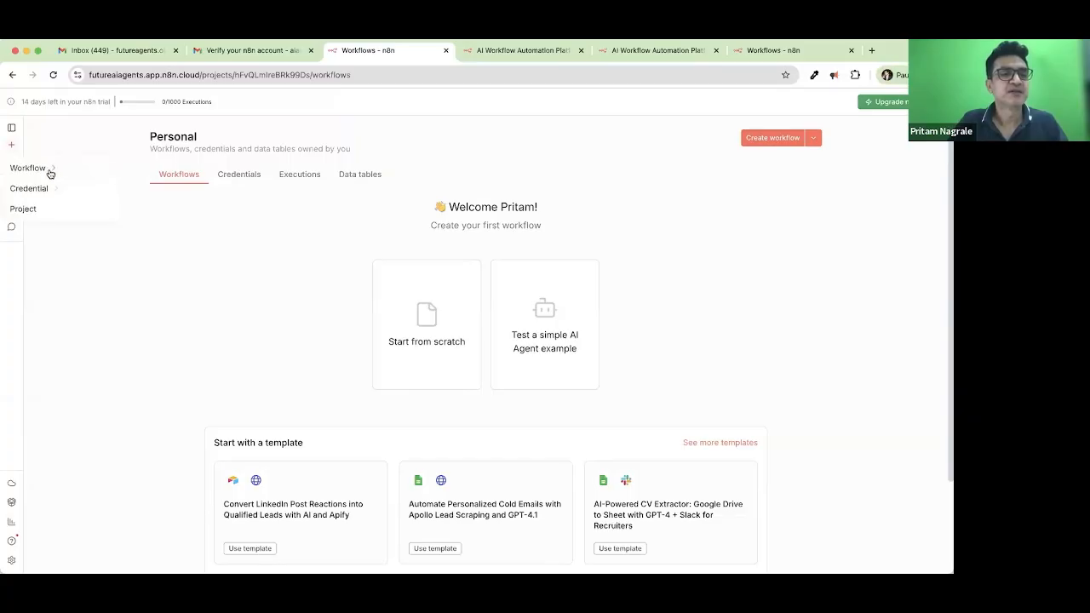
left_click(149, 192)
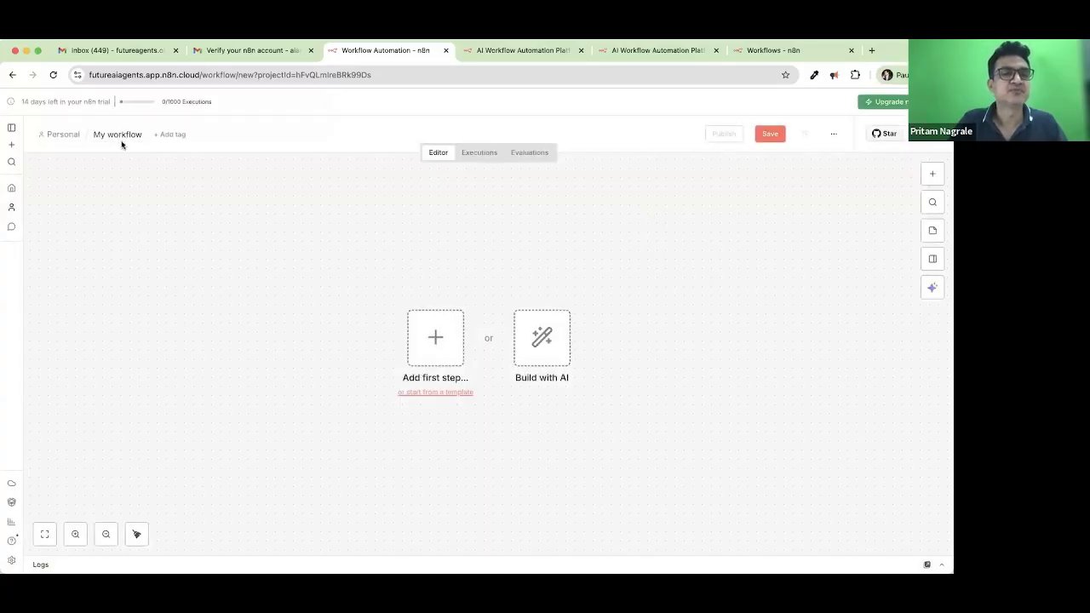
left_click(57, 135)
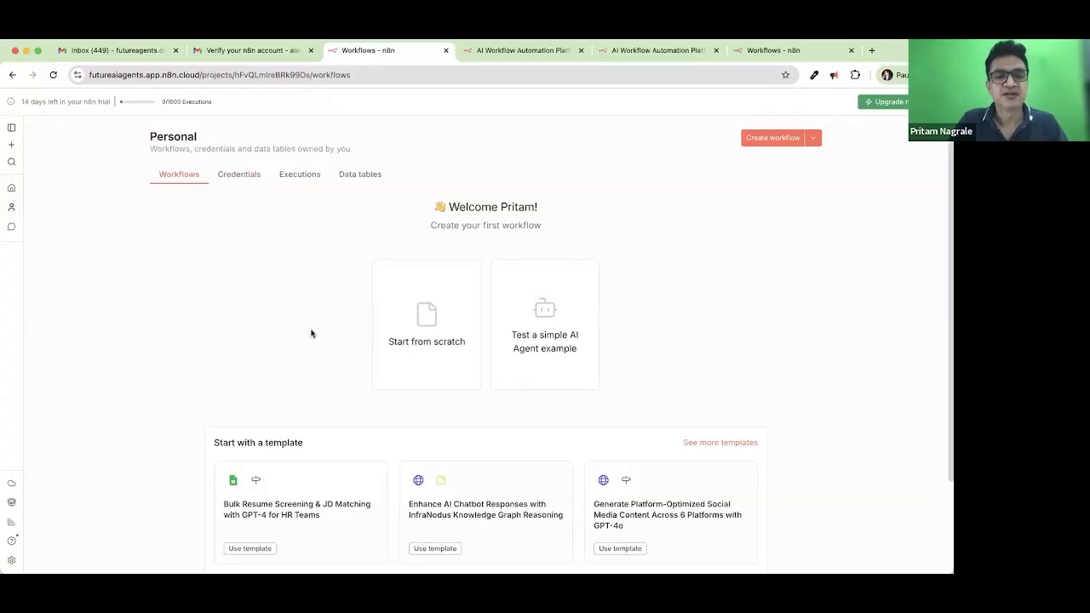
- Start a blank workflow from scratch in the Personal project
left_click(428, 326)
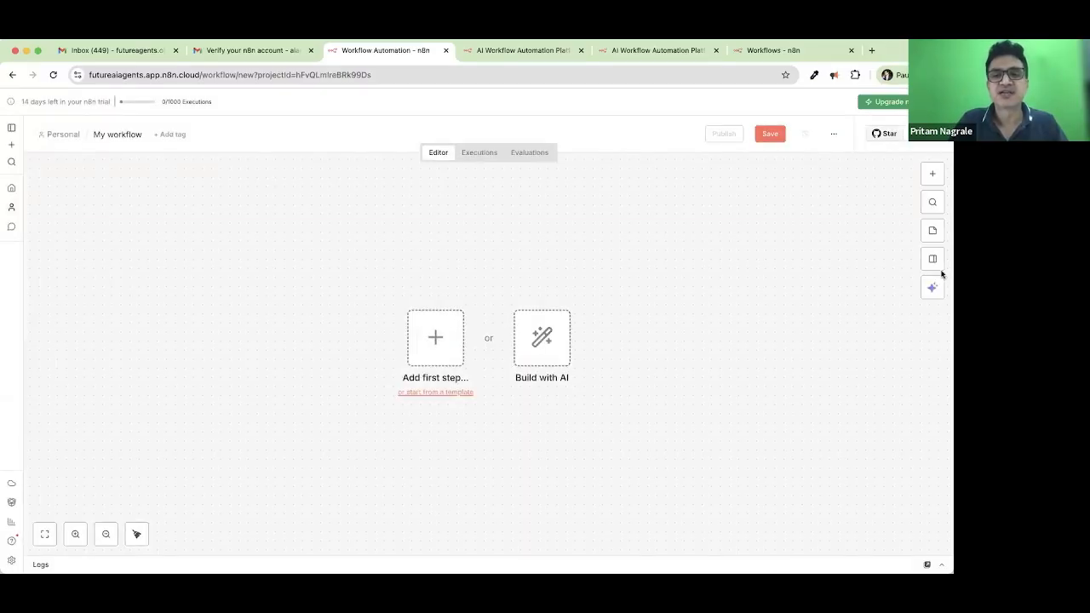
- Create a new workflow in the Personal project and name it "My First Agent"
left_click(64, 135)
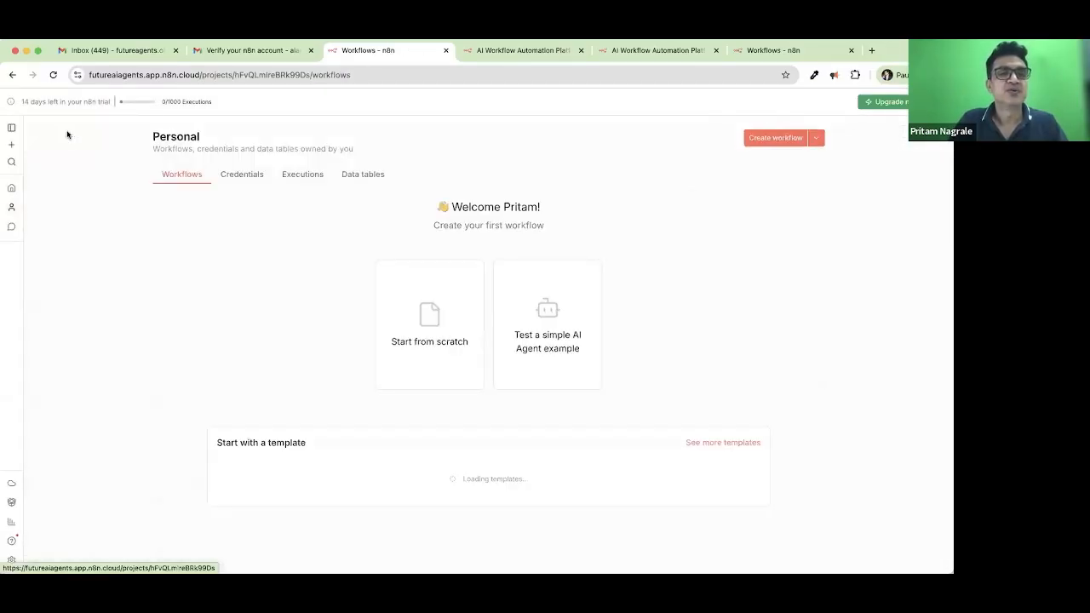
left_click(763, 140)
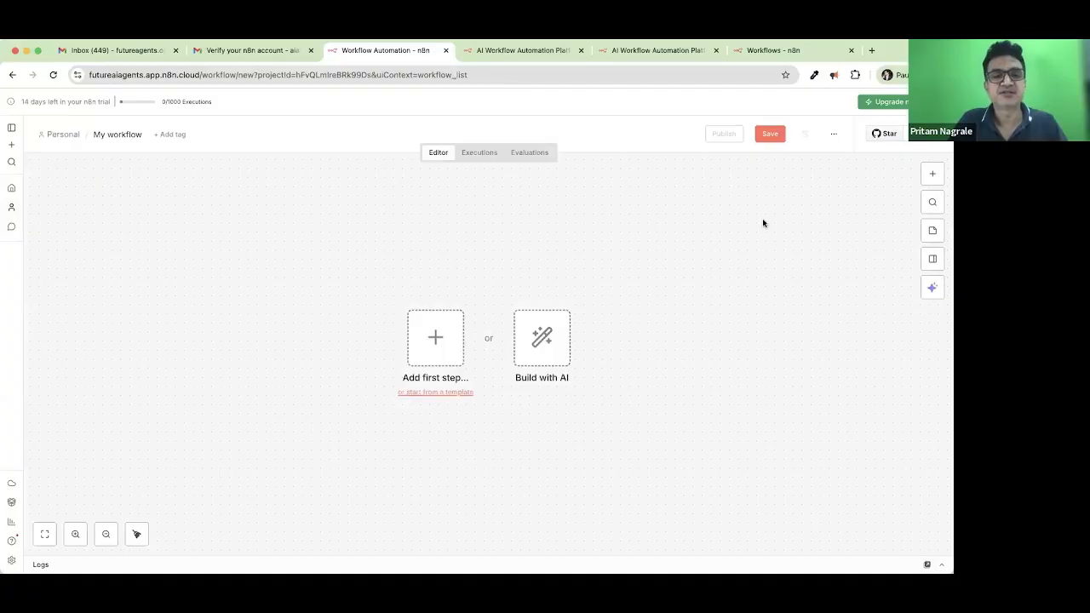
left_click(119, 134)
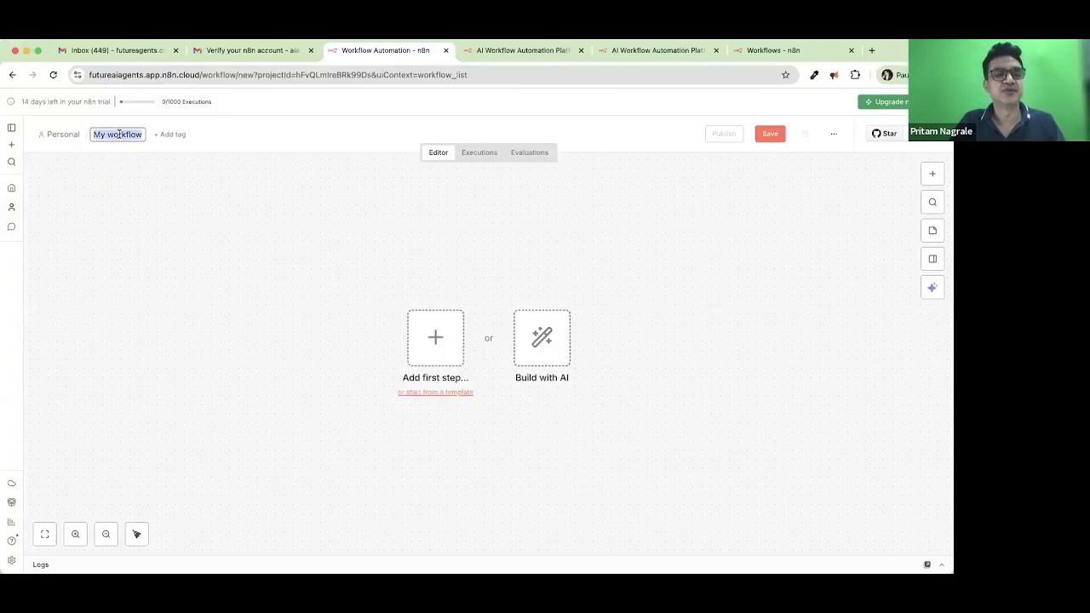
type("F")
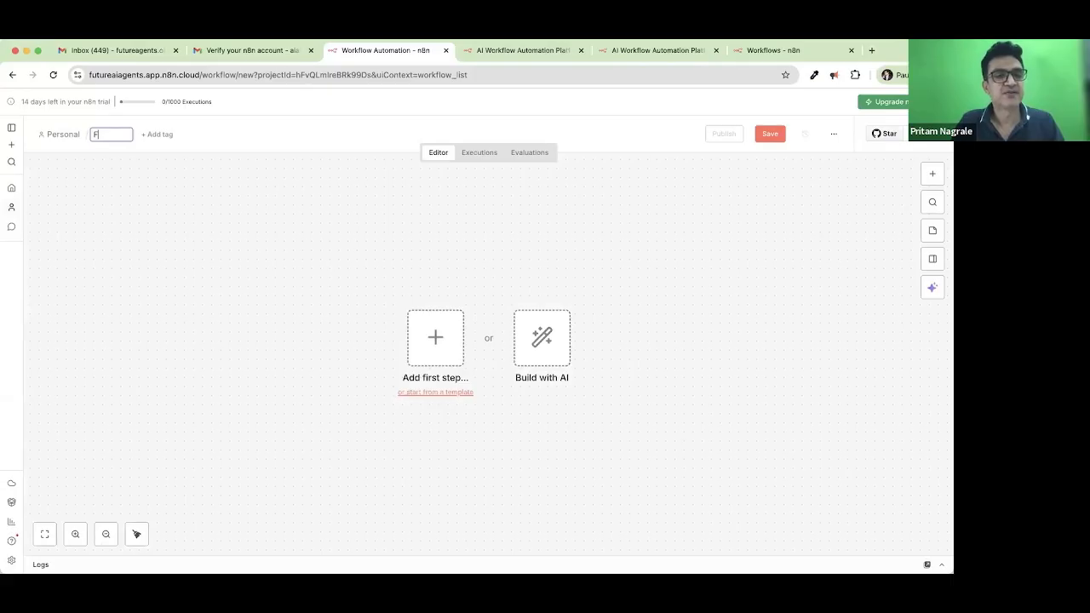
type("urstirst. A")
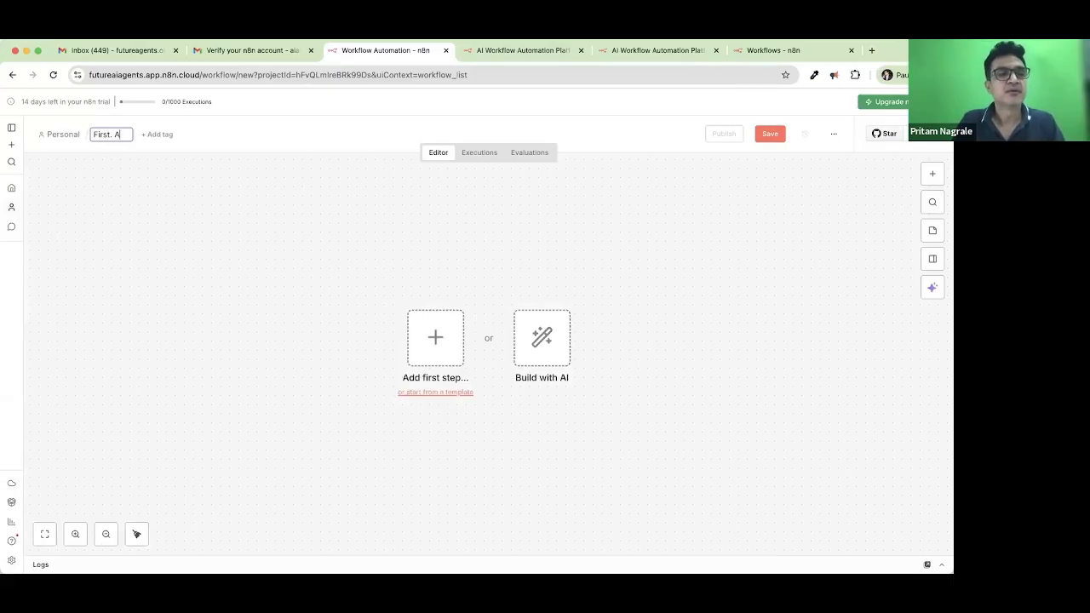
key("BackSpace")
key("BackSpace")
key("BackSpace")
key("BackSpace")
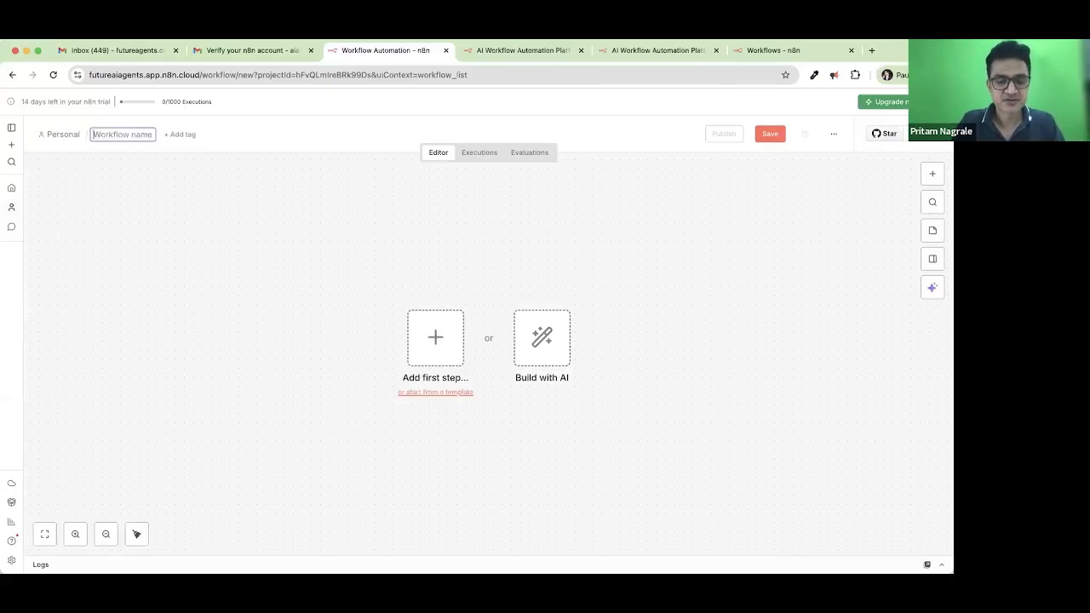
type("My Fuier")
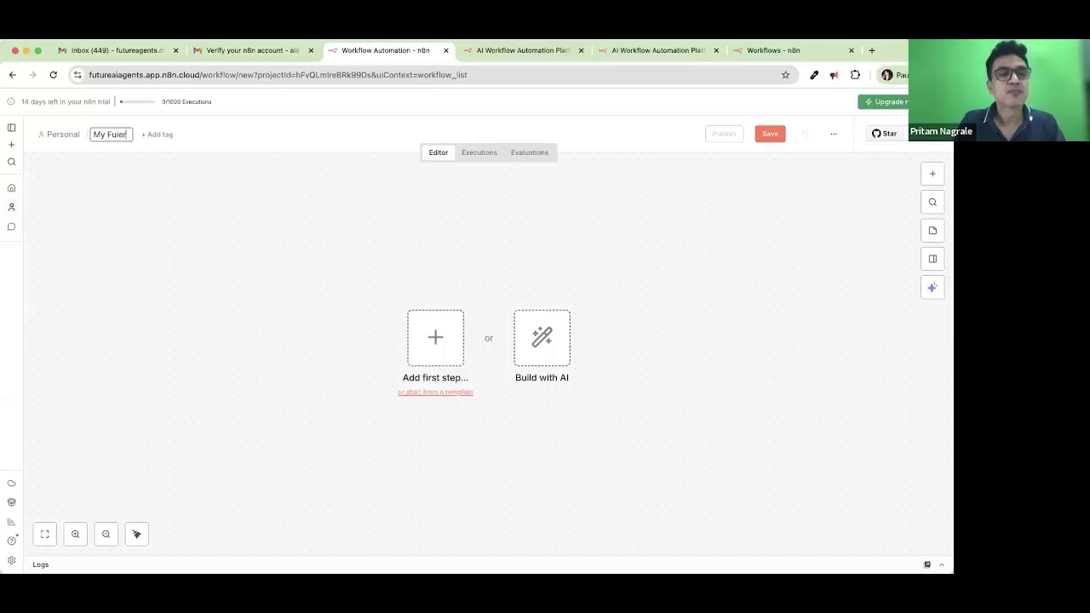
key("BackSpace")
key("BackSpace")
key("BackSpace")
key("BackSpace")
type("irst Agent")
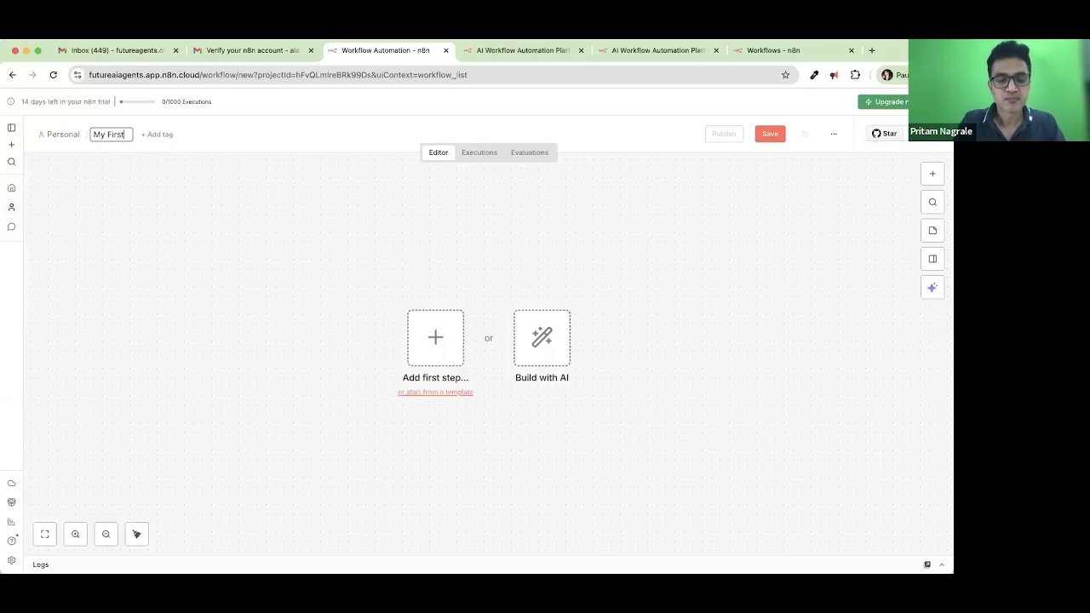
left_click(204, 226)
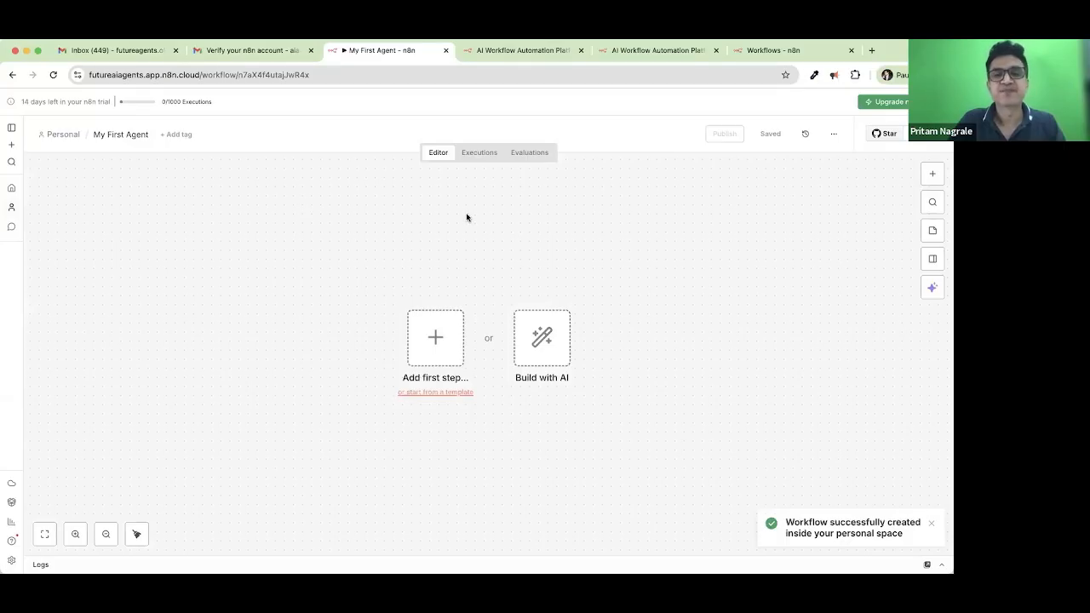
- Reopen My First Agent from the Personal project's workflows and examine the available trigger types for its first step
left_click(61, 135)
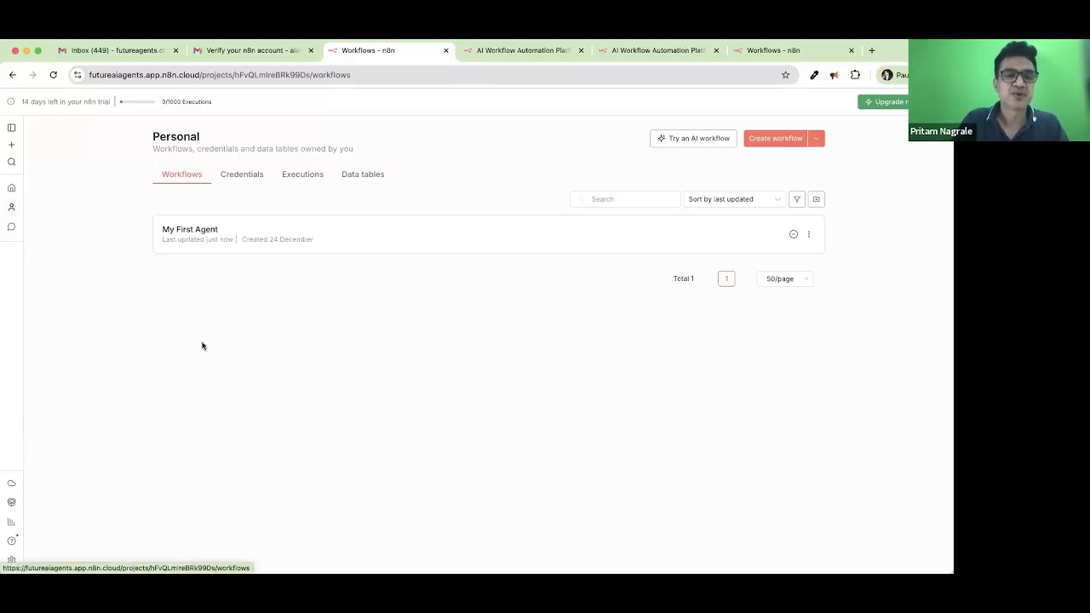
left_click(213, 243)
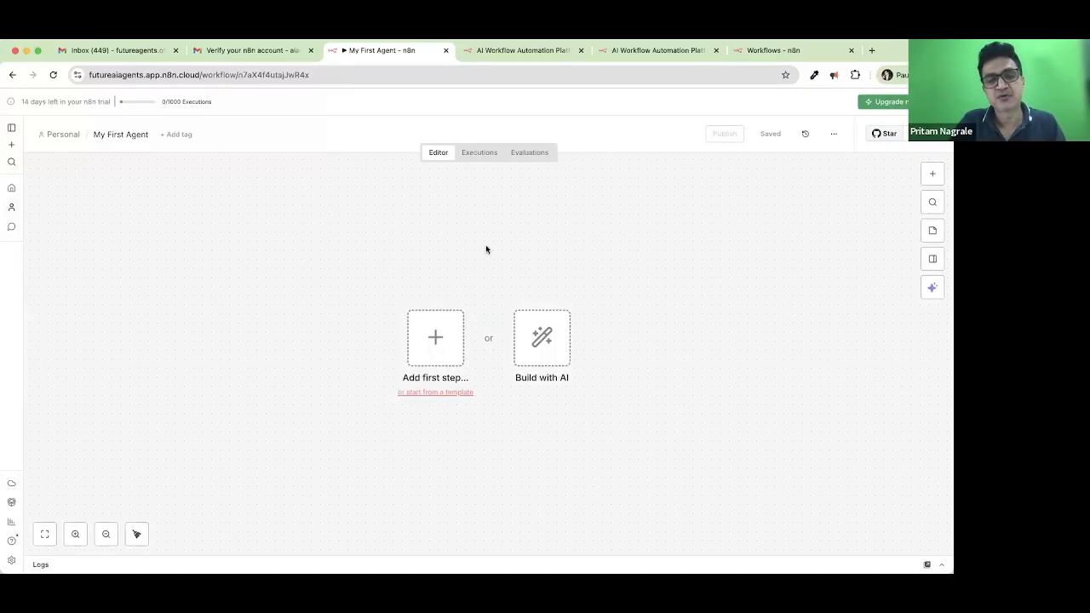
left_click(435, 338)
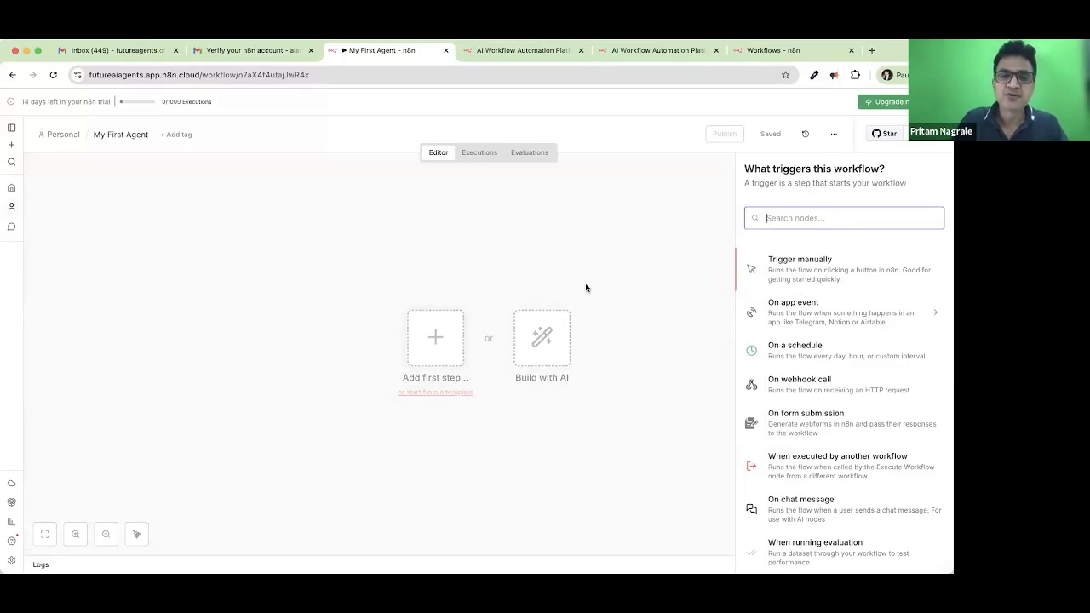
left_click(565, 259)
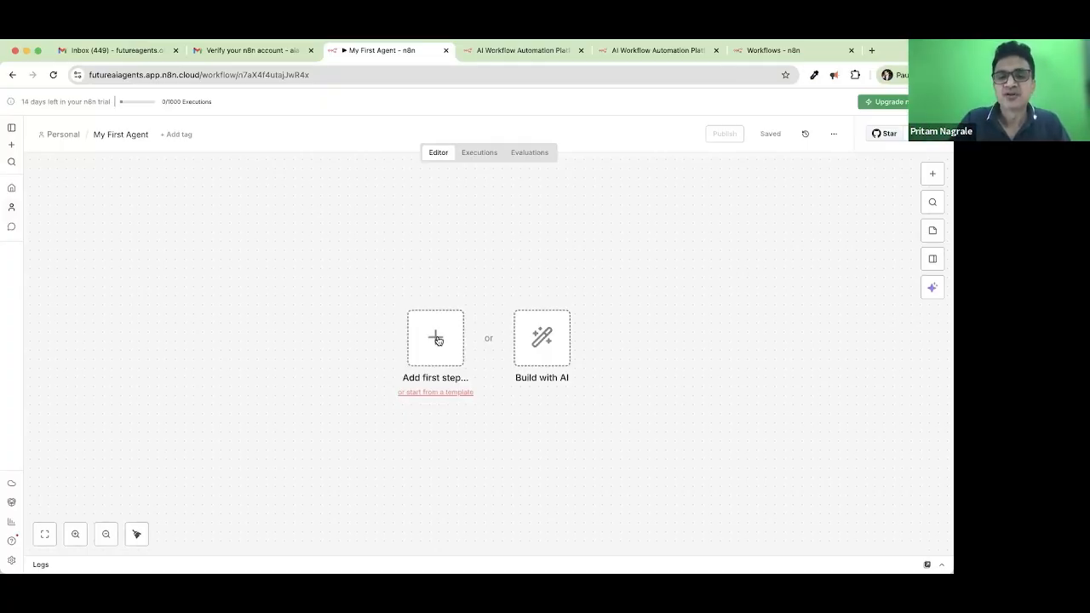
left_click(437, 339)
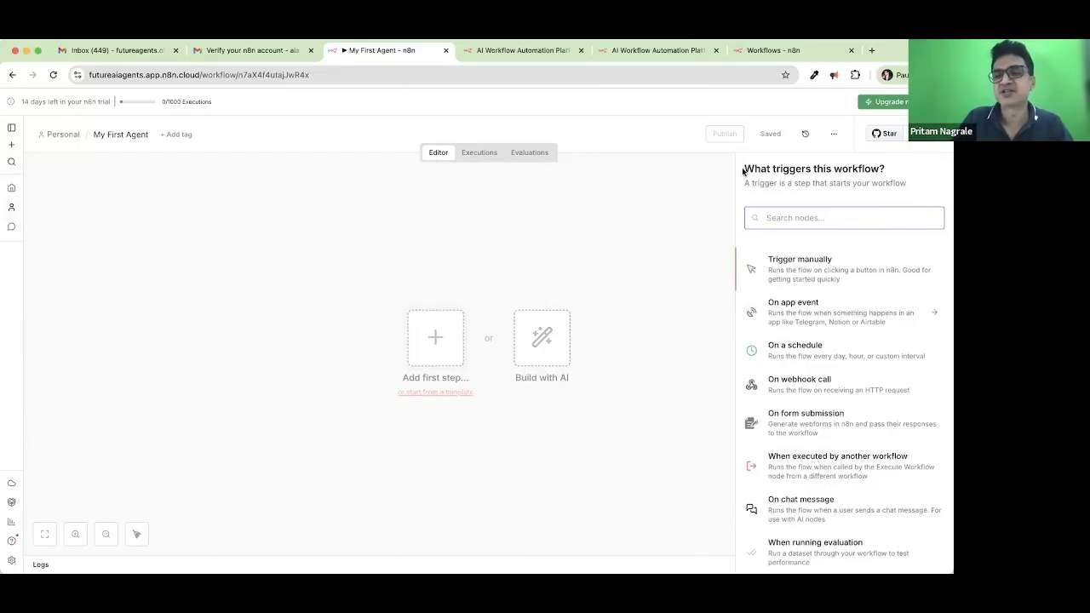
left_click_drag(743, 170, 899, 173)
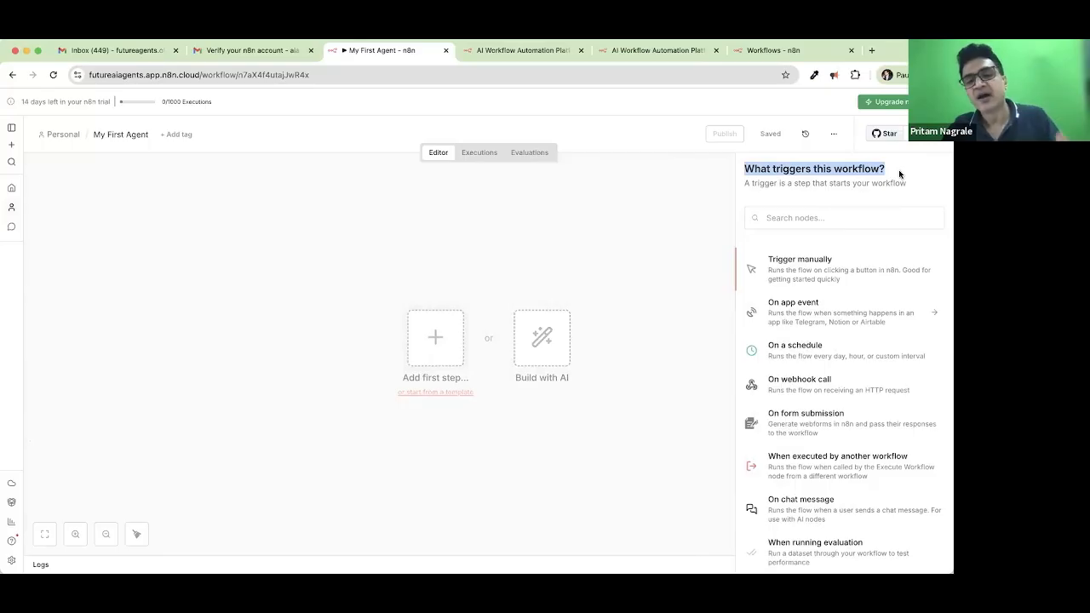
left_click(790, 220)
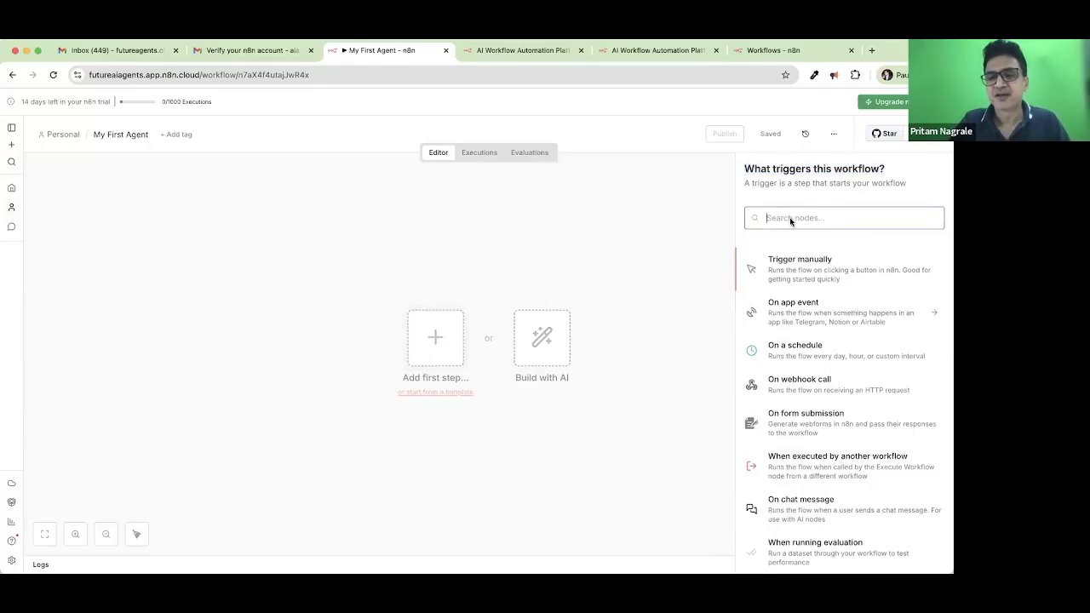
scroll(869, 372, "down", 2)
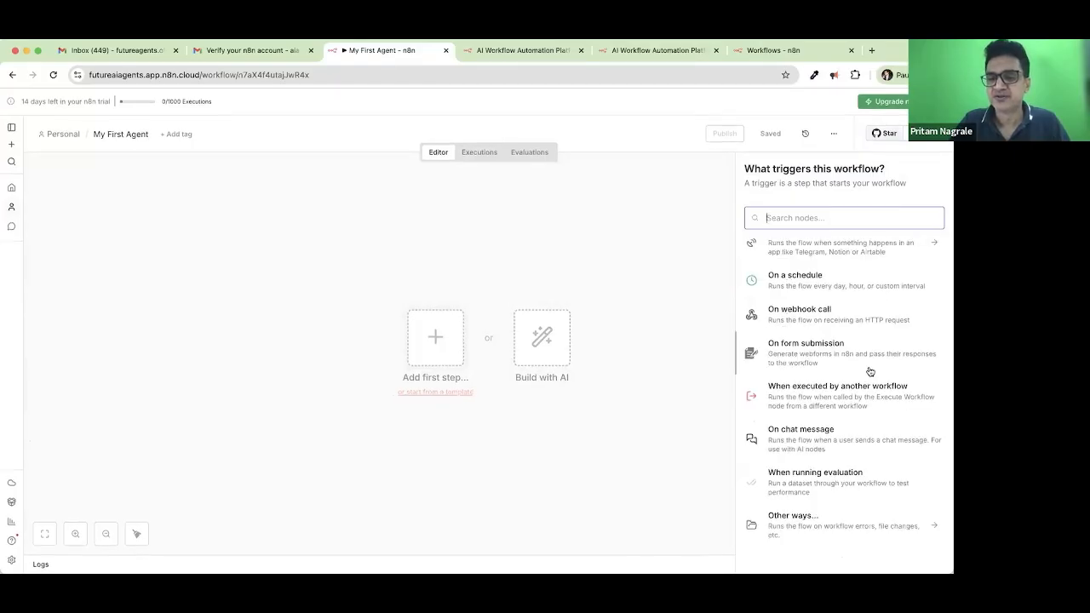
scroll(869, 371, "up", 2)
scroll(869, 304, "down", 2)
scroll(868, 340, "up", 2)
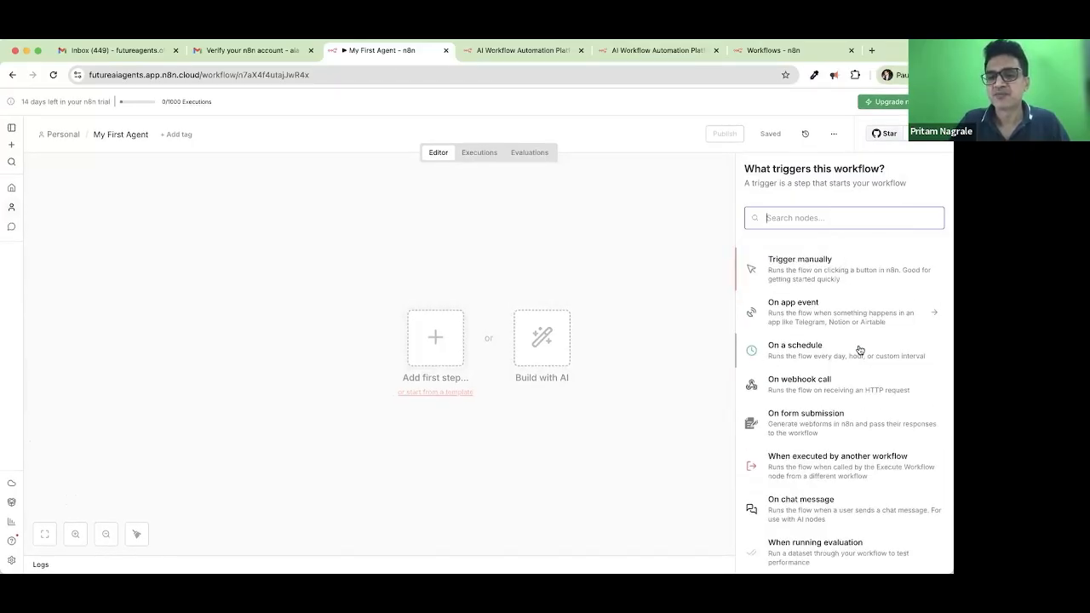
scroll(864, 437, "down", 2)
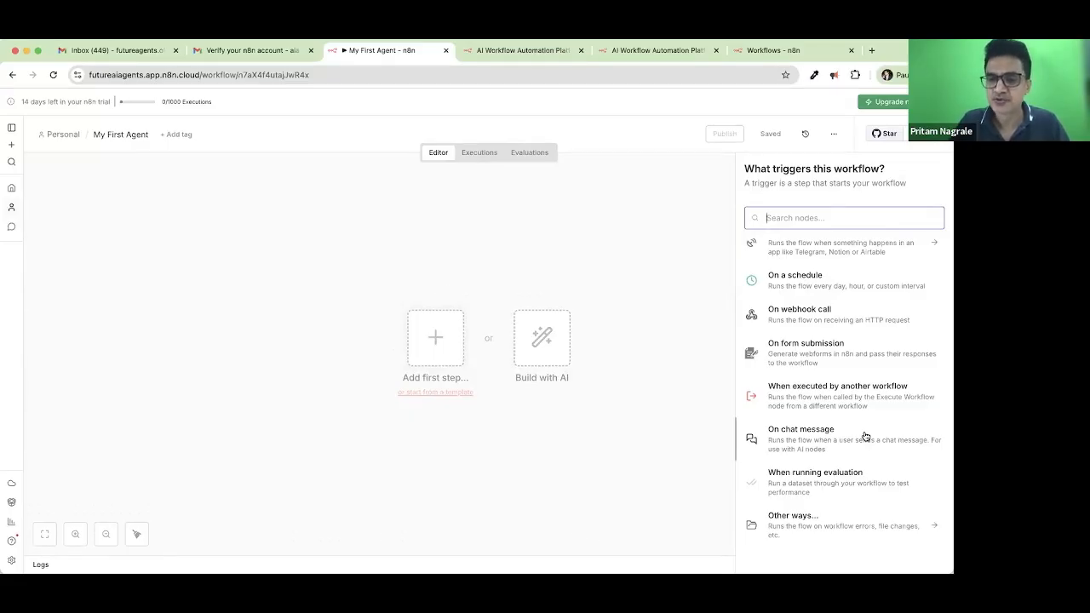
scroll(864, 437, "up", 2)
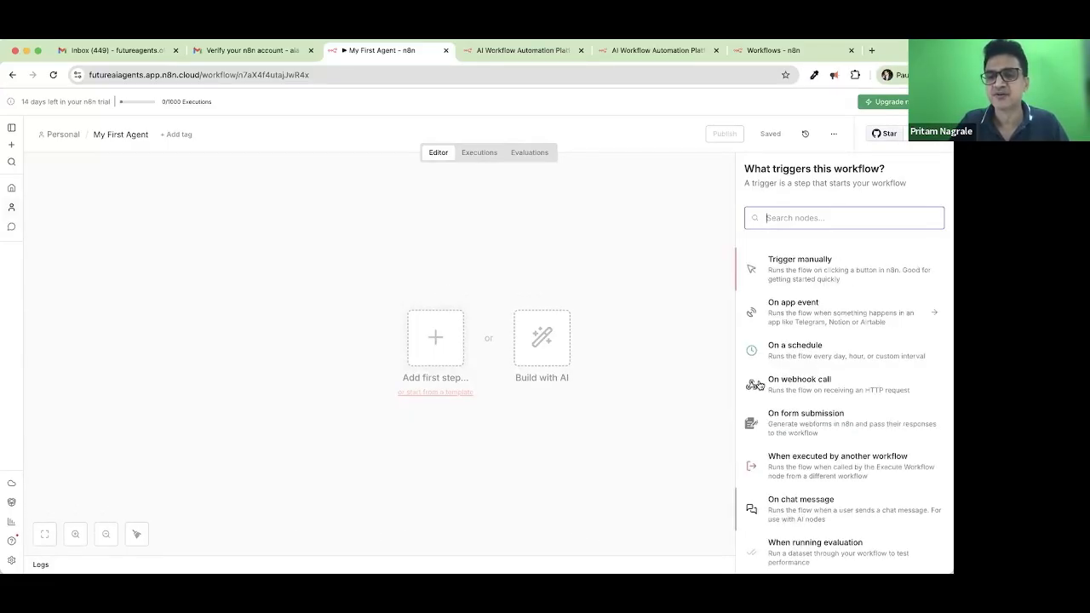
- Add an on-a-schedule trigger with a Days interval, 2 days between triggers, running at 7pm
left_click(843, 355)
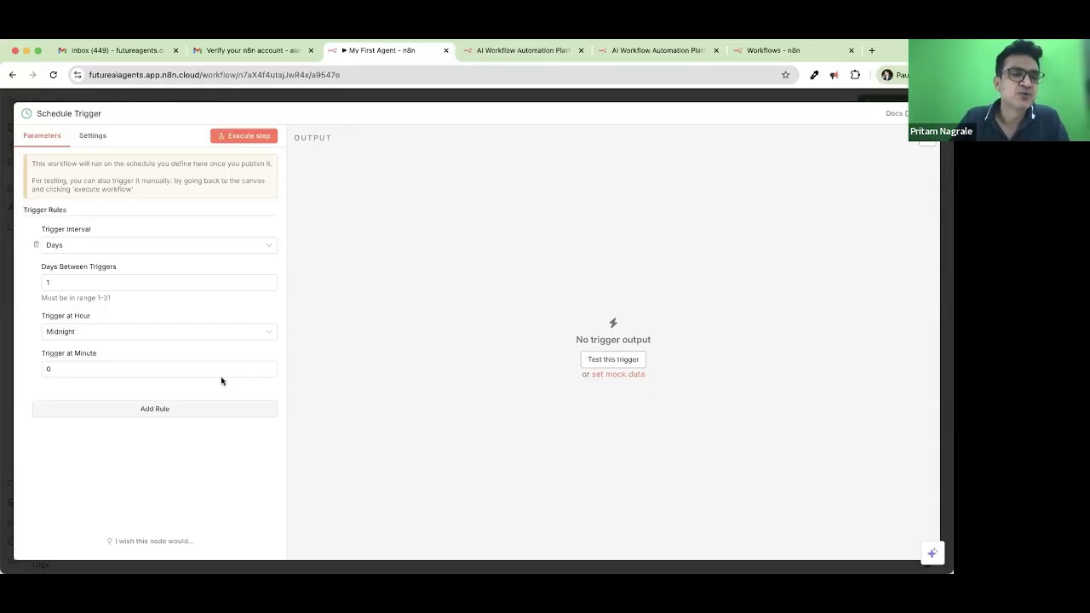
left_click(66, 245)
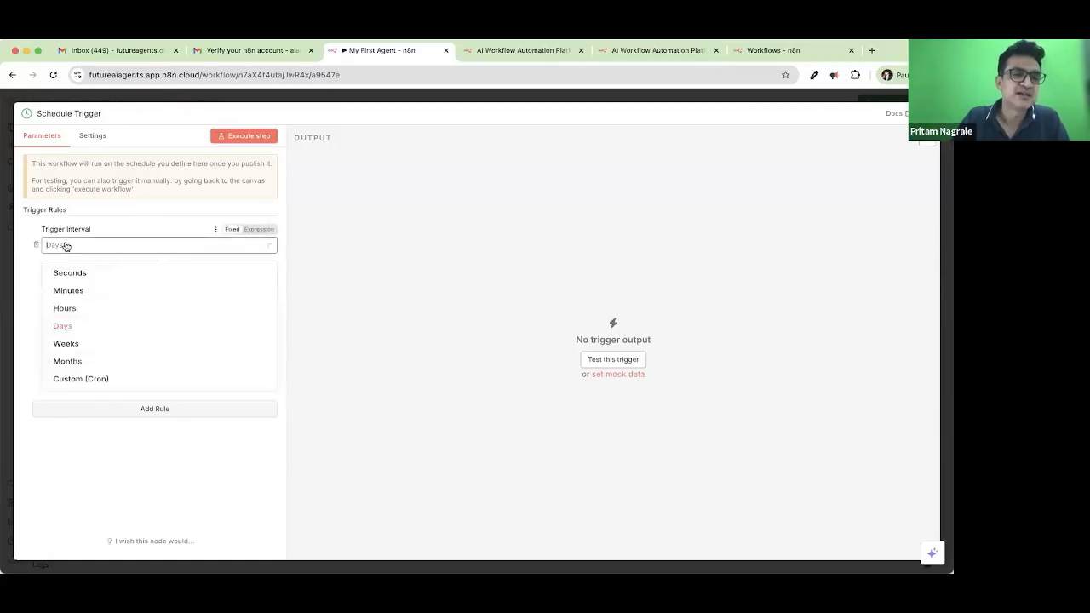
left_click(66, 246)
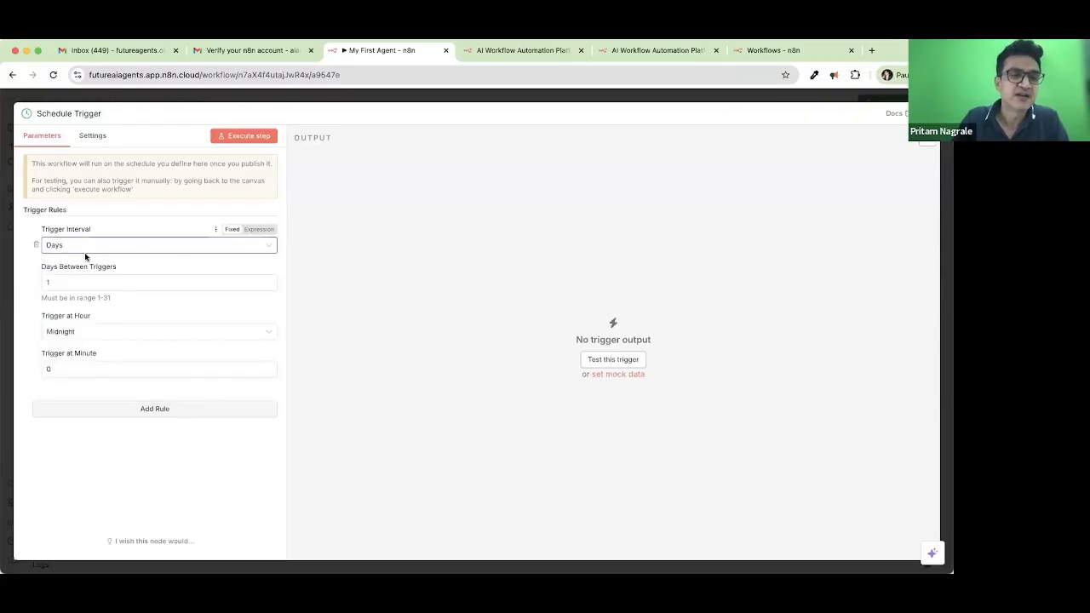
left_click(79, 335)
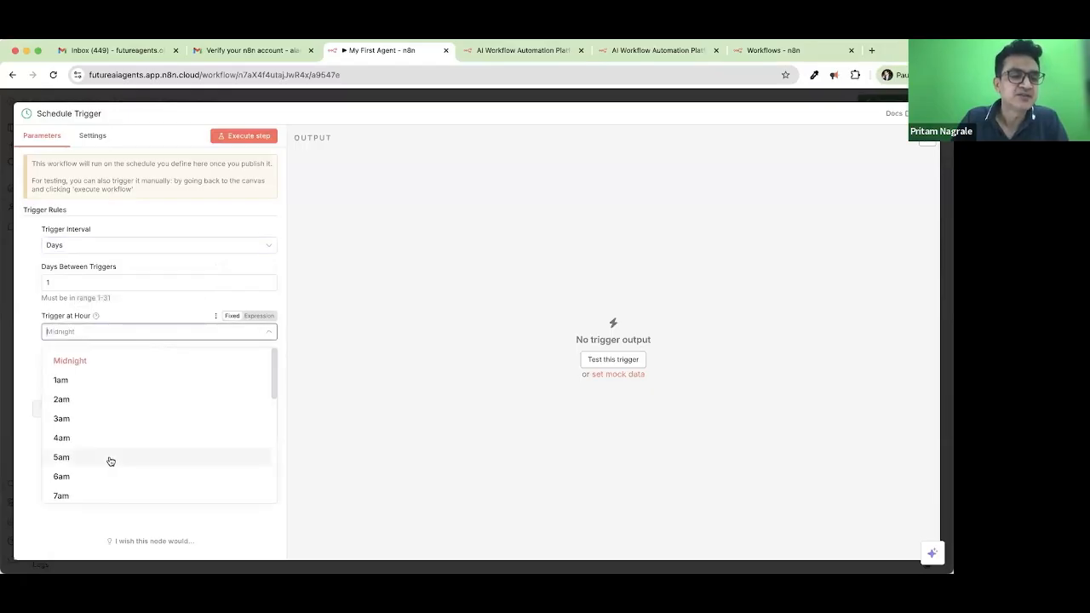
scroll(94, 413, "down", 3)
scroll(94, 413, "down", 5)
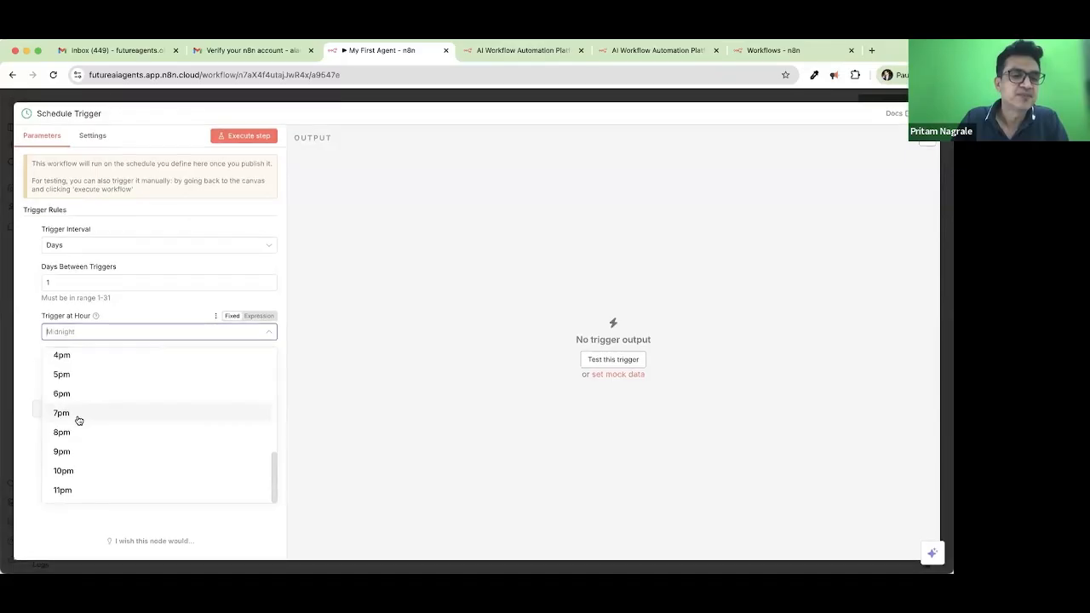
left_click(80, 419)
left_click(108, 508)
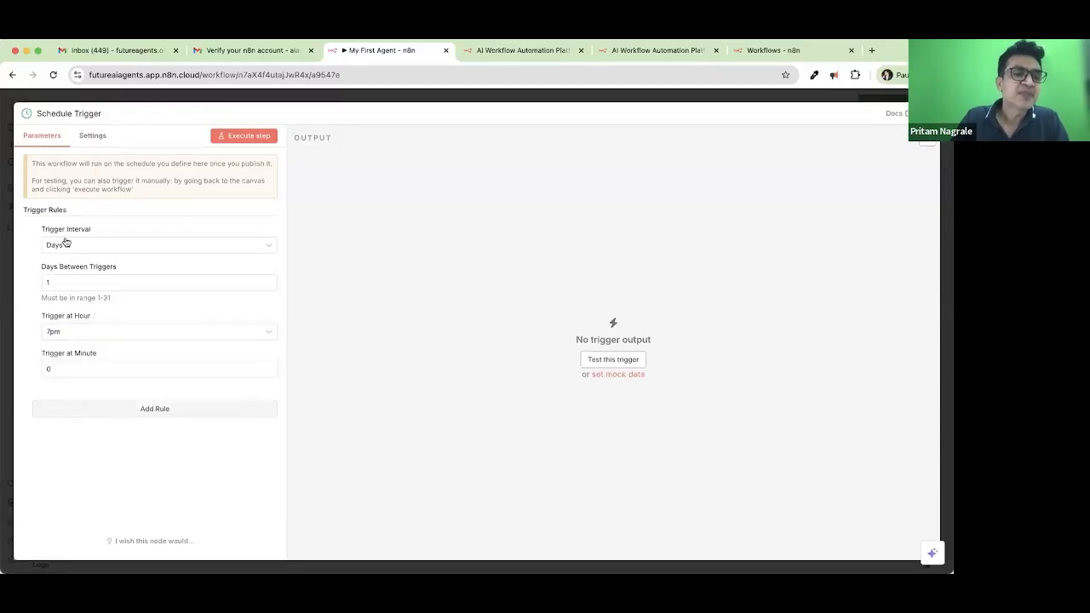
left_click(77, 277)
key("BackSpace")
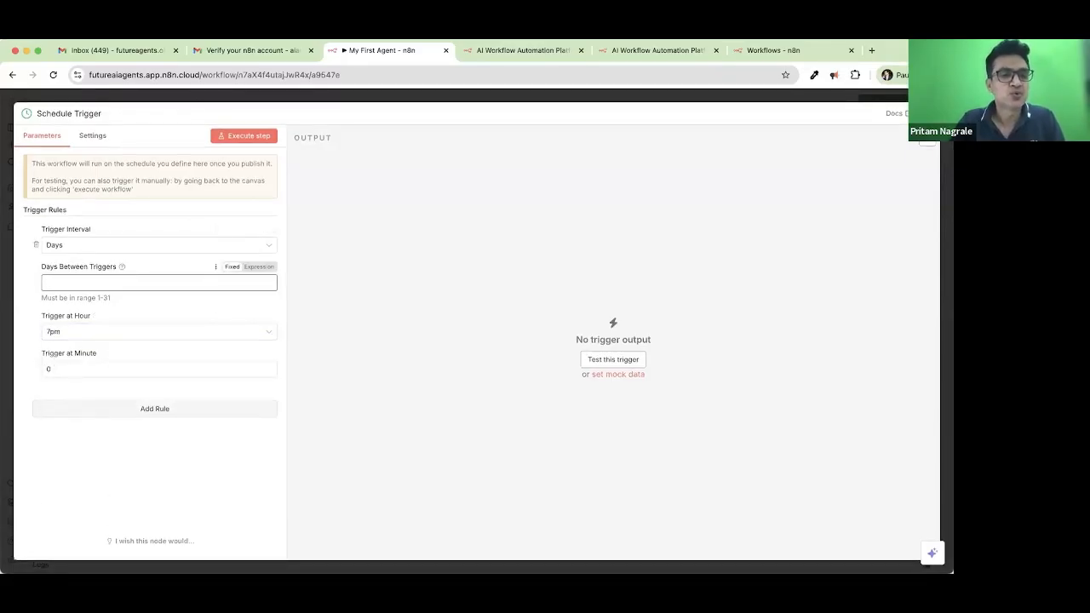
type("2")
left_click(85, 472)
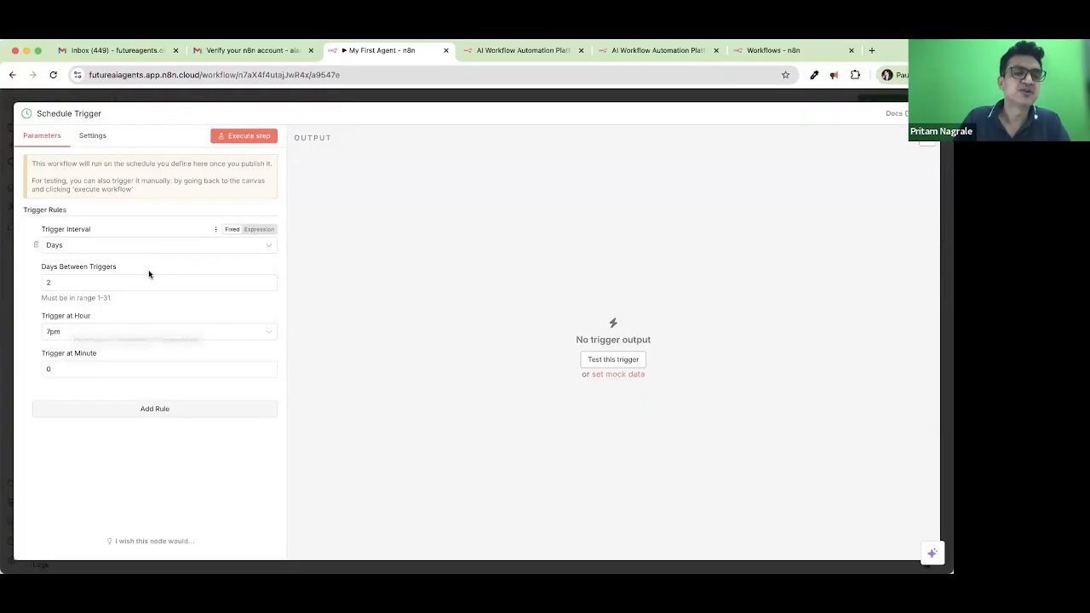
- Change the Schedule Trigger's interval to Minutes with 1 minute between triggers, and return to the canvas
left_click(103, 244)
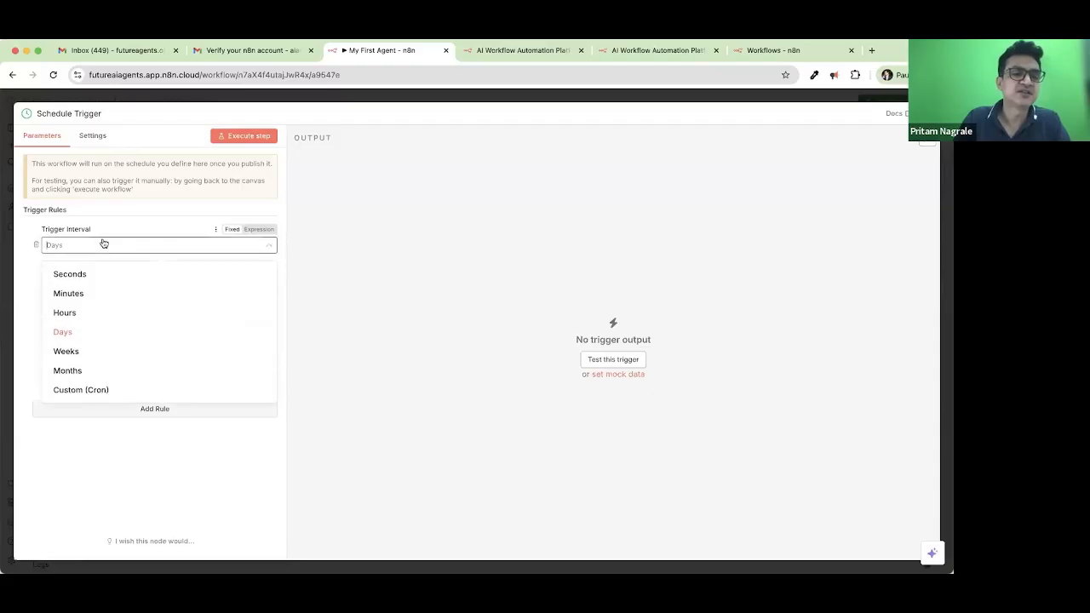
left_click(77, 298)
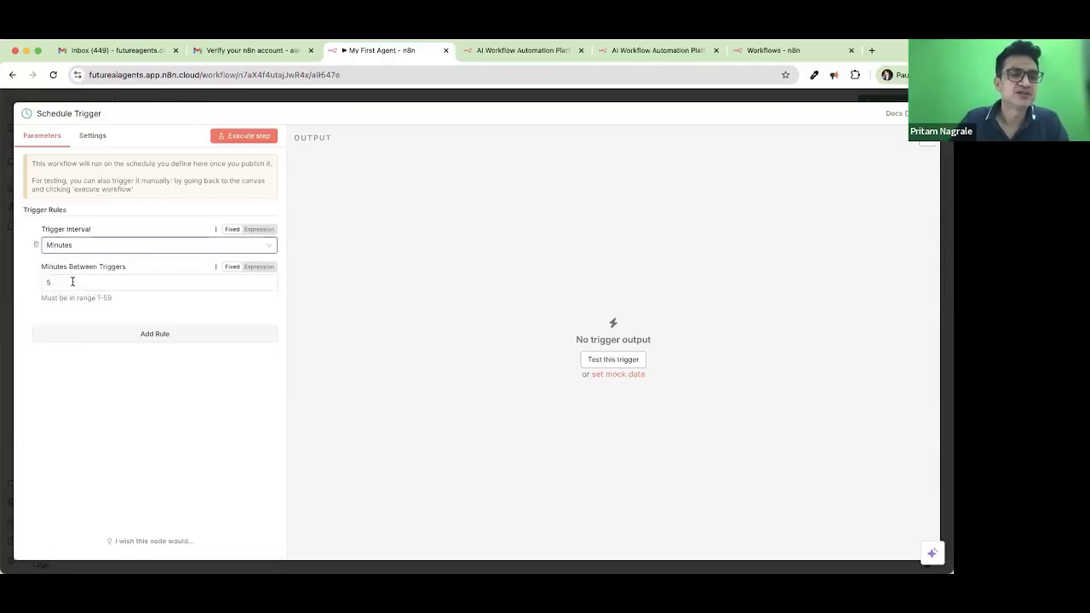
left_click(48, 282)
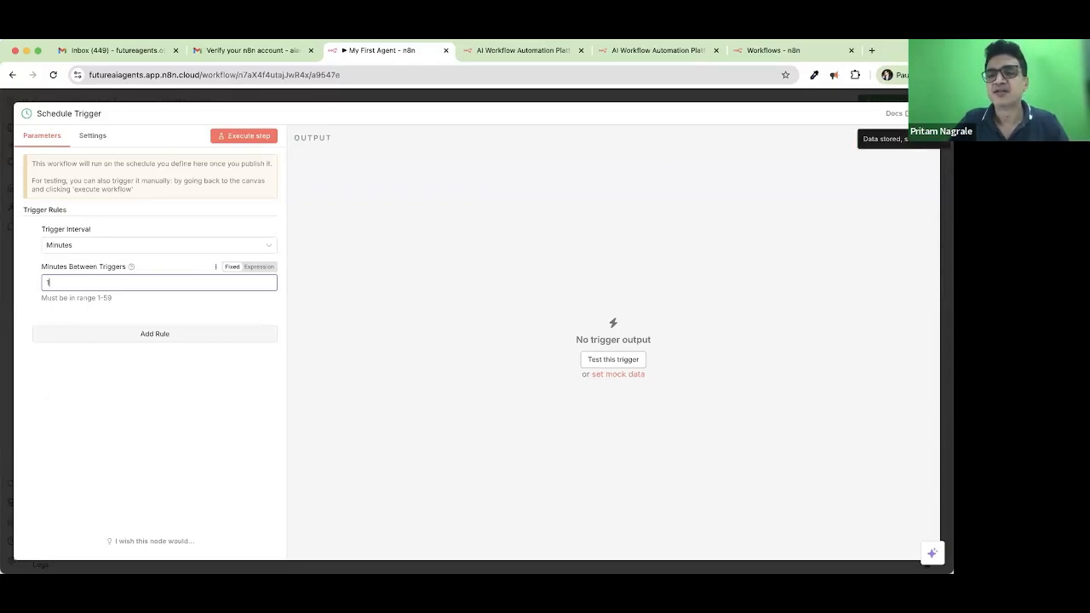
left_click(925, 141)
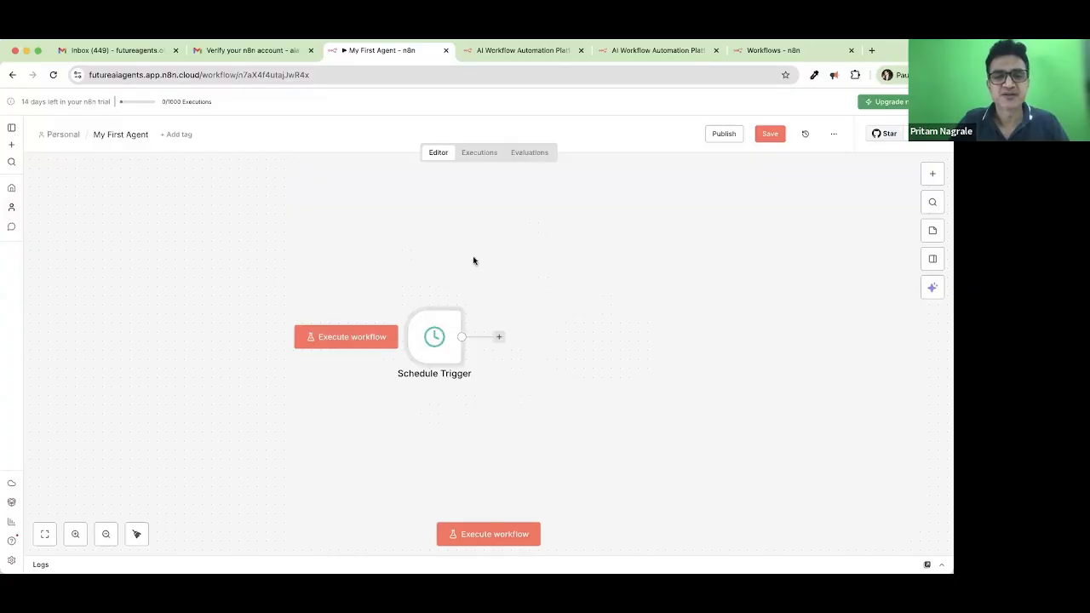
- Delete the Schedule Trigger node from the canvas
mouse_move(443, 350)
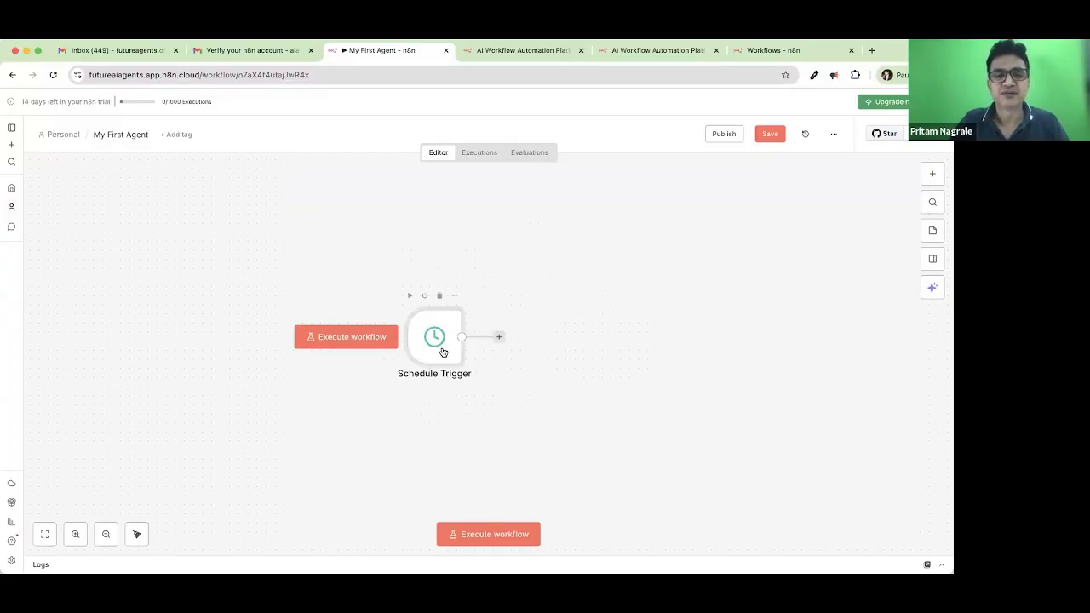
left_click(440, 296)
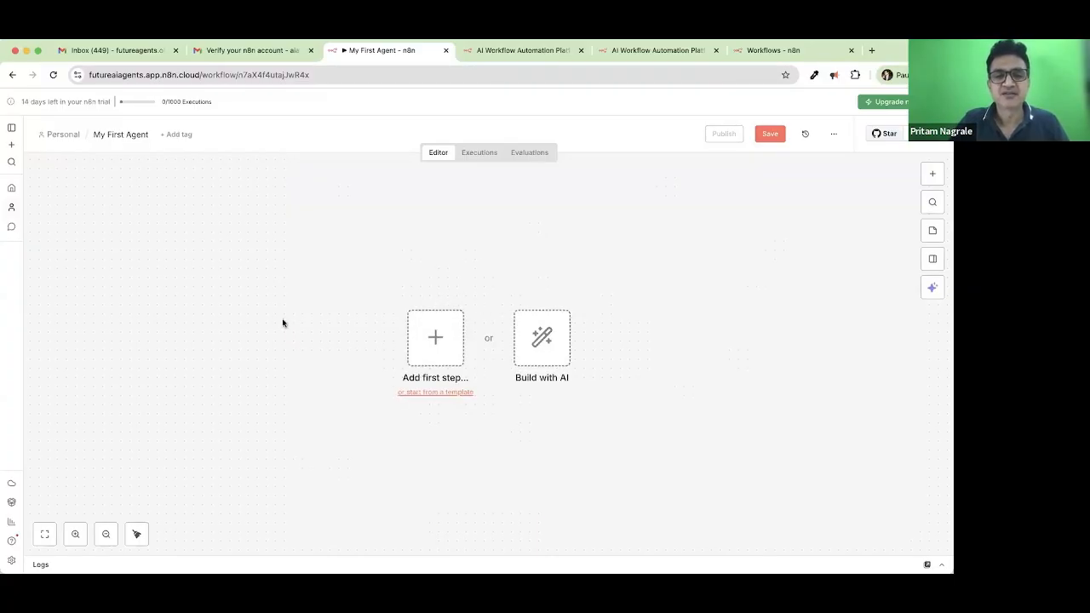
- Start adding the workflow's first step and review the full list of available trigger types
left_click(435, 340)
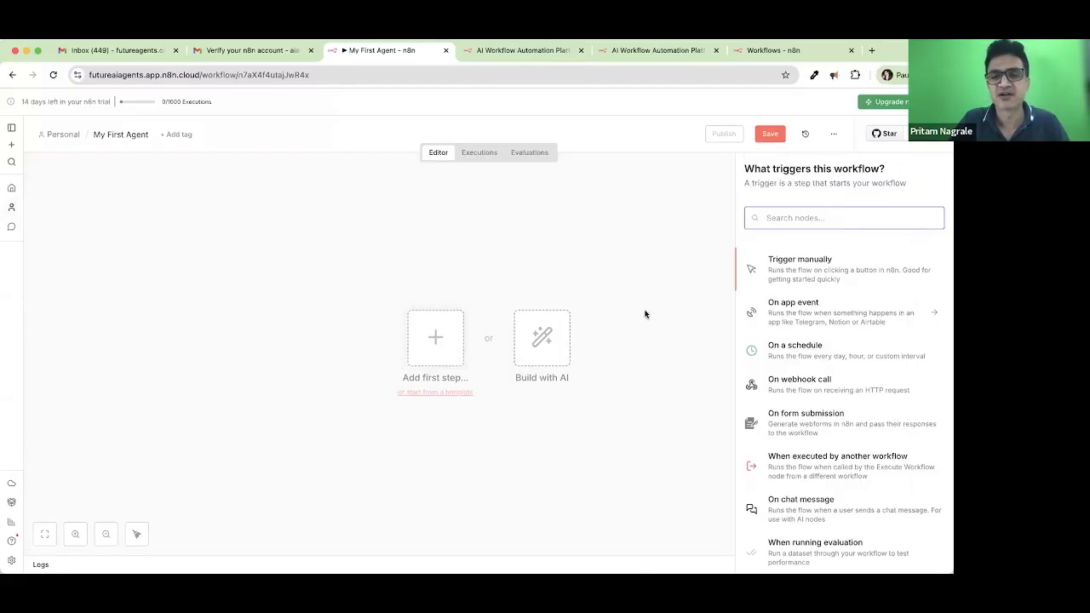
scroll(810, 348, "down", 2)
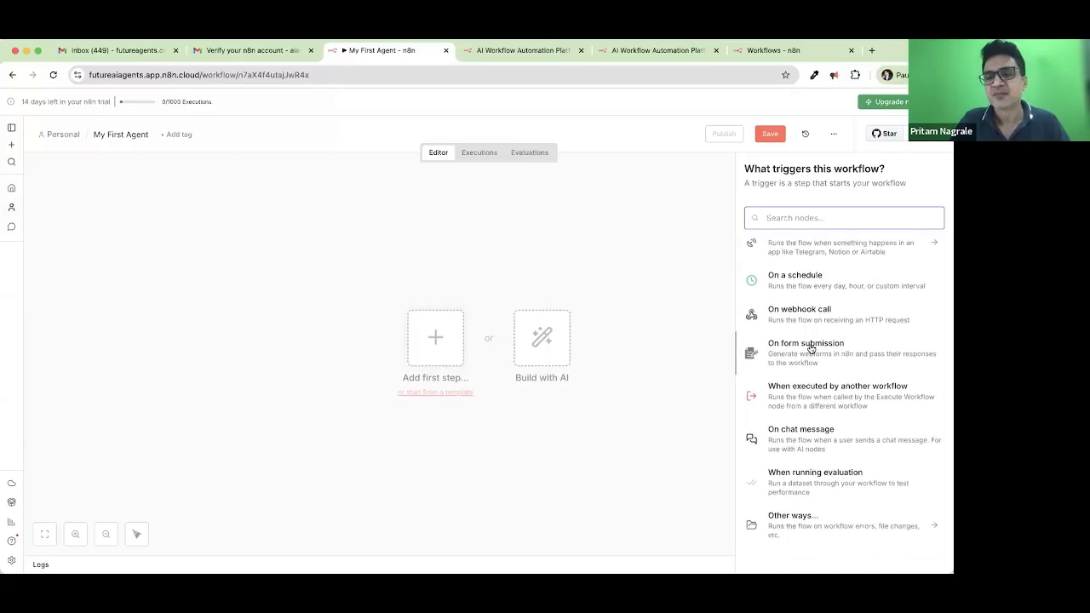
scroll(810, 349, "up", 2)
scroll(810, 349, "down", 2)
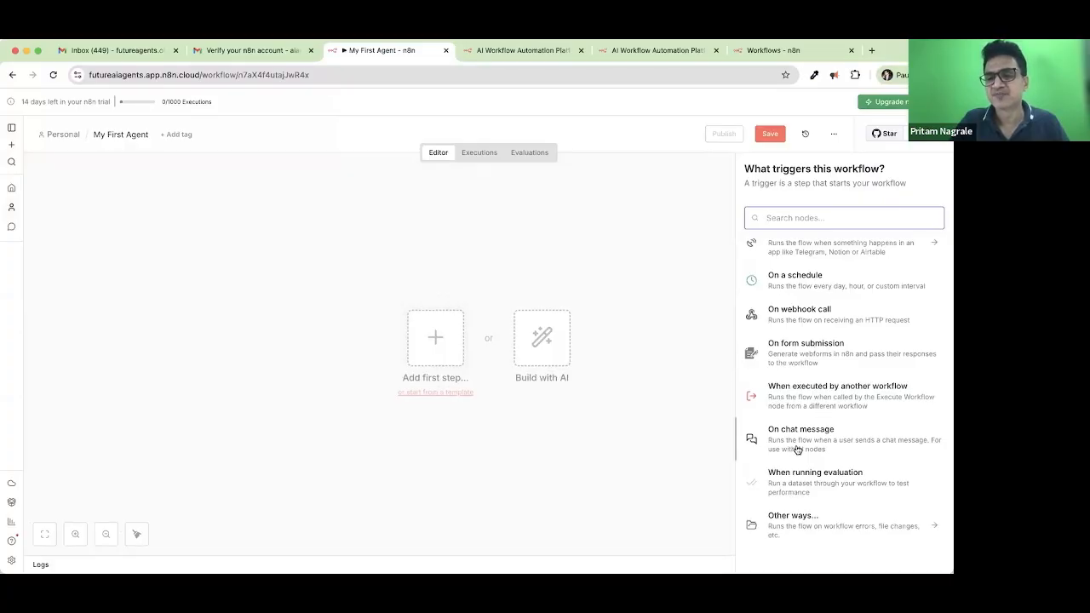
scroll(797, 448, "up", 2)
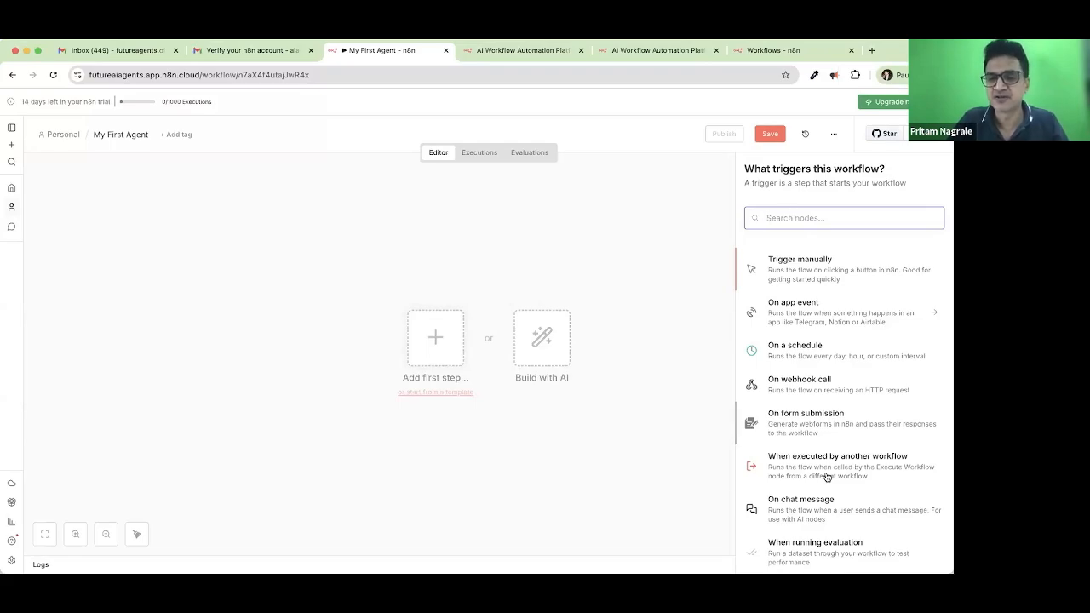
scroll(824, 479, "down", 2)
scroll(824, 479, "up", 2)
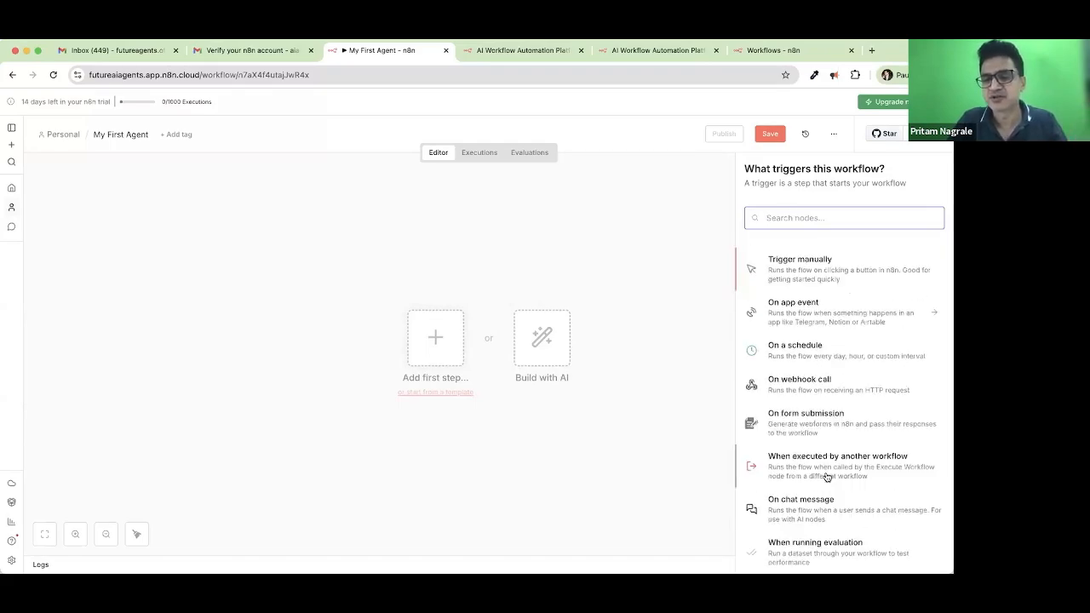
scroll(824, 479, "down", 2)
scroll(824, 479, "up", 2)
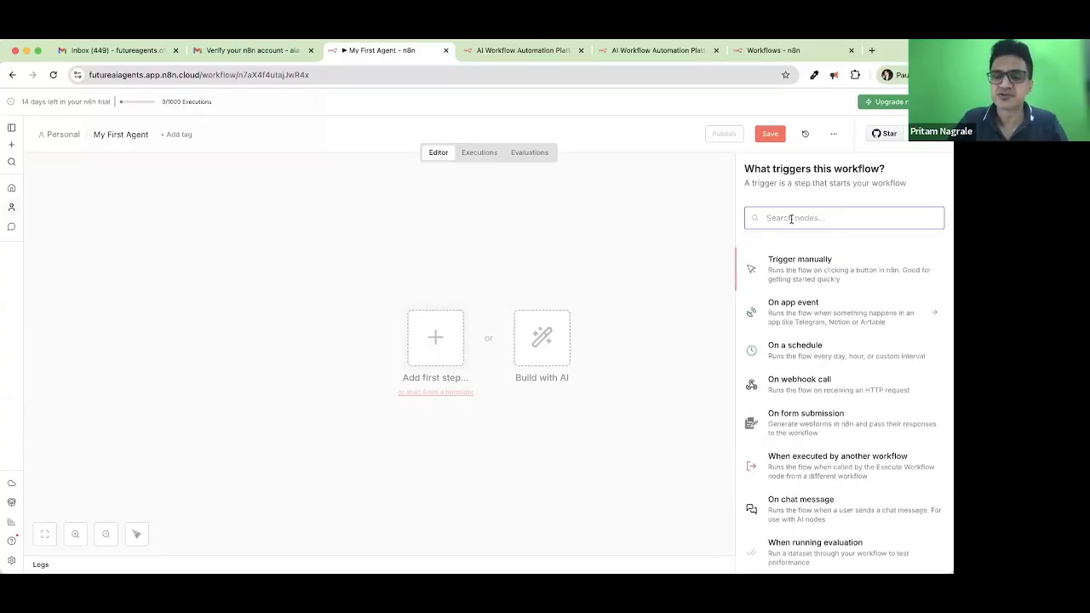
- Search the trigger nodes for gmail and examine the triggers offered for Gmail
type("gmail")
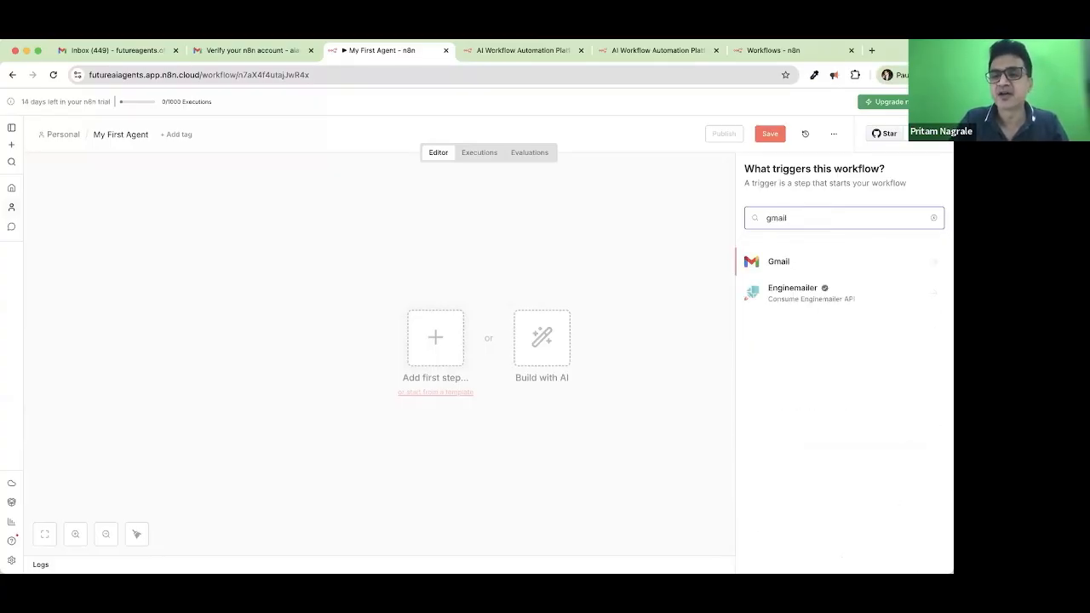
left_click(769, 269)
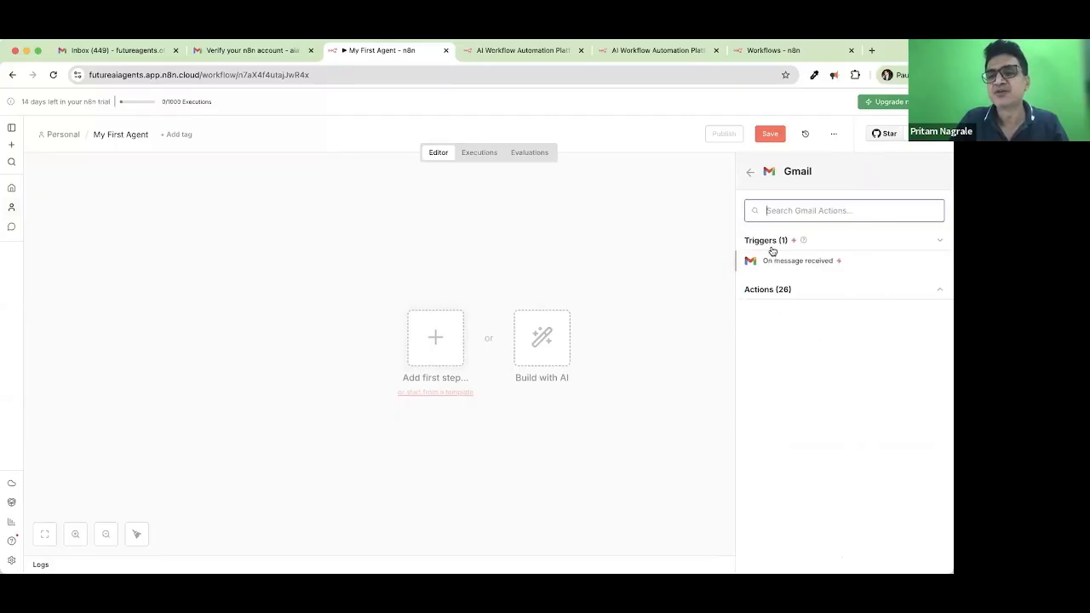
left_click(769, 244)
left_click(769, 249)
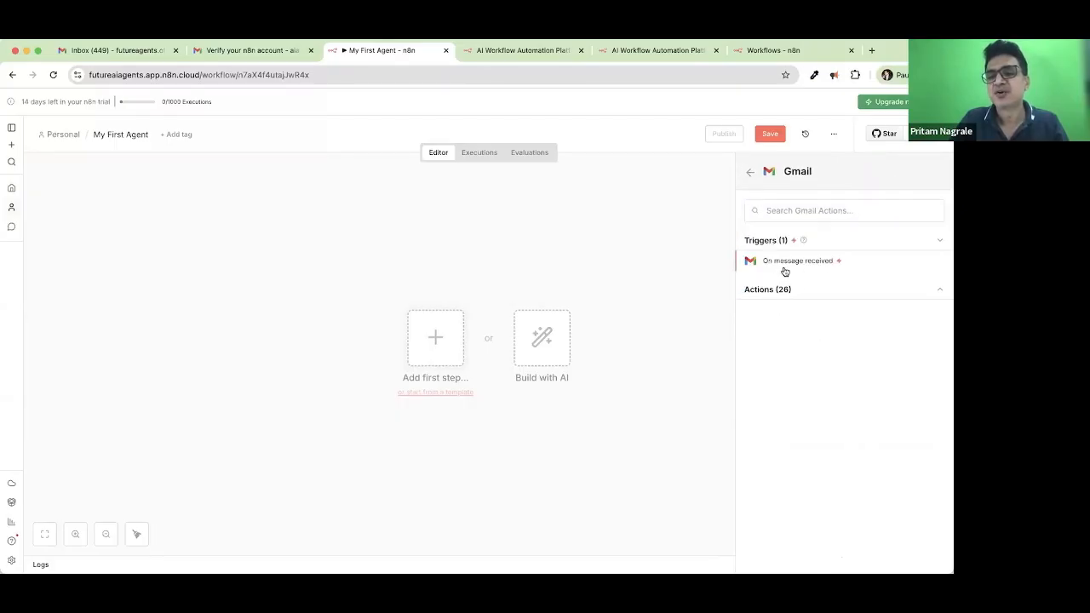
left_click(789, 210)
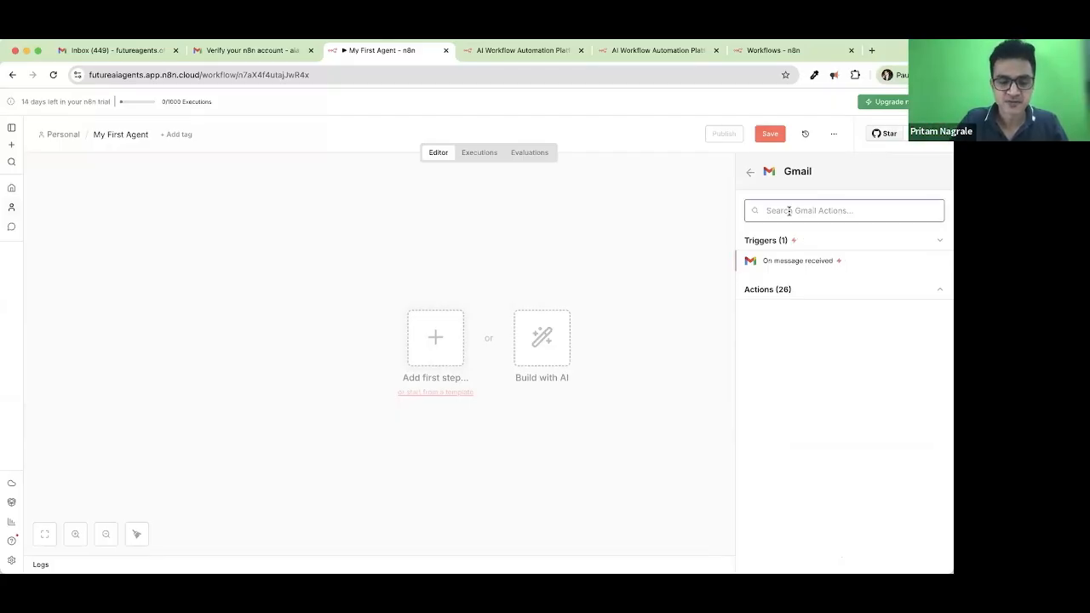
type("whatsapp")
key("BackSpace")
key("BackSpace")
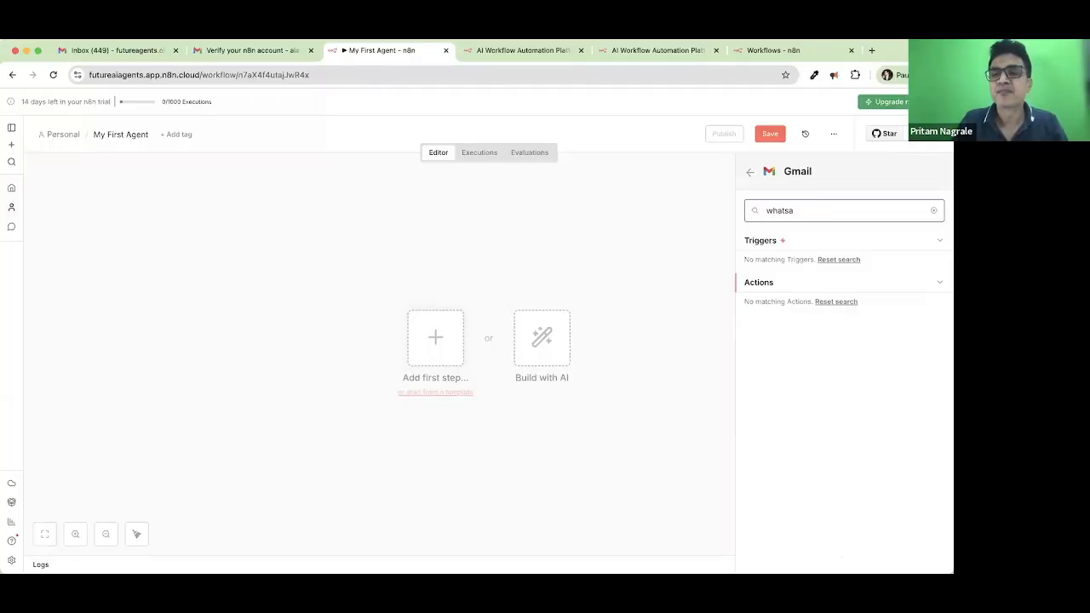
type("app")
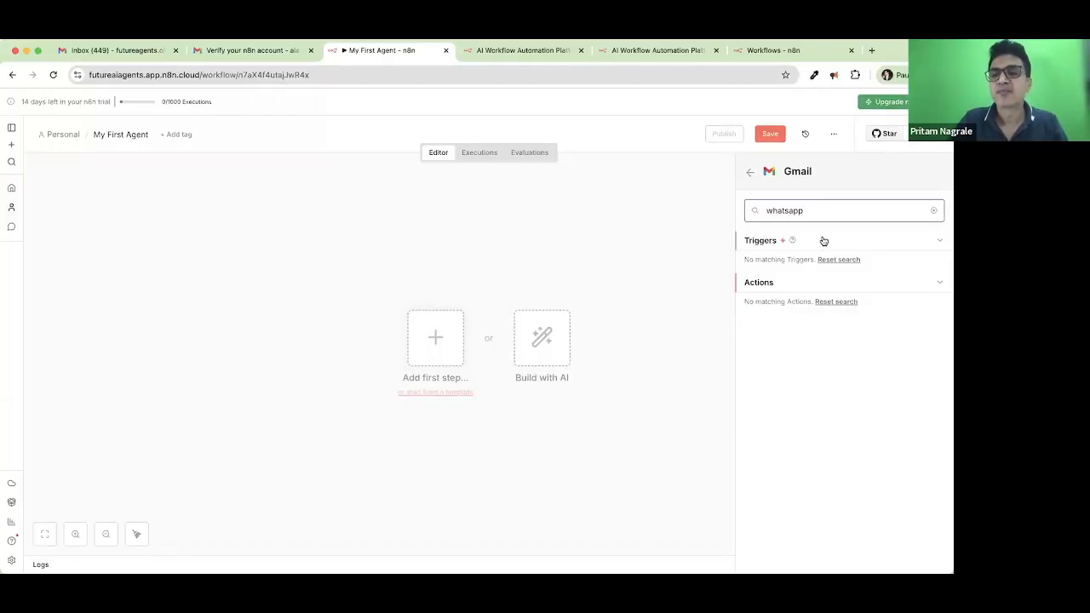
left_click(748, 173)
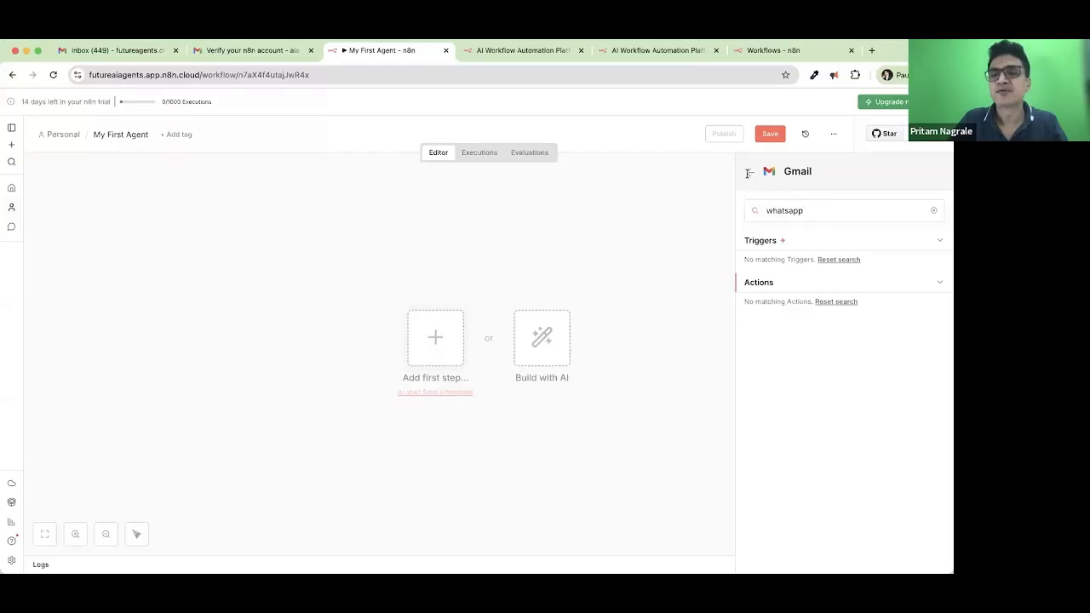
- Search the trigger nodes for whatsapp, examine the WhatsApp Business Cloud triggers, and return to the empty canvas
double_click(792, 214)
type("whatsapp")
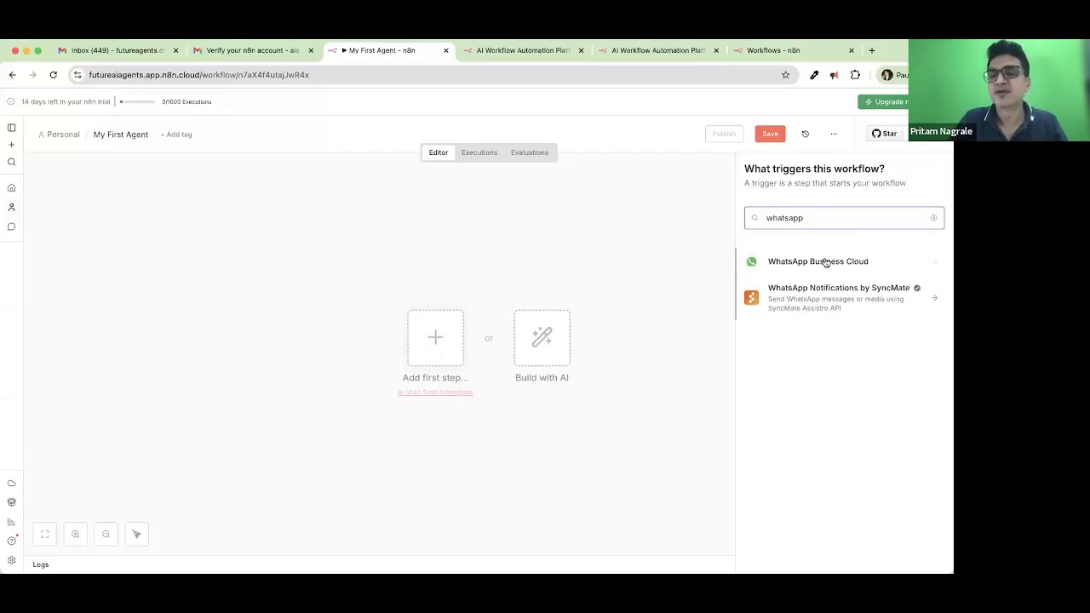
left_click(825, 262)
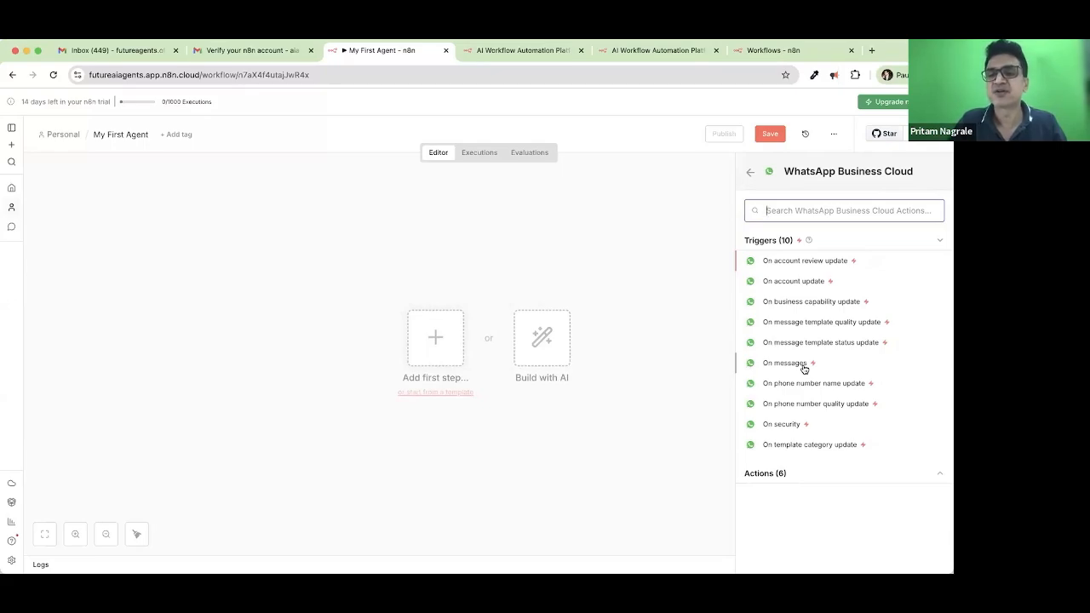
left_click(748, 176)
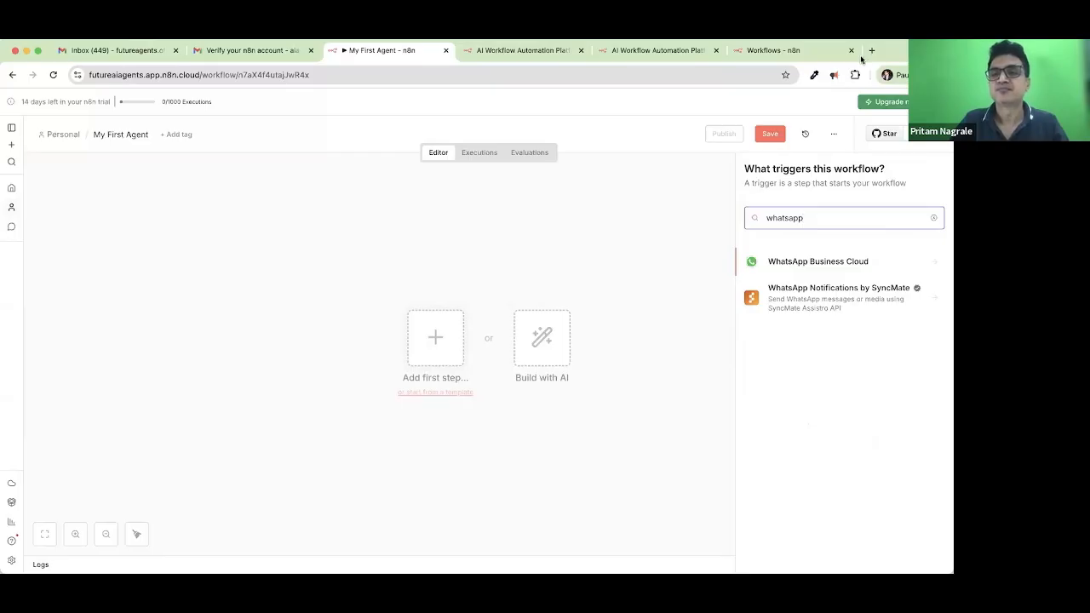
double_click(808, 223)
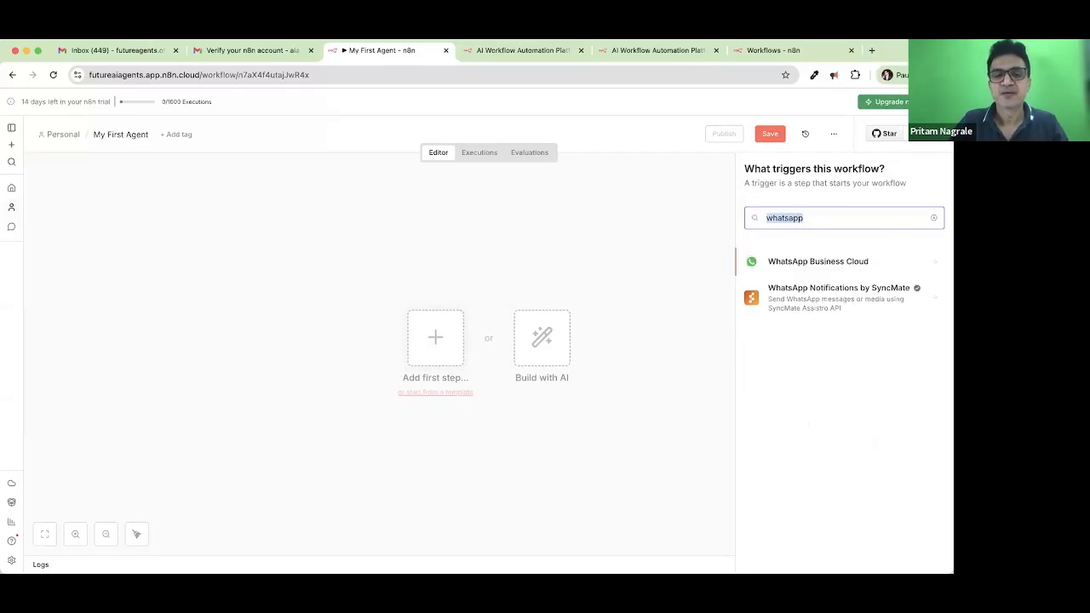
key("BackSpace")
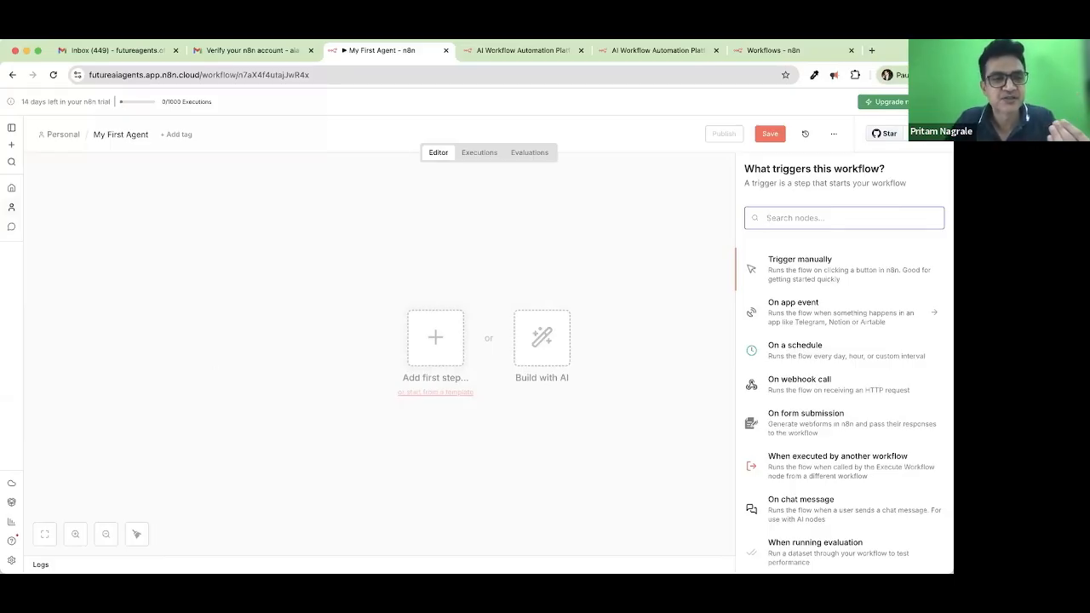
left_click(302, 455)
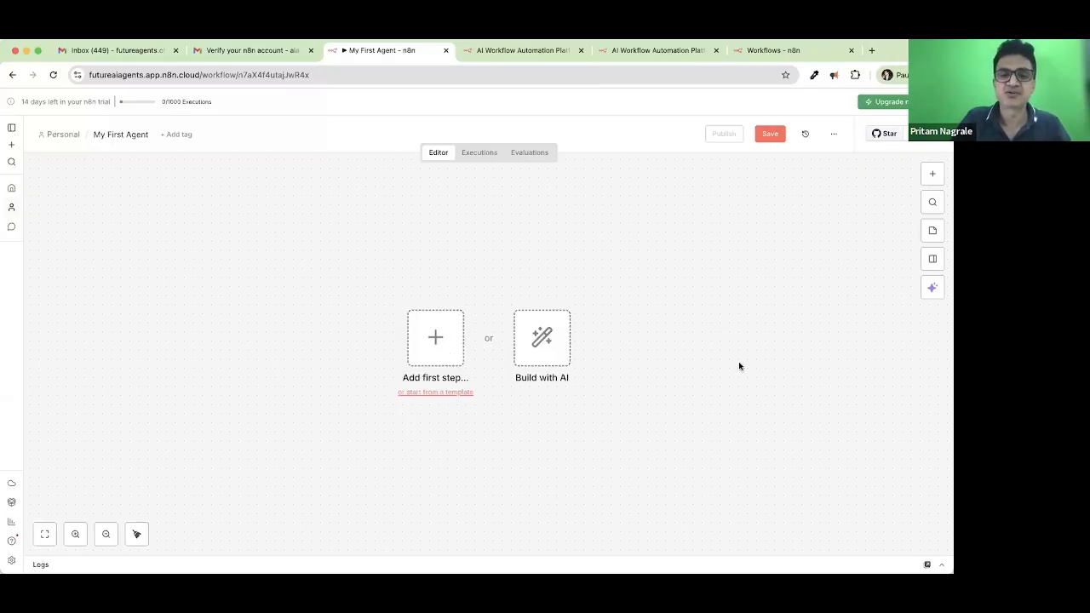
- Search the trigger nodes for chat and add the Chat Trigger as the workflow's first step
left_click(435, 341)
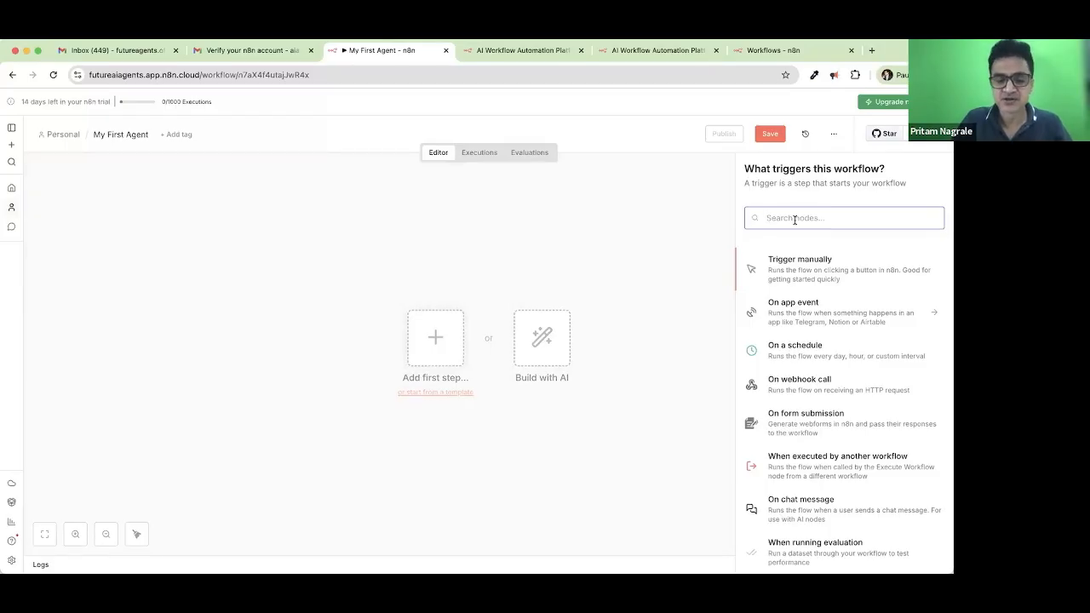
type("chat")
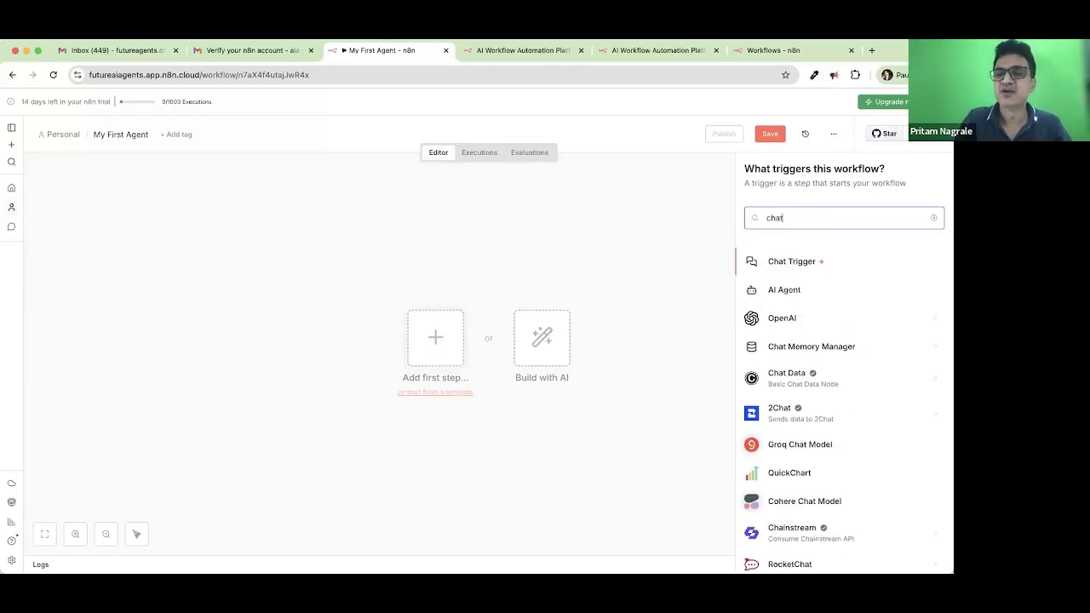
key("BackSpace")
key("BackSpace")
key("BackSpace")
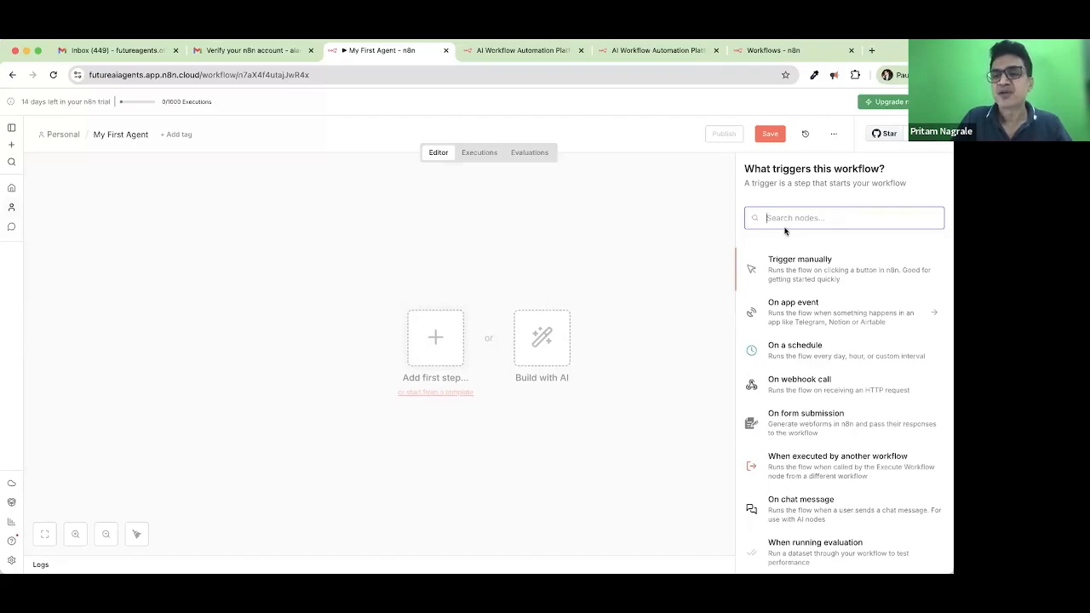
type("chat")
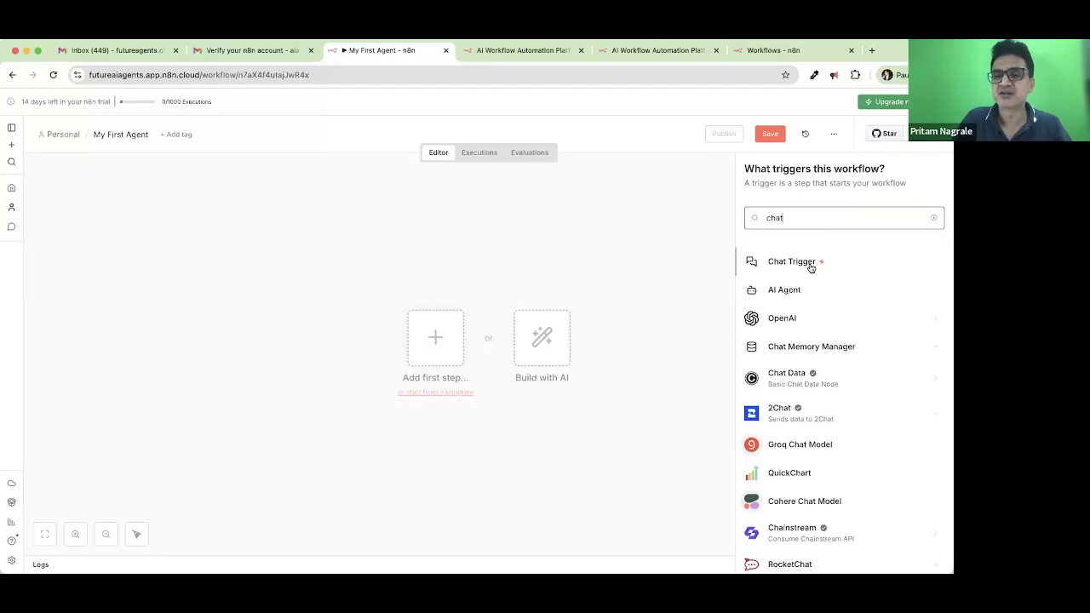
left_click(809, 267)
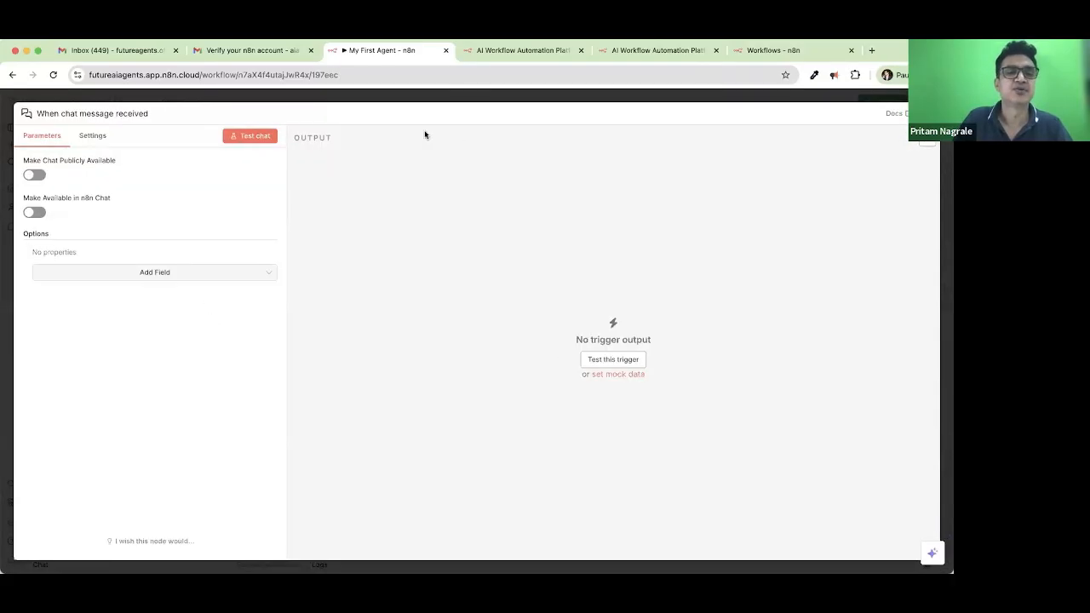
- Open the test chat for the trigger and reposition the chat trigger node near the canvas's left edge
left_click(242, 141)
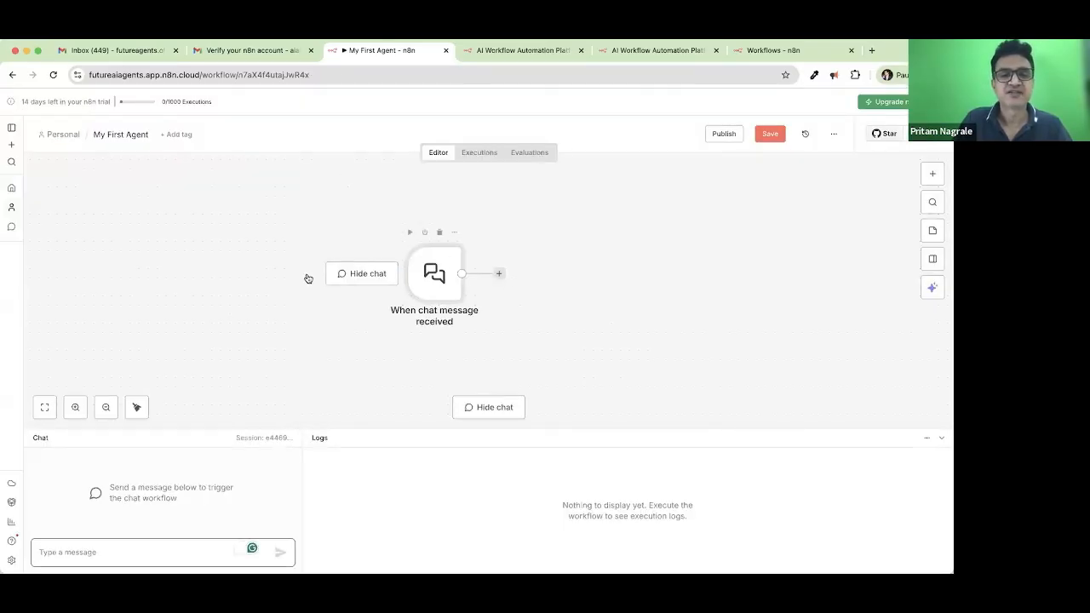
left_click_drag(233, 265, 3, 259)
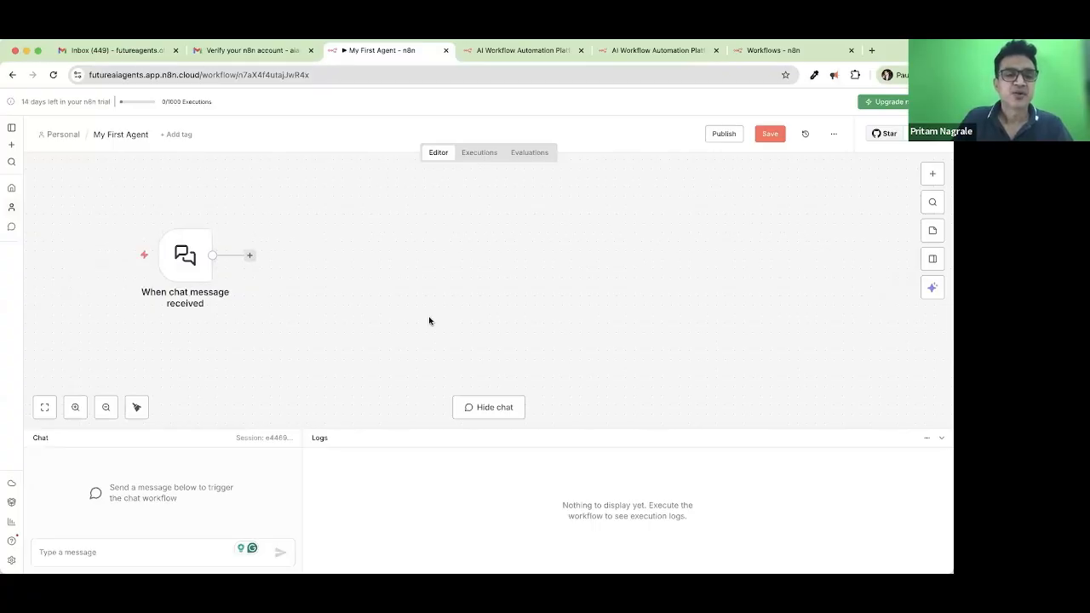
left_click_drag(196, 254, 132, 261)
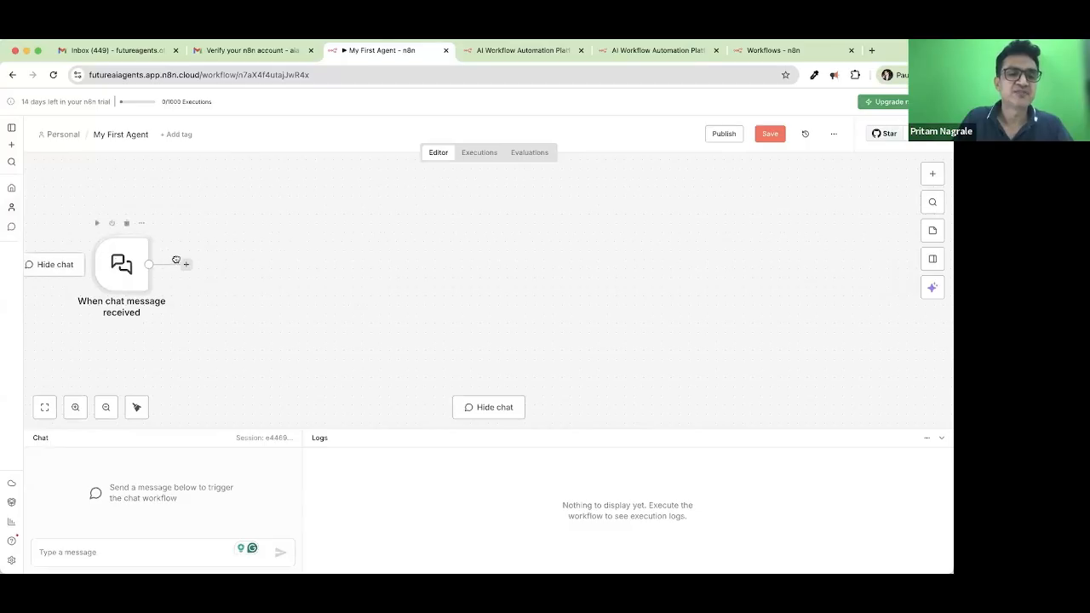
scroll(175, 258, "left", 3)
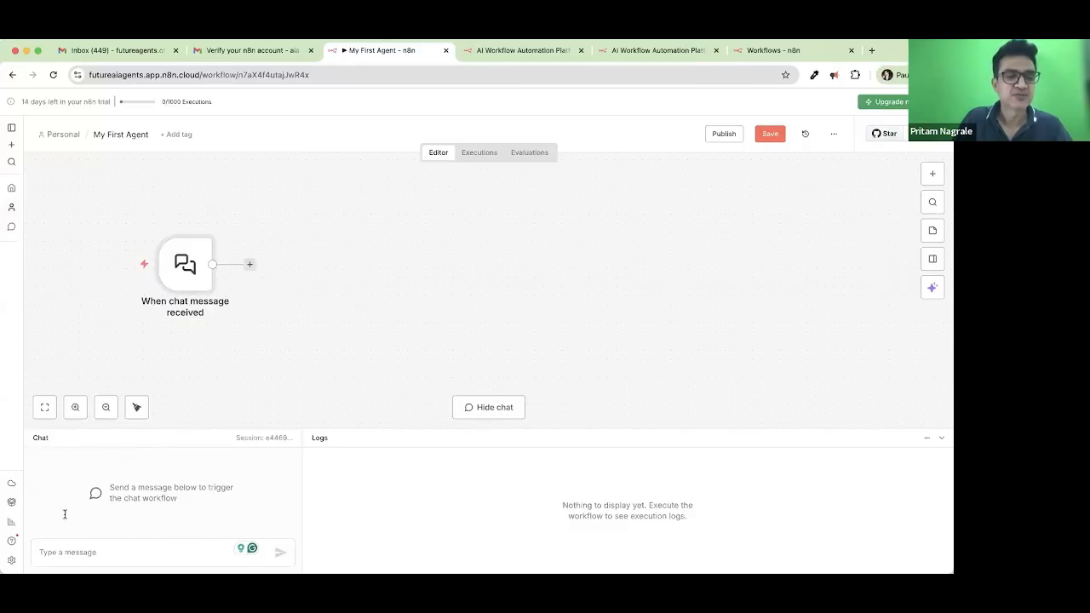
- Send the message "hi" in the test chat to run the chat trigger
left_click(62, 559)
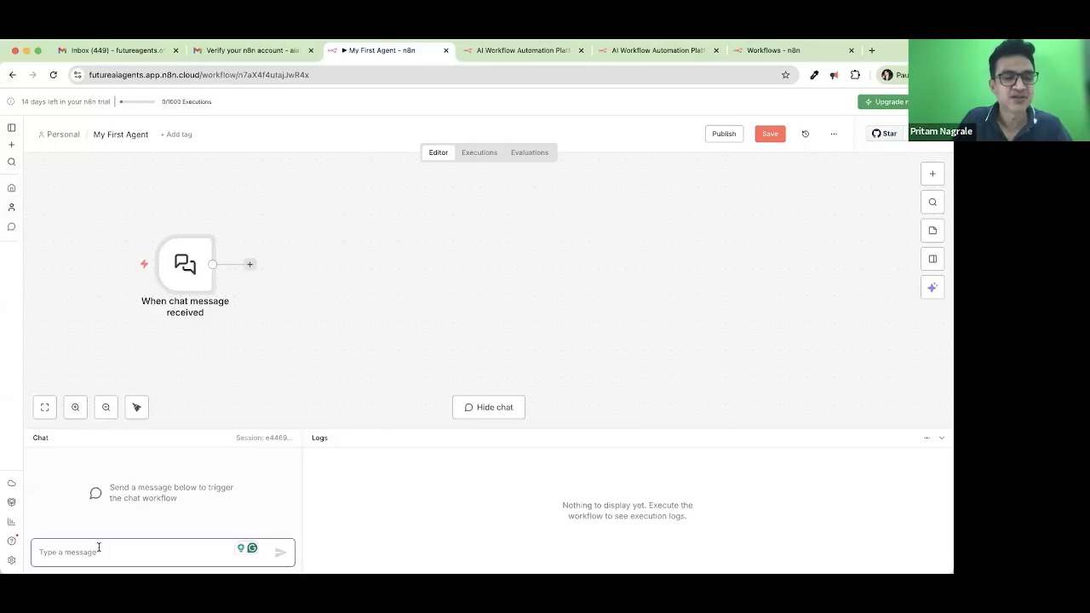
type("h")
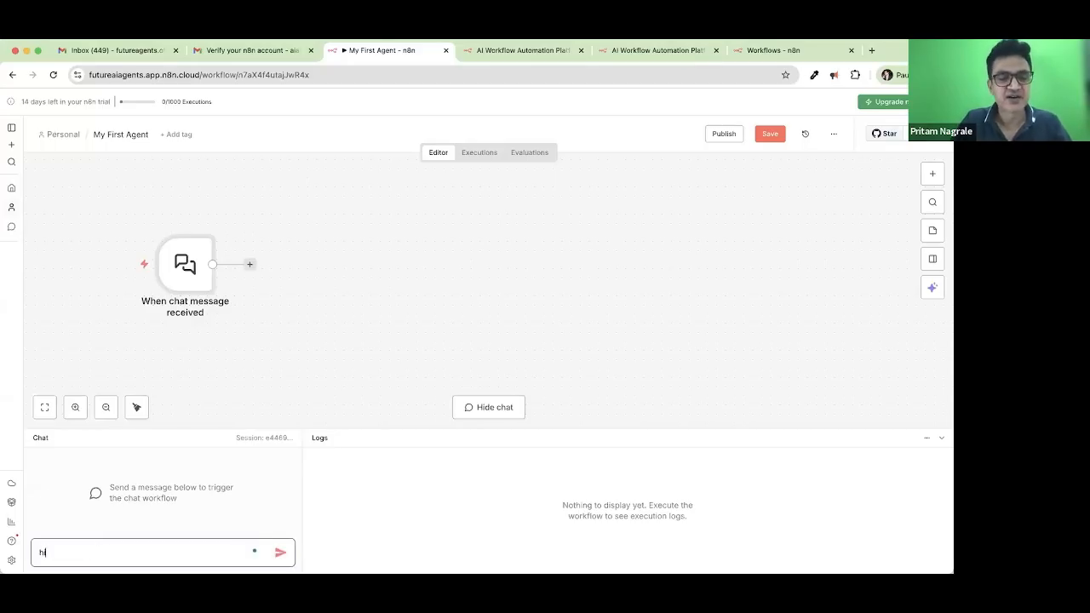
type("i")
key("Return")
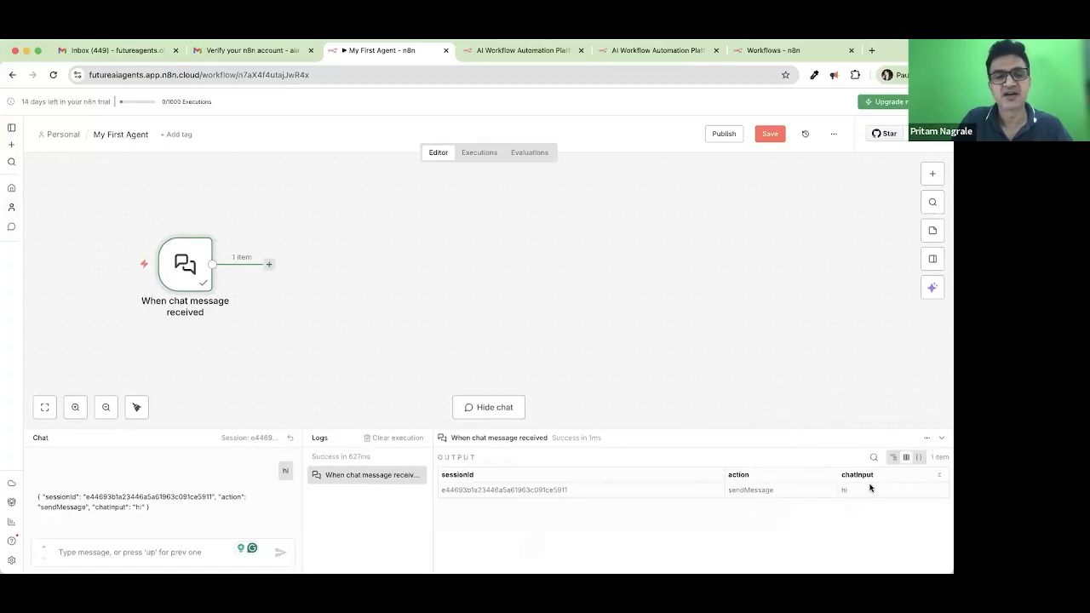
- Inspect the chat trigger node's output in the Schema view, and return to the canvas
double_click(189, 276)
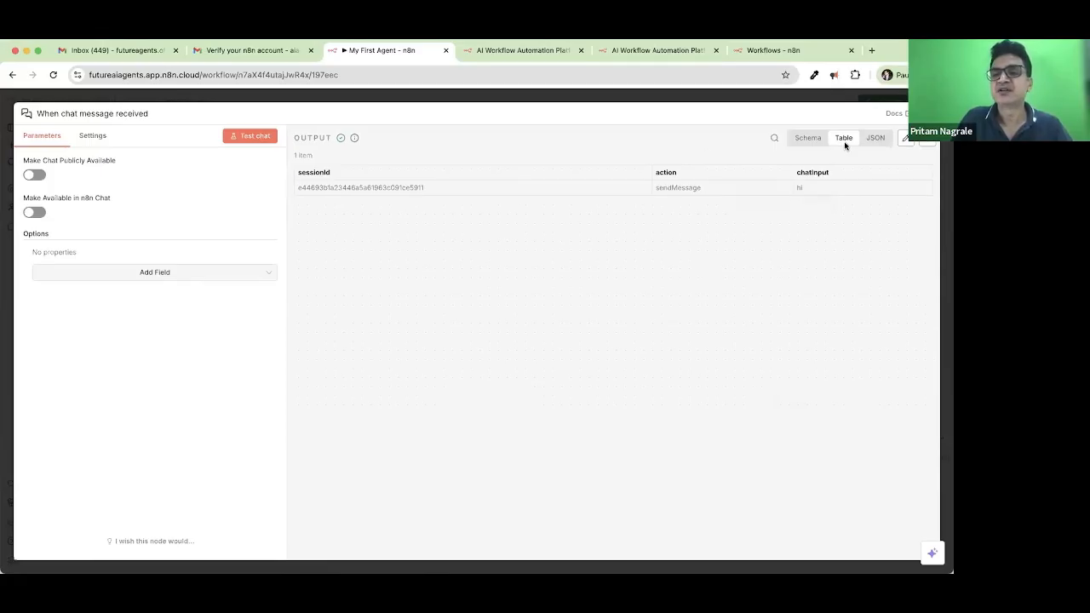
left_click(798, 140)
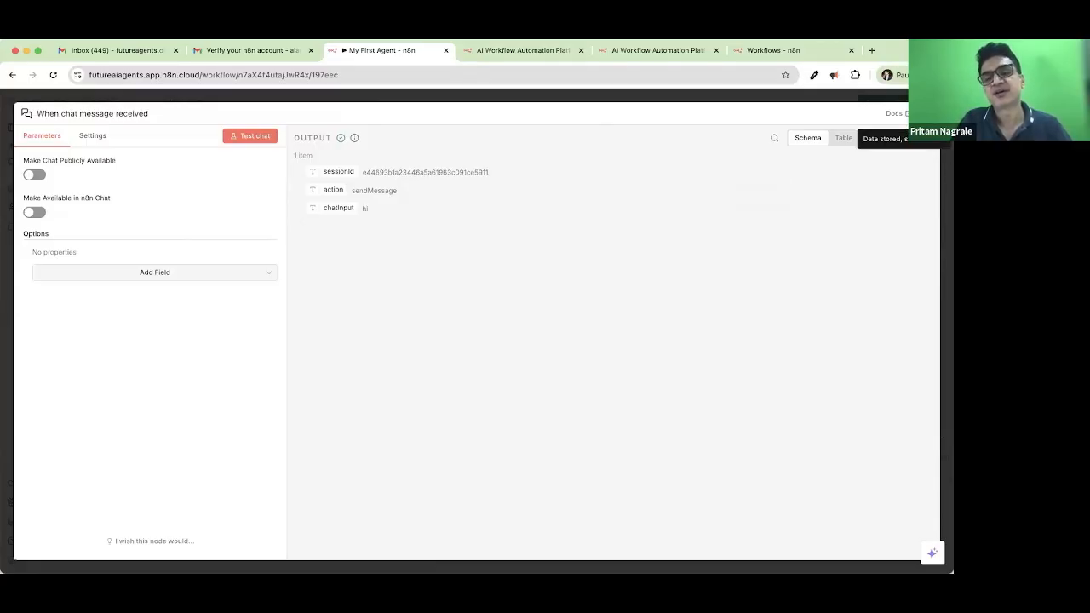
left_click(926, 113)
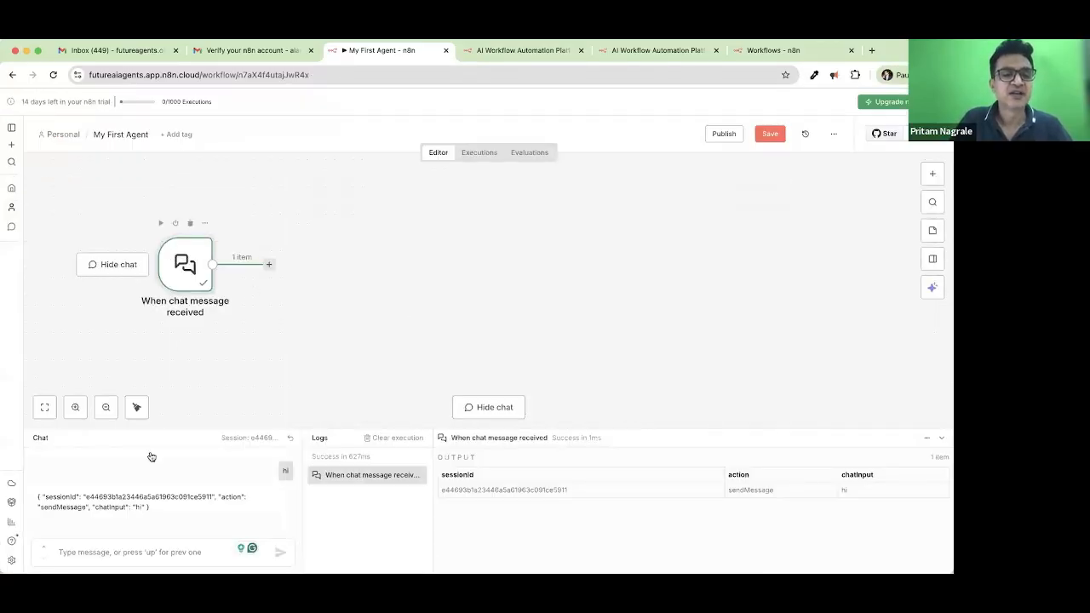
- Send the message "hi" in the test chat once more to rerun the chat trigger
left_click(92, 554)
type("hi")
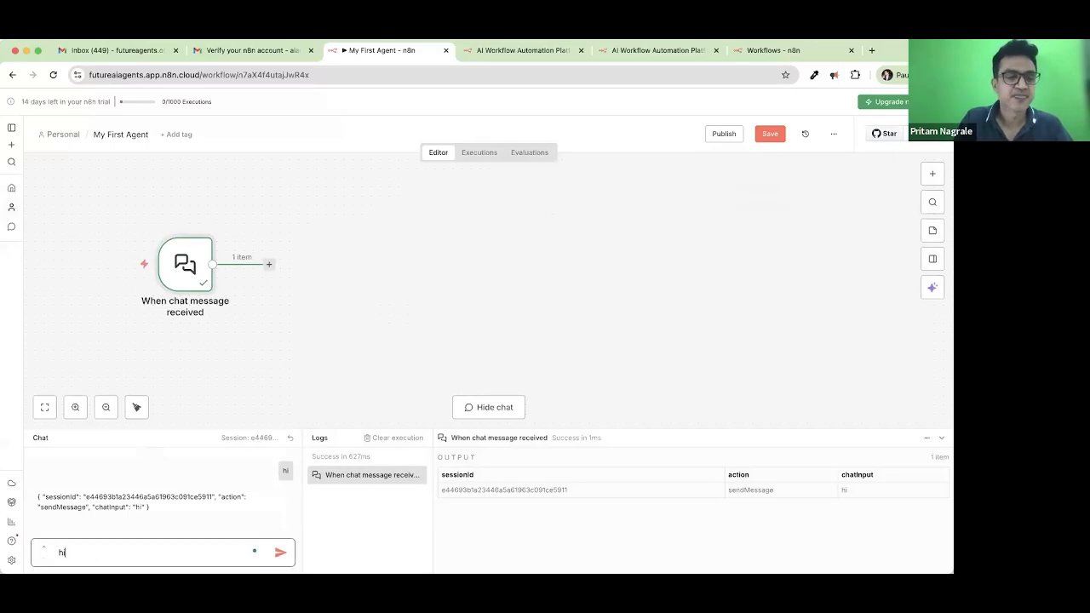
key("Return")
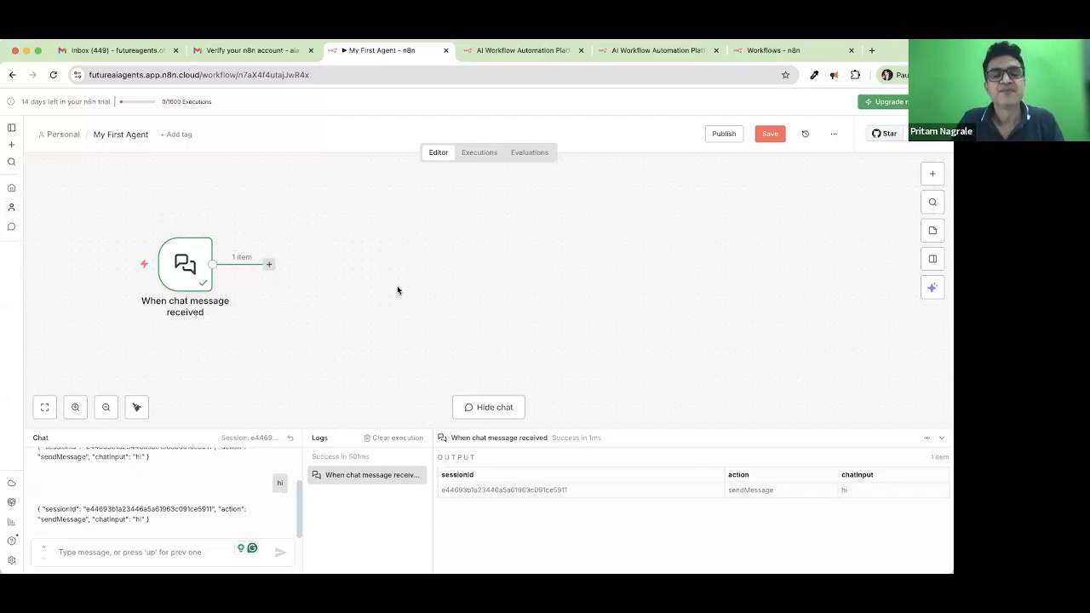
- Search the nodes that can follow the chat trigger for gmail, slack and shop, and clear the search
left_click(269, 266)
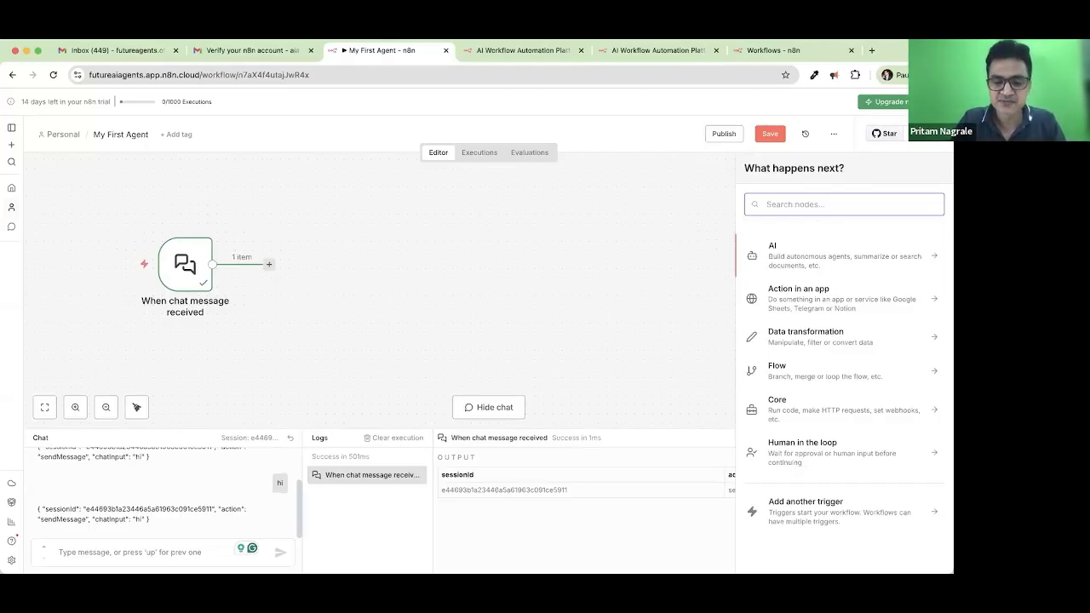
type("gmail")
key("BackSpace")
key("BackSpace")
key("BackSpace")
key("BackSpace")
key("BackSpace")
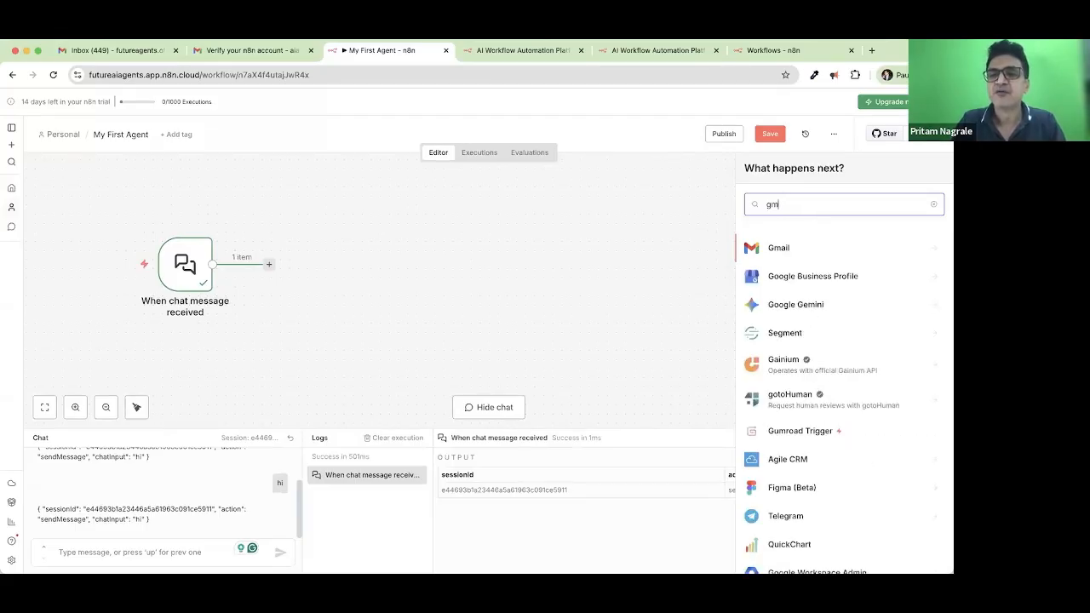
type("slack")
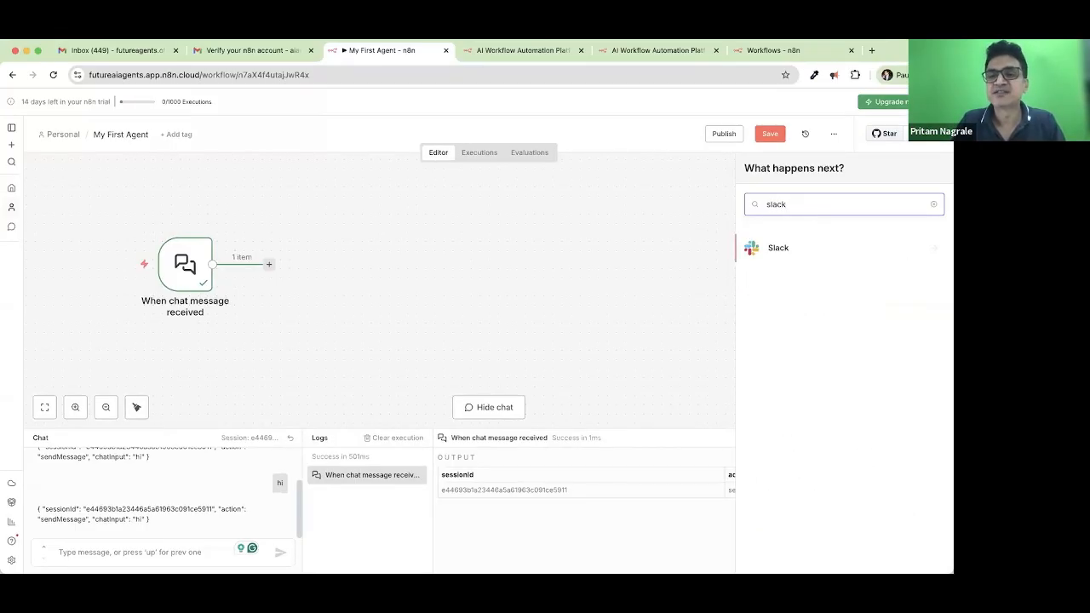
type("shop")
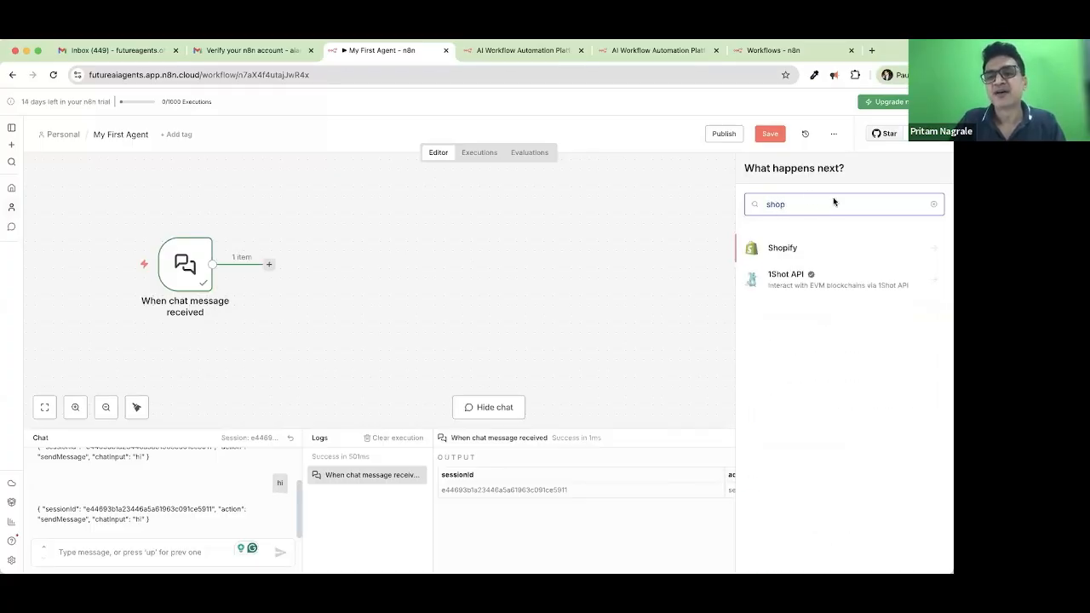
key("BackSpace")
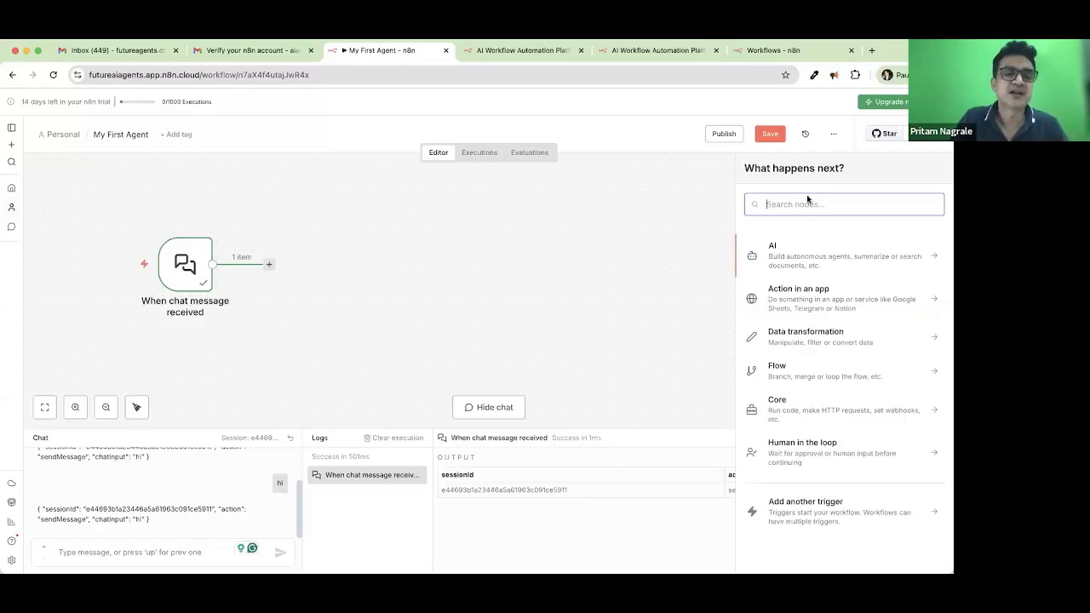
- Search the nodes for "ai agent", add the AI Agent node after the chat trigger, and return to the canvas
mouse_move(218, 225)
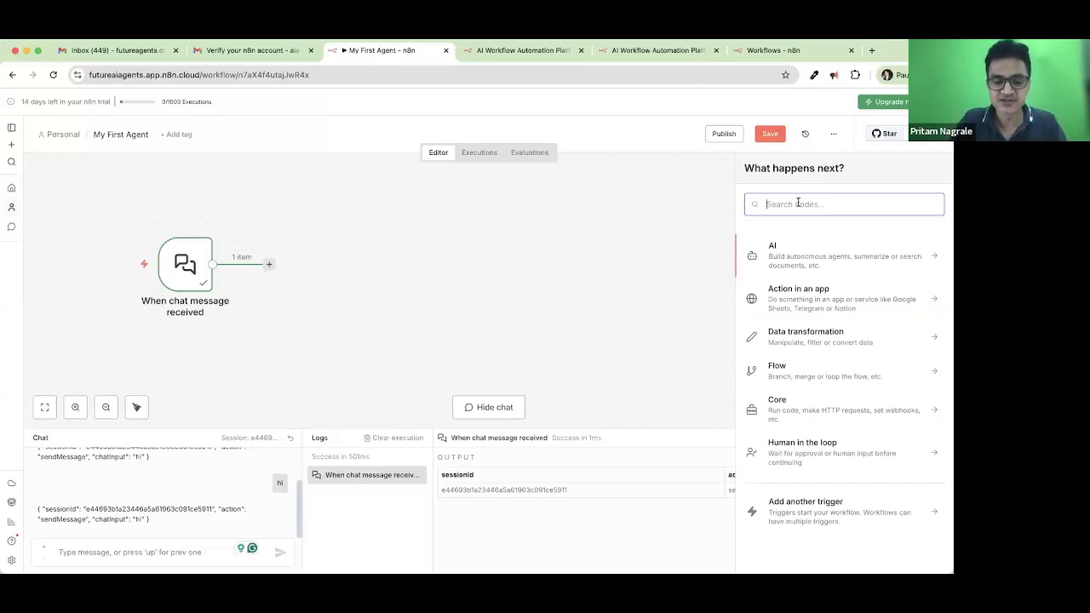
type("ai agent")
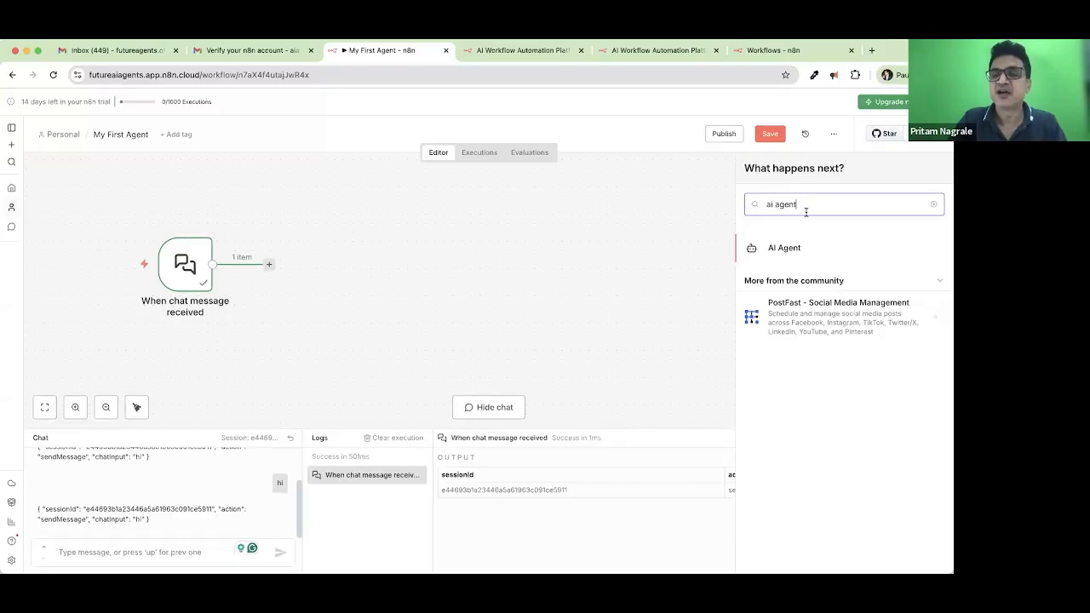
left_click(783, 248)
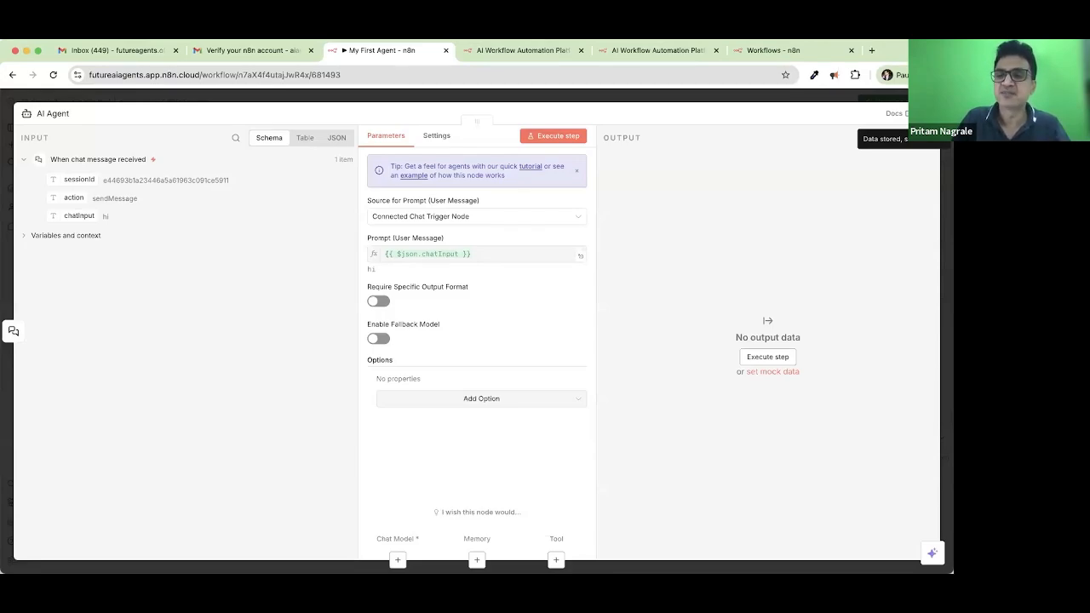
key("Escape")
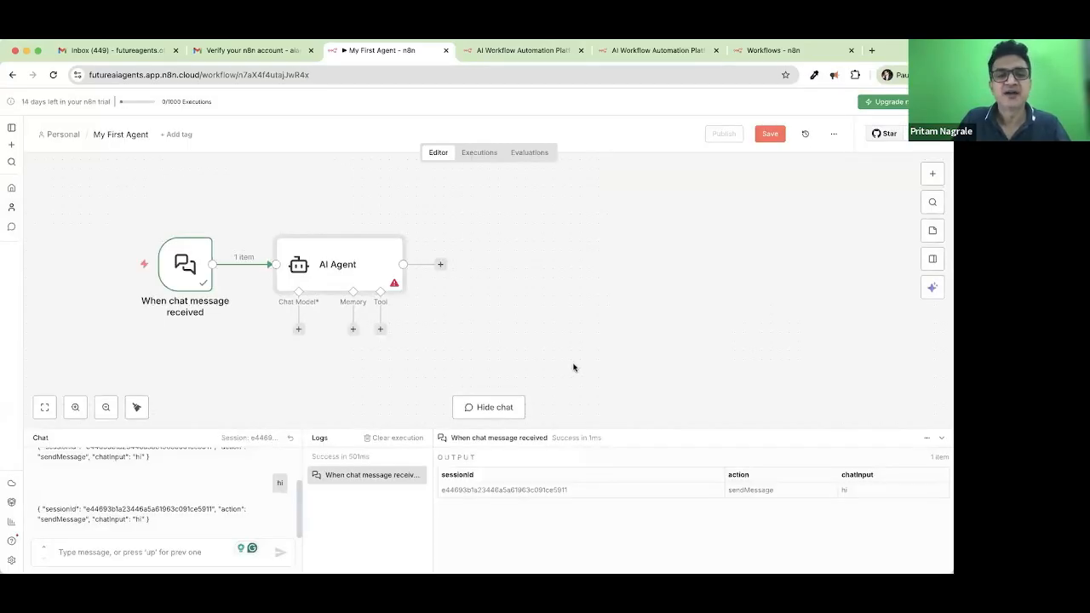
- Reposition the AI Agent node farther from the chat trigger, keeping both nodes level with a longer connection between them
scroll(573, 367, "left", 2)
scroll(573, 367, "down", 2)
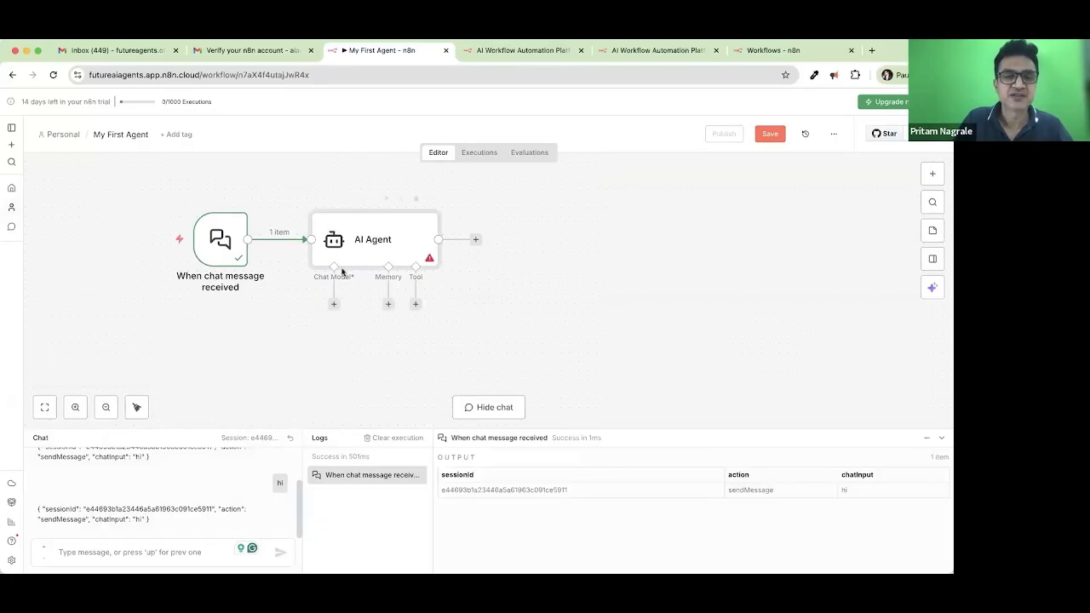
left_click_drag(405, 236, 567, 231)
scroll(413, 317, "right", 3)
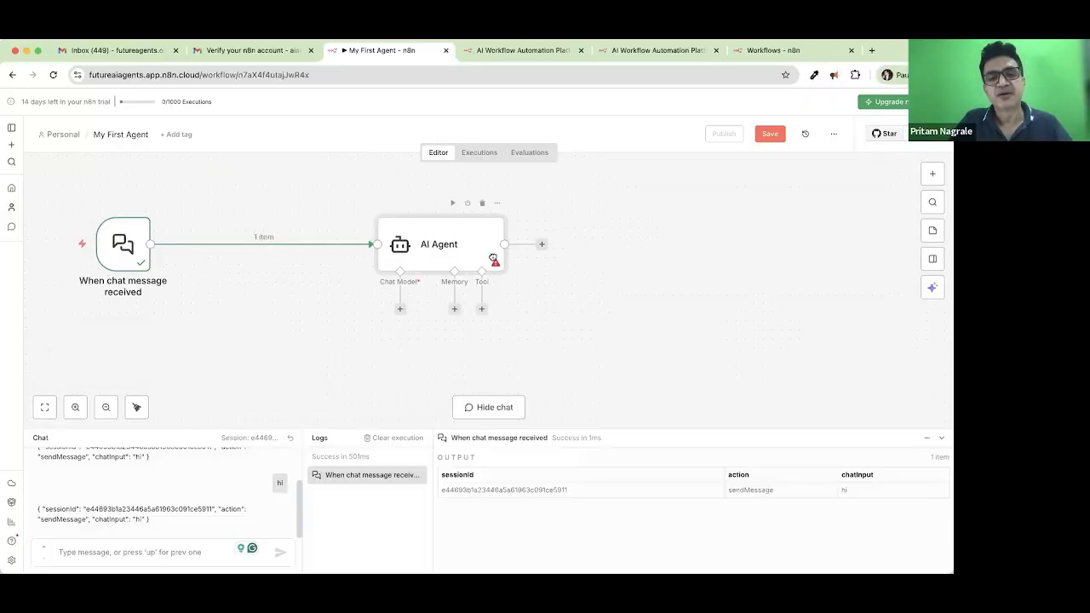
left_click_drag(492, 257, 538, 257)
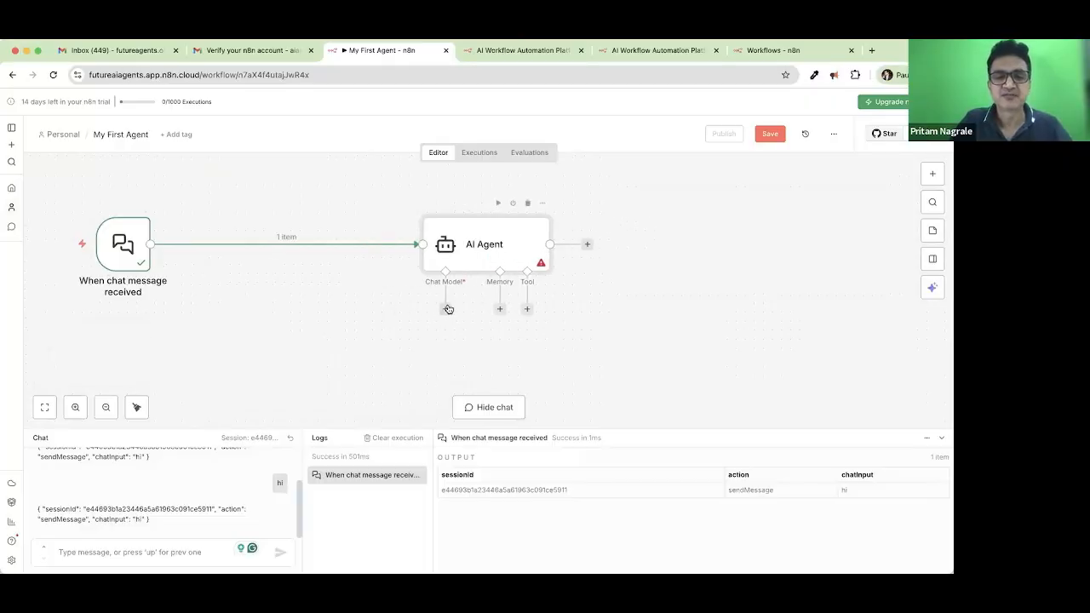
mouse_move(478, 249)
left_mouse_down()
mouse_move(415, 247)
mouse_move(506, 247)
mouse_move(482, 245)
left_mouse_up()
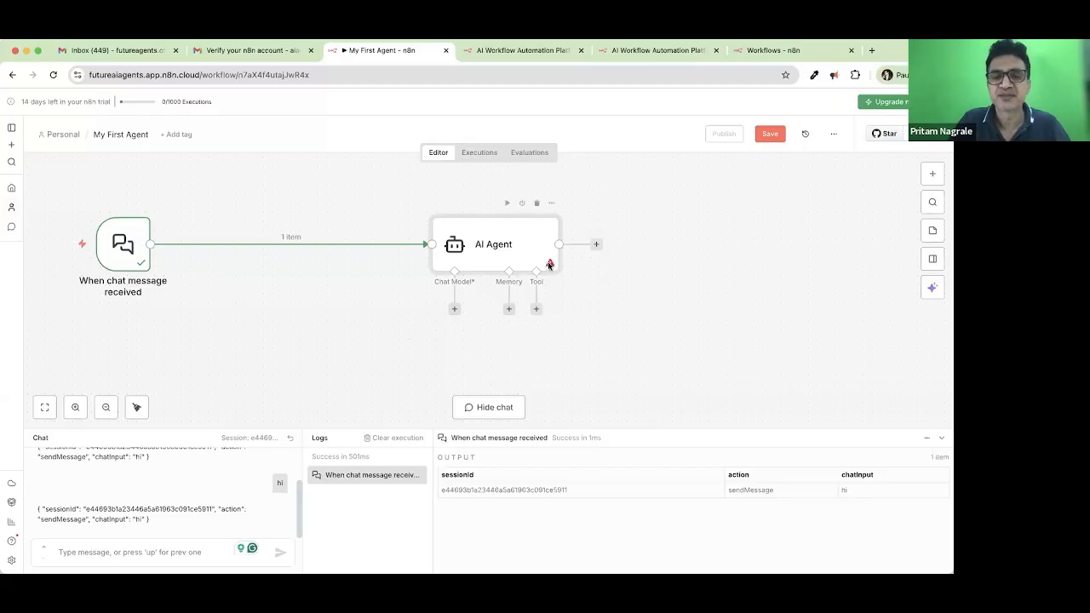
mouse_move(549, 266)
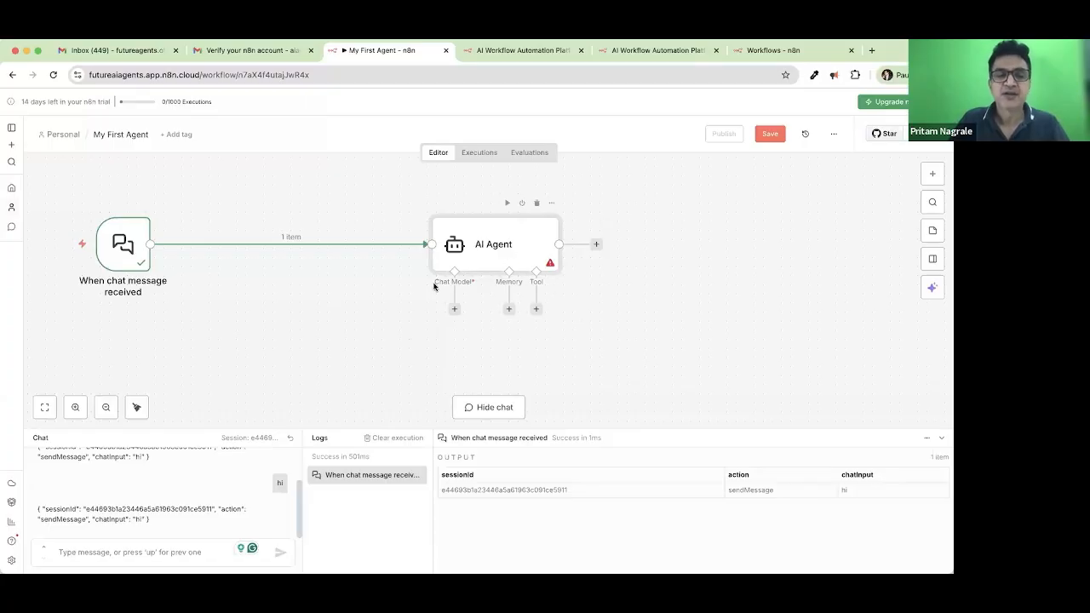
left_click_drag(497, 252, 465, 244)
- Send the message "hi" in the test chat to run the AI Agent, and examine the agent's output in the logs
left_click(76, 554)
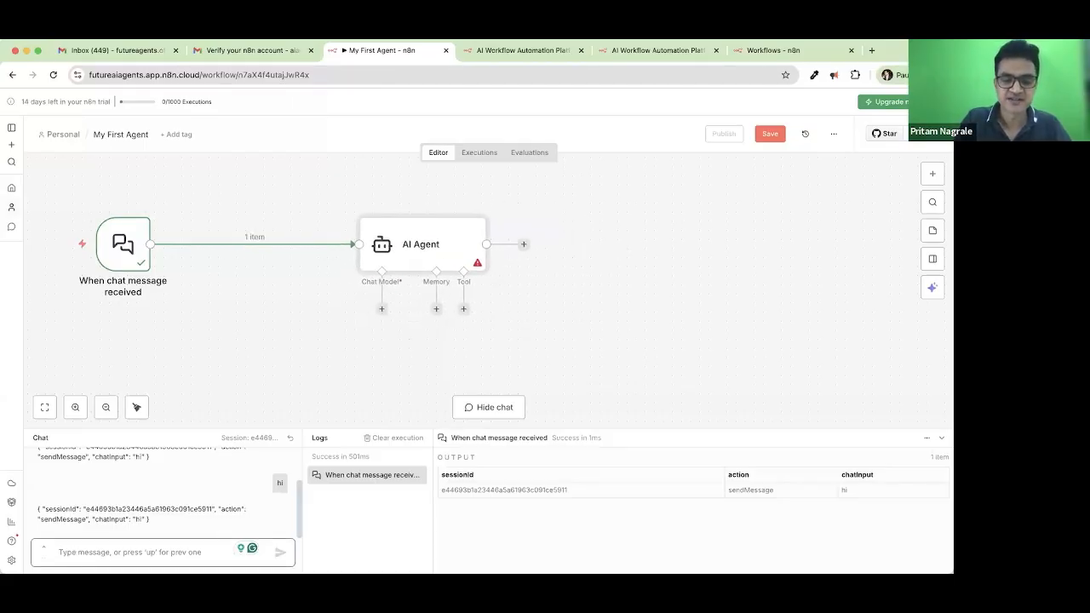
type("hi")
key("Return")
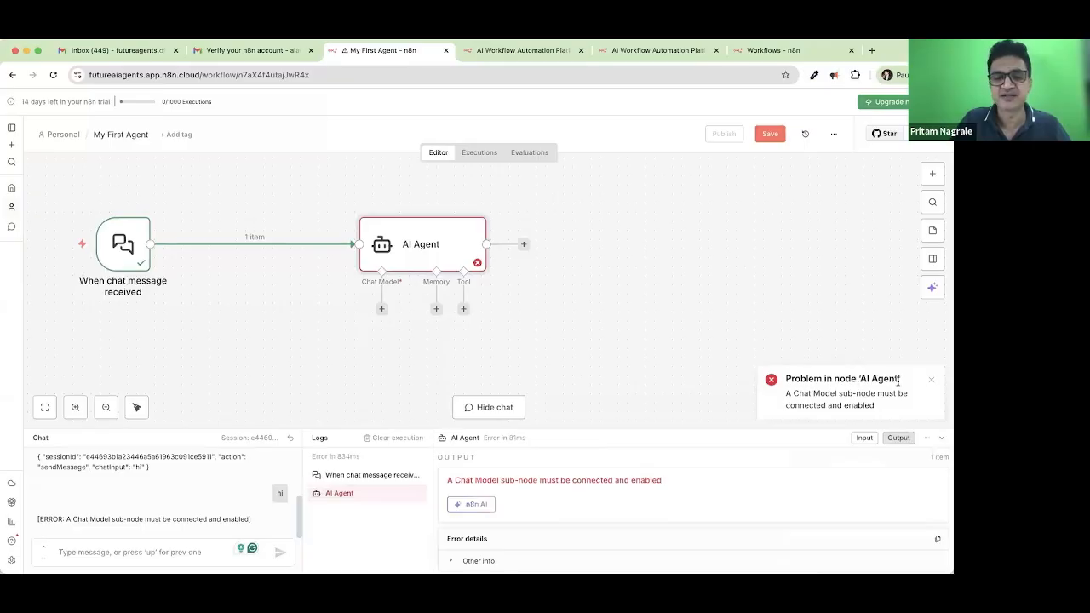
left_click_drag(448, 479, 670, 486)
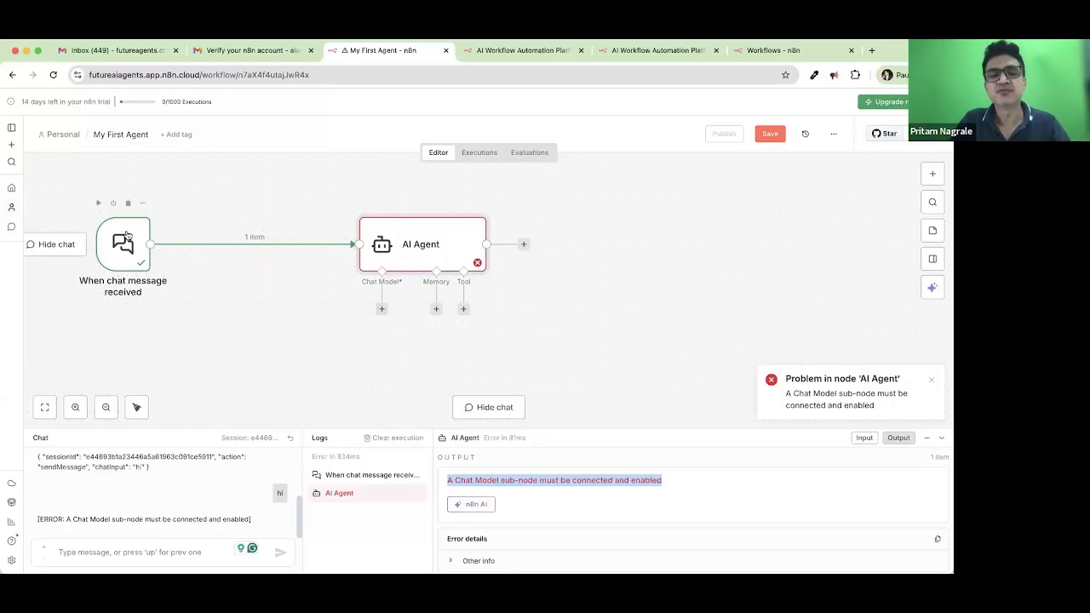
left_click(229, 319)
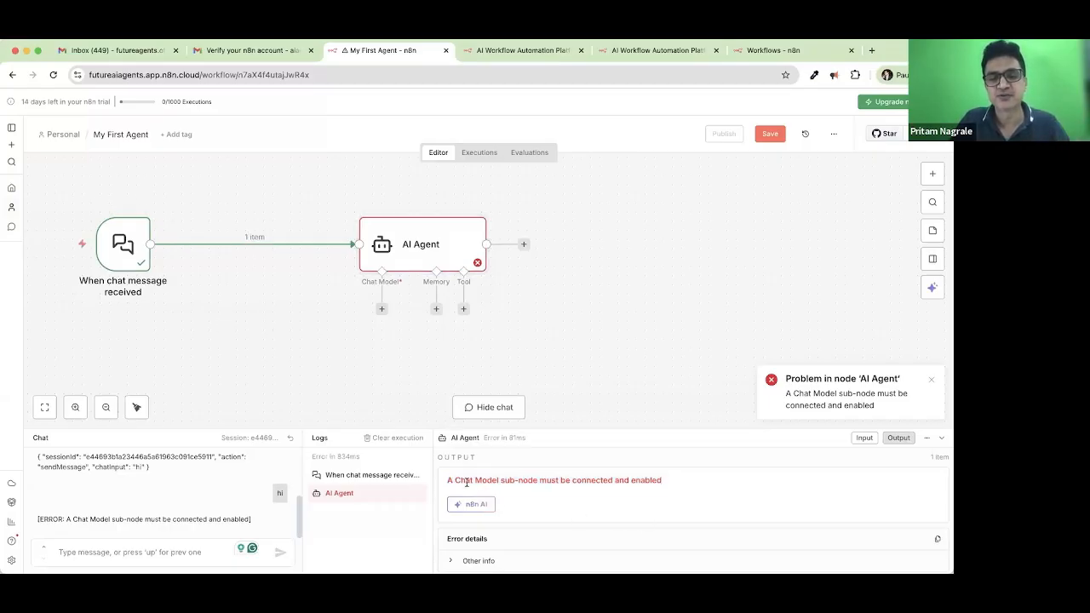
left_click_drag(447, 480, 671, 483)
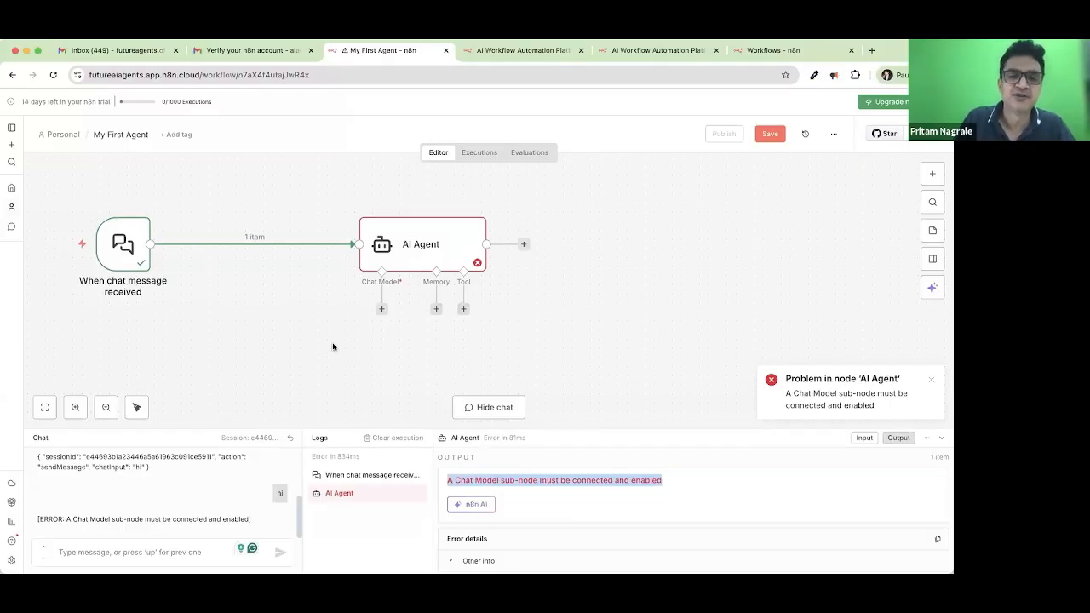
- Examine the language models available for the AI Agent's Chat Model connection, dismissing the error notification
left_click(381, 311)
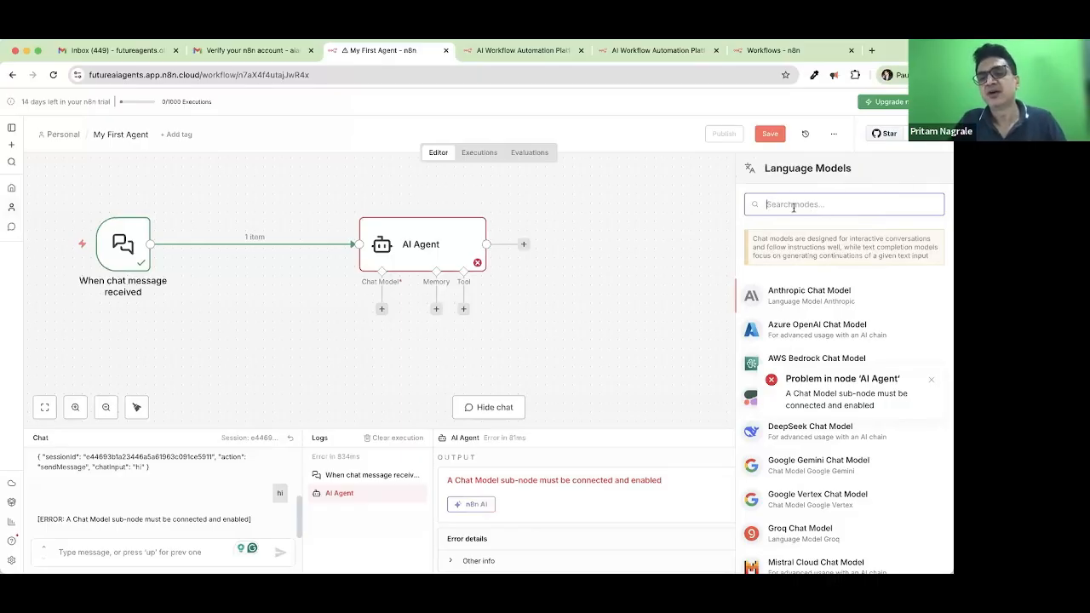
scroll(829, 305, "down", 5)
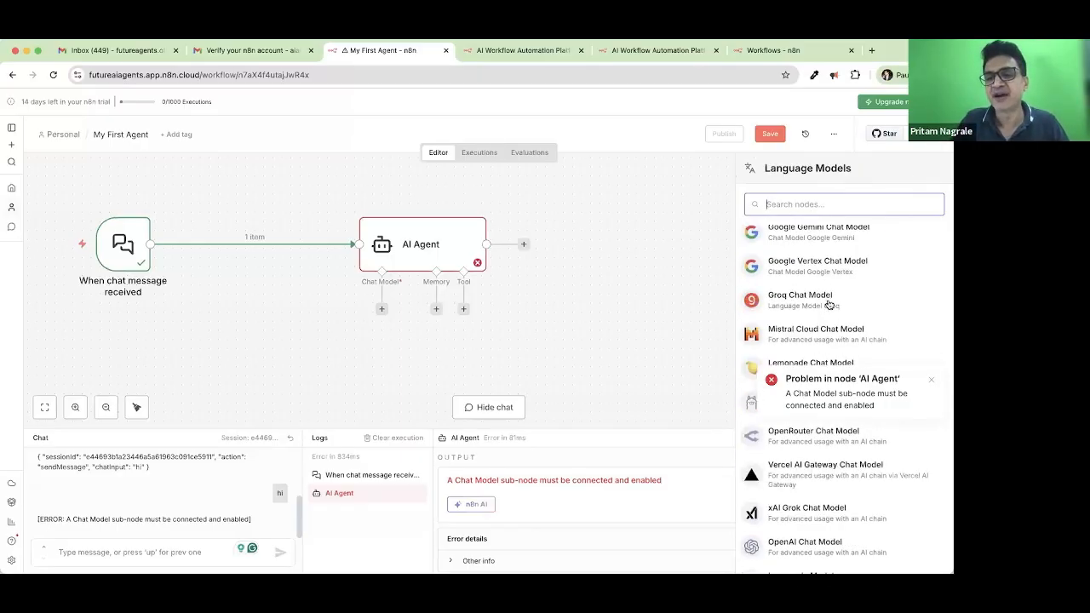
left_click(931, 380)
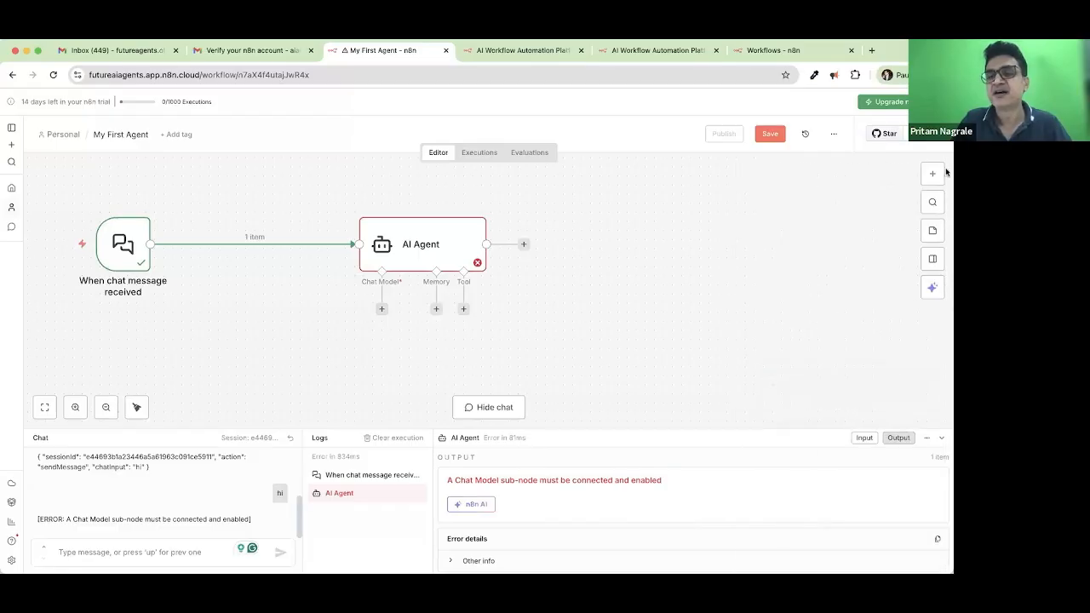
left_click(382, 310)
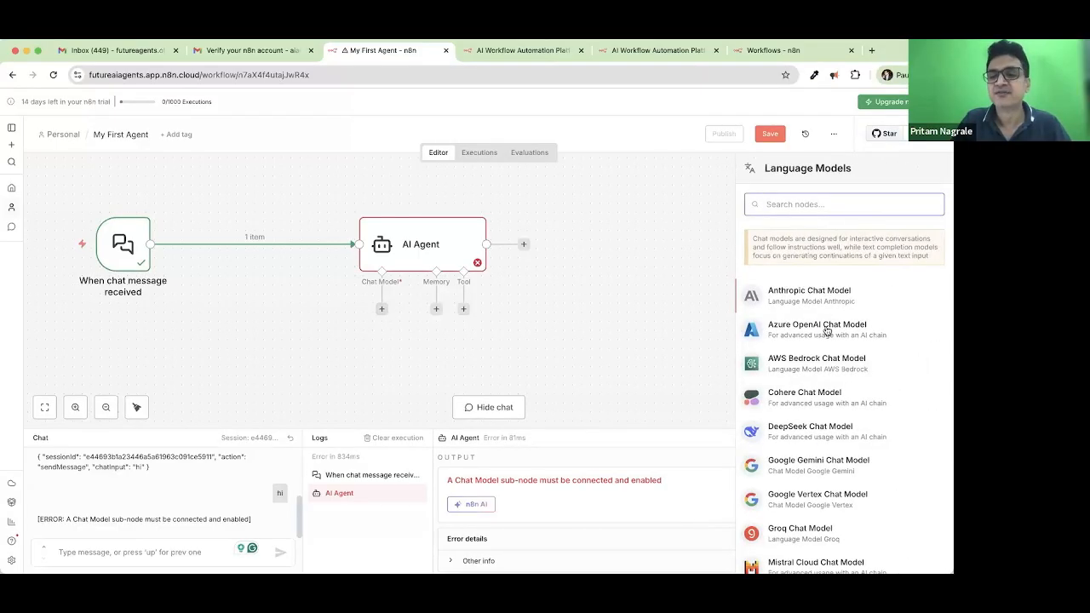
scroll(826, 331, "down", 1)
scroll(852, 383, "down", 3)
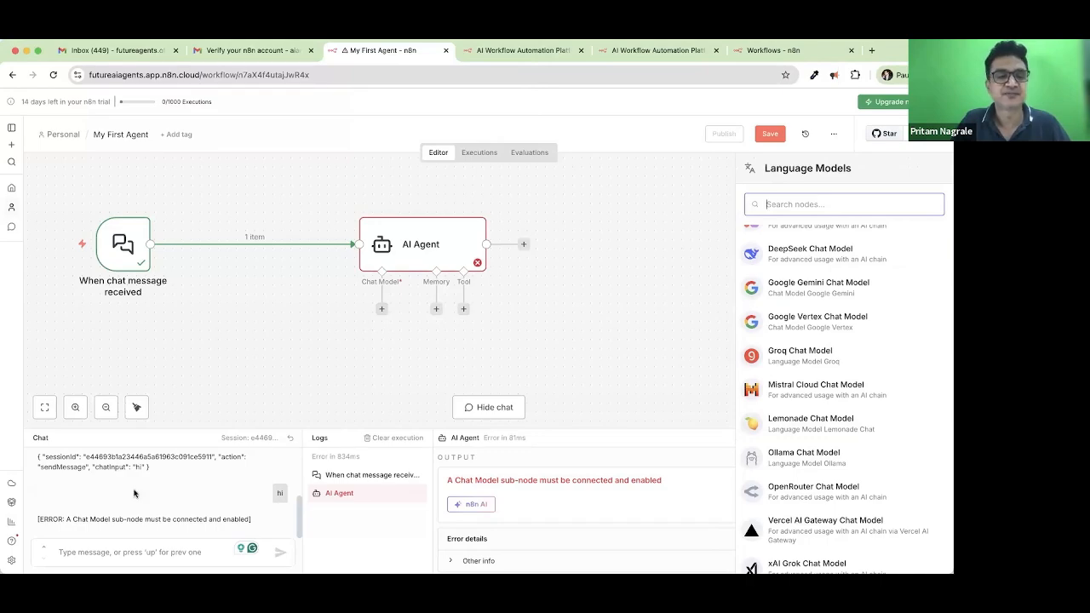
scroll(895, 424, "up", 5)
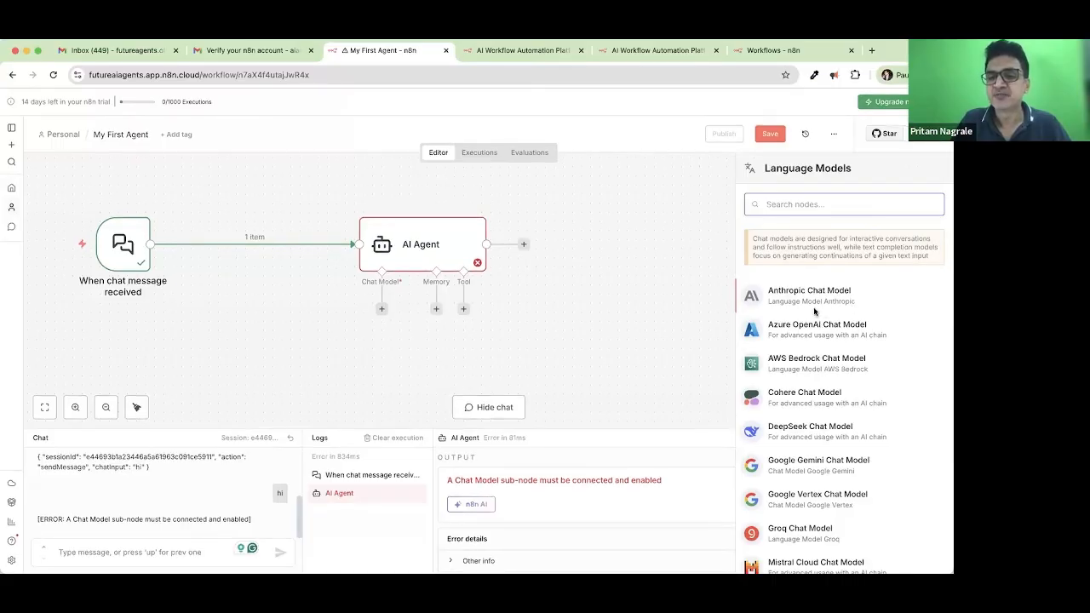
scroll(810, 313, "down", 2)
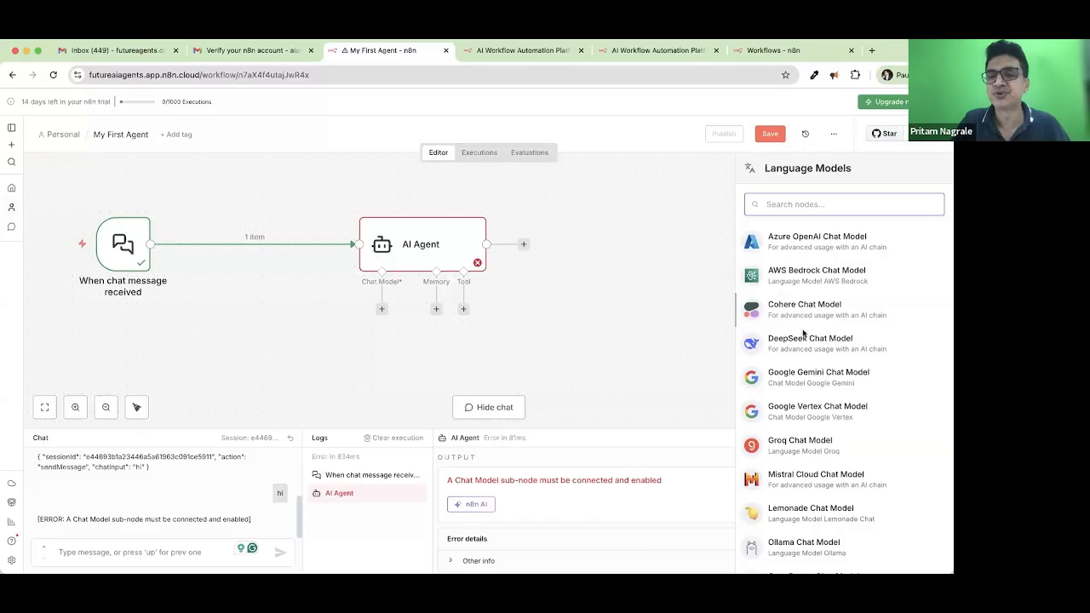
scroll(800, 328, "down", 2)
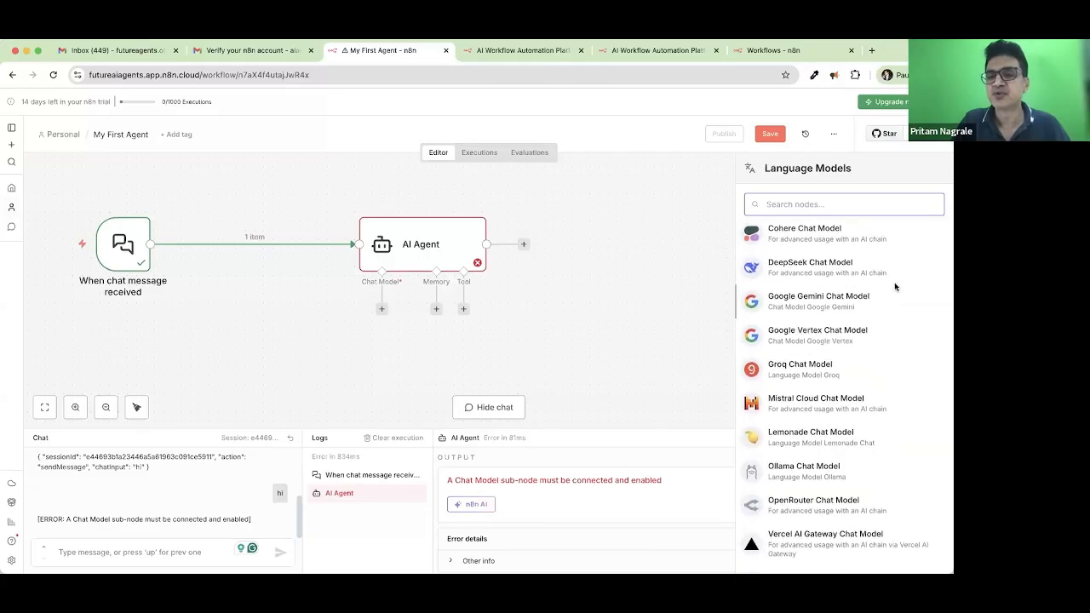
scroll(830, 323, "down", 3)
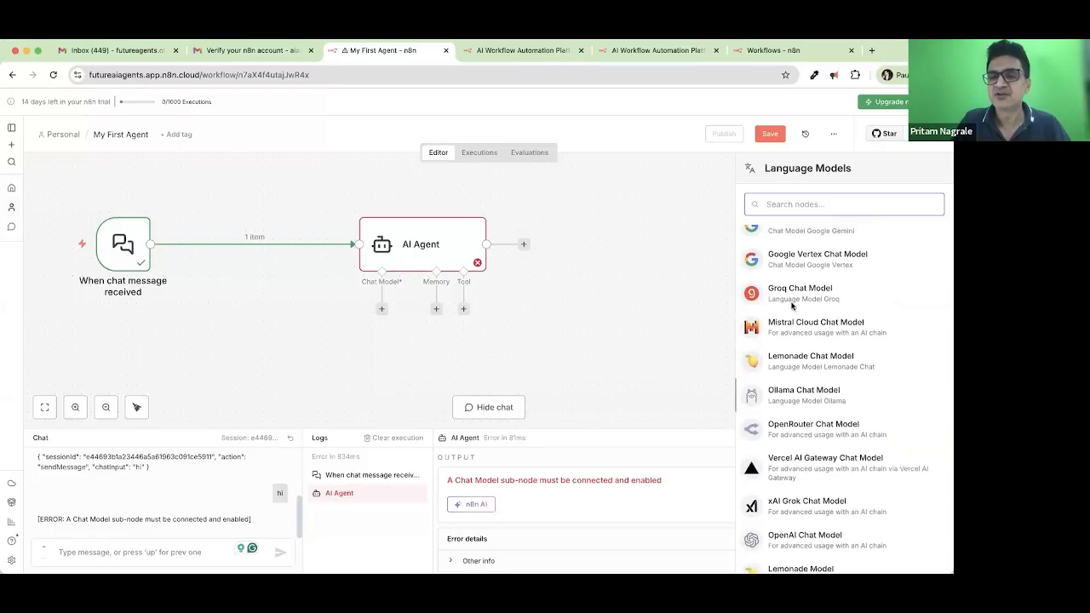
scroll(889, 369, "down", 3)
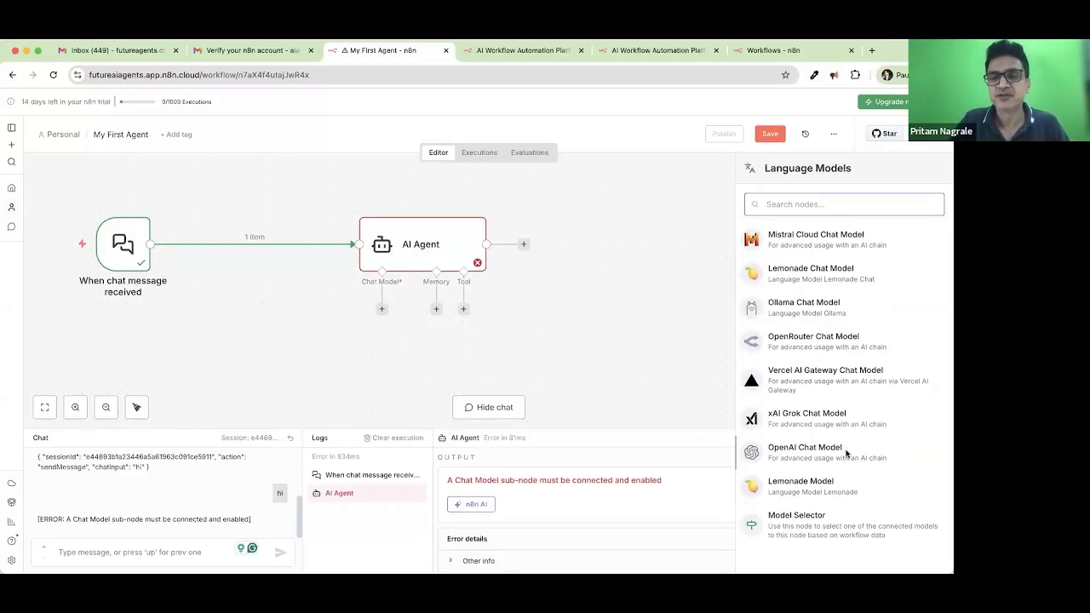
scroll(845, 454, "up", 5)
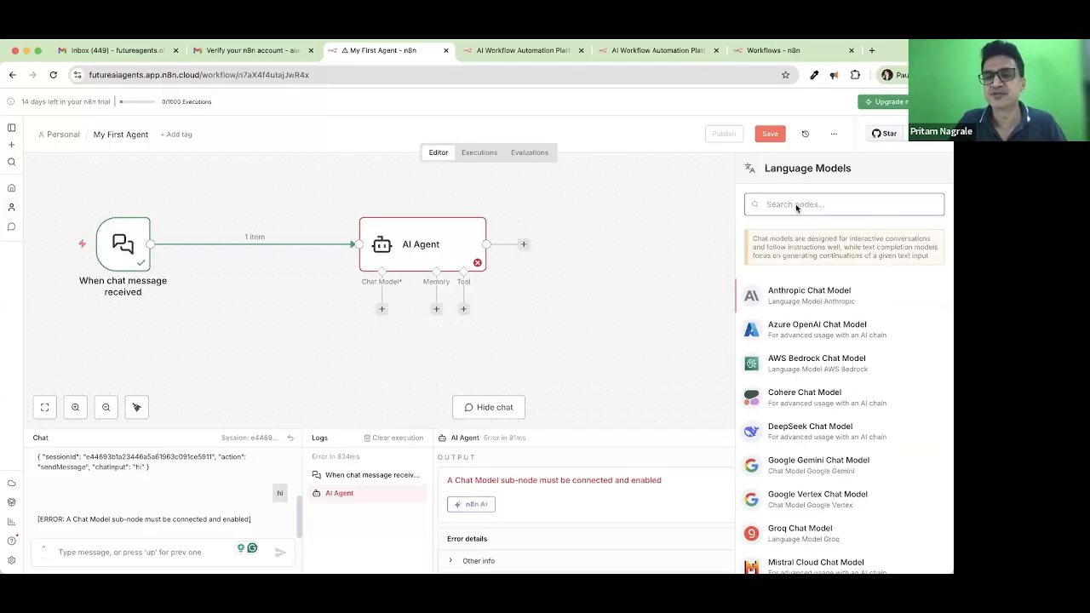
- Search the language models for "gemi", clear the search, and add Google Gemini Chat Model as the AI Agent's chat model
type("gemi")
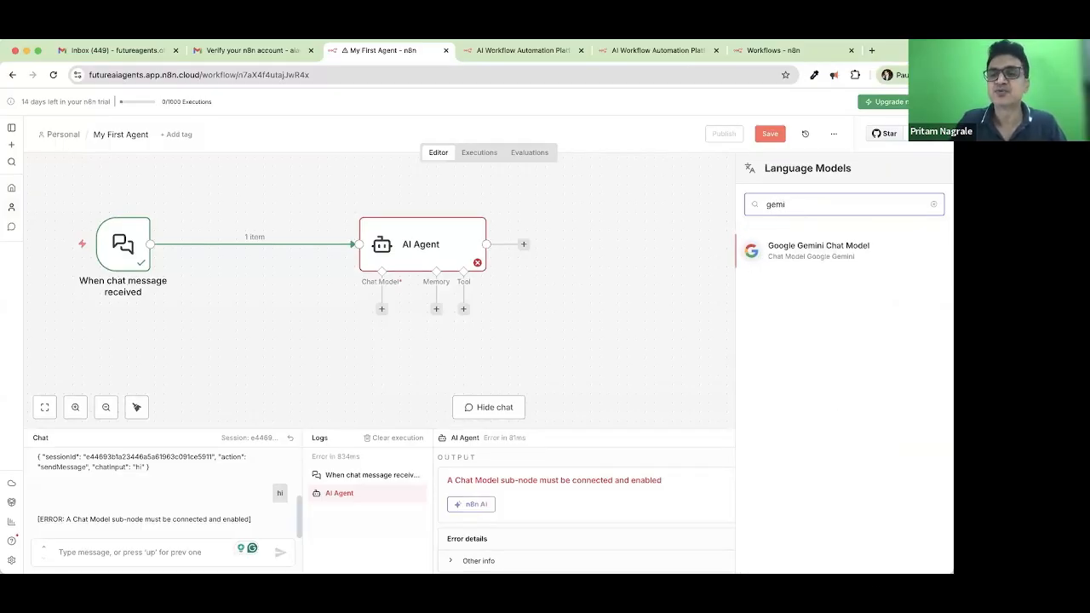
key("BackSpace")
key("BackSpace")
key("BackSpace")
key("BackSpace")
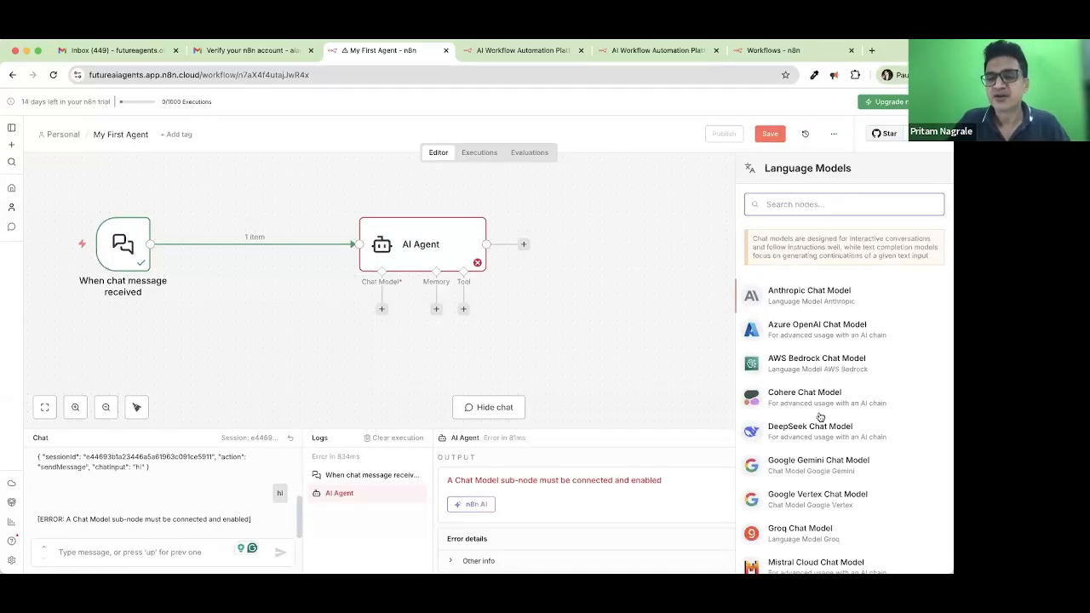
left_click(855, 469)
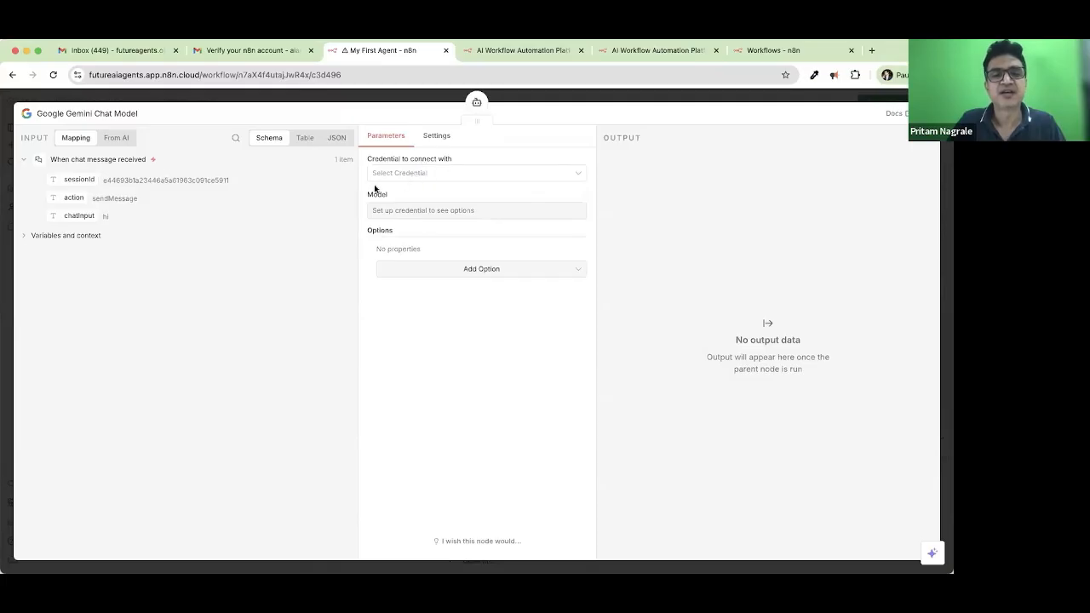
- Start creating a new API credential for the Google Gemini Chat Model
left_click(426, 175)
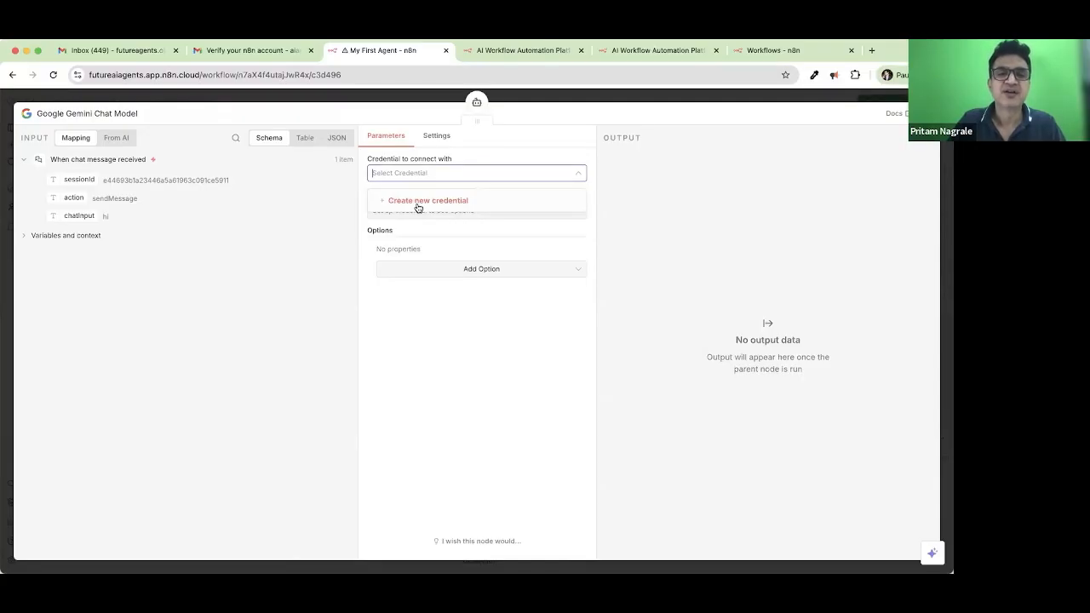
left_click(418, 208)
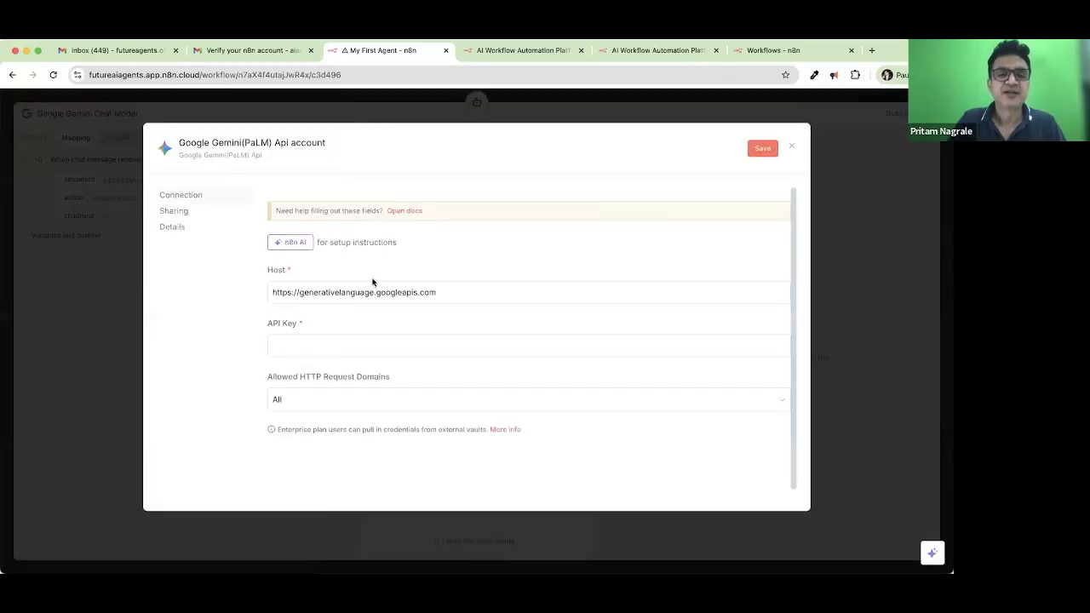
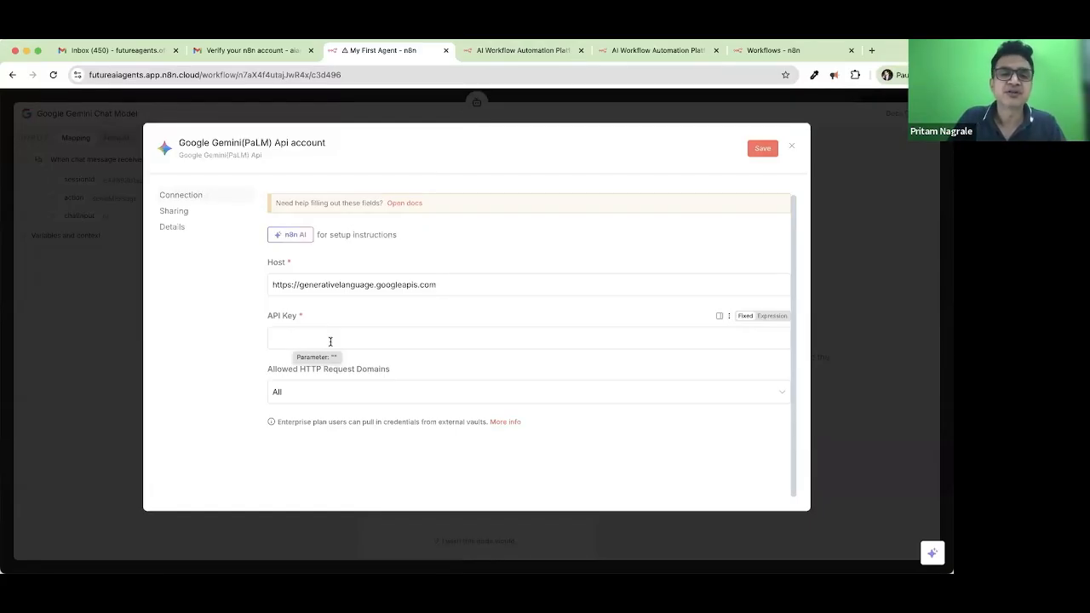
- Search Google for "gemini api key" in a new browser tab
double_click(271, 316)
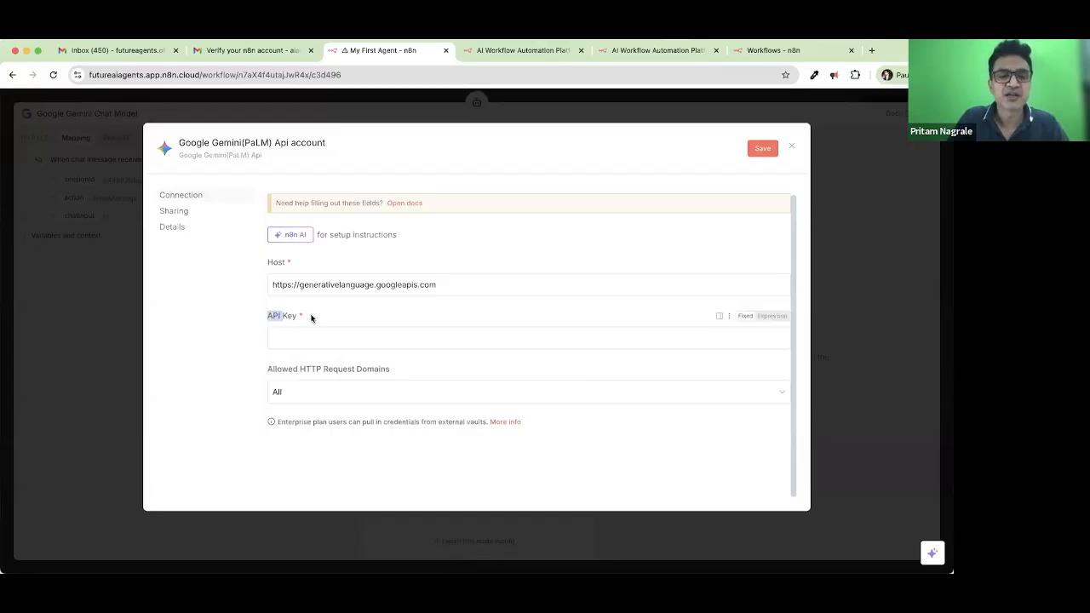
left_click_drag(311, 318, 321, 309)
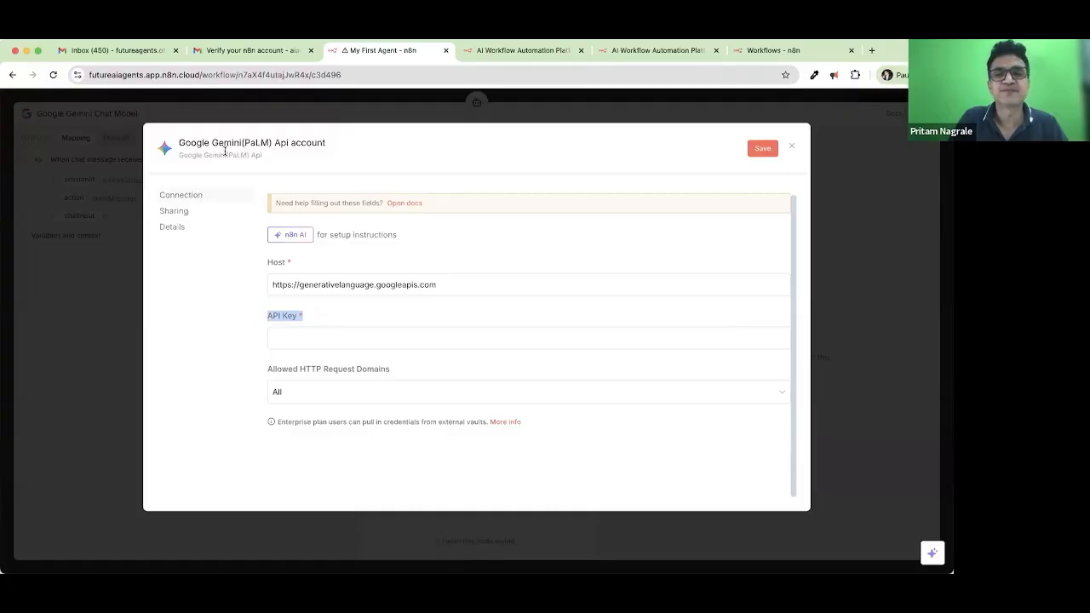
left_click(872, 51)
type("goo")
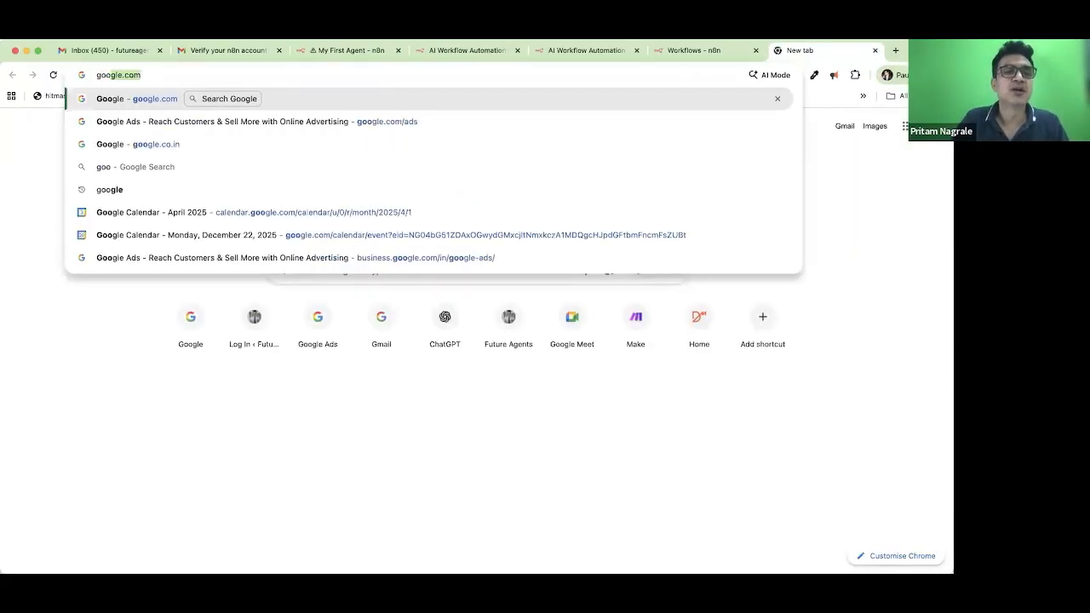
key("Return")
type("gem")
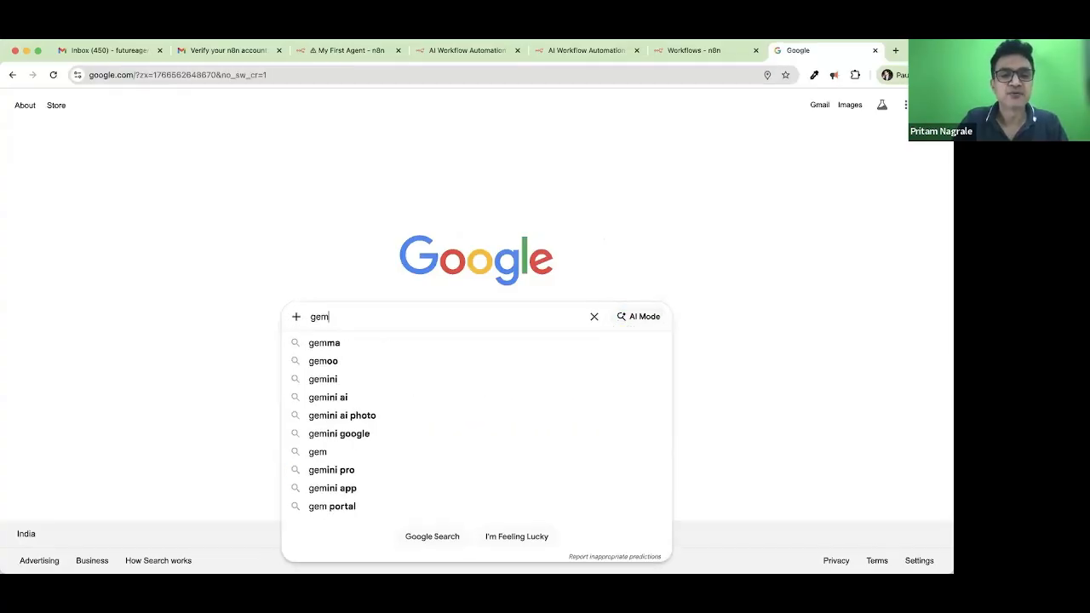
type("i")
key("BackSpace")
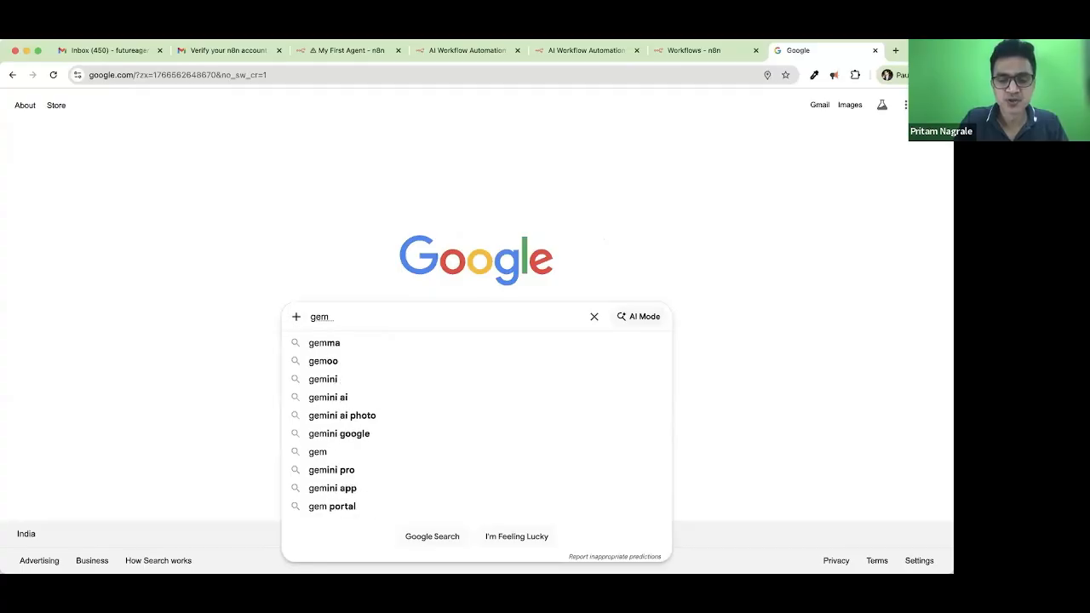
type("ini a")
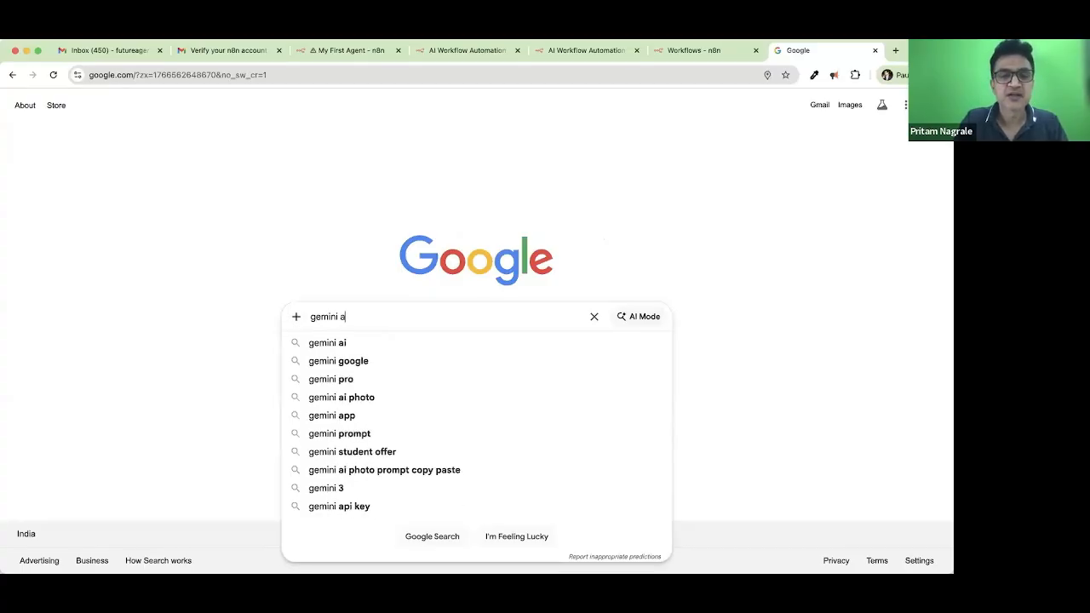
type("pi key")
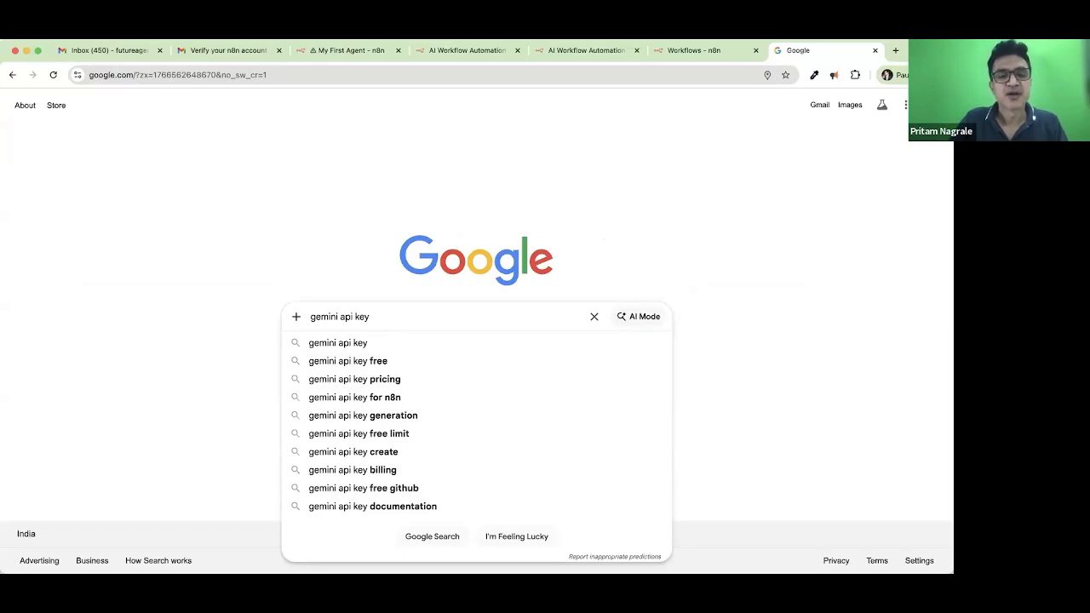
left_click(340, 345)
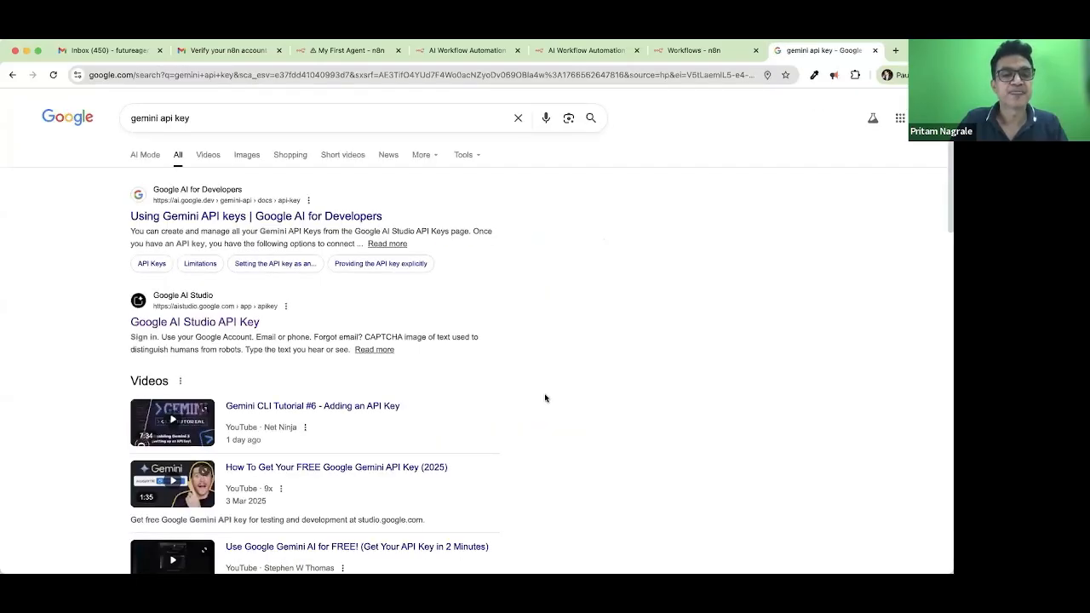
- Look through the search results and open the Google AI Studio API Key page
scroll(545, 397, "down", 10)
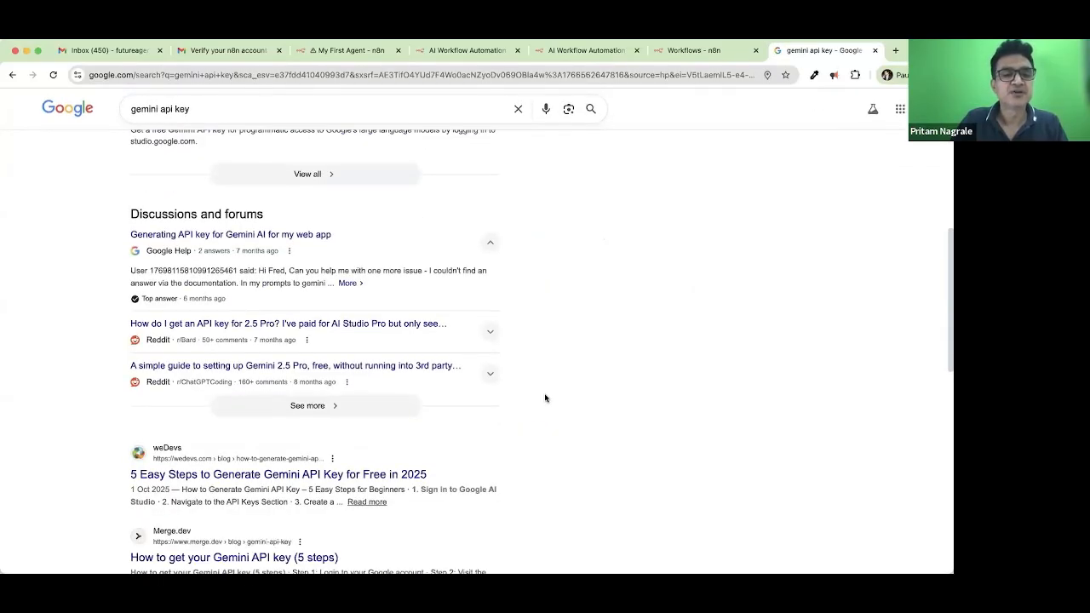
scroll(545, 398, "down", 5)
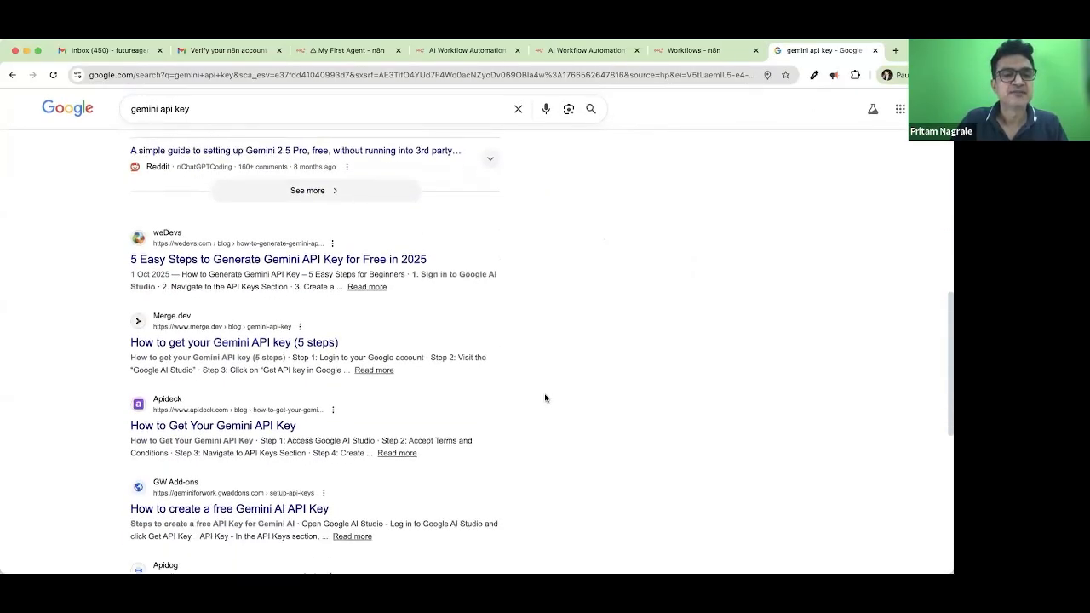
scroll(545, 398, "up", 15)
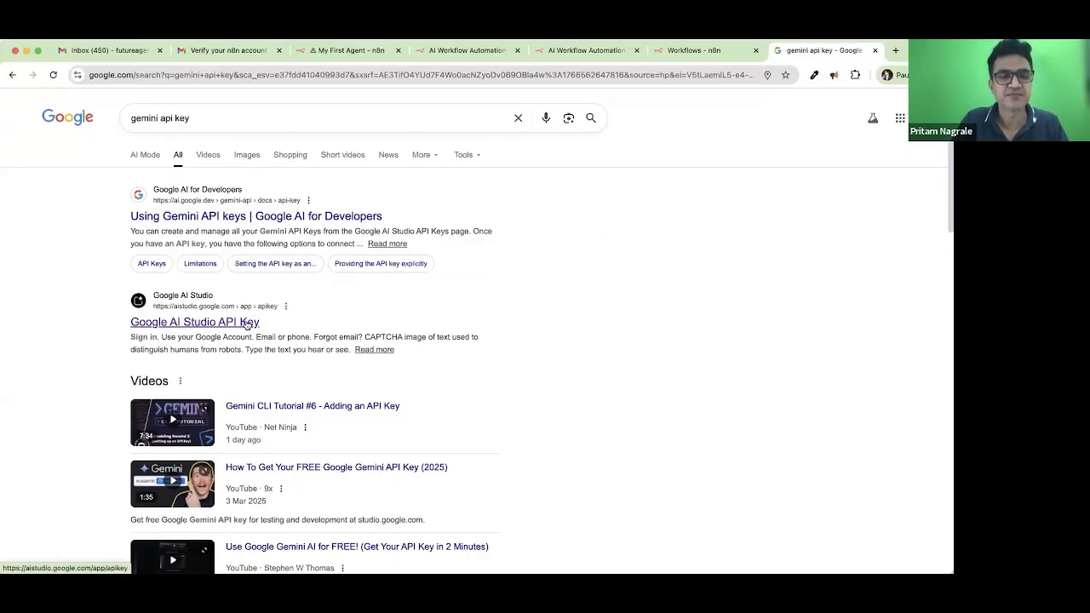
left_click(180, 323)
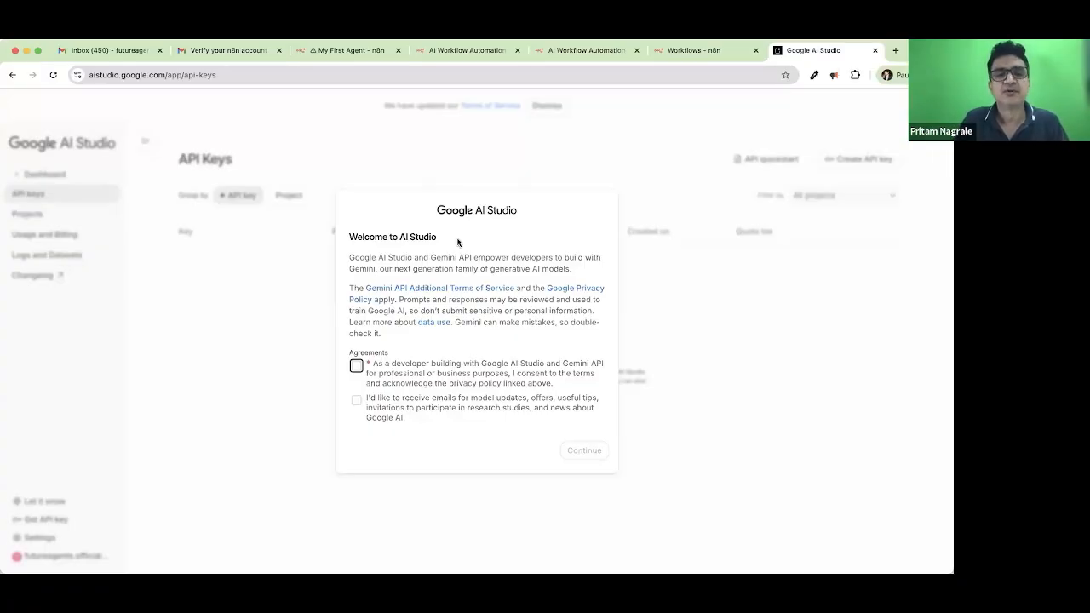
- Accept the Google AI Studio terms, opt in to email updates, and continue to the API keys page
left_click(356, 366)
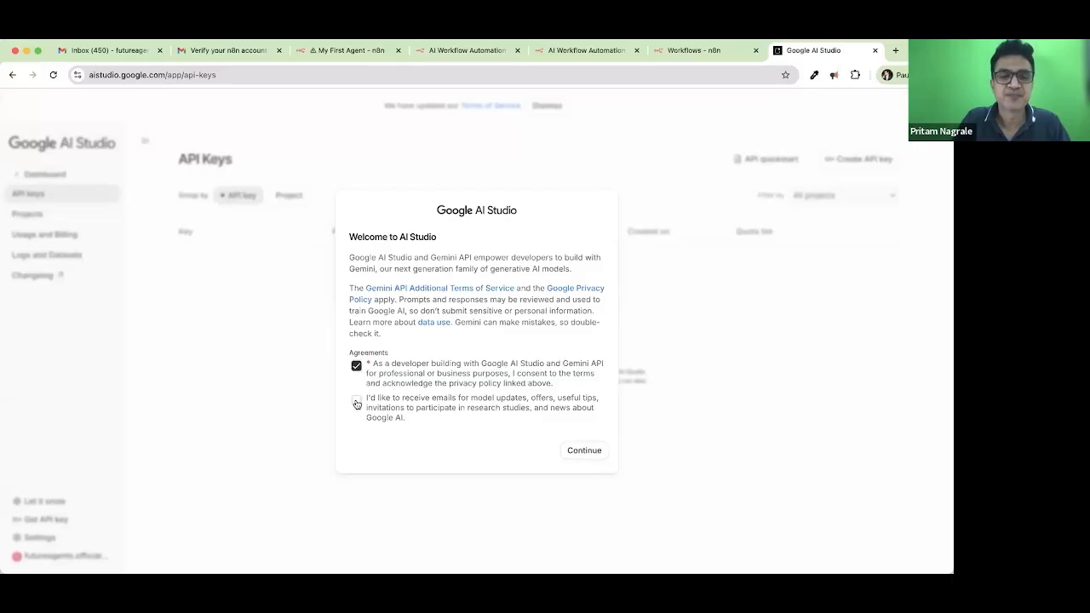
left_click(357, 403)
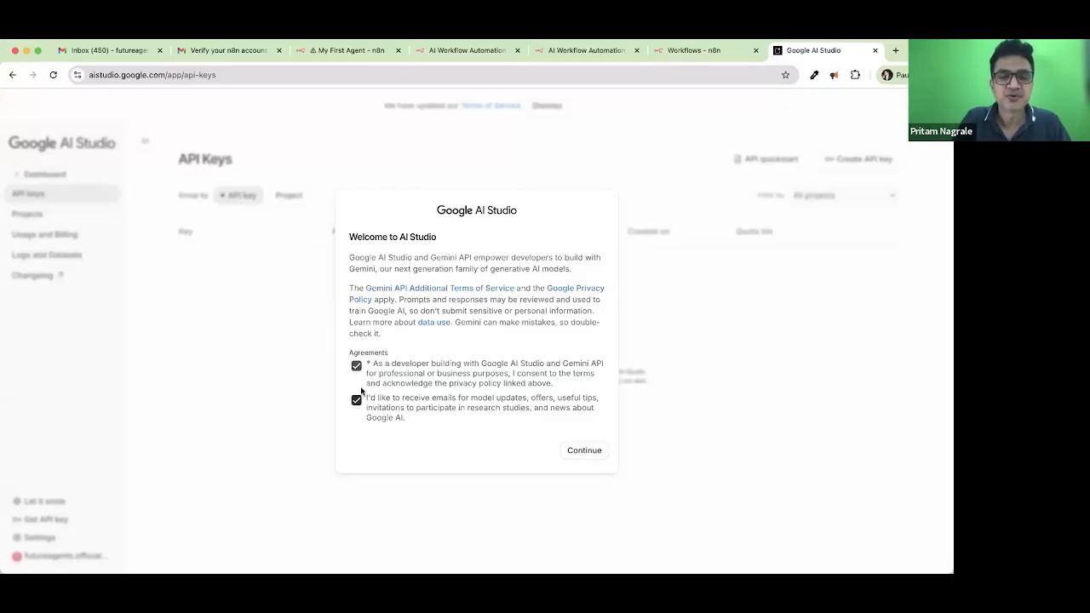
left_click(584, 454)
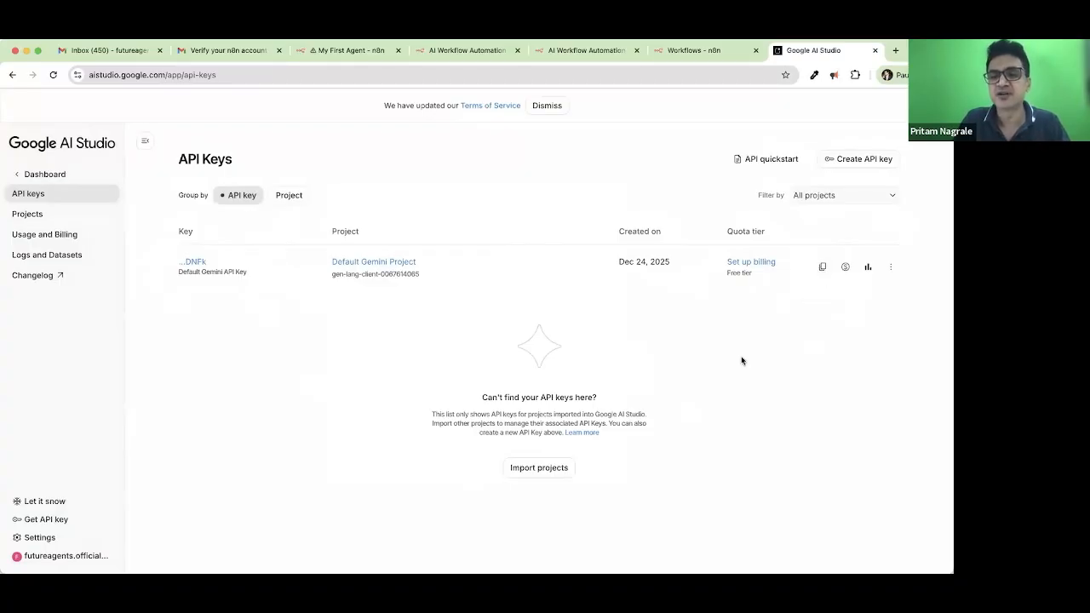
- Start creating a new API key and open the list of cloud projects it can be assigned to
left_click(860, 159)
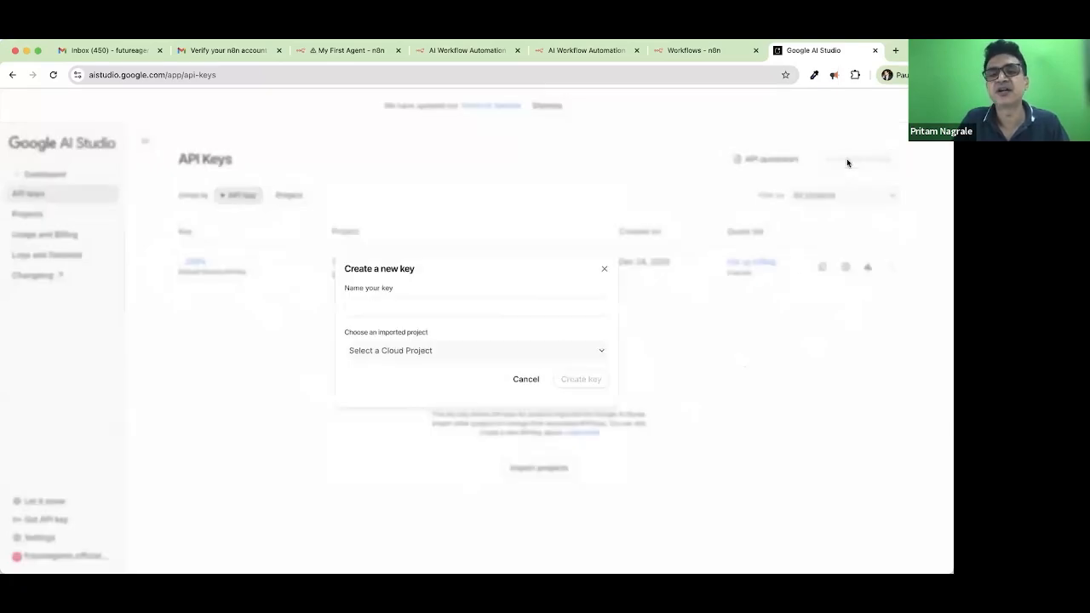
left_click(415, 307)
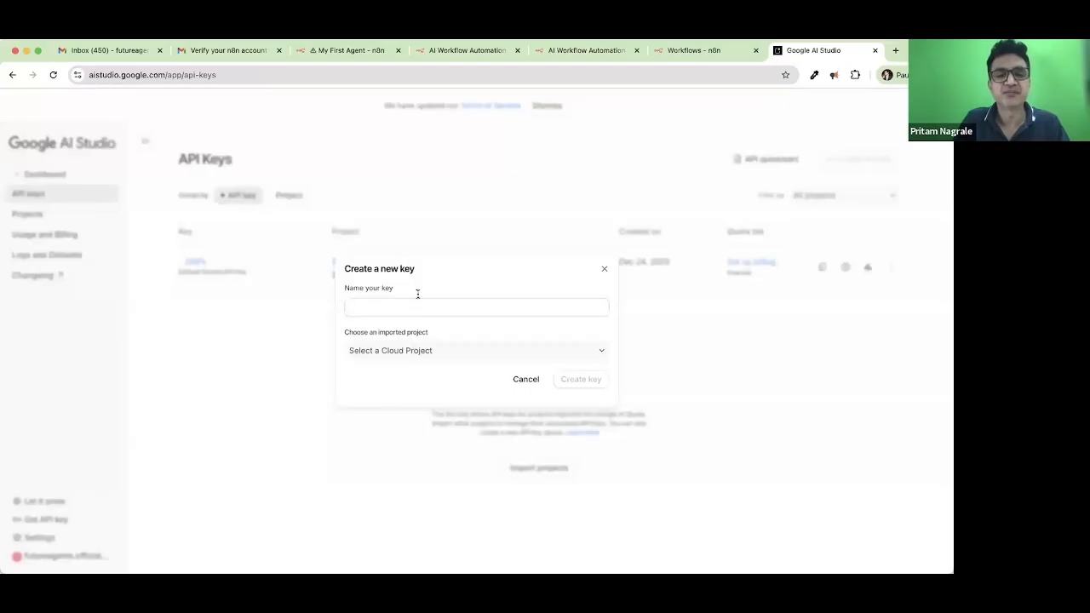
left_click(378, 351)
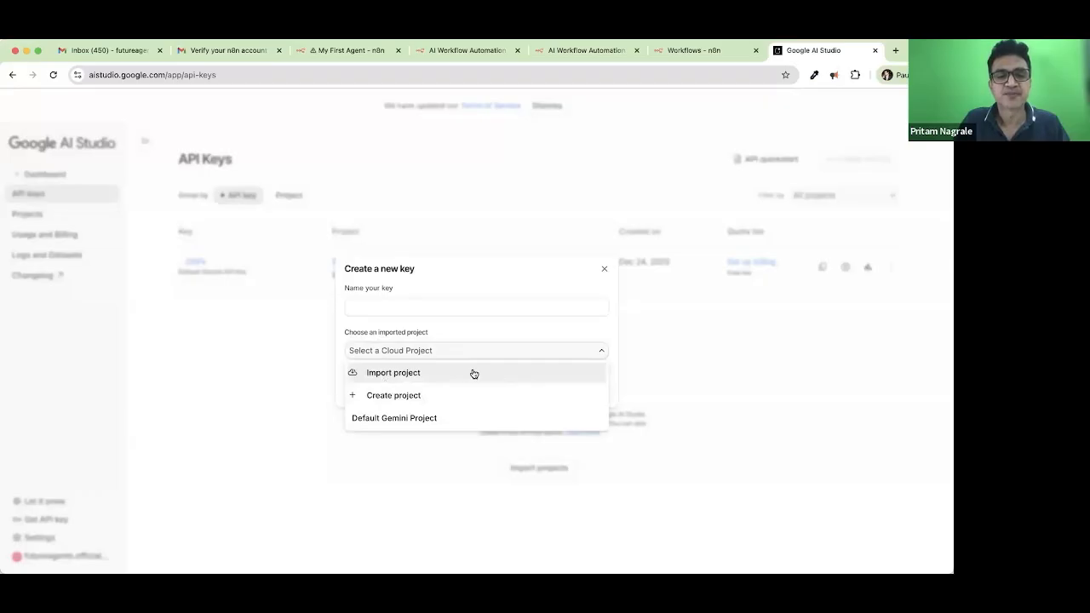
left_click(424, 277)
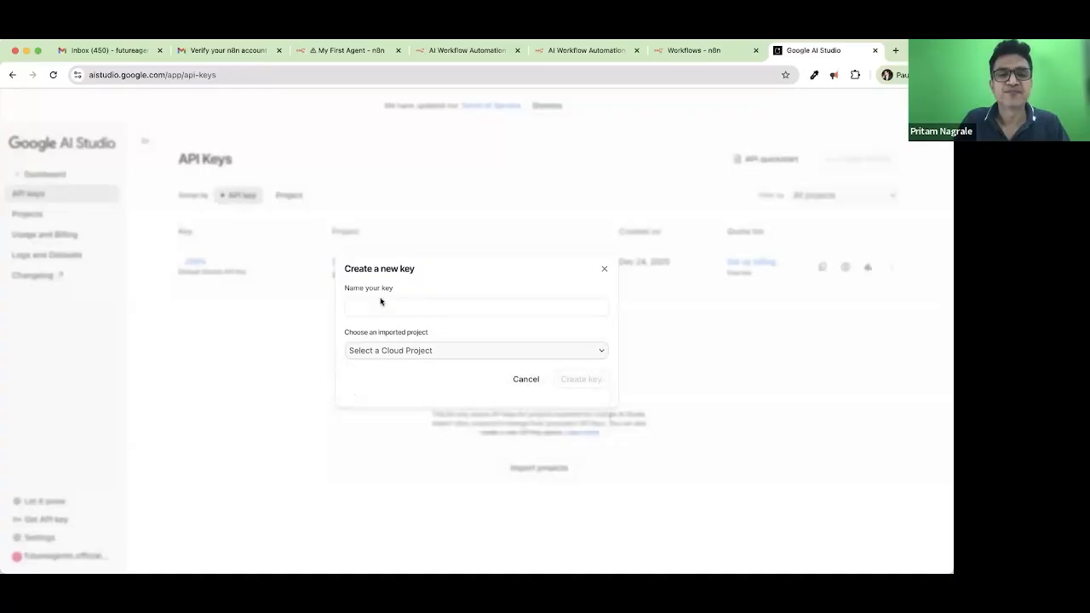
left_click(383, 351)
left_click(382, 356)
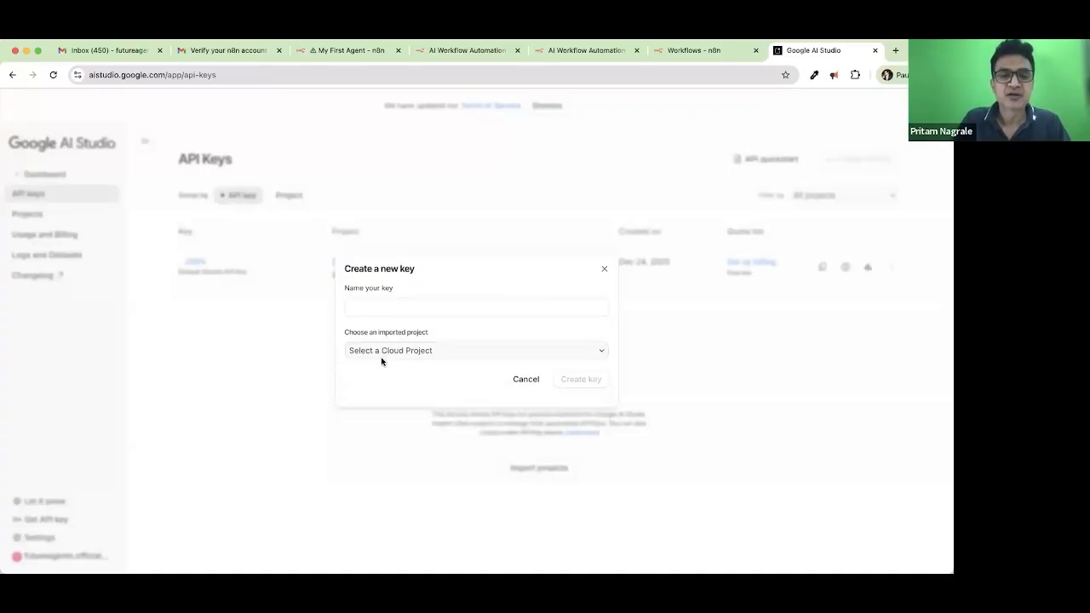
left_click(381, 361)
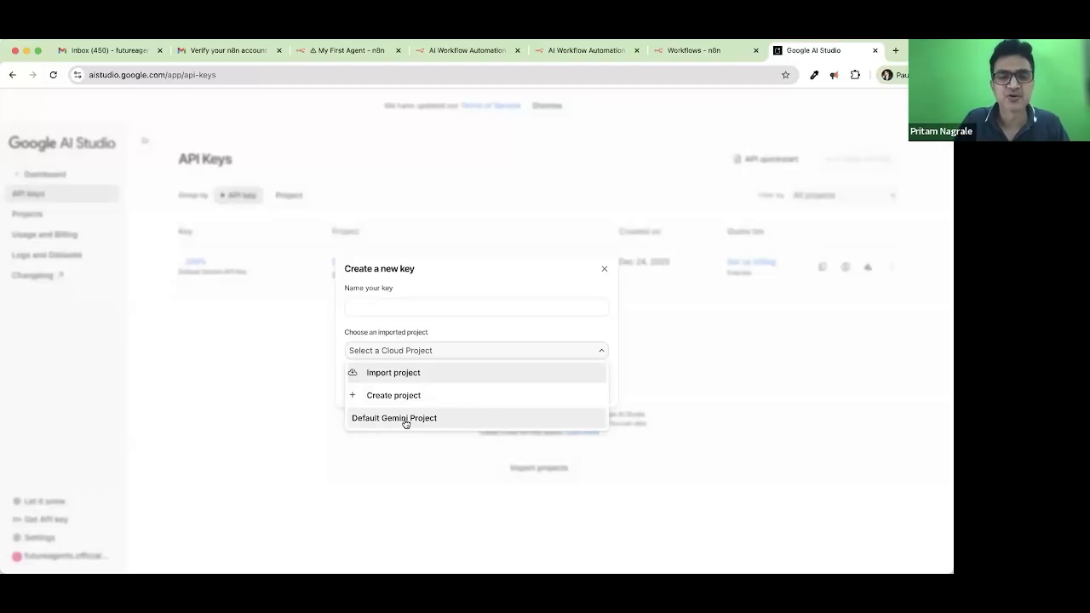
- Create a new project named AgenticBootcamp for the API key
left_click(385, 396)
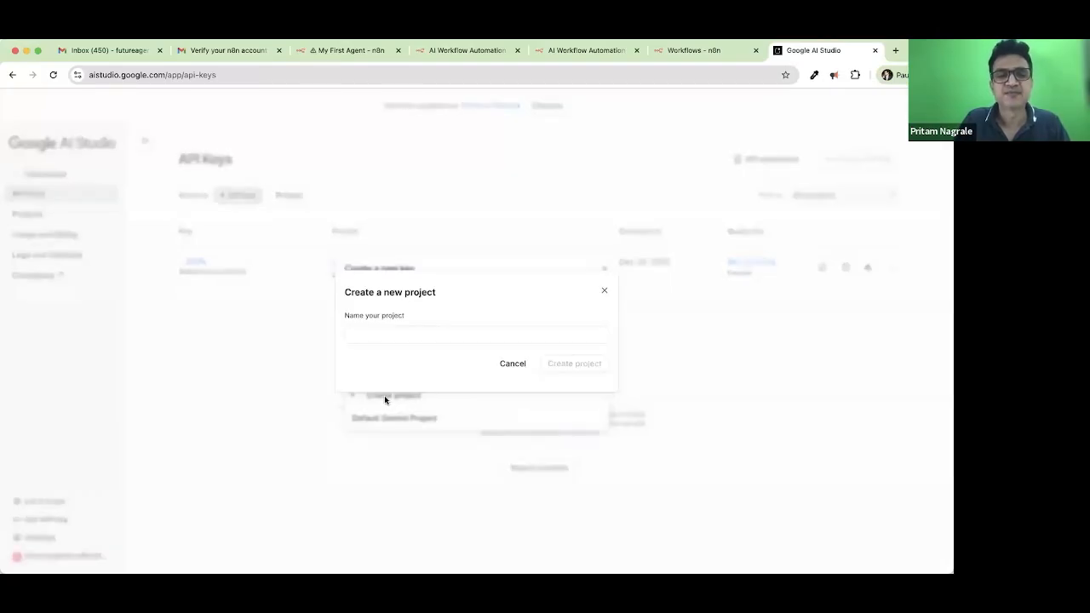
left_click(364, 334)
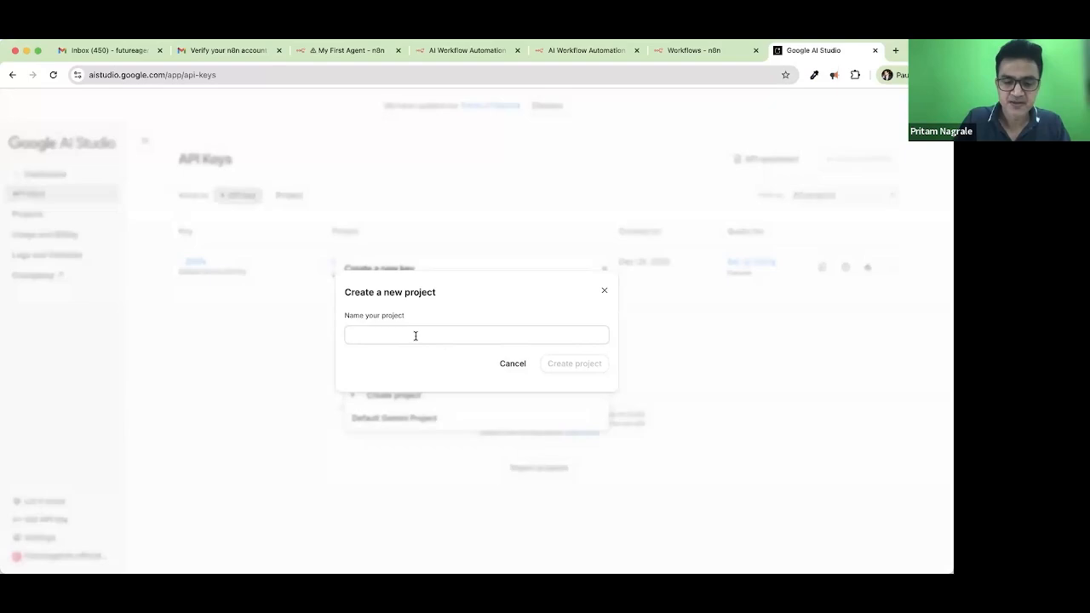
type("My")
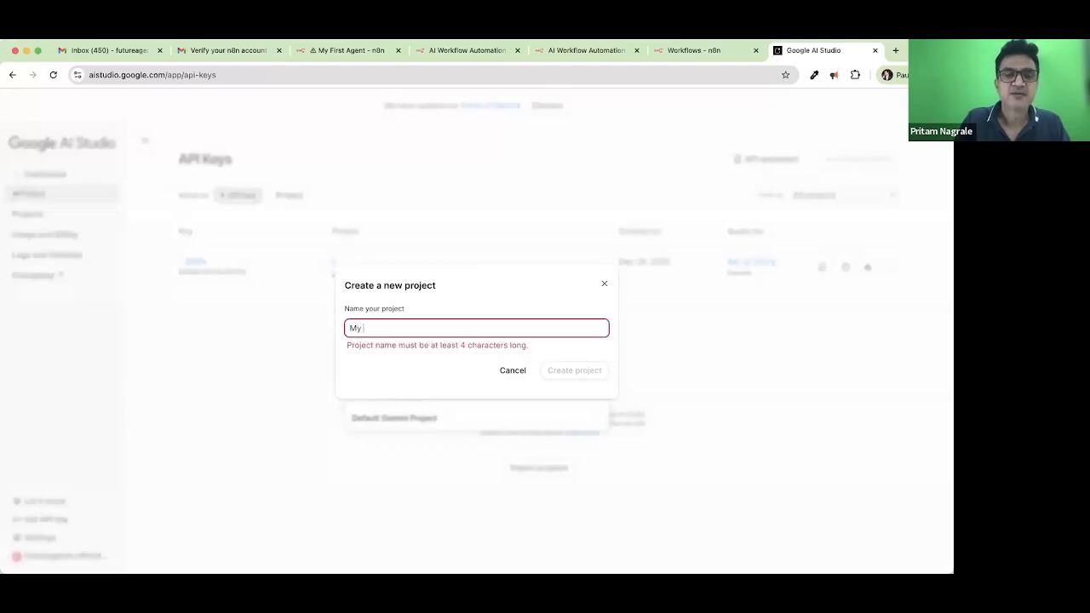
key("BackSpace")
key("BackSpace")
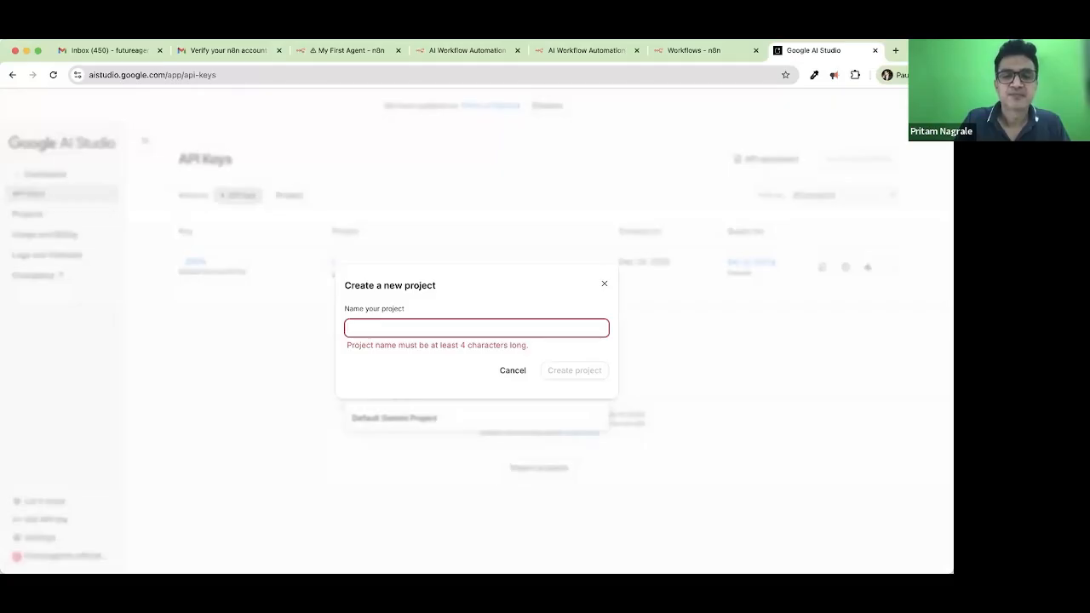
type("Bootcamp")
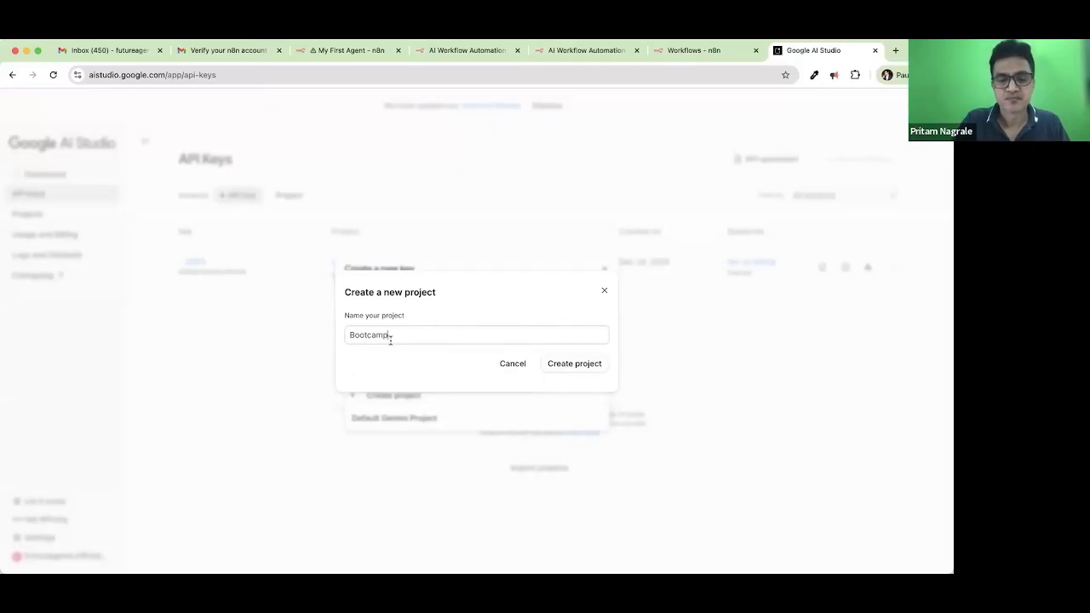
left_click(350, 335)
type("A")
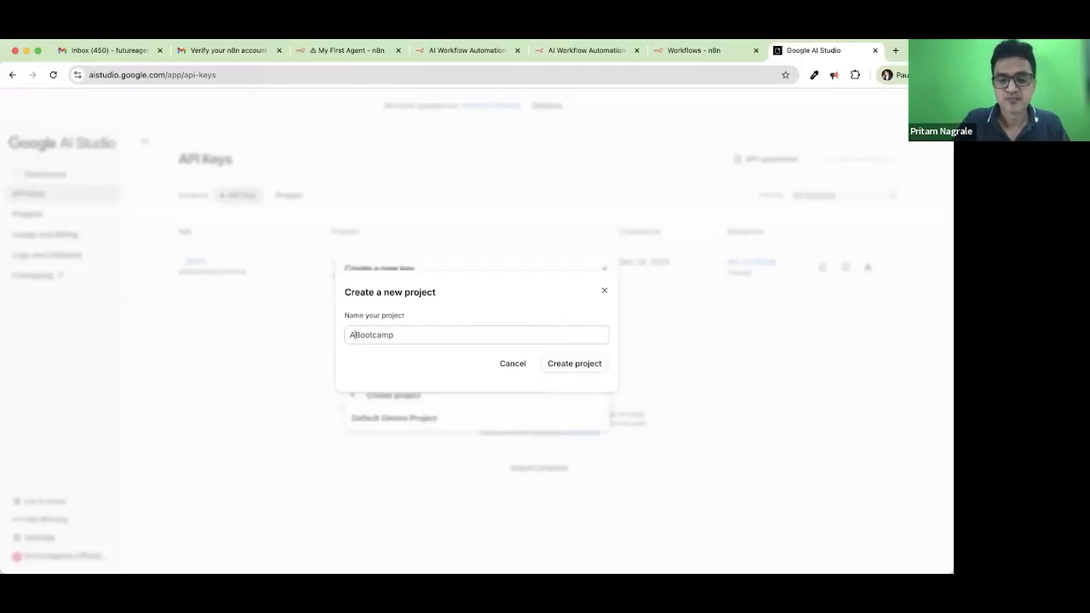
type("gentic")
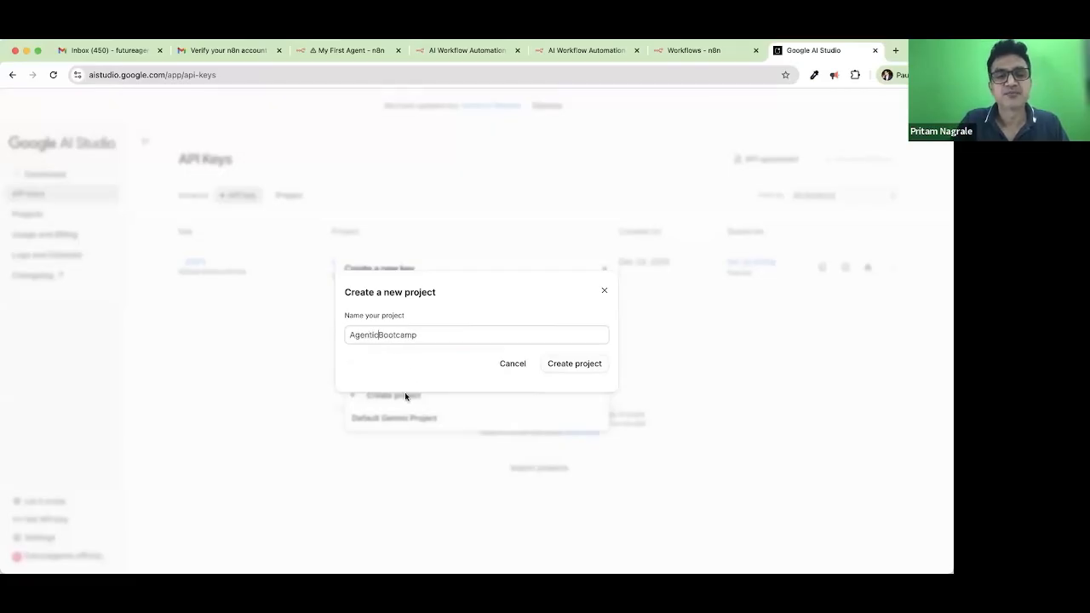
left_click(583, 364)
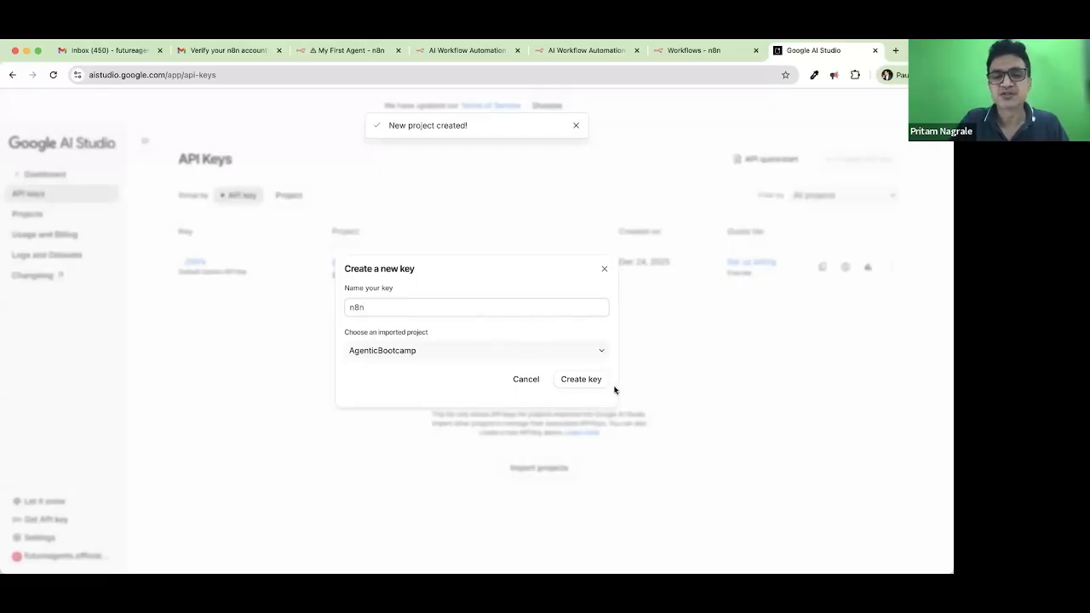
- Create the API key named n8n in the AgenticBootcamp project and check its quota tier
left_click(579, 380)
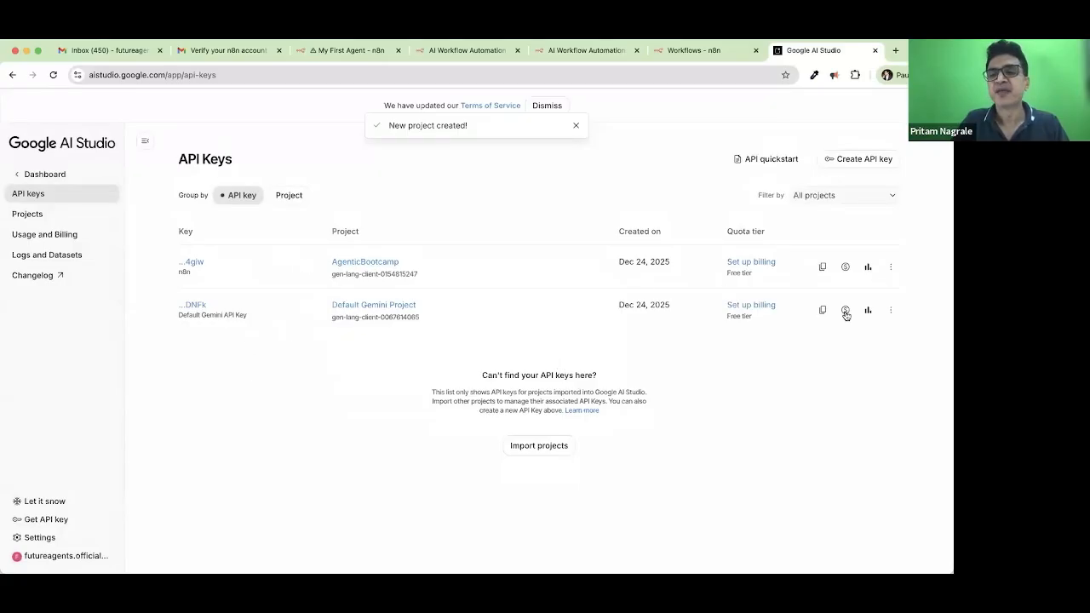
triple_click(746, 272)
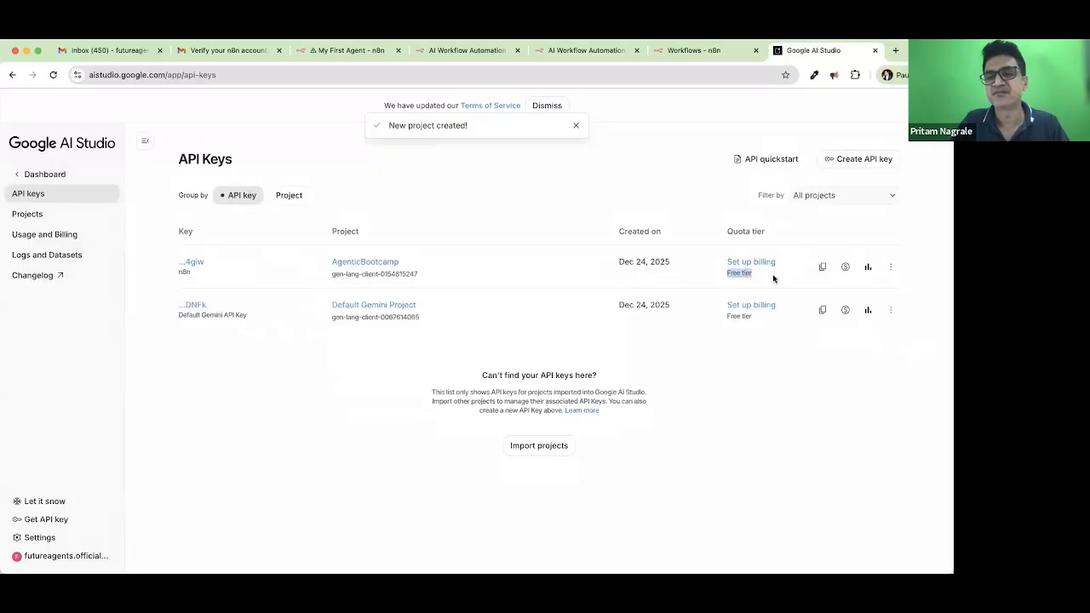
left_click(772, 279)
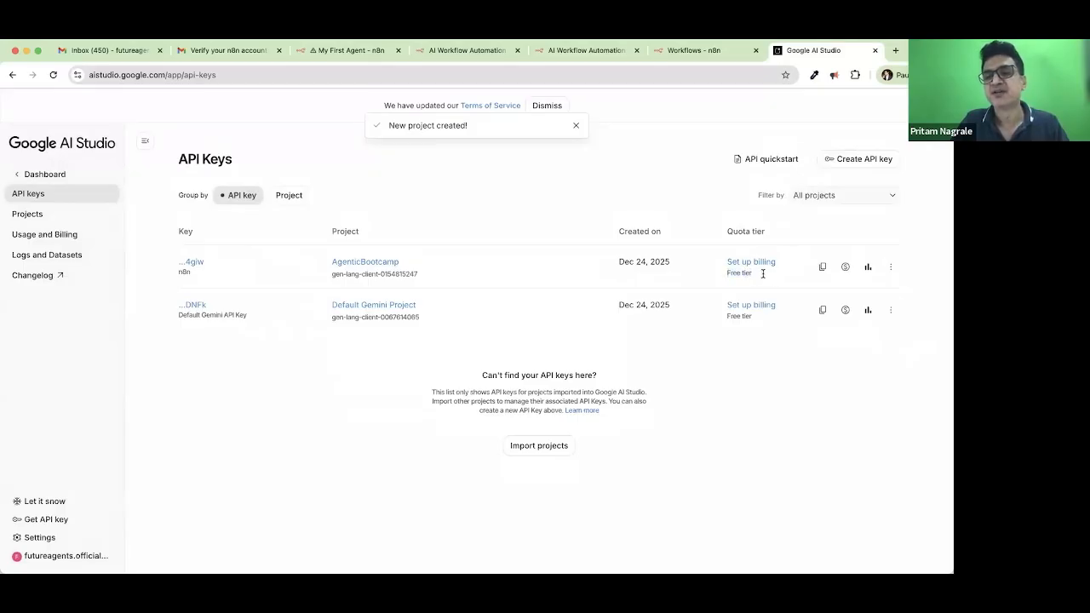
- Copy the n8n API key and switch back to the Google Gemini credential form in the My First Agent workflow in n8n
left_click(823, 267)
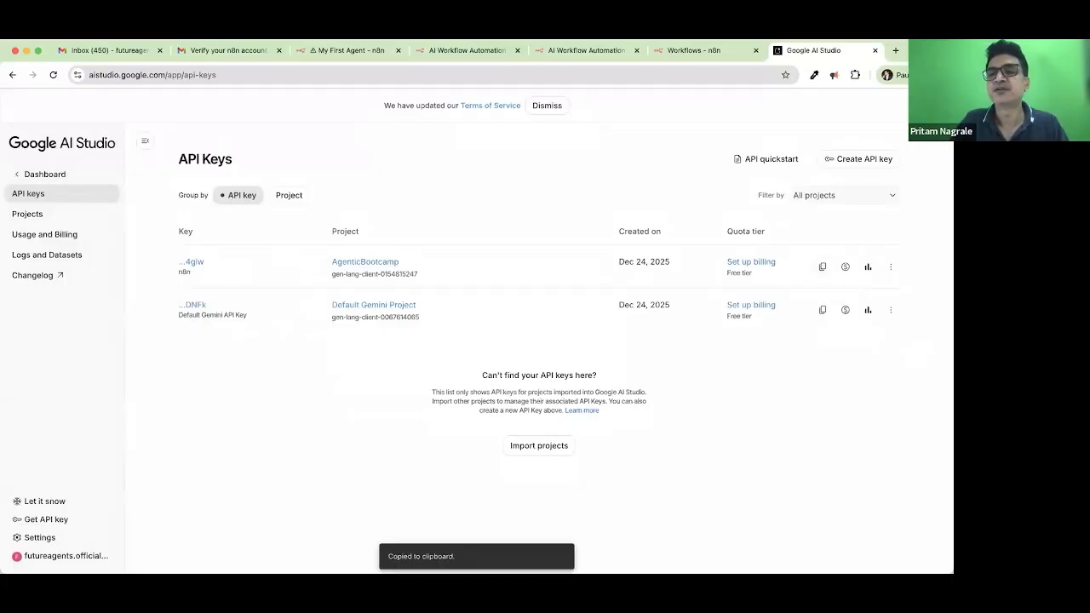
left_click(686, 50)
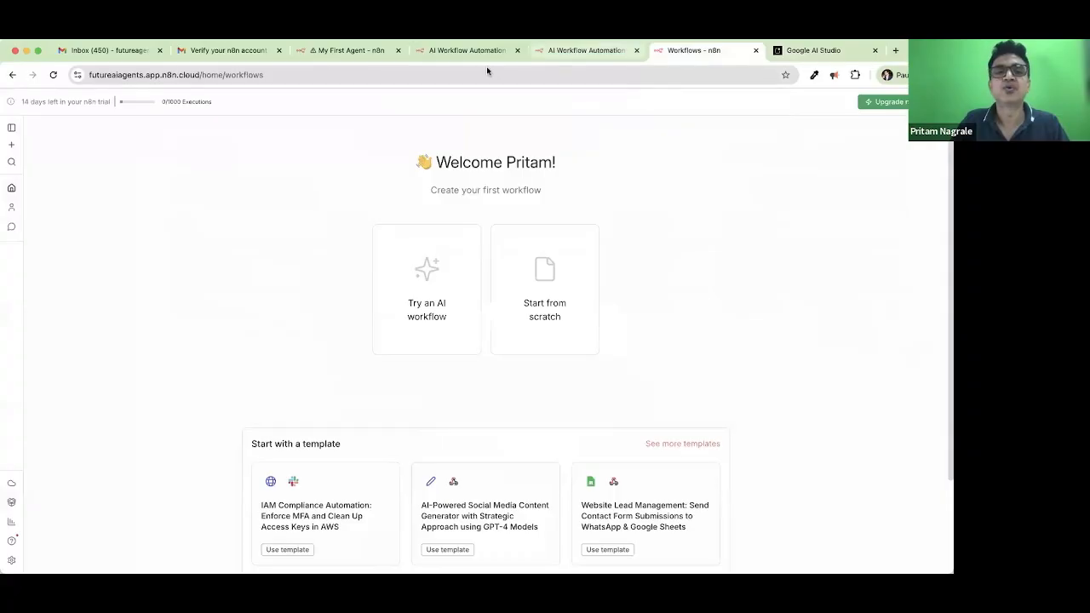
left_click(310, 53)
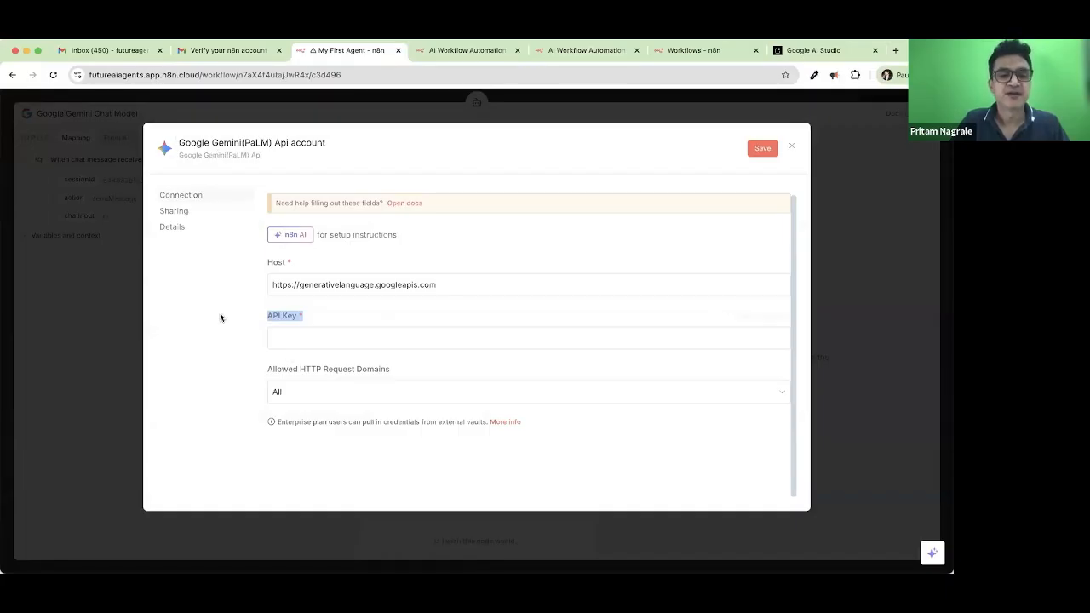
- Paste the copied API key into the Google Gemini credential's API Key field, save the credential and close its form
left_click(268, 316)
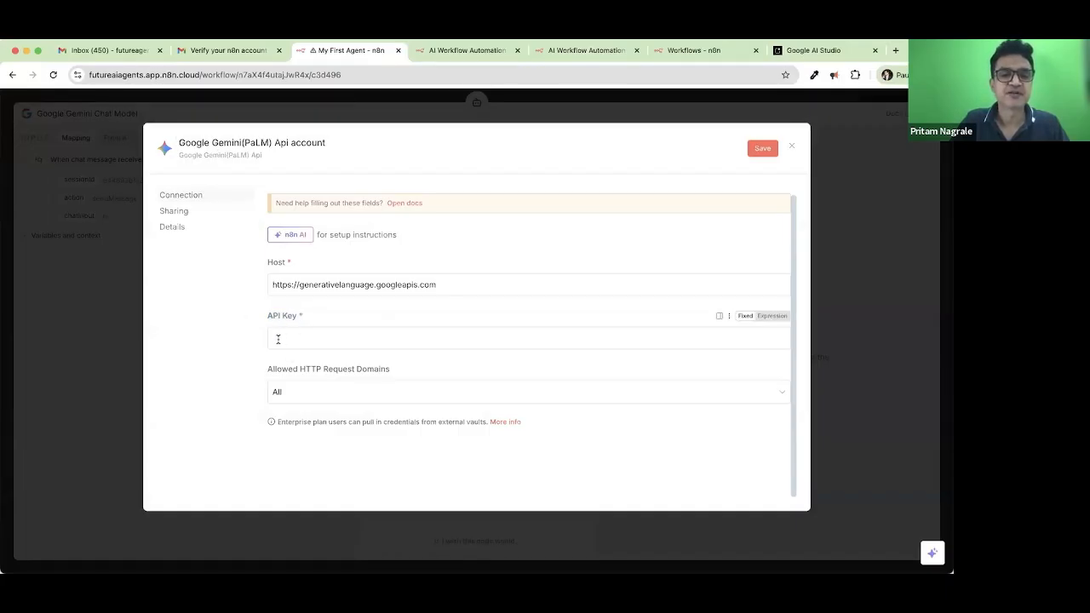
left_click(277, 338)
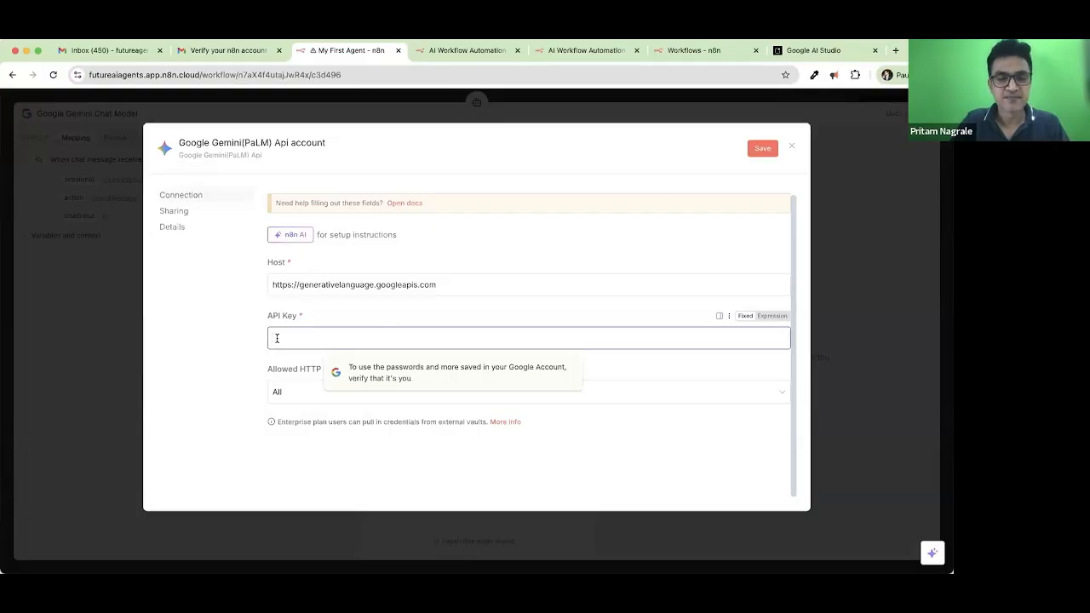
key("super+v")
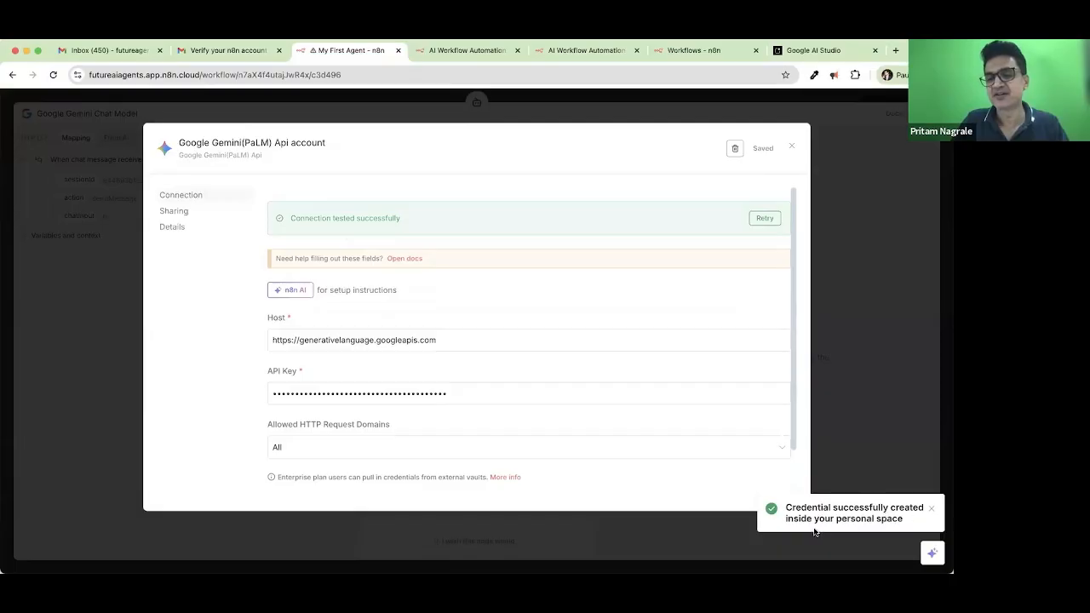
triple_click(312, 215)
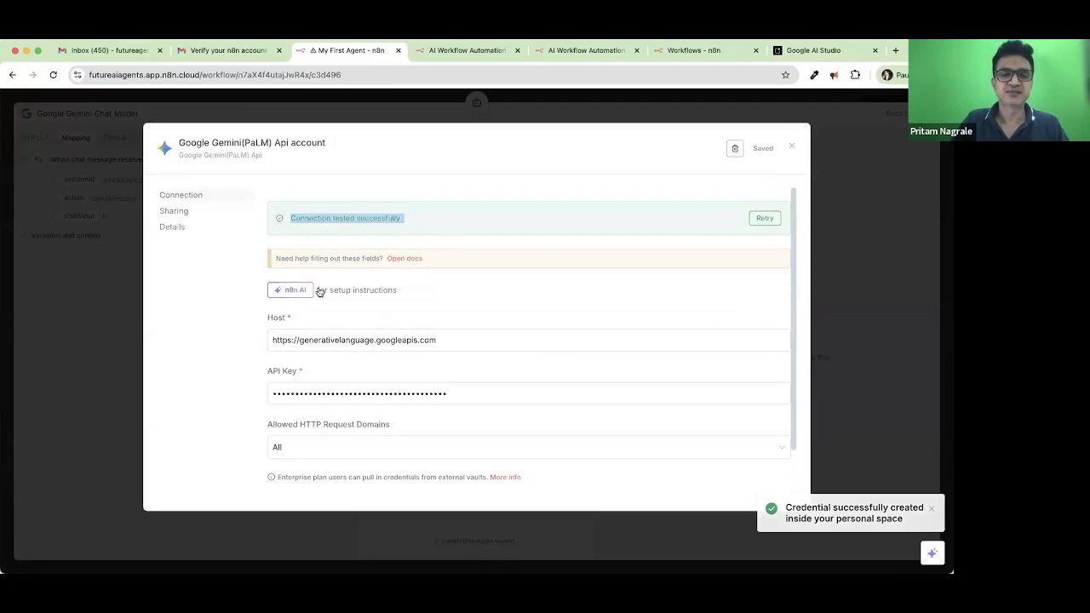
left_click(793, 148)
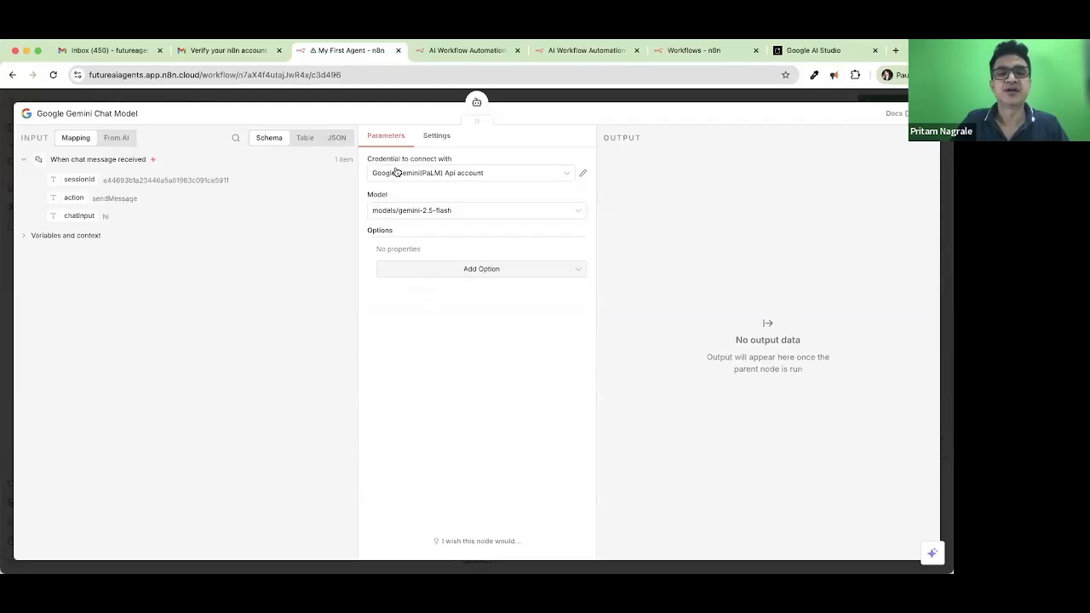
- Browse the models available to the Google Gemini Chat Model node and leave its settings with models/gemini-2.5-flash selected
left_click(443, 213)
scroll(473, 239, "up", 1)
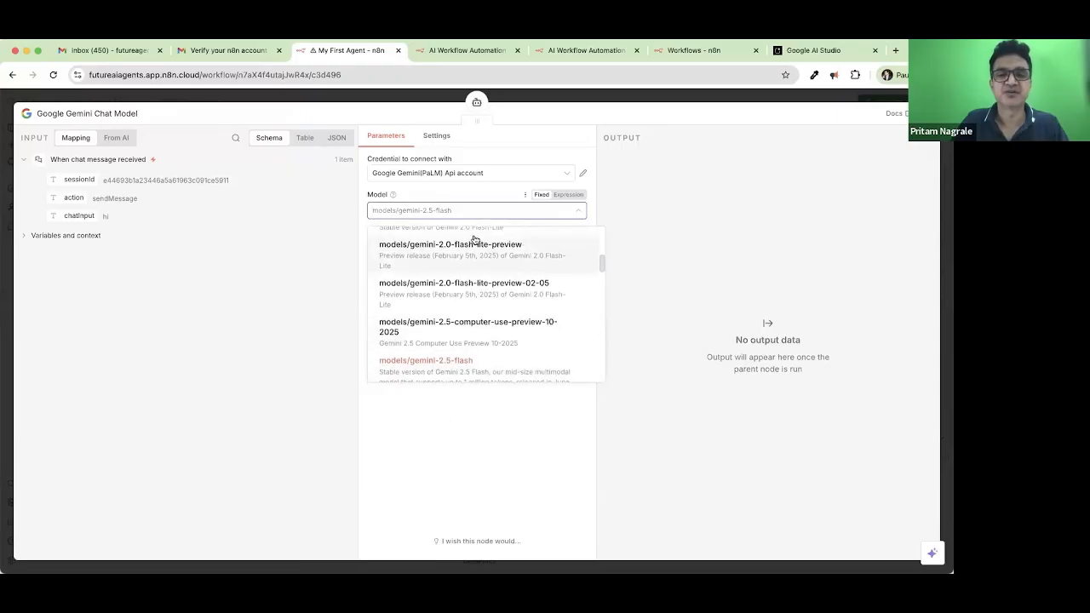
scroll(475, 241, "up", 3)
scroll(475, 247, "down", 1)
left_click(403, 445)
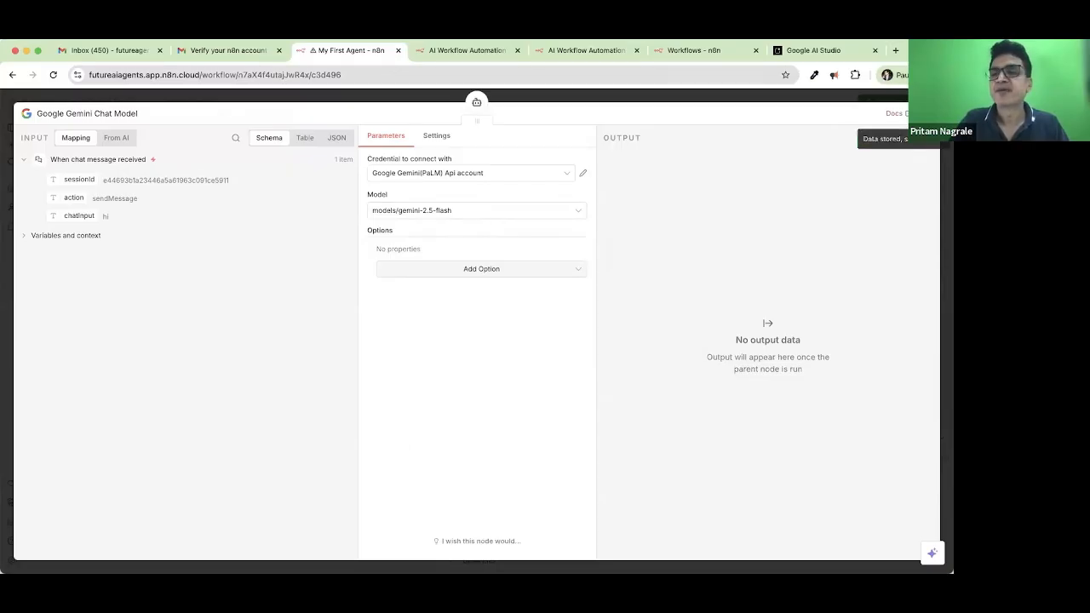
key("Escape")
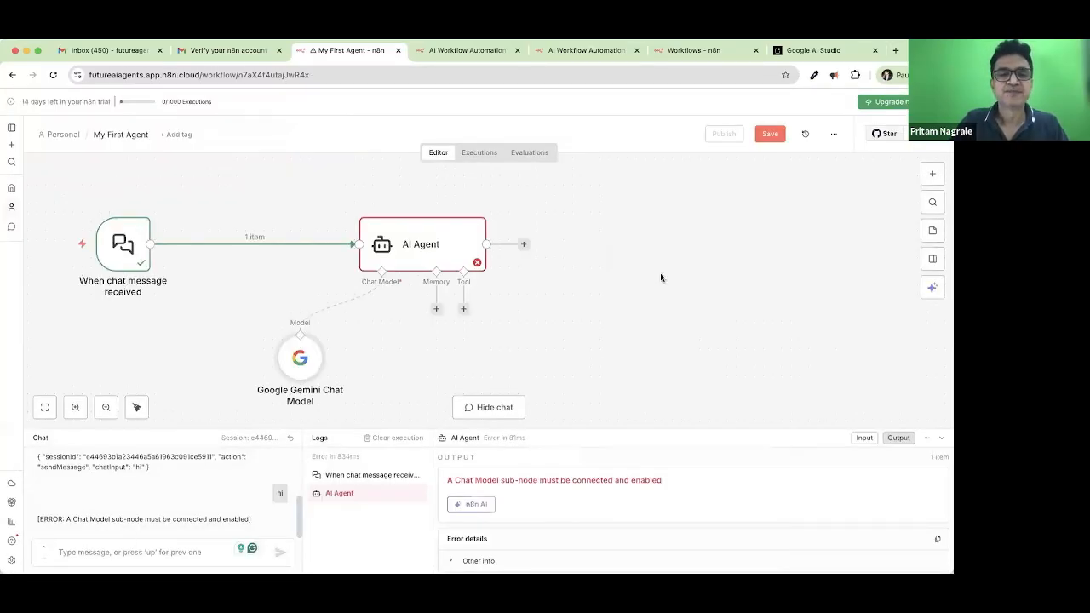
- Save the My First Agent workflow with the Google Gemini Chat Model attached to the AI Agent
scroll(659, 278, "down", 2)
scroll(660, 278, "left", 2)
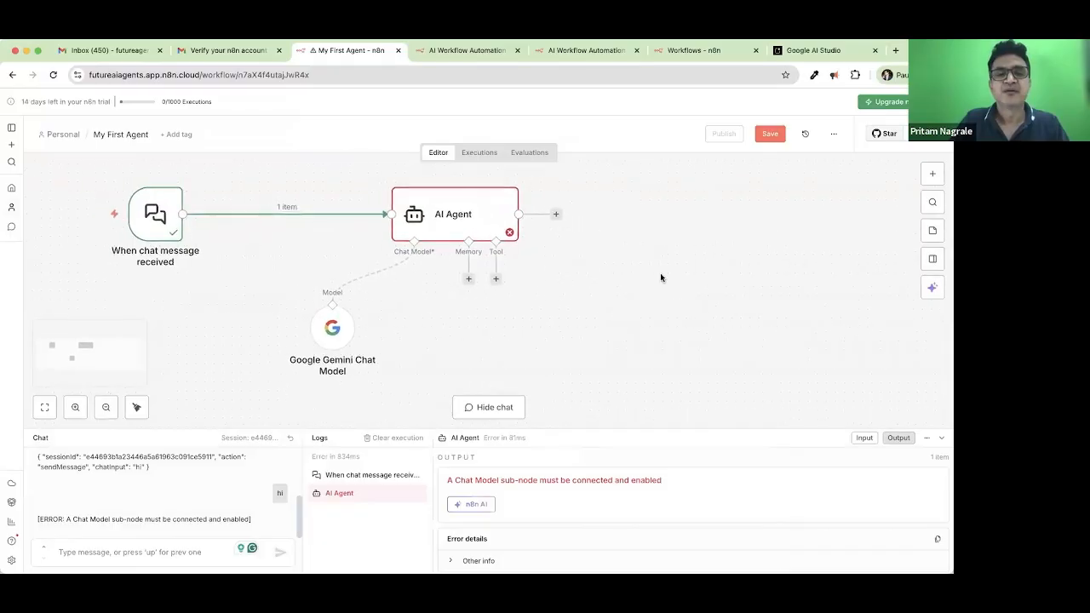
left_click(770, 136)
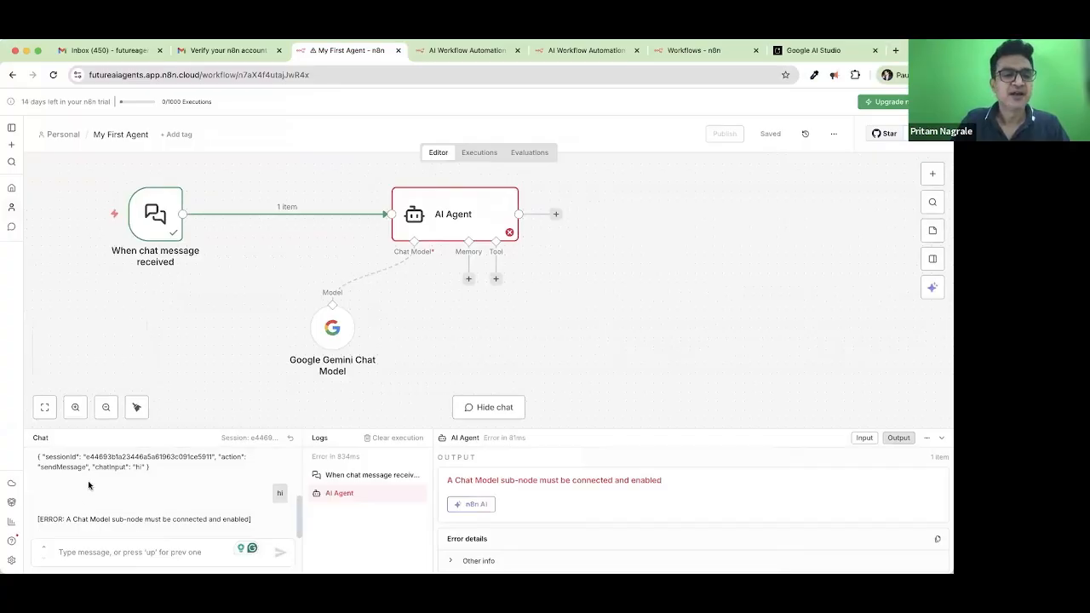
- Test the agent by sending the chat message "Hi"
left_click(97, 556)
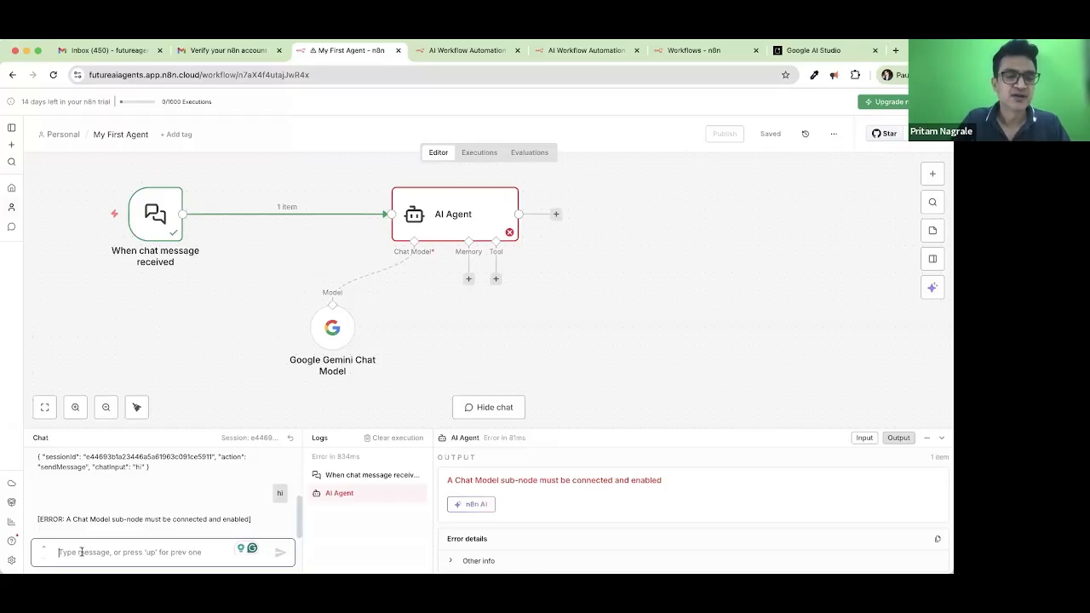
type("Hi")
key("Return")
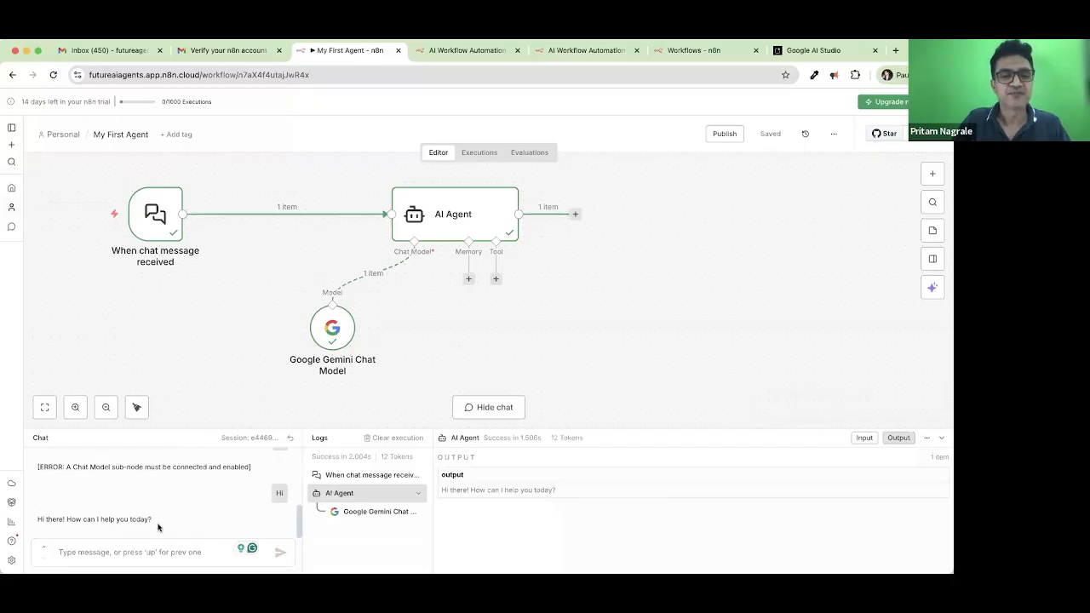
- Send the agent a second chat message, "I wannt to learn Agentic AI"
left_click(136, 549)
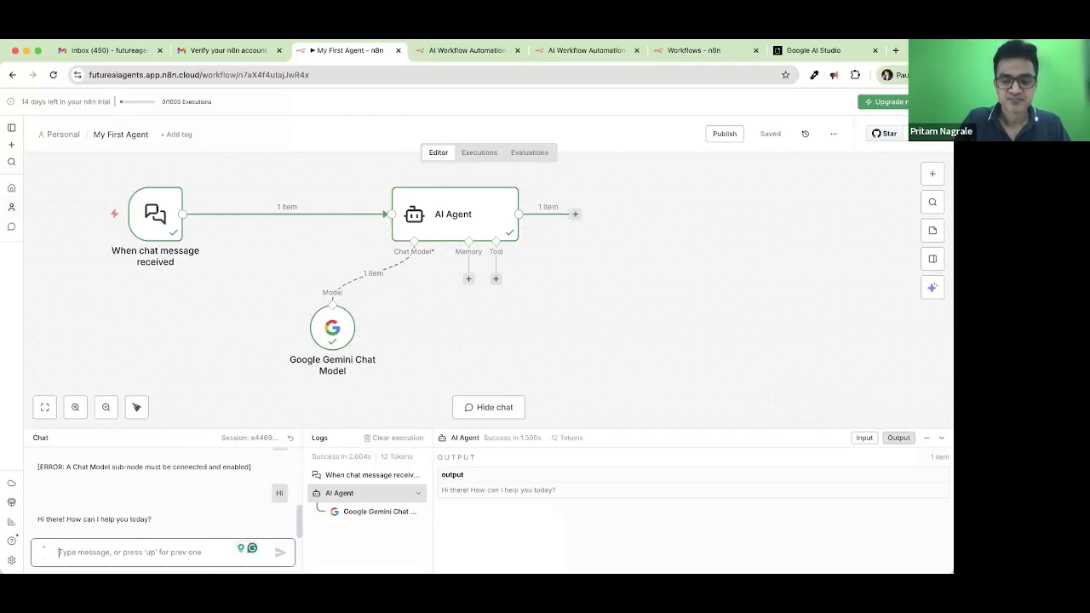
type("I wannt")
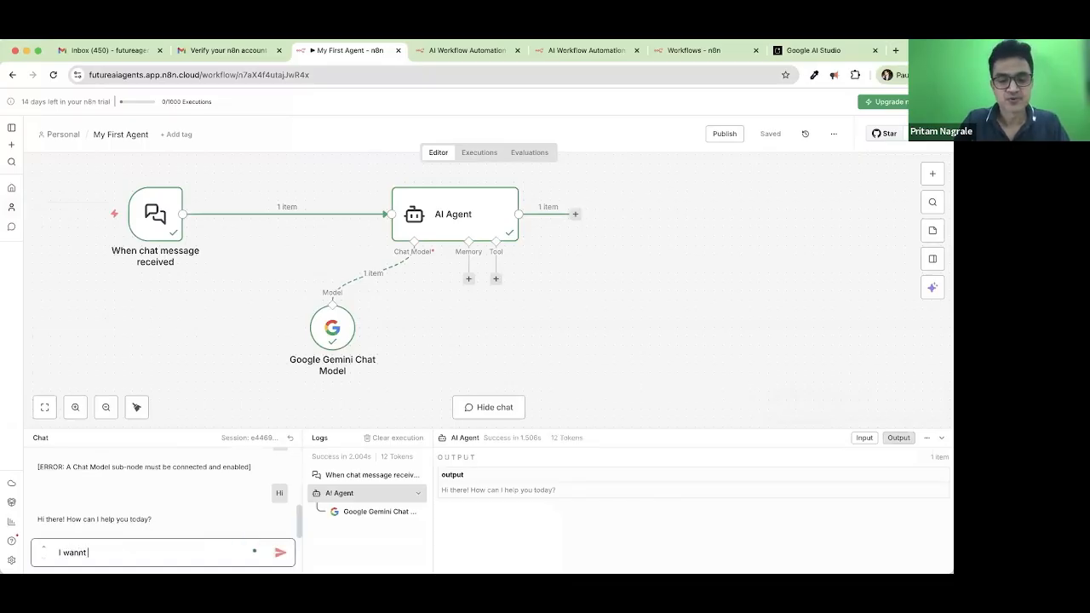
type(" to learn")
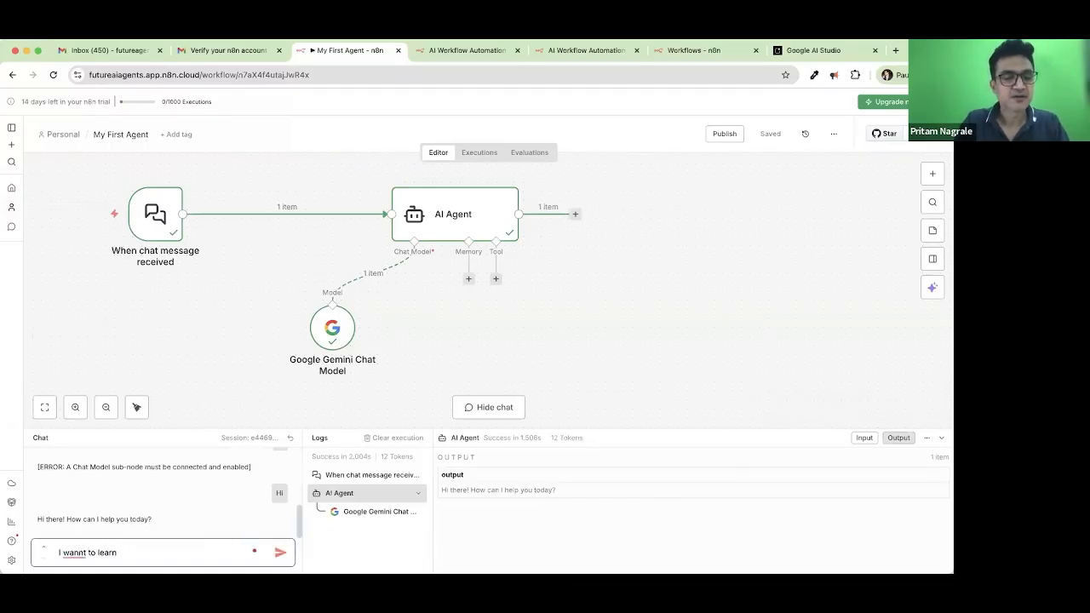
type(" Age")
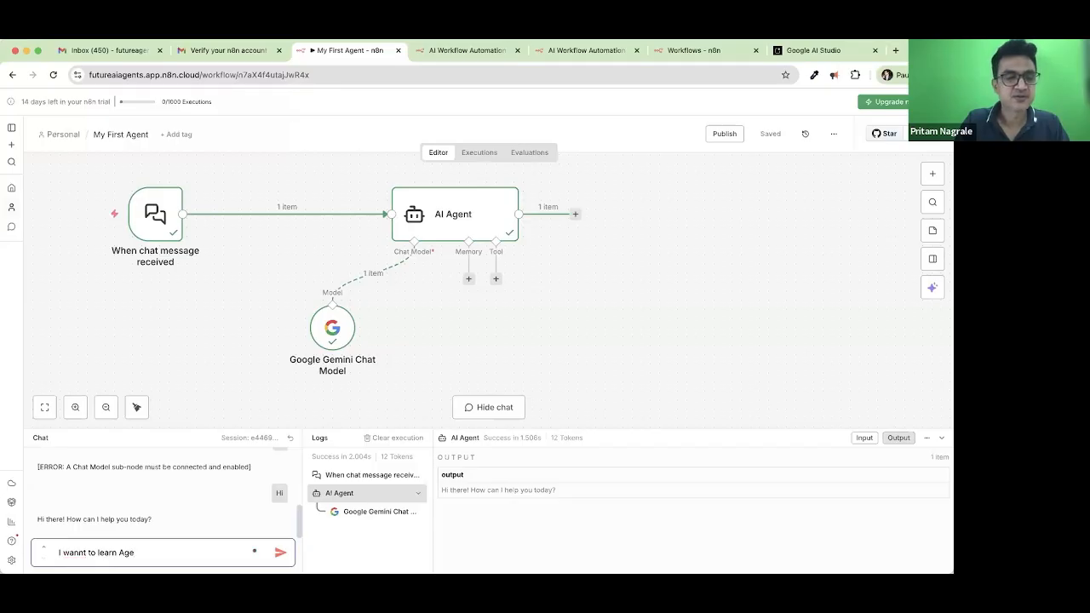
type("ntic AI")
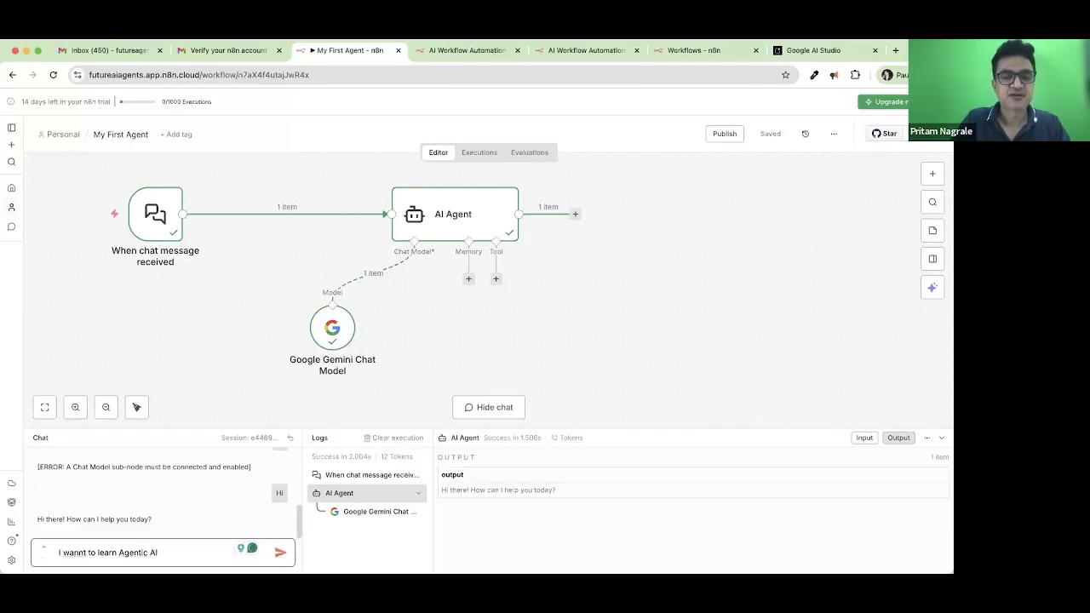
left_click(280, 551)
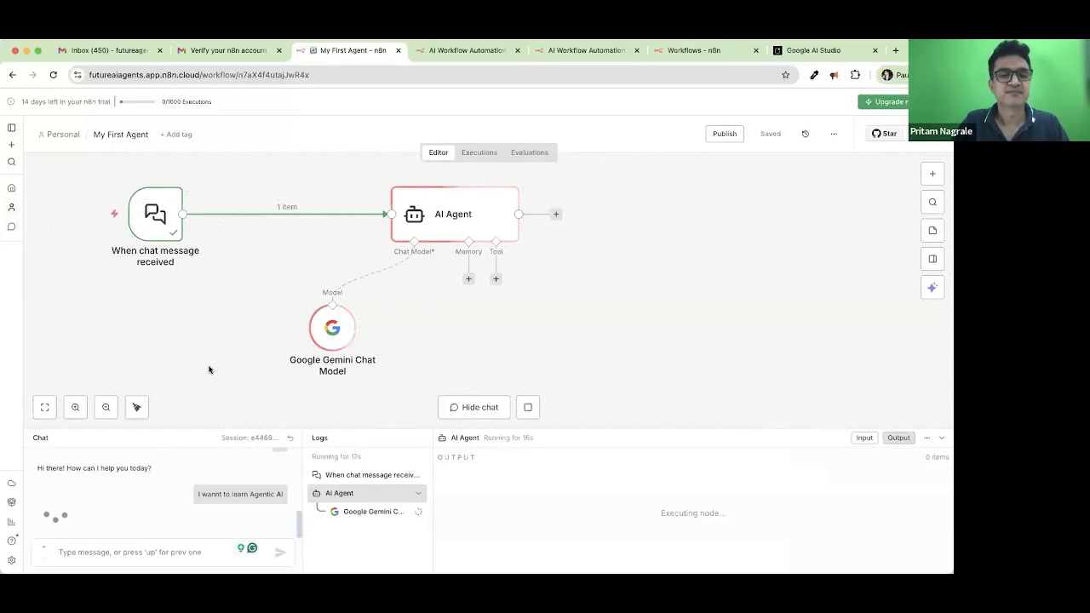
- Examine the AI Agent node's prompt mapping, incoming chat data and output, then return to the workflow canvas
scroll(209, 369, "down", 1)
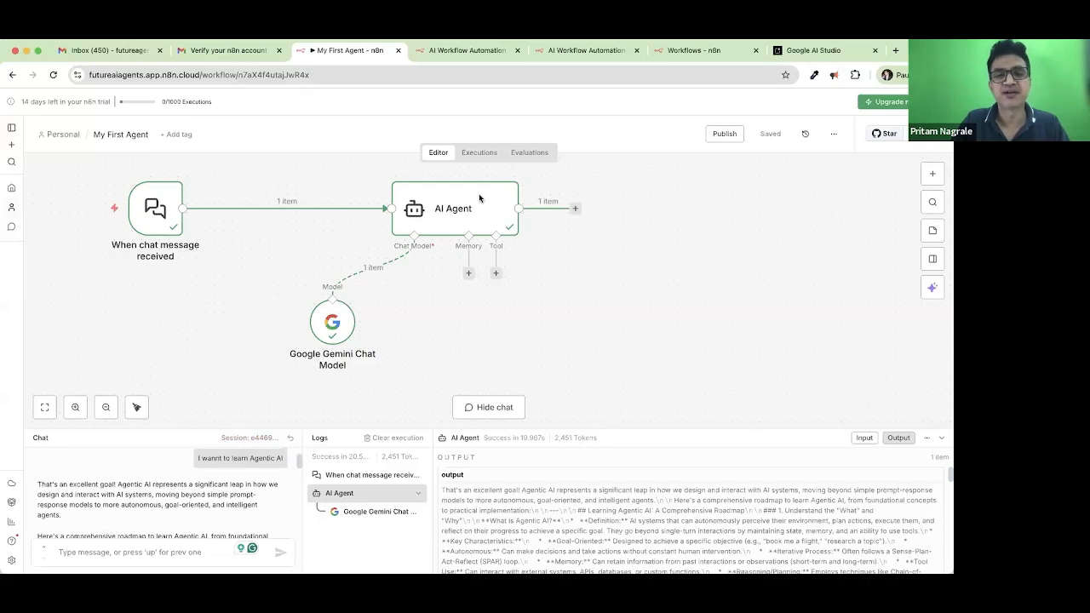
double_click(437, 214)
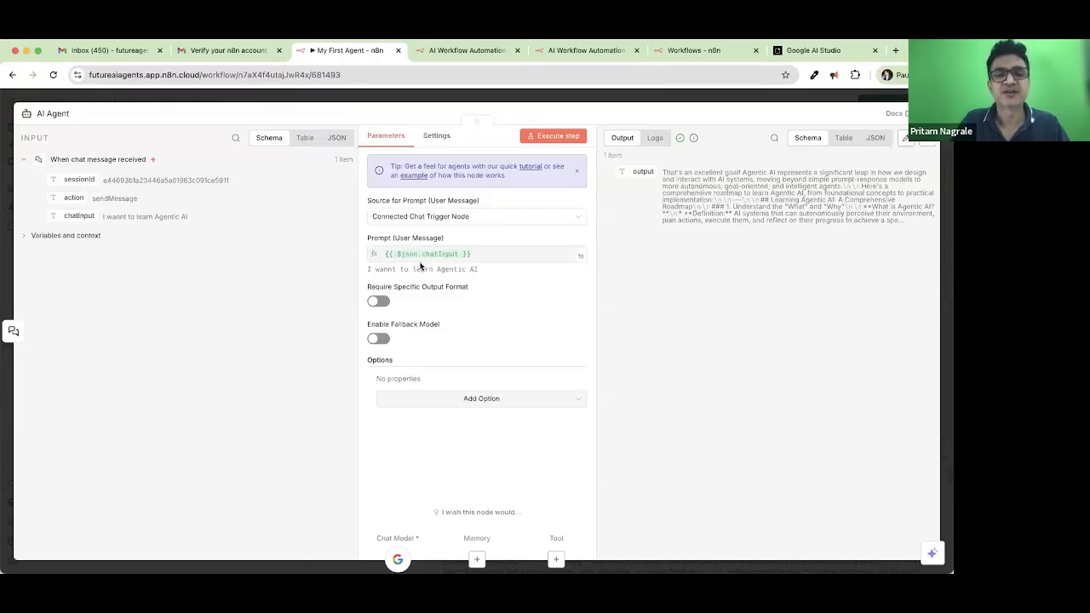
left_click_drag(366, 272, 476, 279)
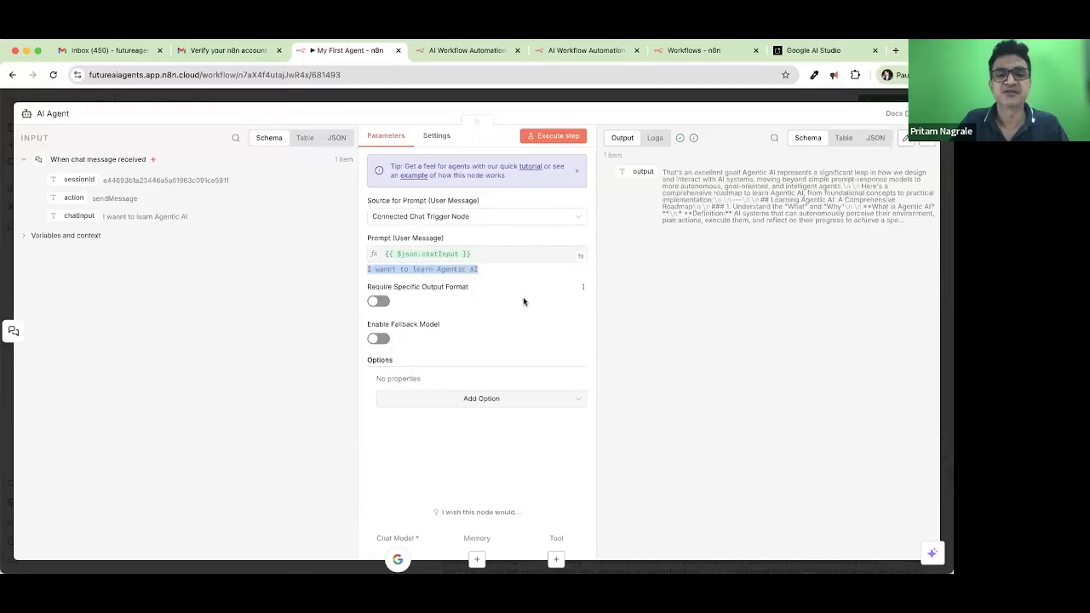
left_click(477, 279)
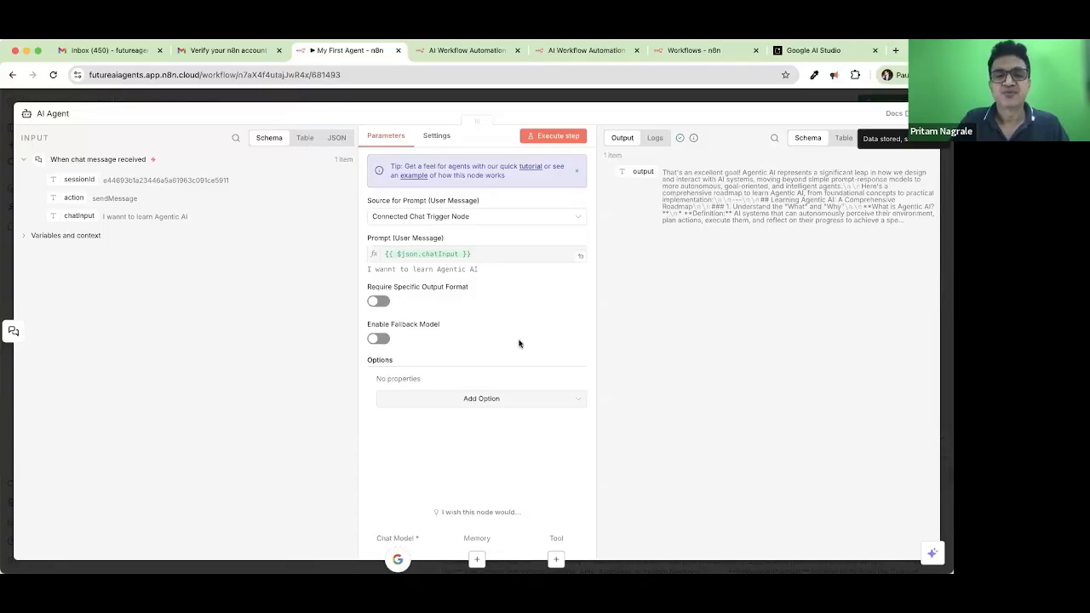
left_click(875, 101)
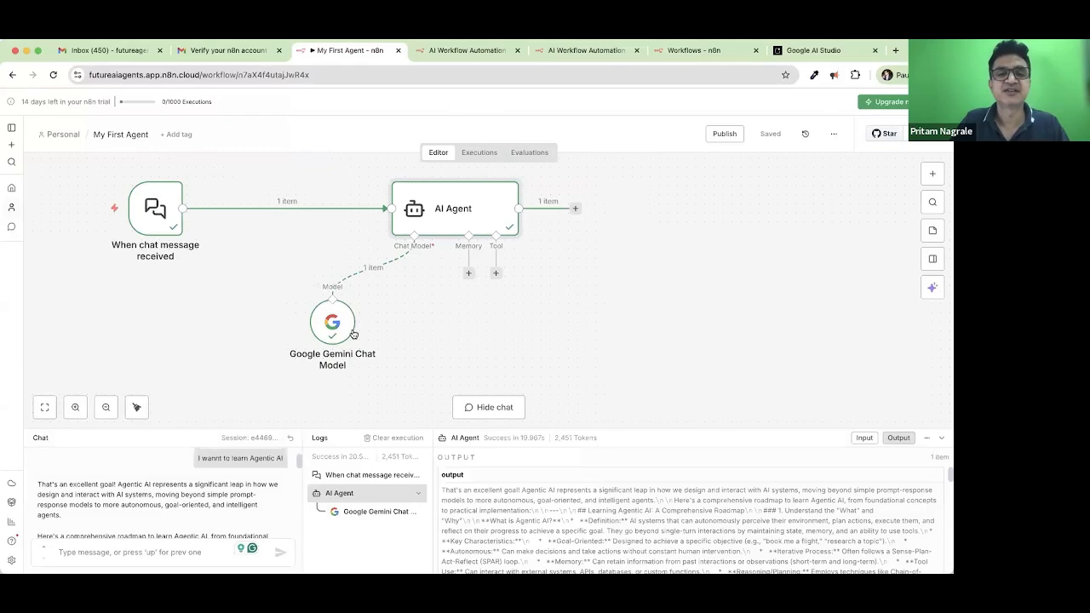
mouse_move(353, 333)
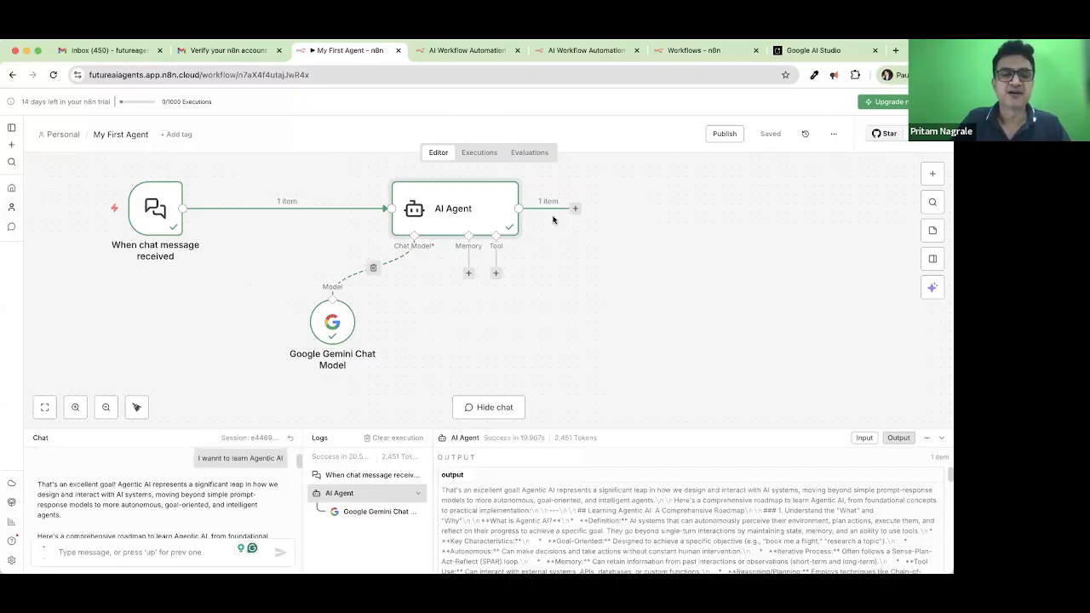
double_click(464, 218)
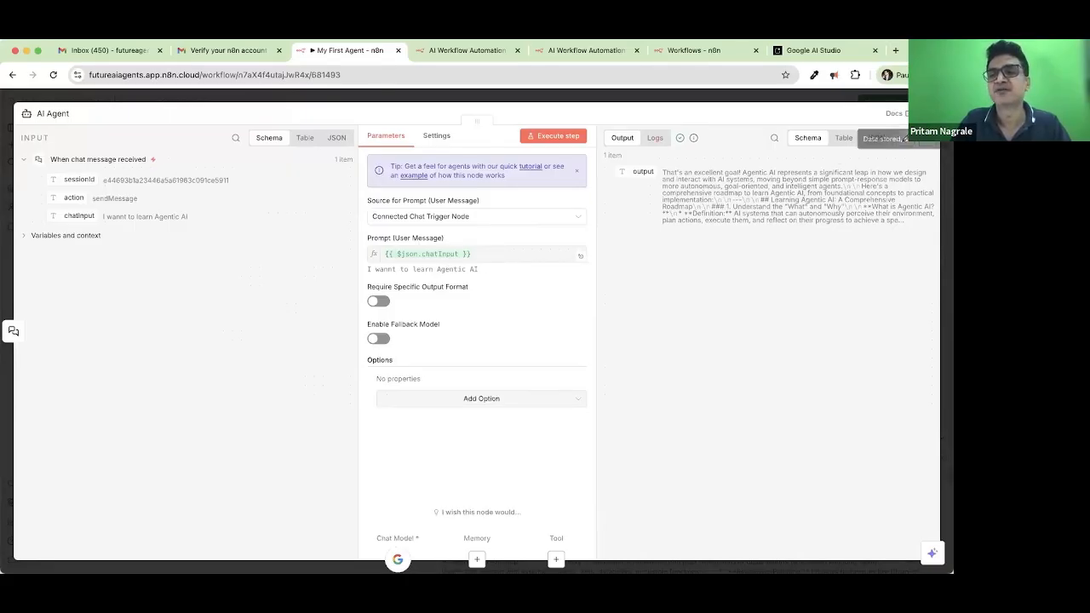
key("Escape")
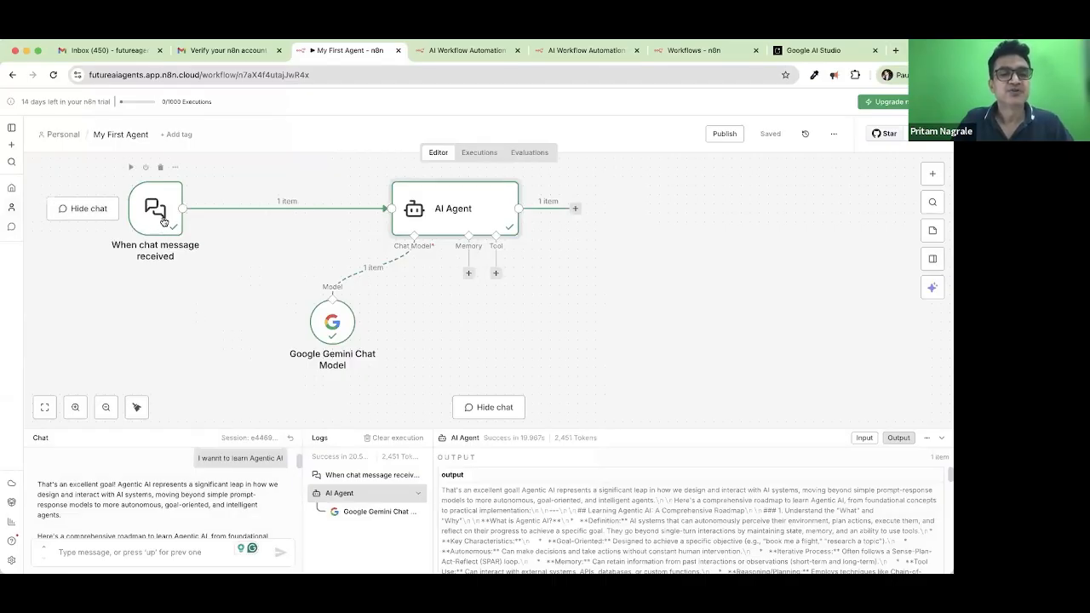
- Rearrange the When chat message received and AI Agent nodes so the AI Agent sits nearly above the Google Gemini Chat Model
left_click_drag(157, 229, 92, 233)
left_click_drag(749, 194, 394, 230)
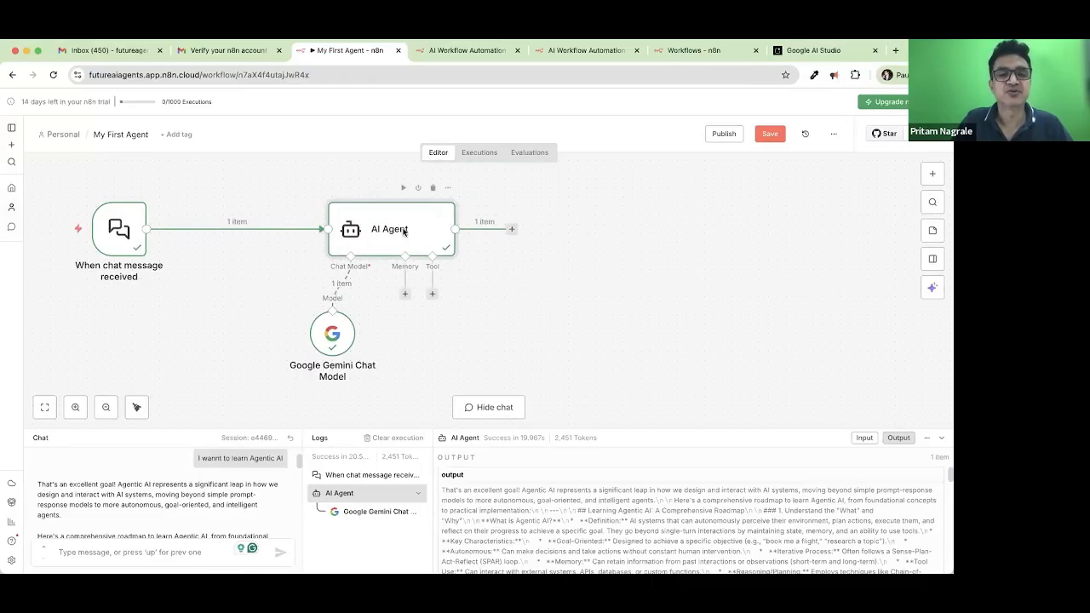
- Review the input and output data of the AI Agent and Google Gemini Chat Model nodes, and save the workflow
double_click(403, 231)
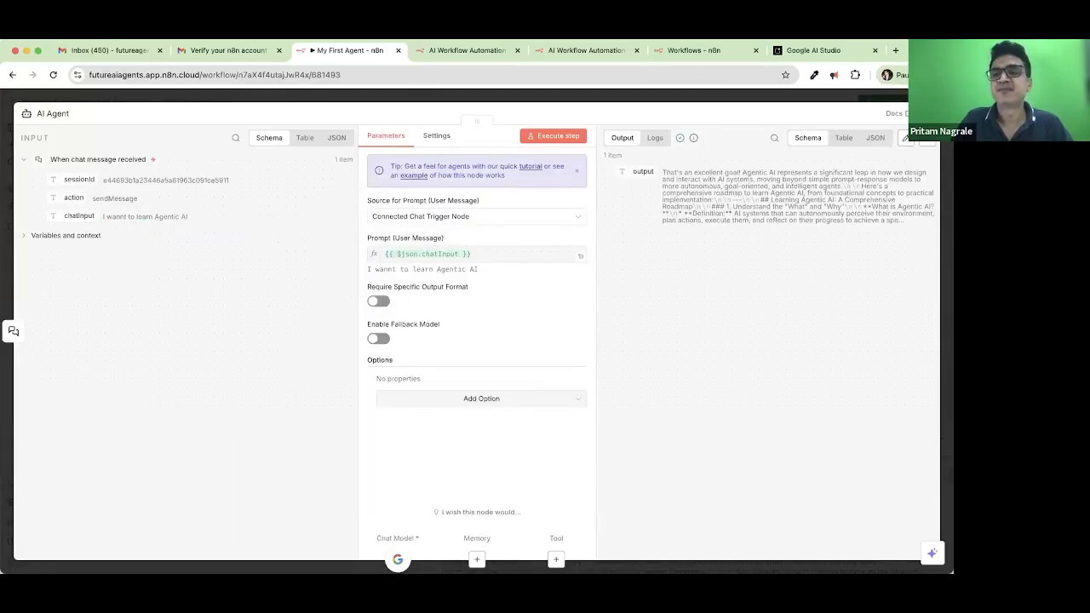
key("Escape")
double_click(332, 332)
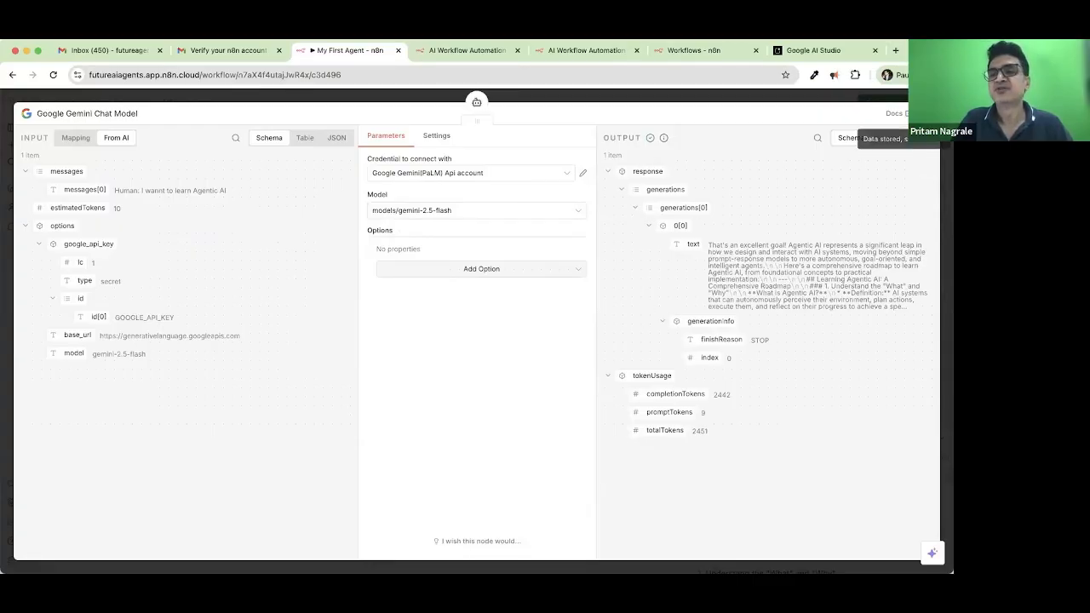
key("Escape")
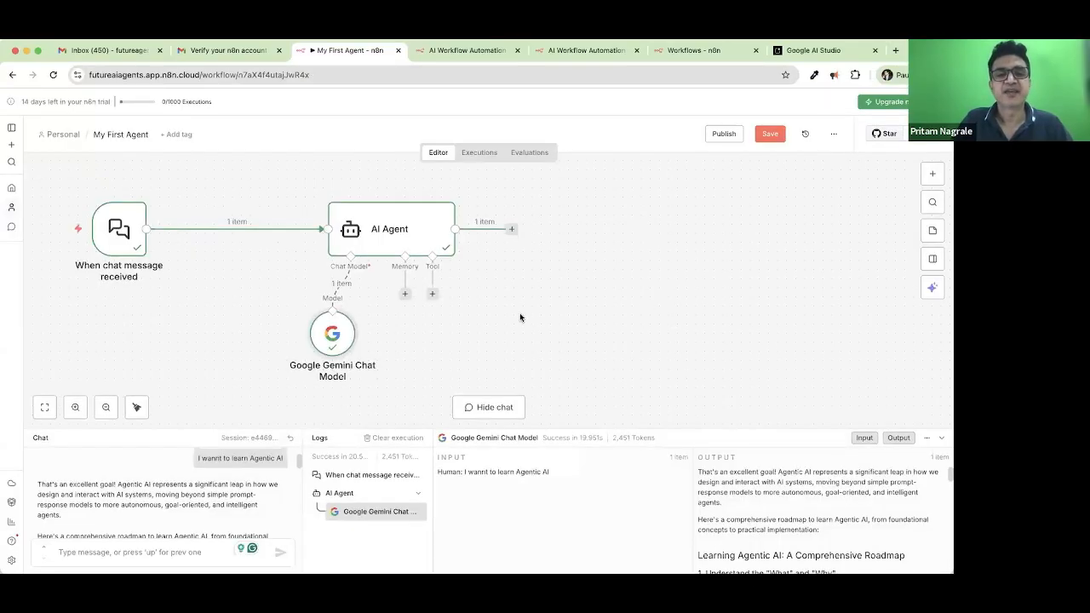
left_click(769, 132)
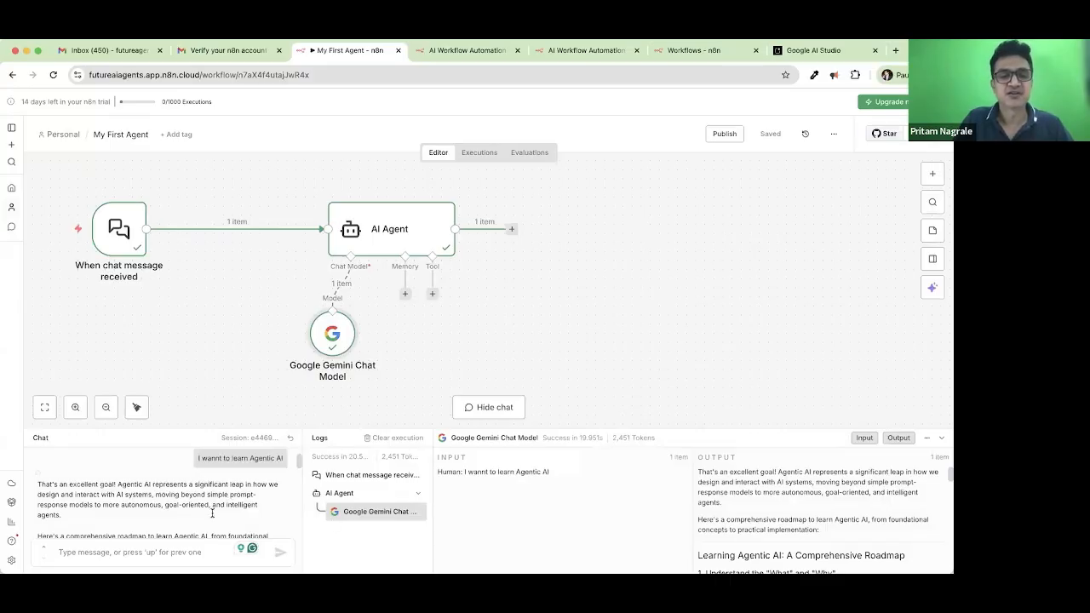
- Check the session ID in the When chat message received node's output and reset the chat session
double_click(130, 244)
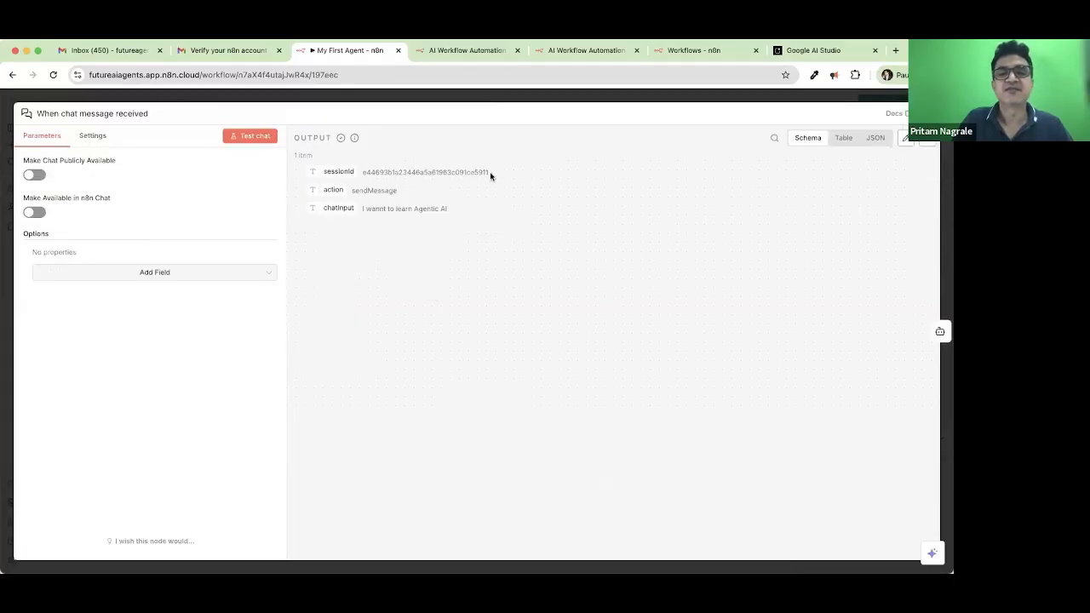
left_click_drag(489, 172, 363, 172)
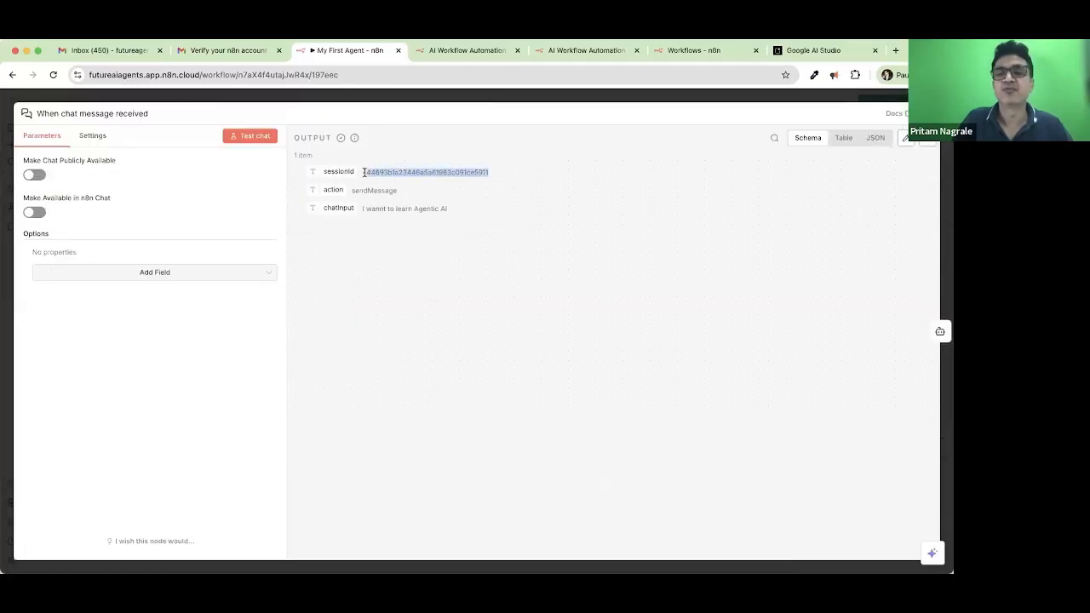
left_click(926, 114)
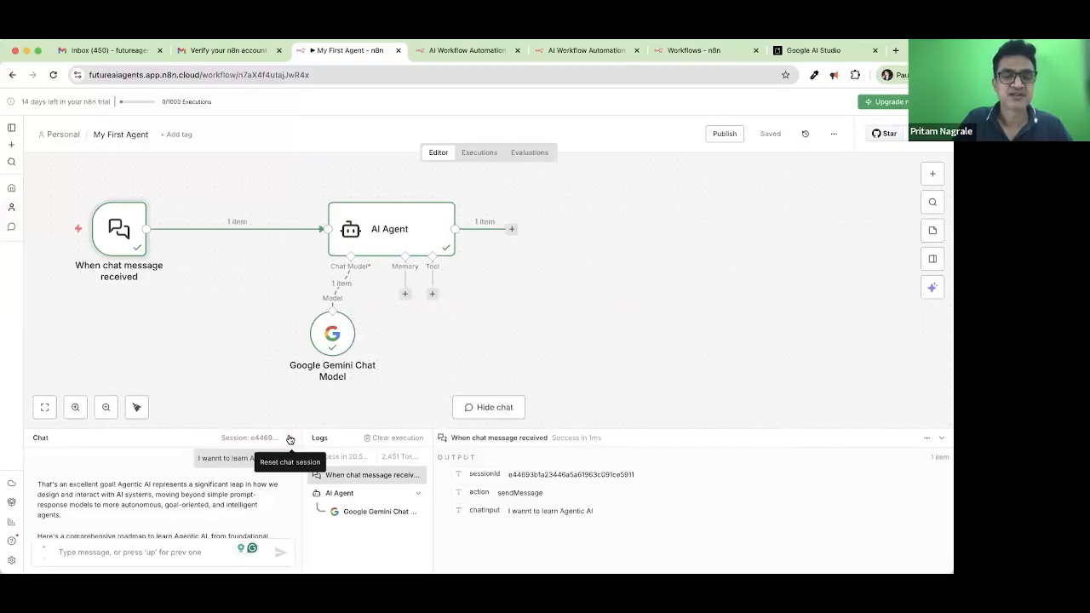
left_click(290, 439)
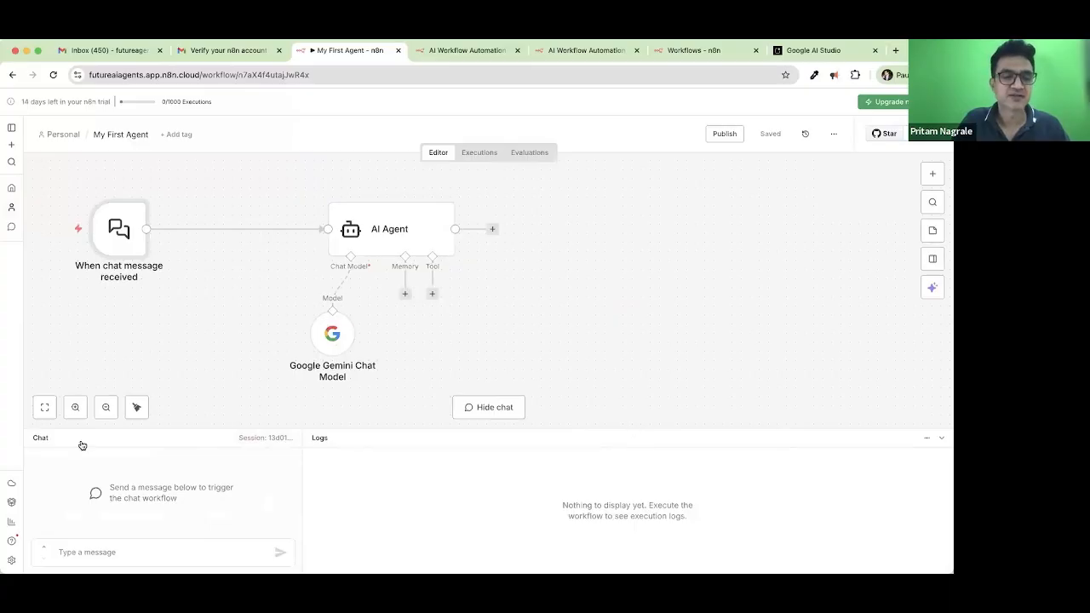
- Send the chat message "hi" to the agent, followed by a second message introducing yourself by first name
left_click(80, 551)
type("hi")
key("Return")
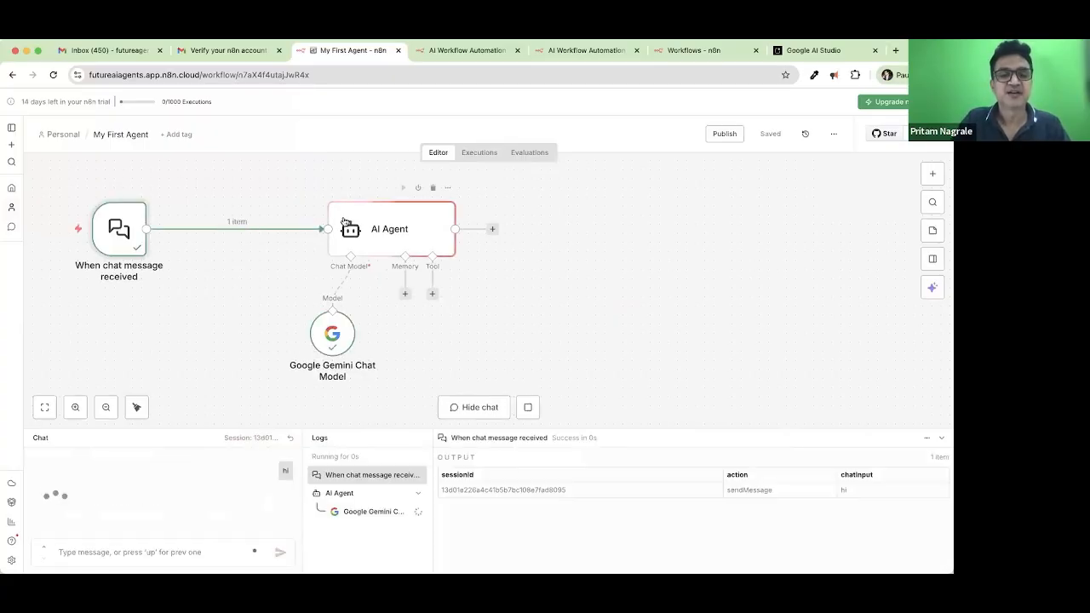
left_click(89, 560)
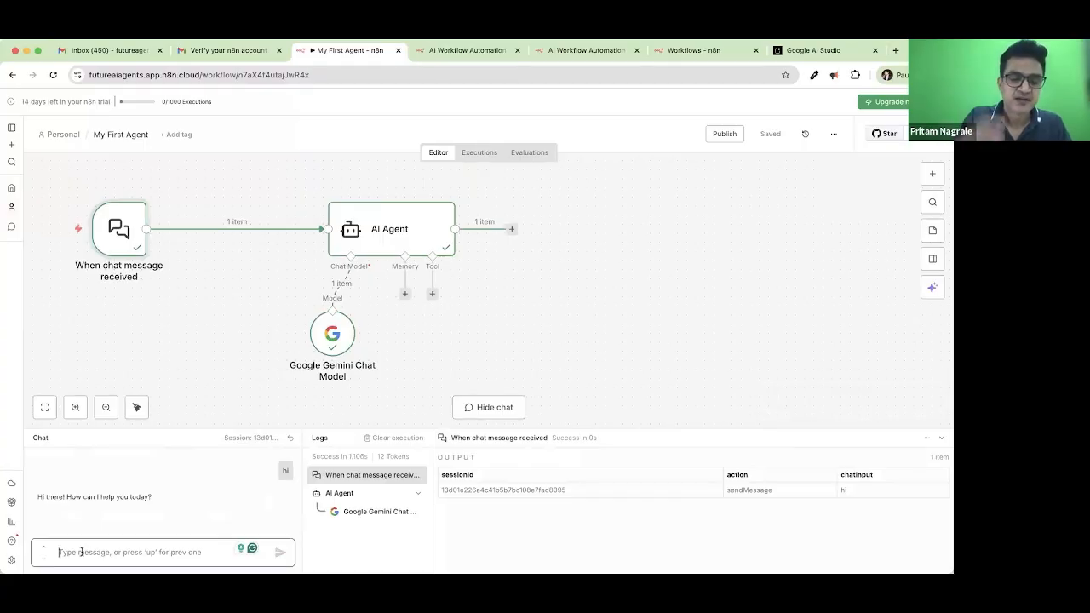
type("I am Pritam")
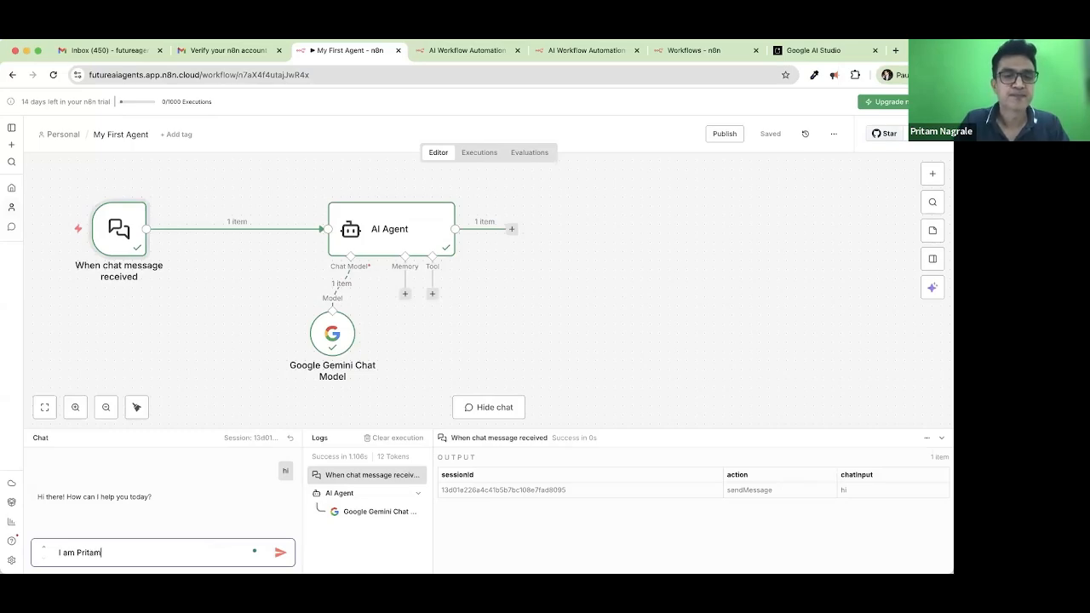
key("Return")
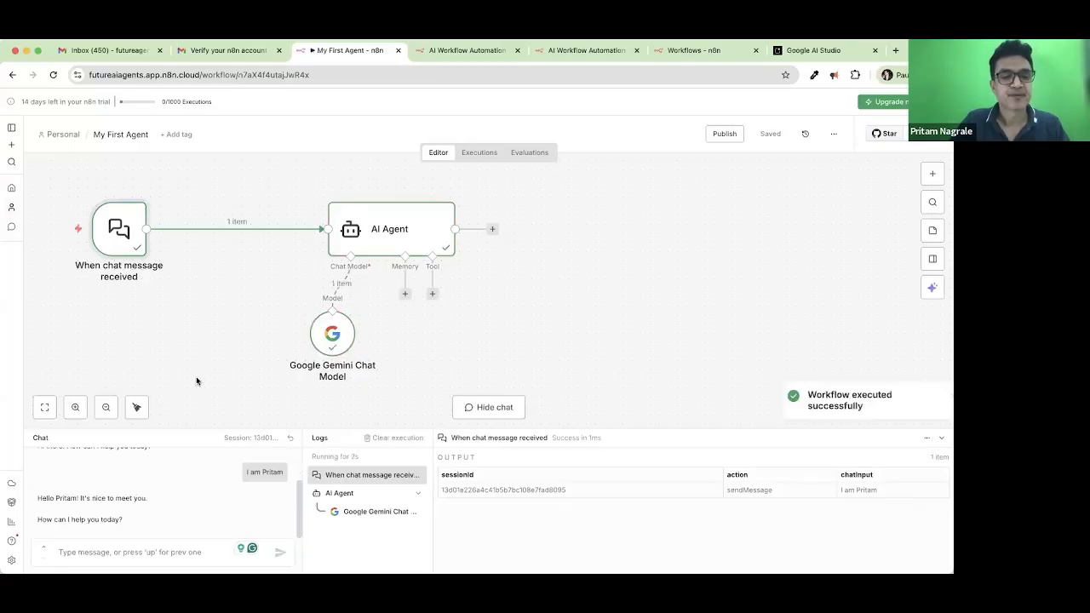
- Ask the agent "Whats my name?" in the same chat session
left_click(104, 554)
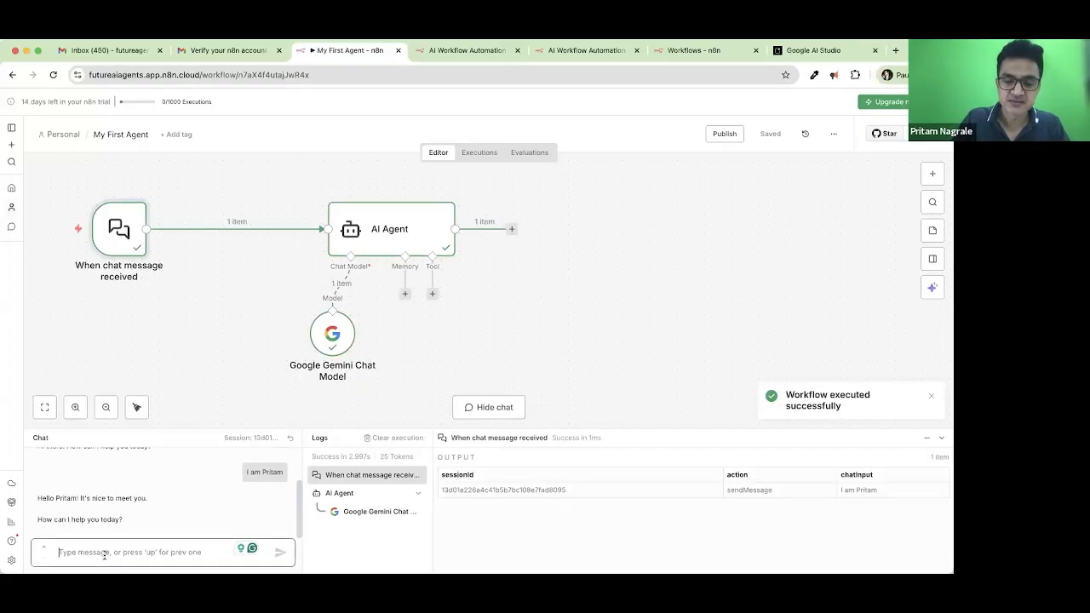
type("Wh")
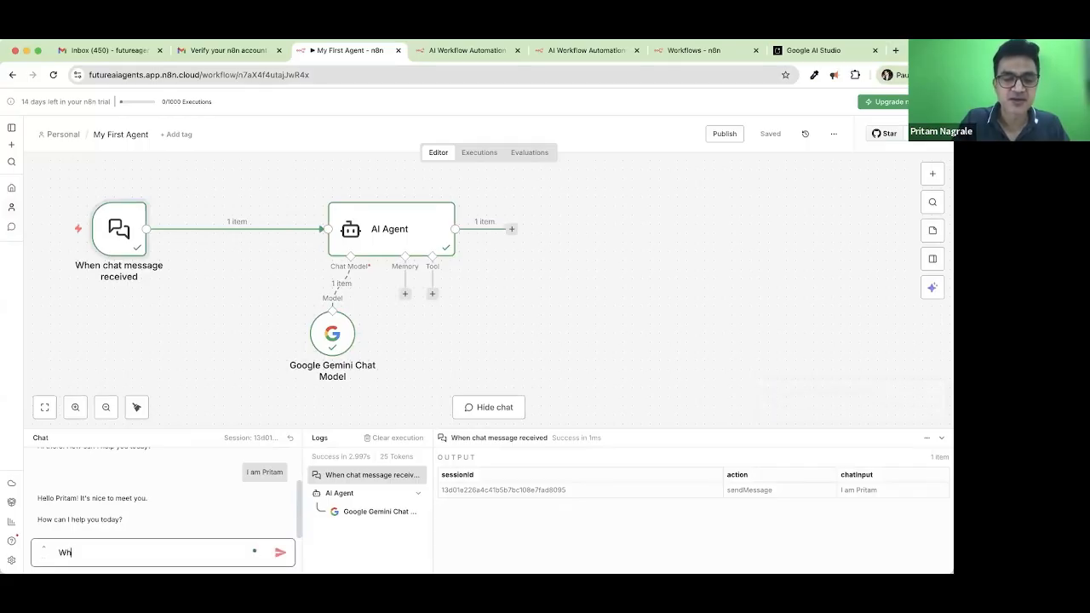
type("ats my name?")
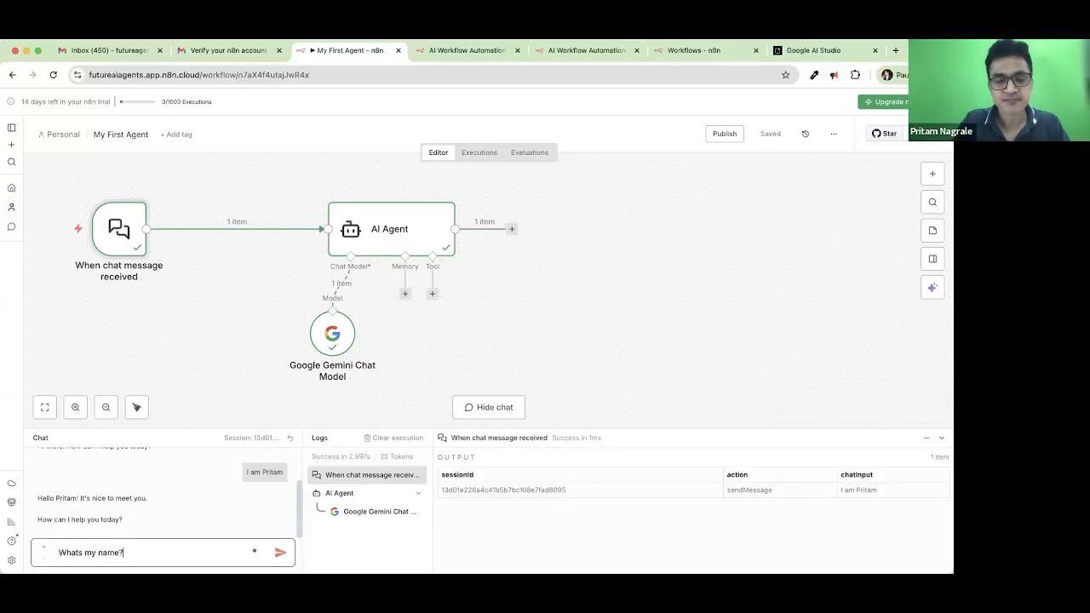
key("Return")
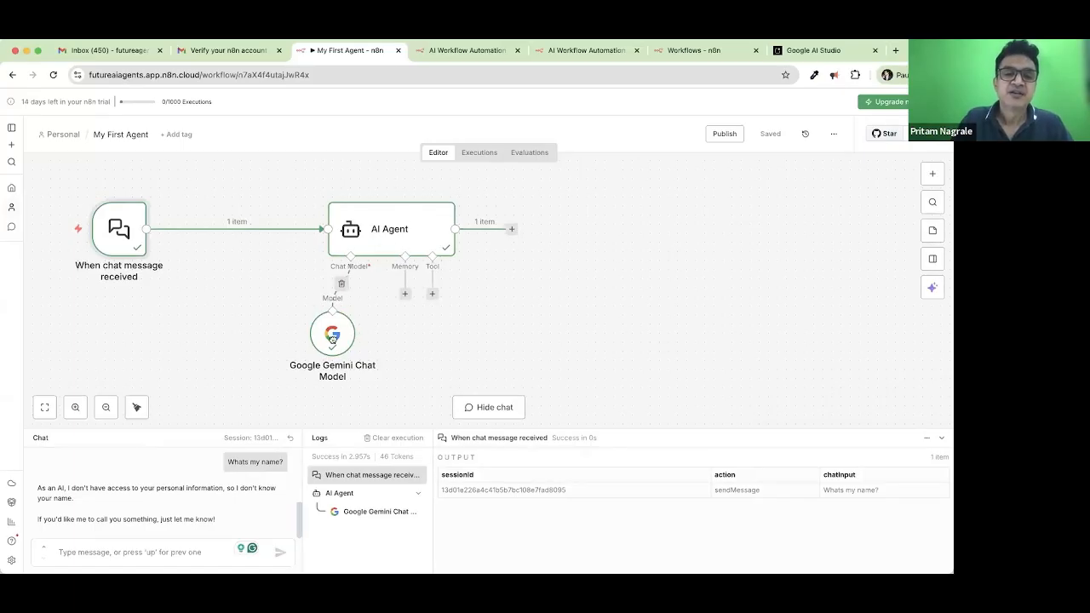
- Move the Google Gemini Chat Model node further left to free space below the AI Agent's Memory connector
left_click_drag(333, 340, 279, 331)
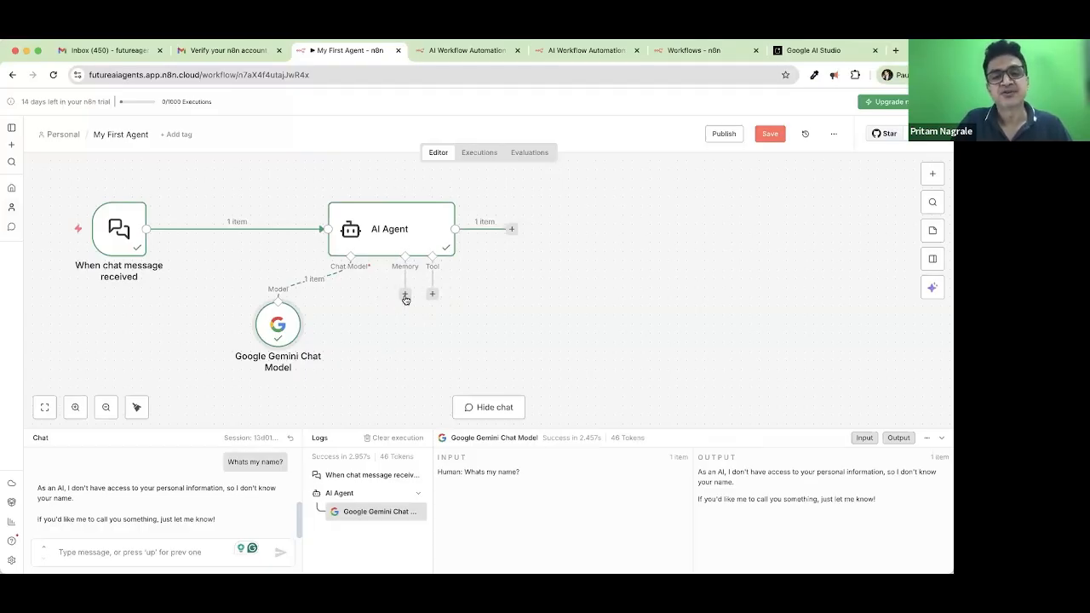
left_click_drag(285, 341, 255, 329)
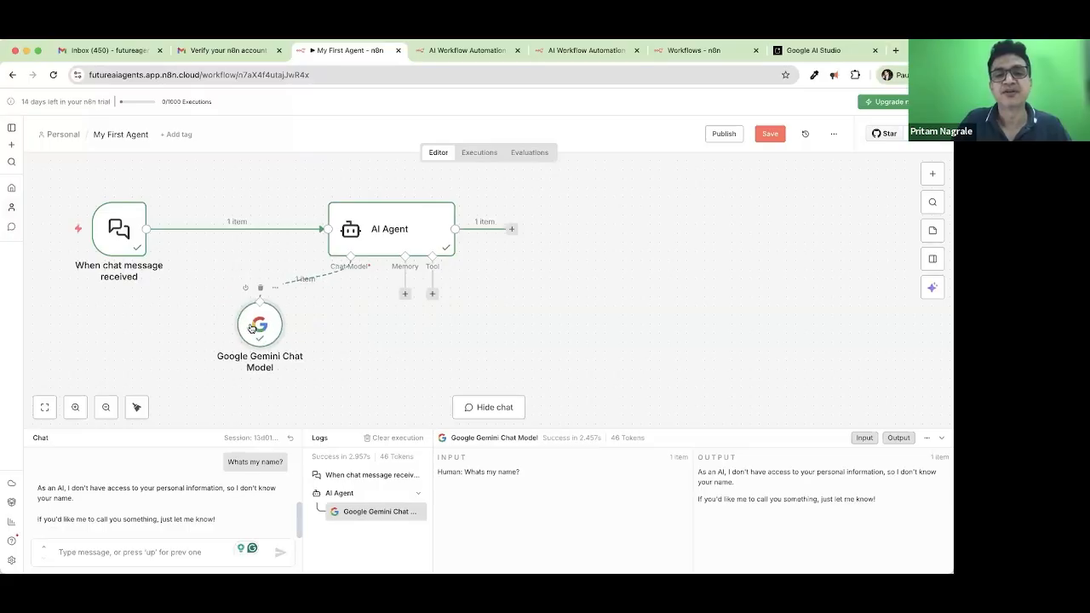
left_click(404, 295)
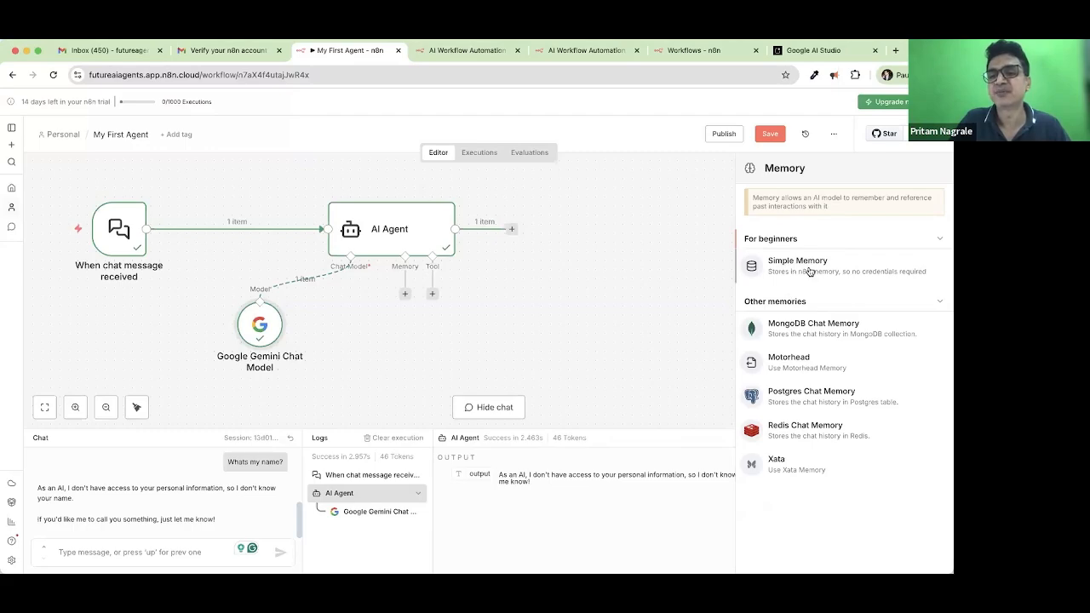
left_click(808, 271)
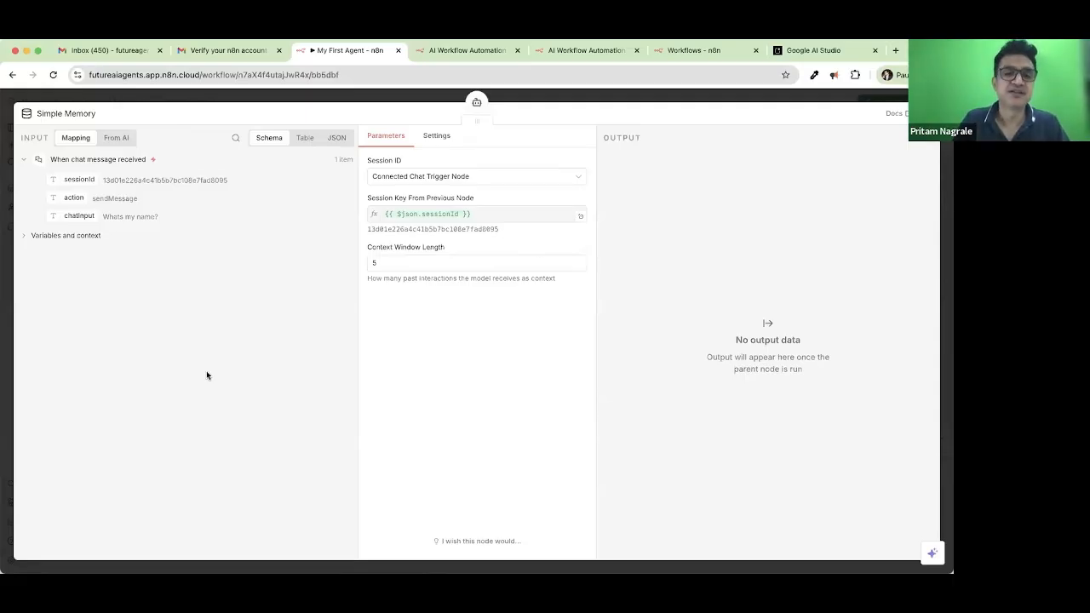
left_click(419, 181)
left_click(418, 178)
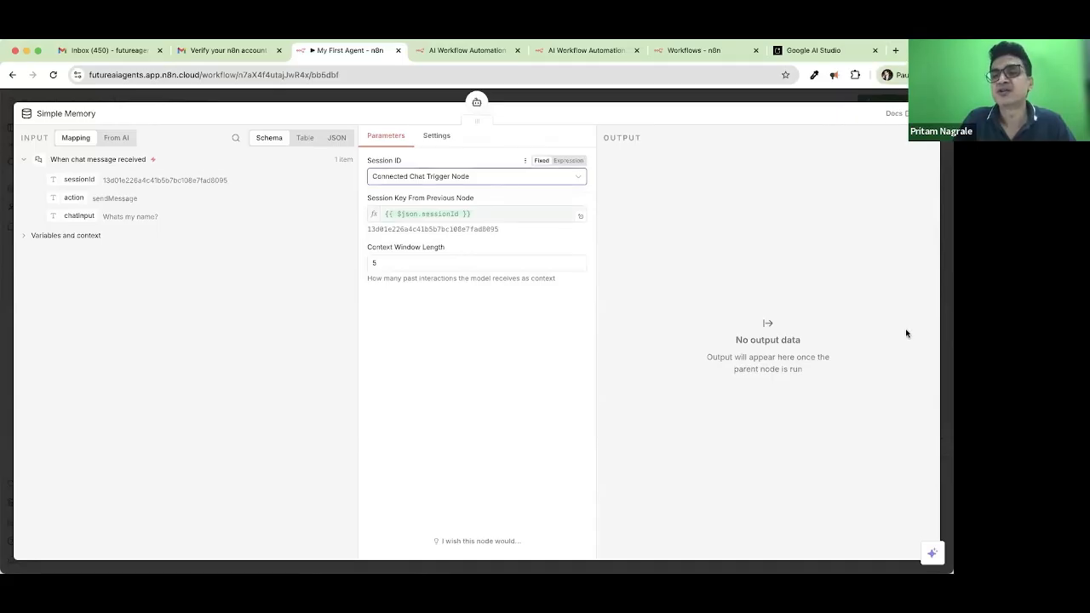
left_click(927, 113)
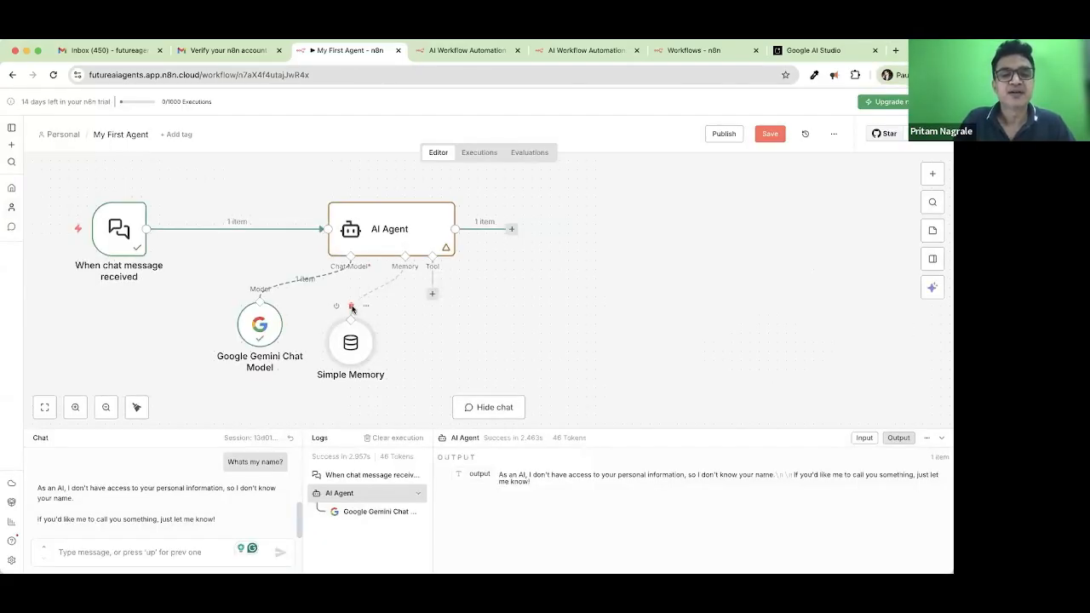
left_click(352, 307)
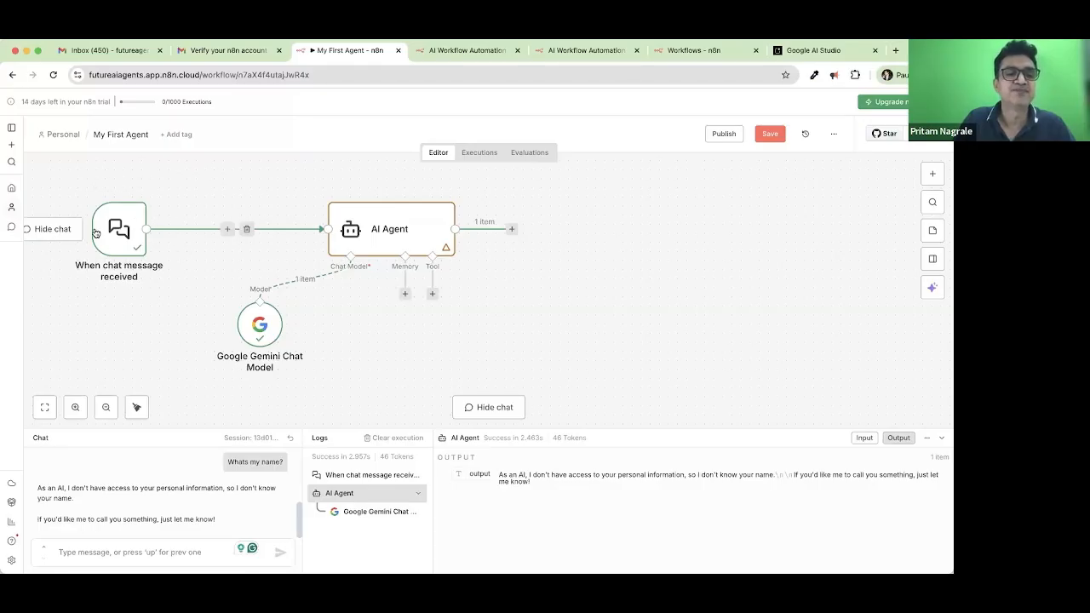
- Shift the When chat message received node slightly left and review the AI Agent node's parameters and output
mouse_move(116, 237)
left_mouse_down()
mouse_move(225, 237)
mouse_move(96, 239)
left_mouse_up()
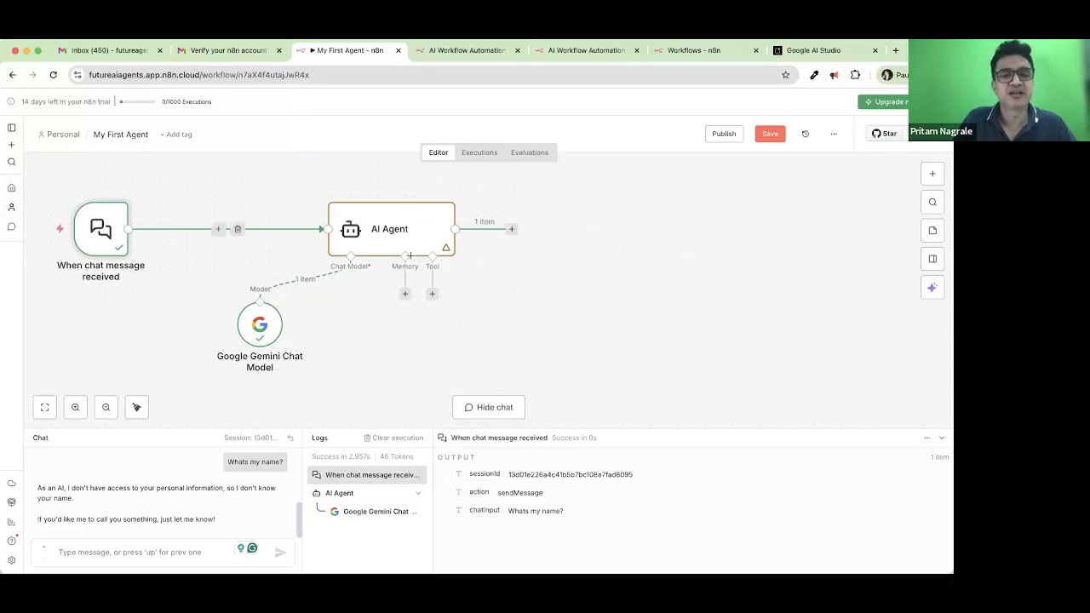
double_click(371, 232)
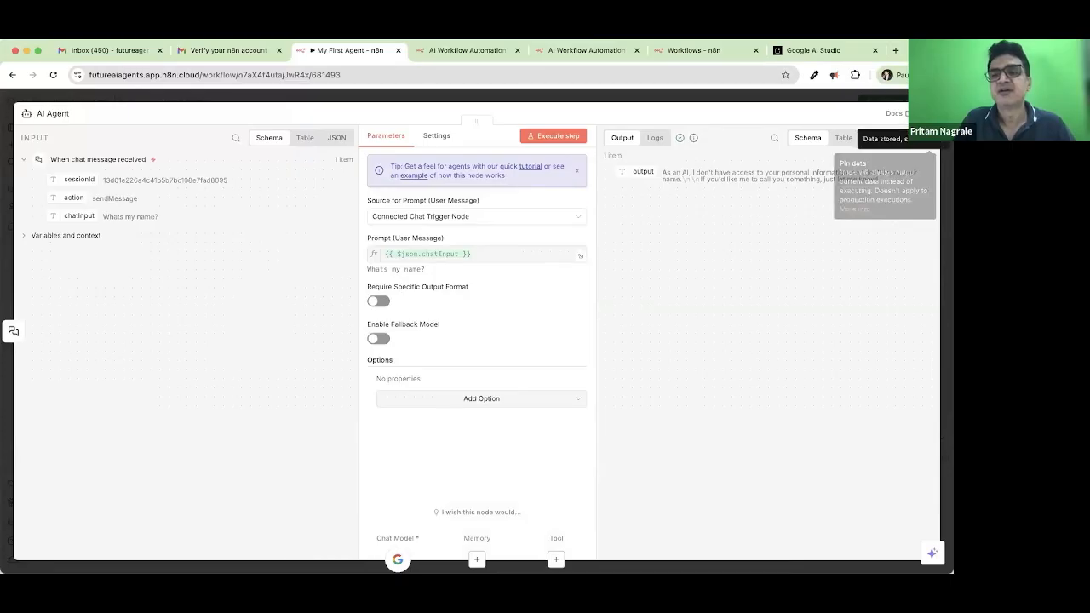
left_click(943, 143)
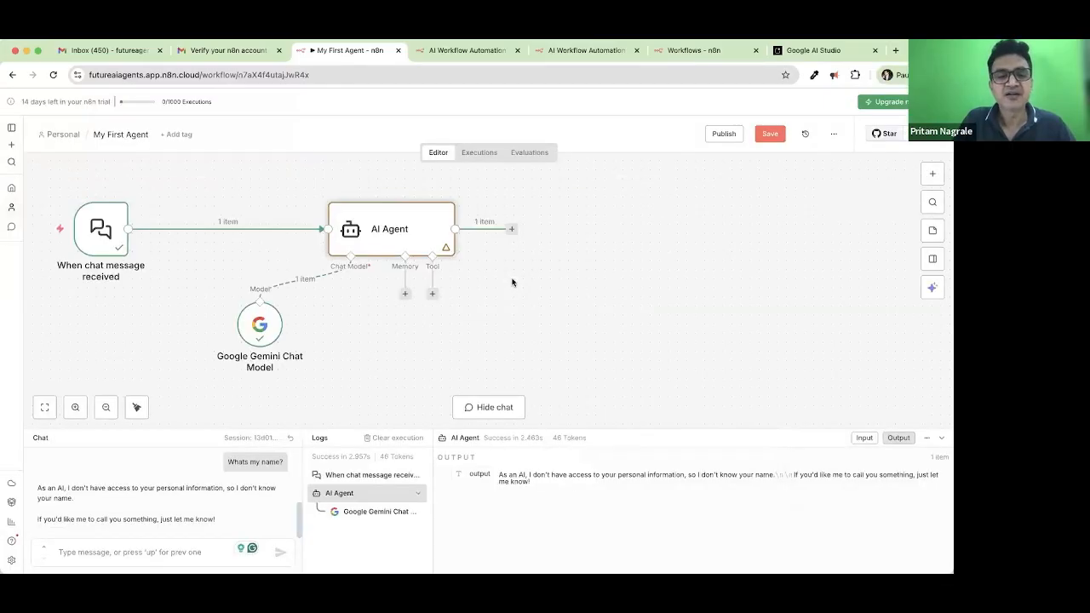
- Attach a Simple Memory node to the AI Agent and inspect the session ID coming from the chat trigger
left_click(405, 293)
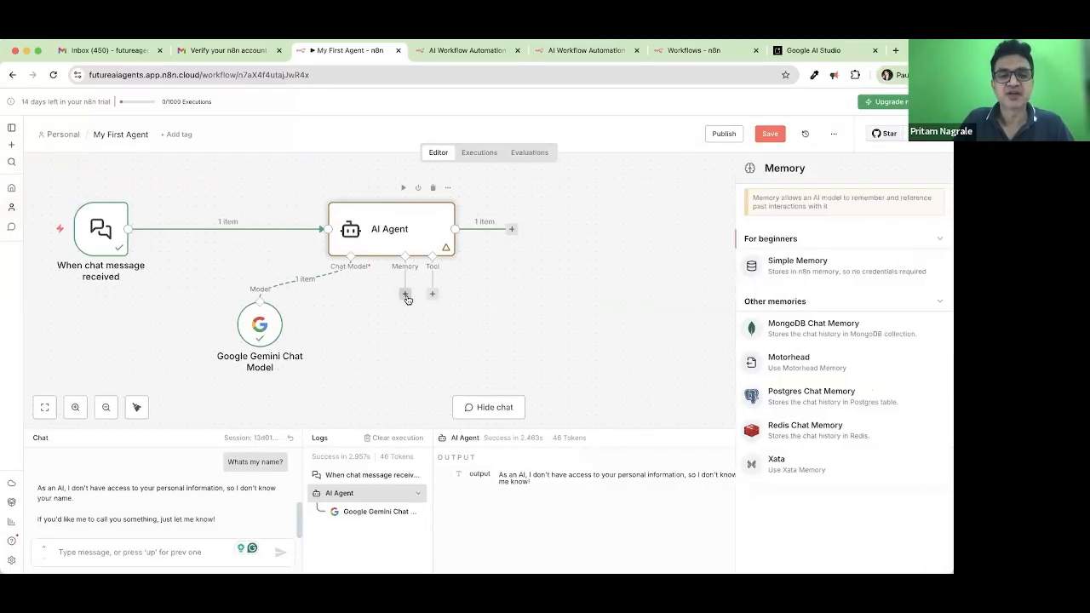
left_click(797, 261)
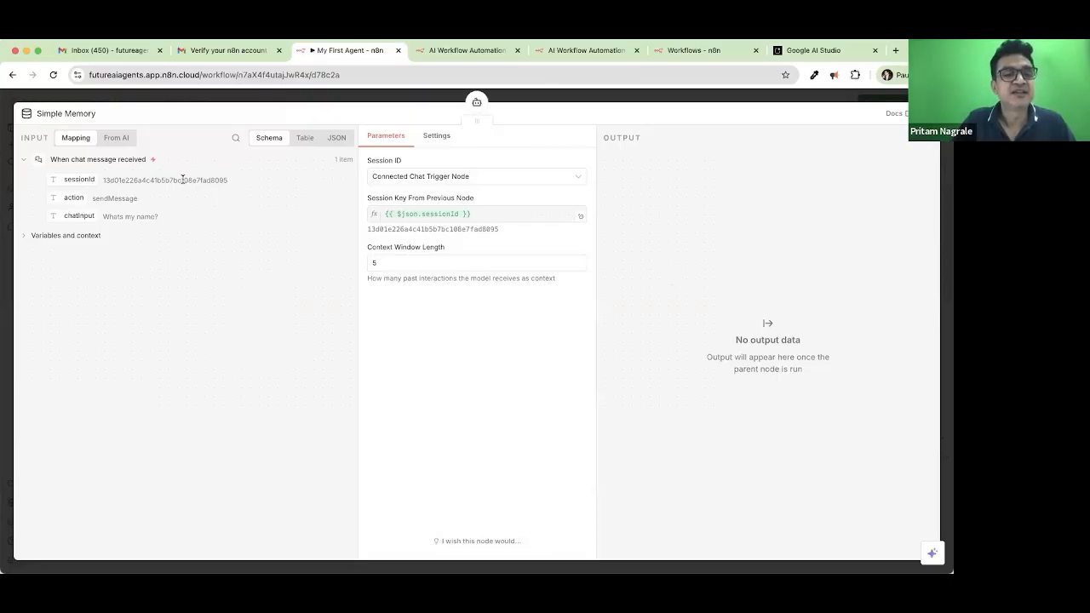
double_click(103, 181)
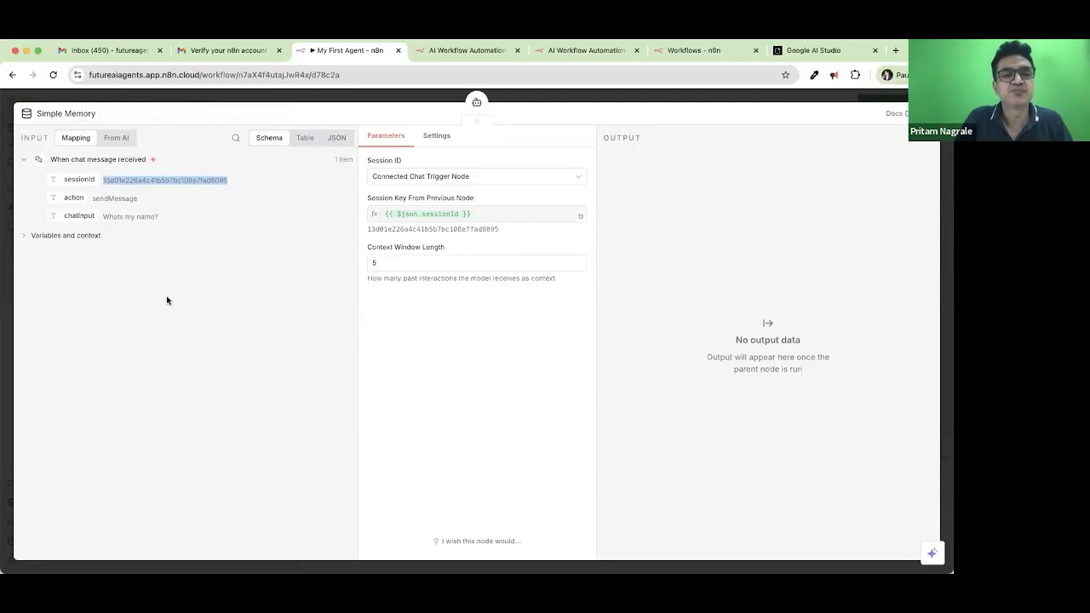
left_click(233, 312)
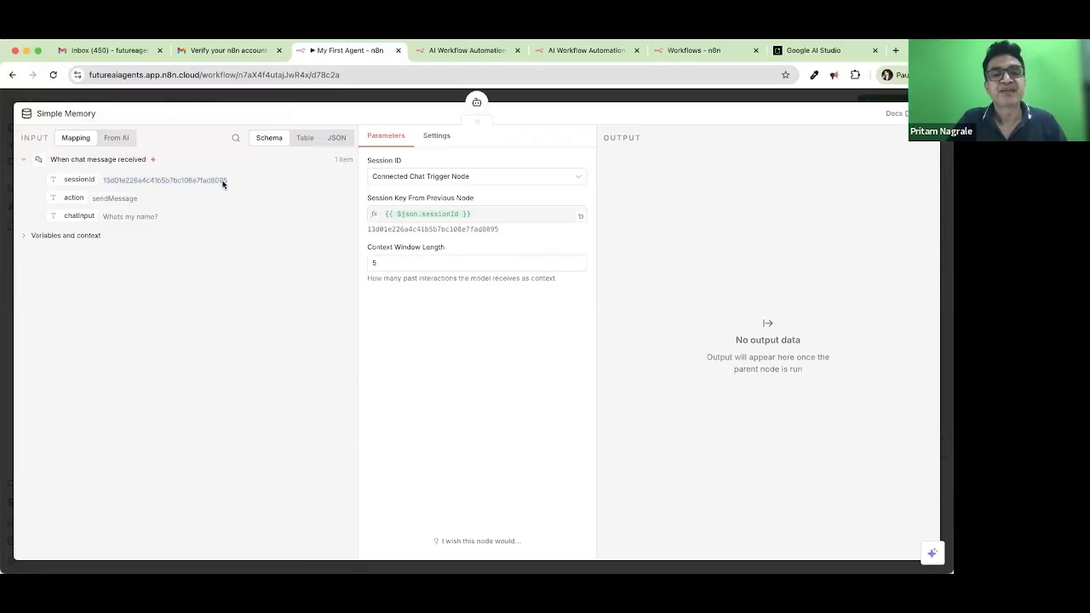
- Set the Simple Memory node's context window length to 10 and return to the workflow canvas
double_click(386, 262)
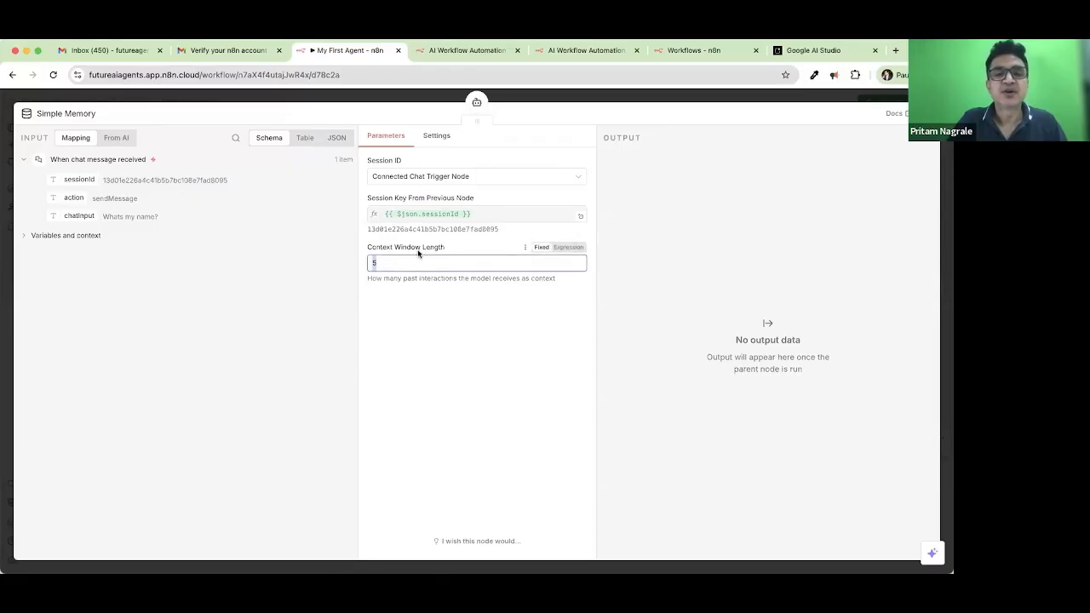
left_click(415, 342)
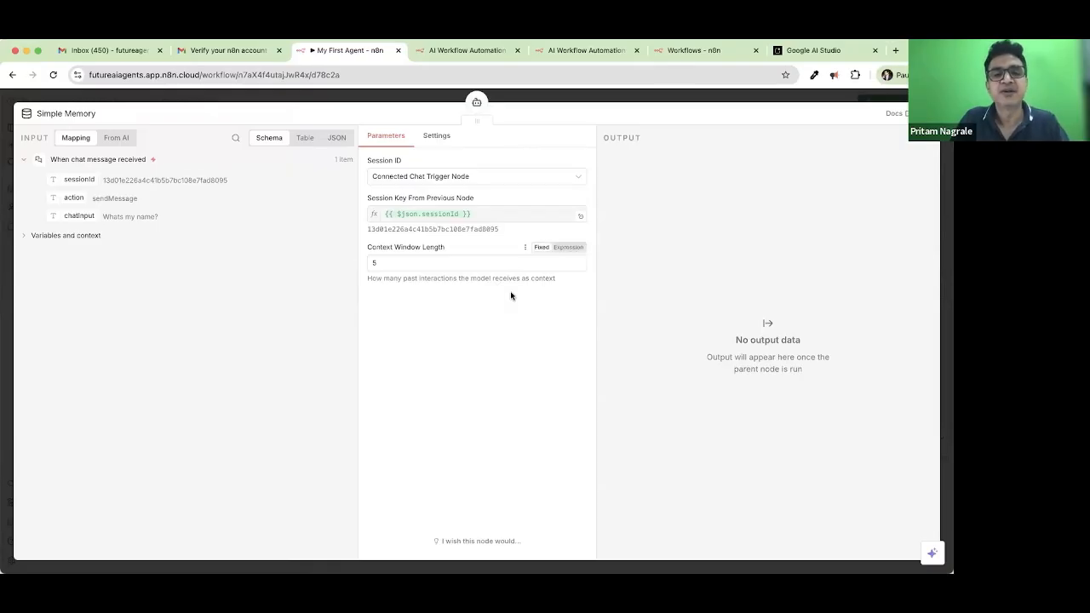
double_click(383, 263)
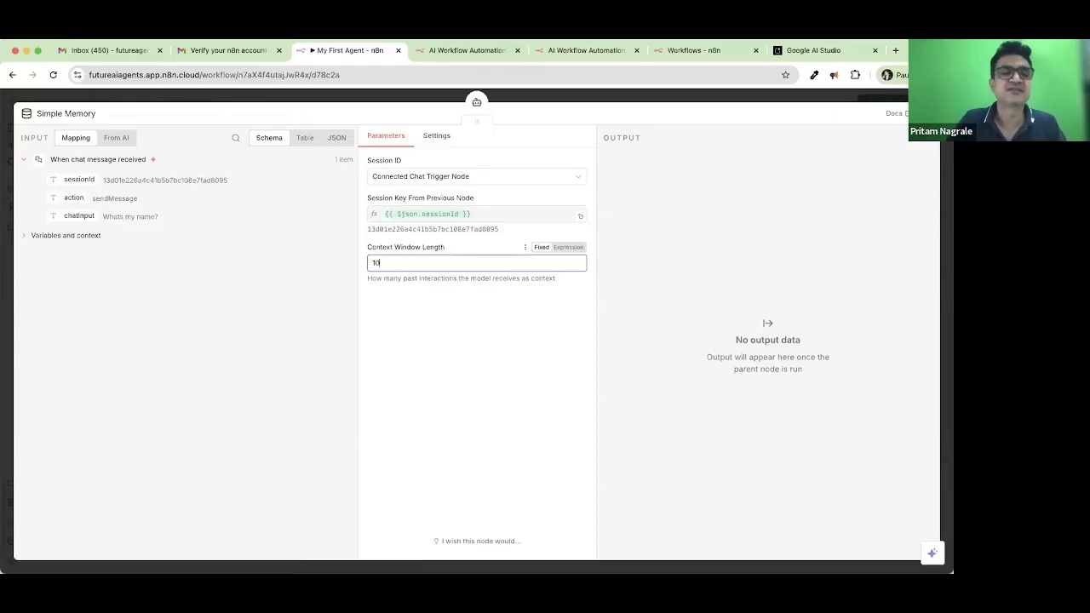
left_click(490, 329)
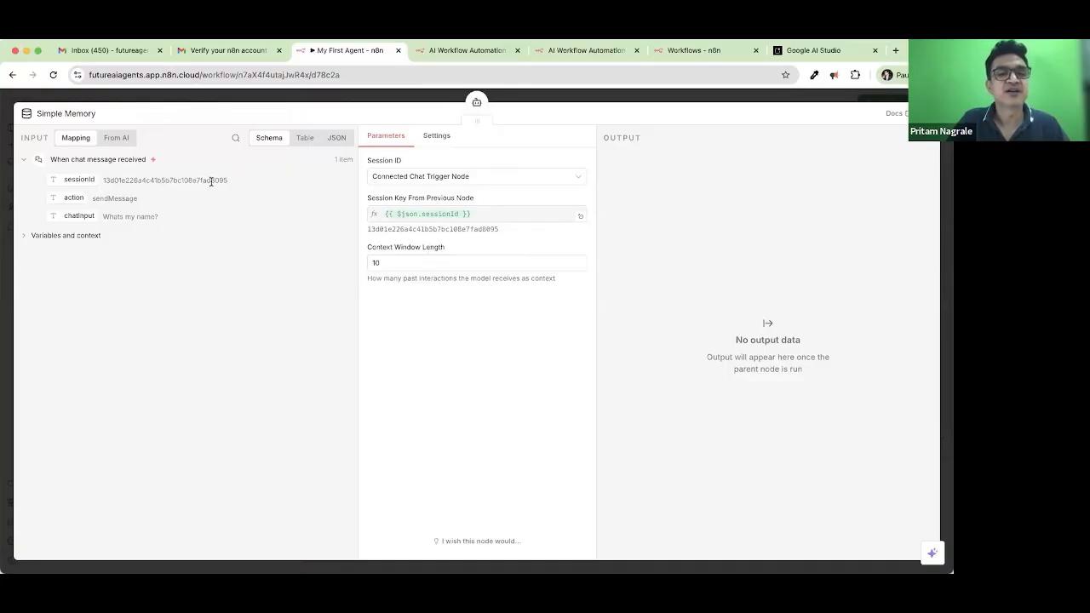
left_click_drag(212, 182, 228, 183)
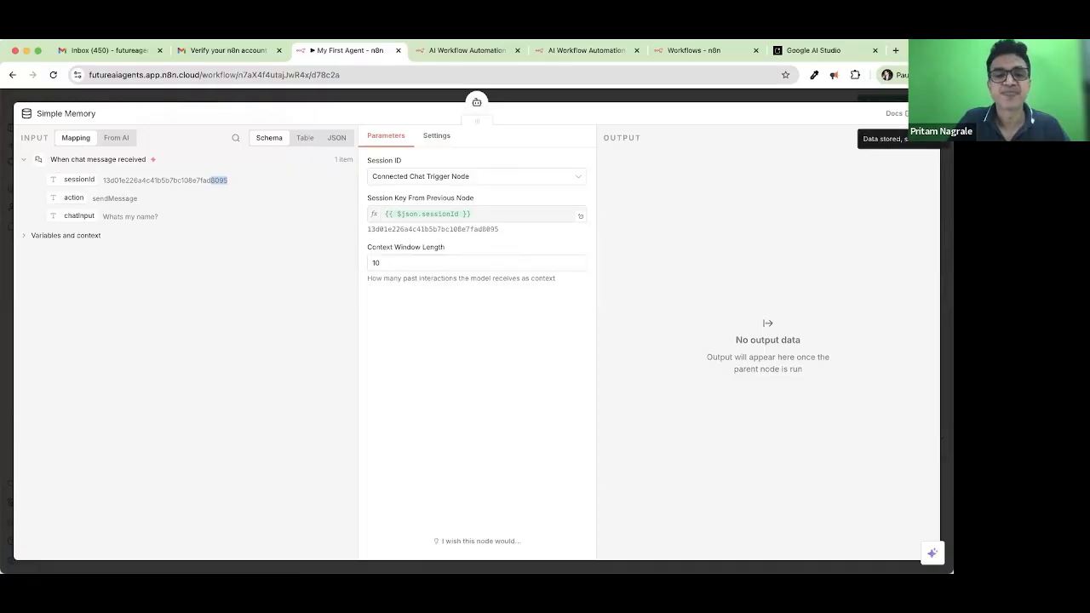
left_click(945, 145)
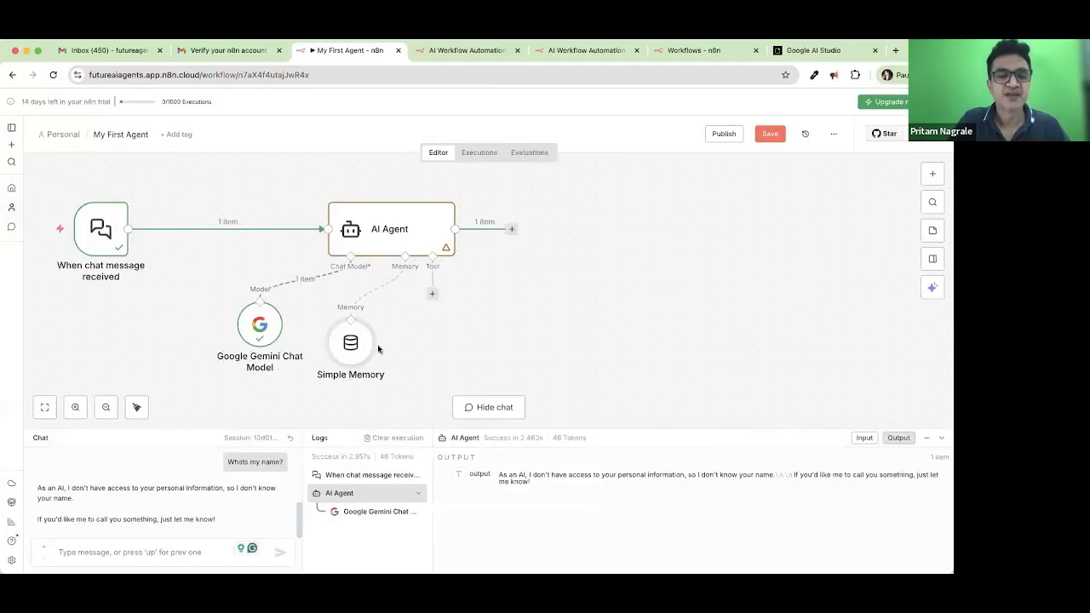
- Reset the chat session and send the message "hi" to run the agent with memory
left_click(289, 439)
left_click(130, 545)
type("hi")
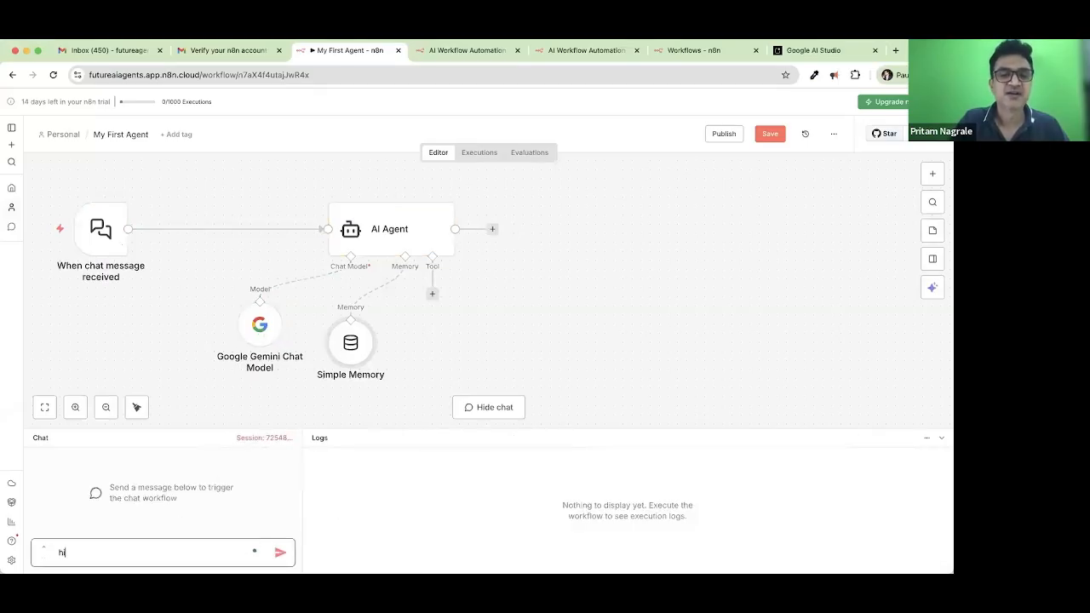
key("Return")
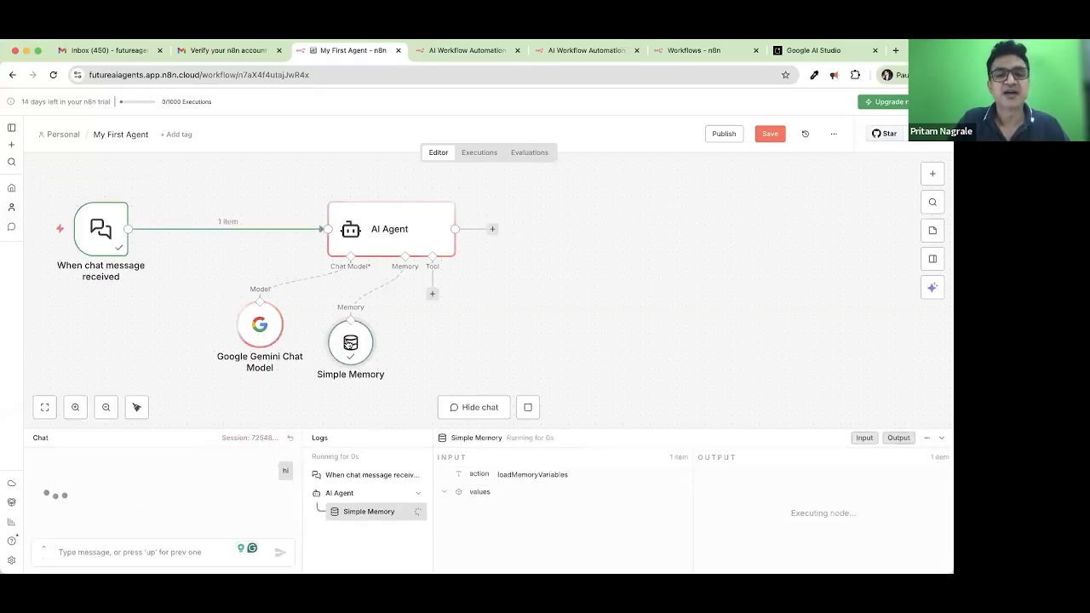
- Examine the Simple Memory node's saved input, output and chat history, then return to the workflow canvas
double_click(352, 345)
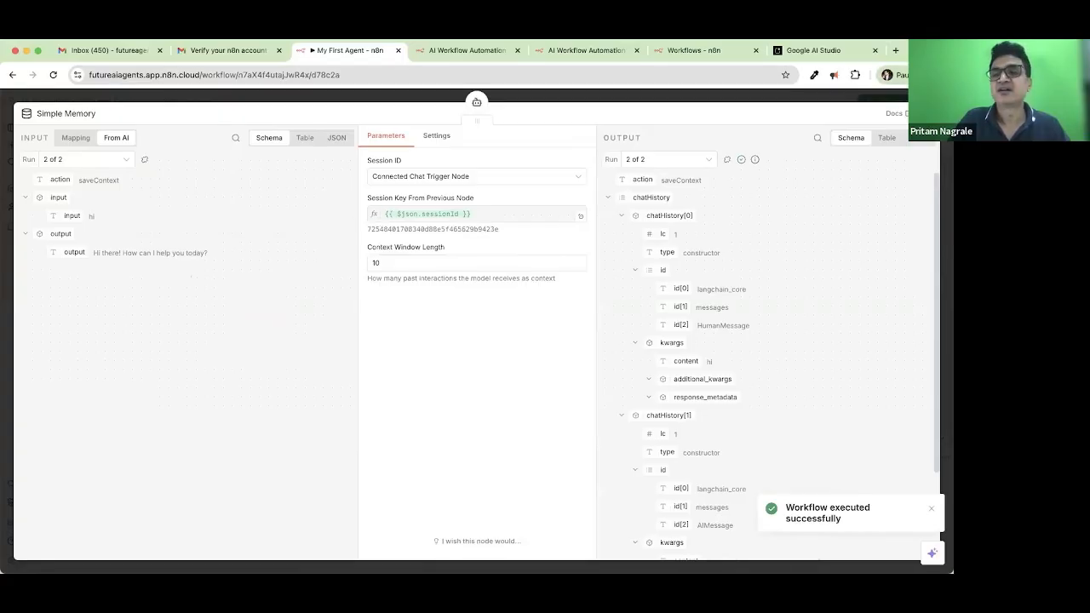
key("Escape")
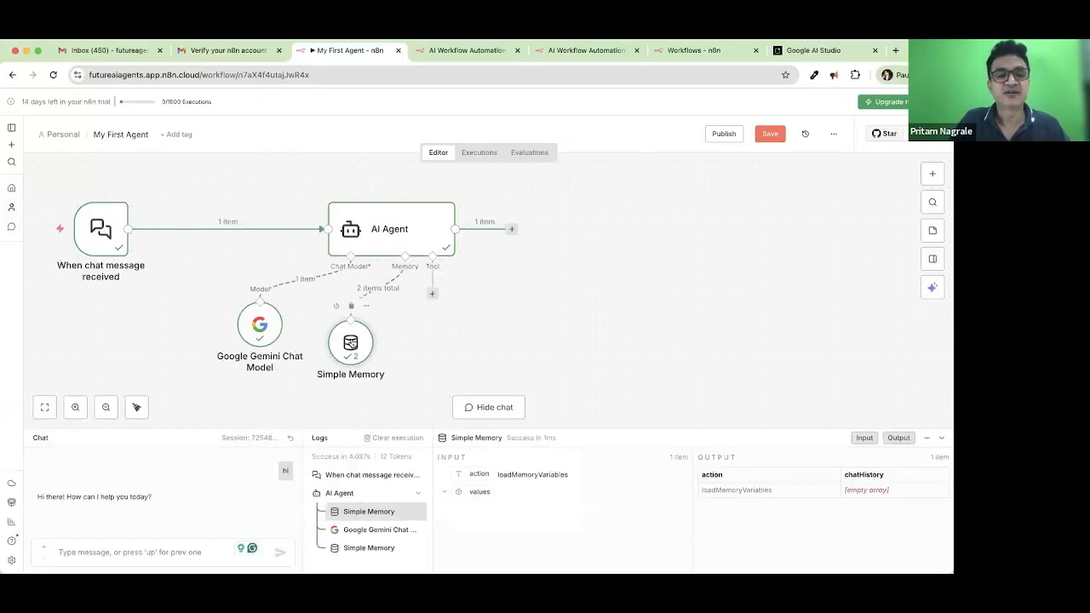
double_click(350, 341)
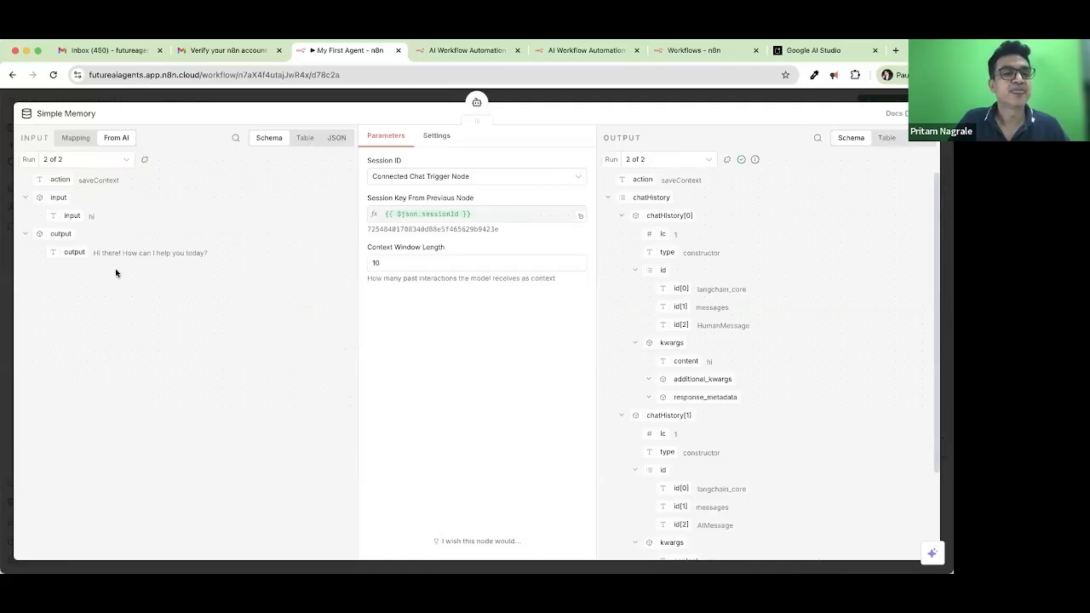
left_click(25, 199)
left_click(25, 200)
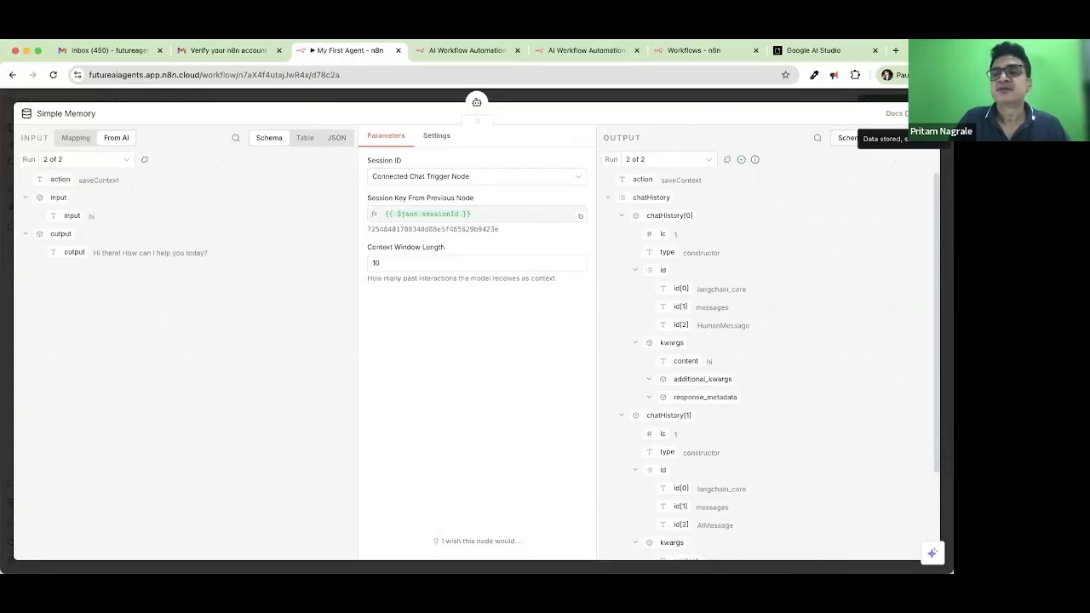
key("Escape")
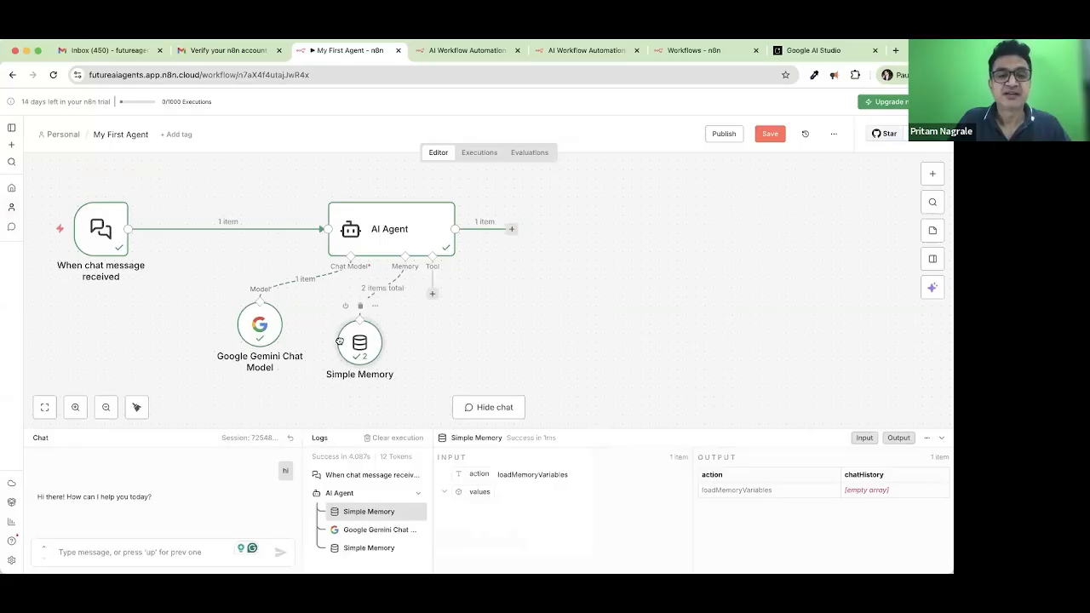
- Shift the Simple Memory node slightly on the canvas and send the chat message "test" to the agent
left_click_drag(339, 340, 321, 341)
left_click(130, 553)
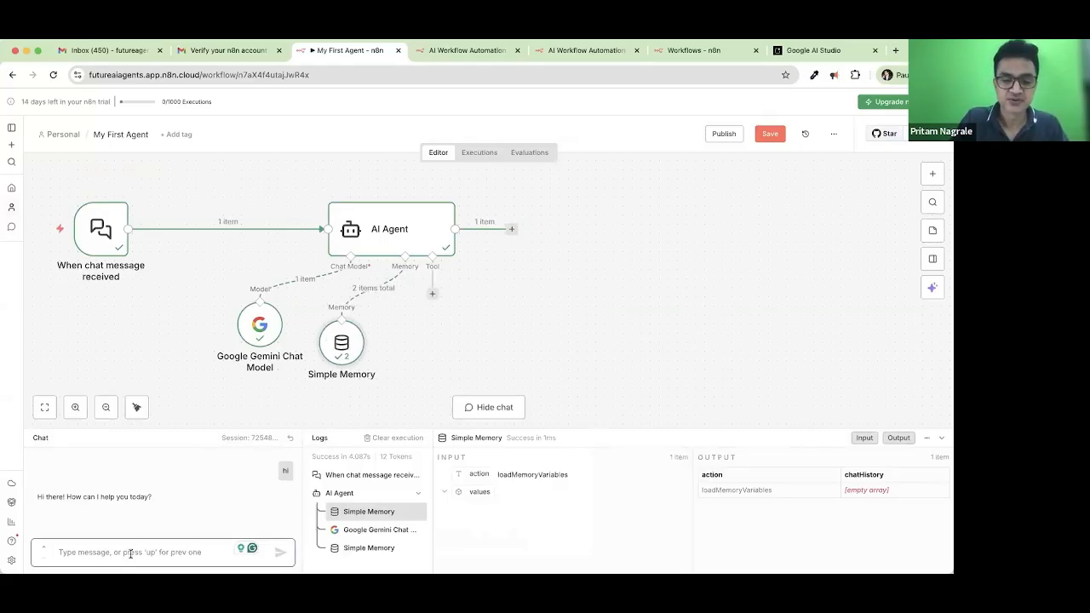
type("test")
key("Return")
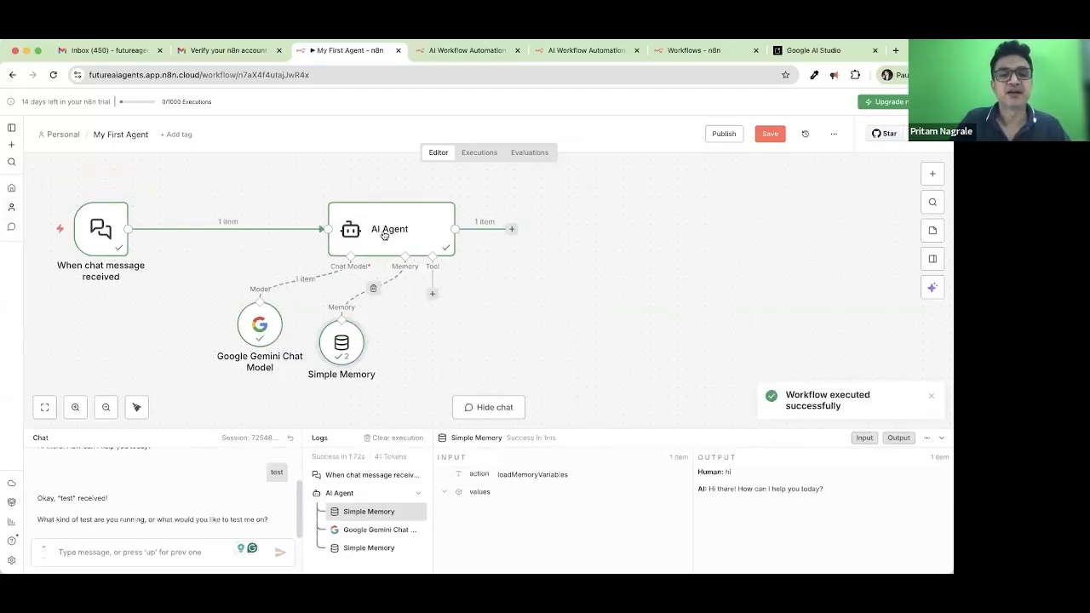
- Examine the Simple Memory node's session key and stored chat history, then return to the workflow canvas
left_click(344, 349)
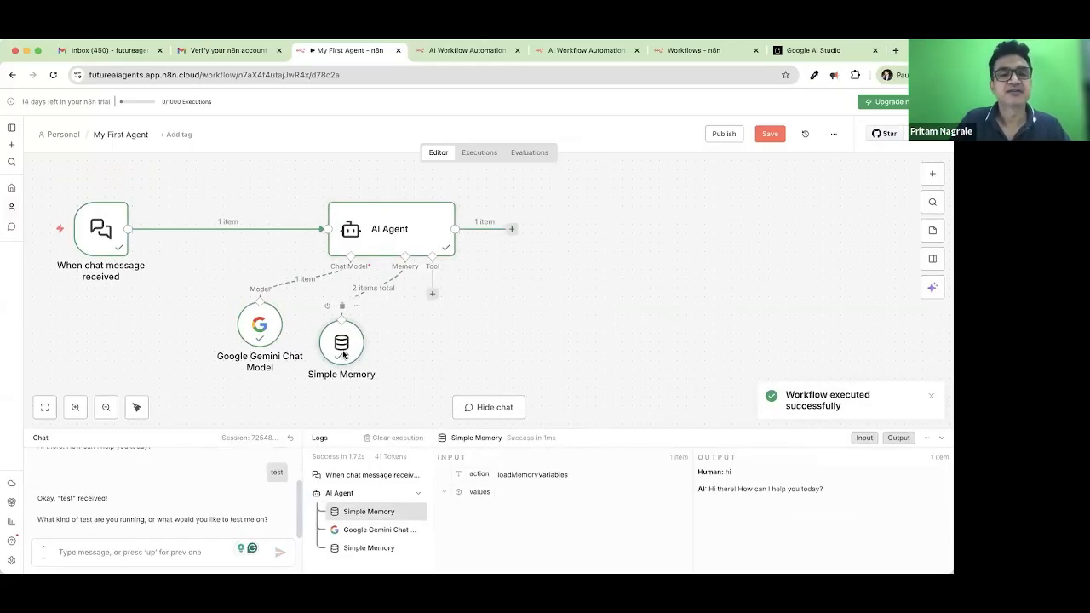
double_click(344, 350)
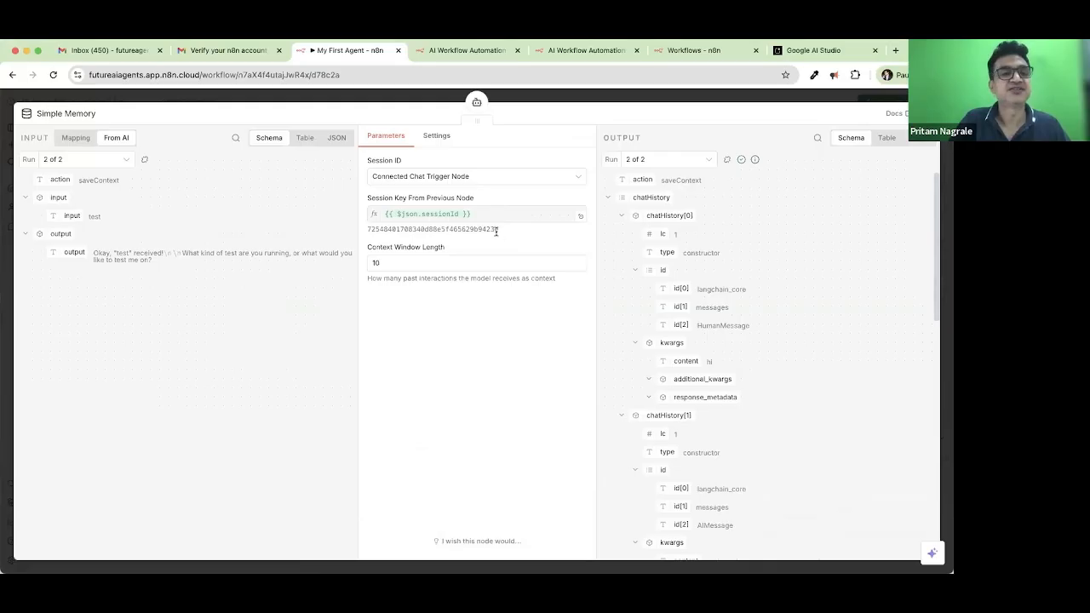
left_click_drag(496, 231, 380, 228)
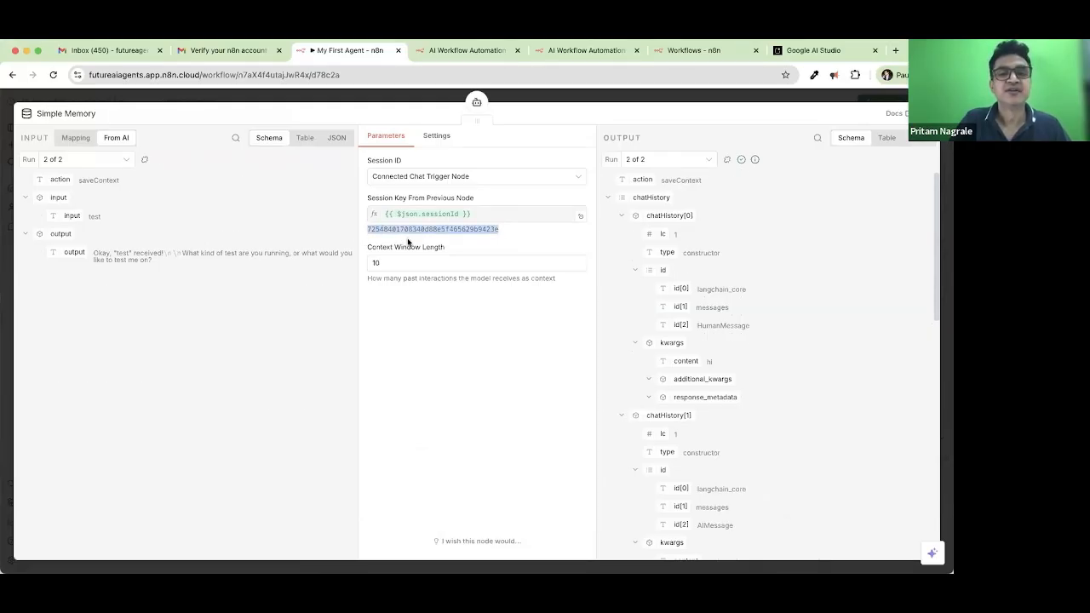
left_click(480, 231)
left_click_drag(480, 230, 509, 233)
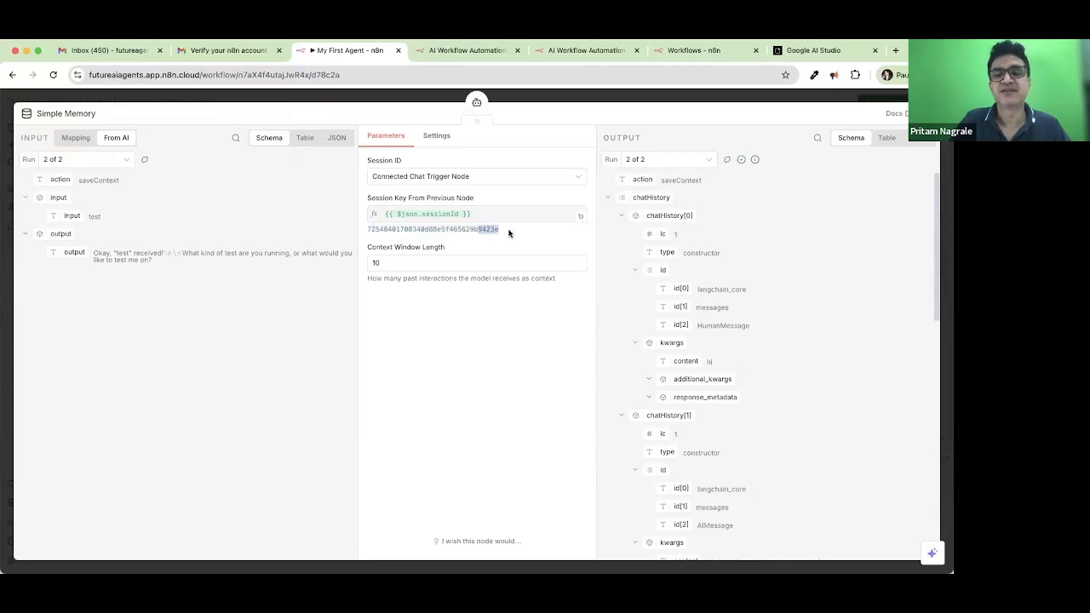
left_click(945, 144)
- Save the workflow and reload the page to recheck the Simple Memory node's session key and data
left_click(772, 137)
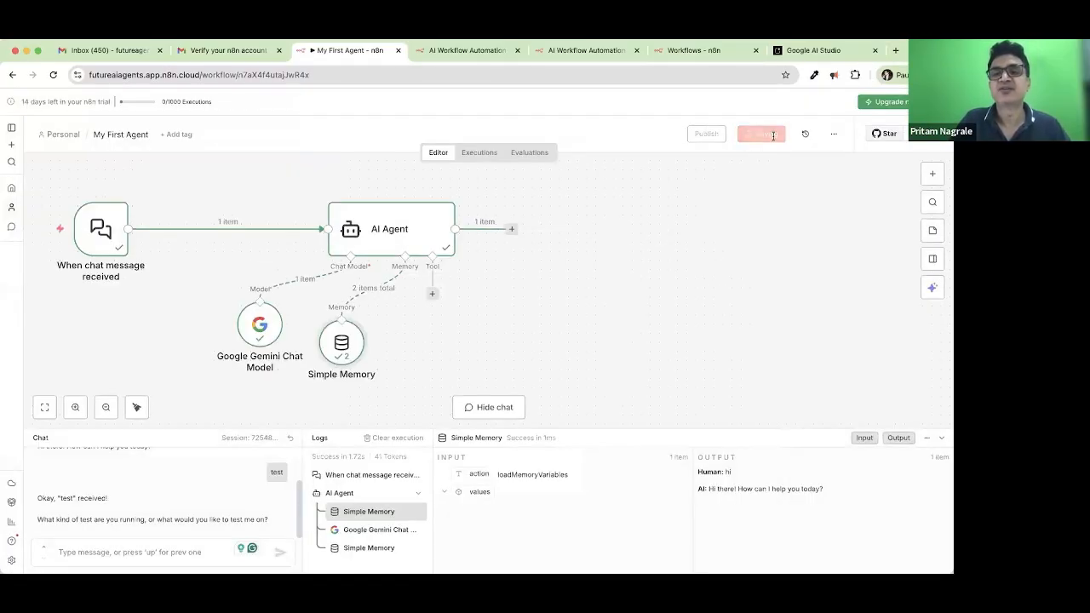
left_click(53, 75)
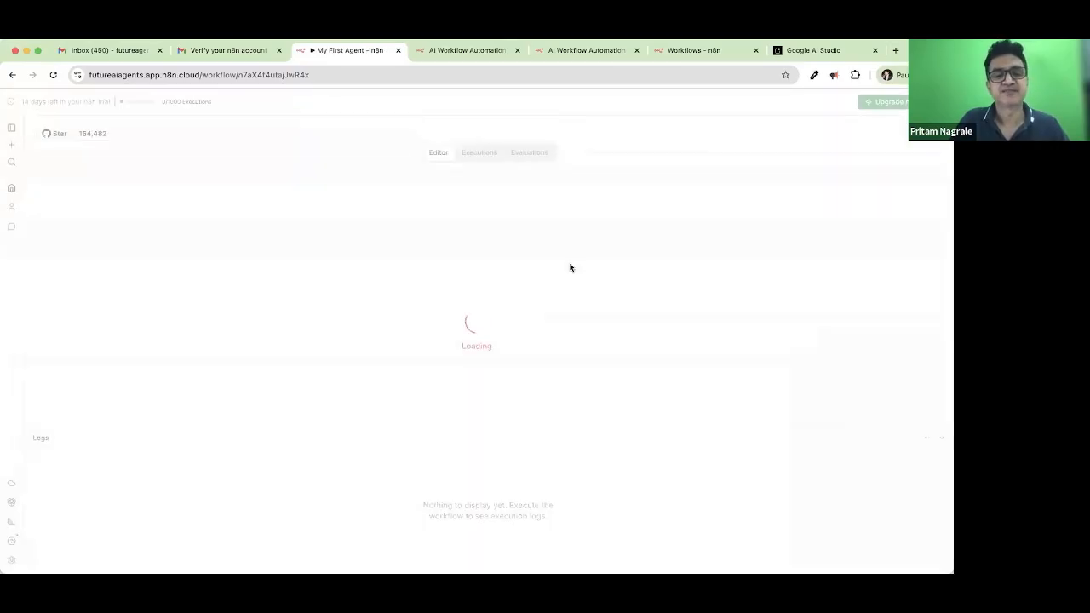
scroll(434, 330, "right", 3)
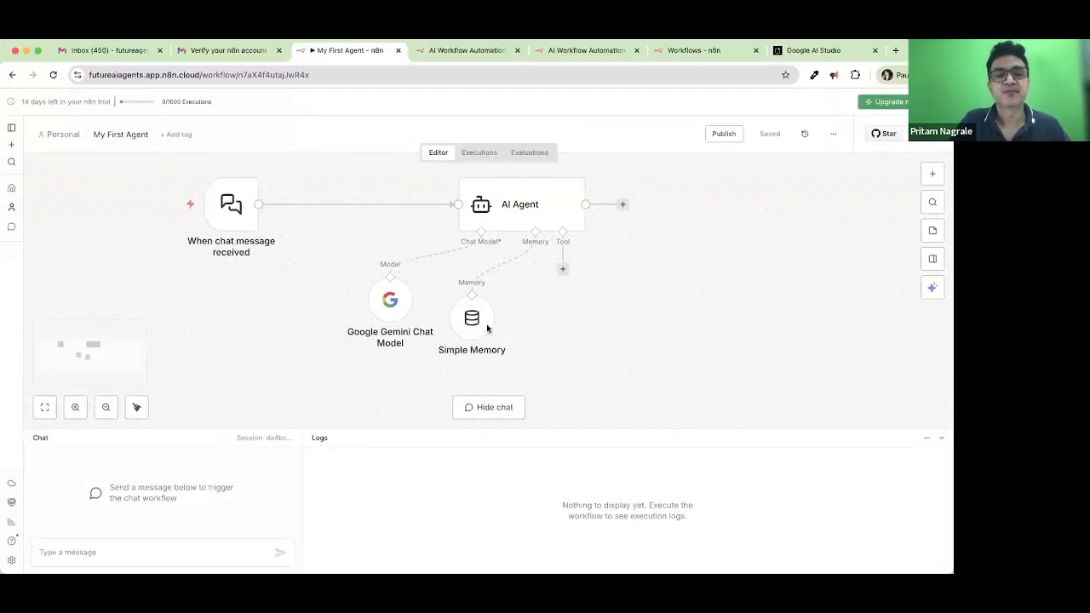
double_click(457, 322)
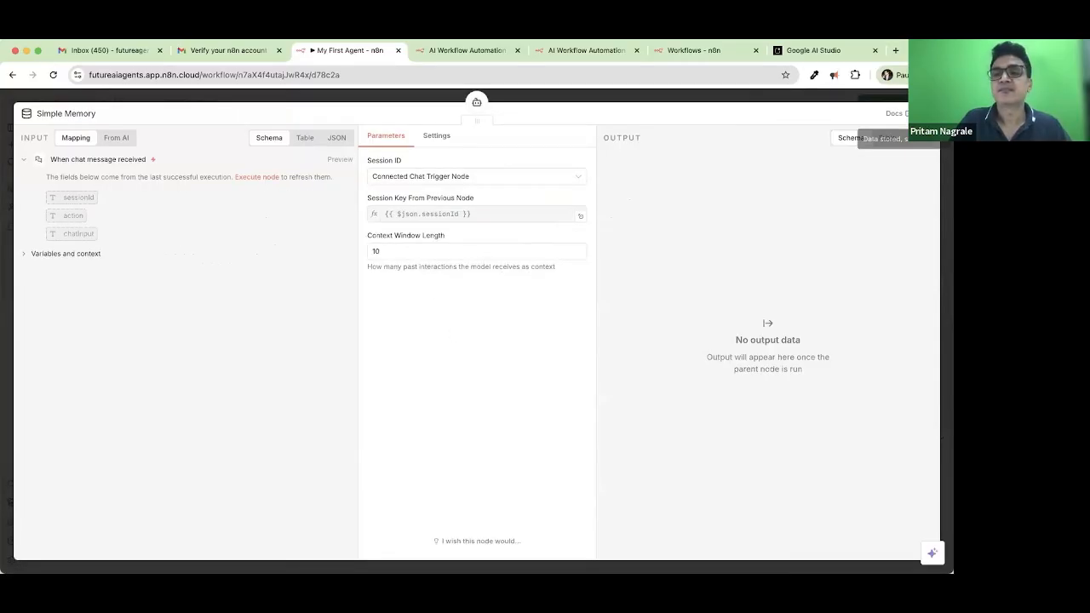
left_click(926, 113)
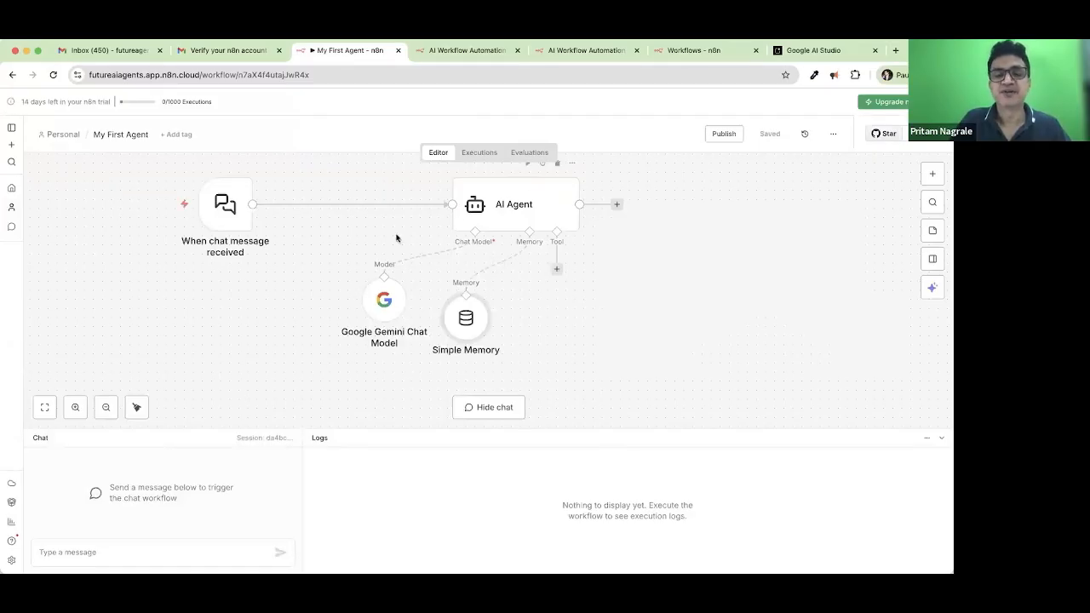
- Send the message "hi" in the fresh chat session to run the agent
left_click(118, 551)
type("hi")
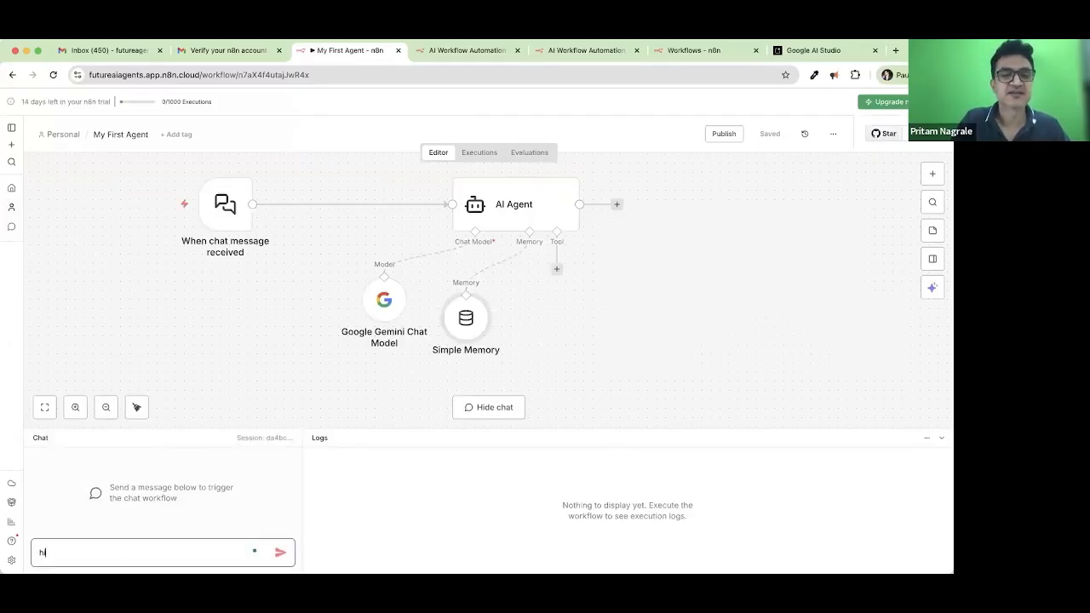
left_click(280, 551)
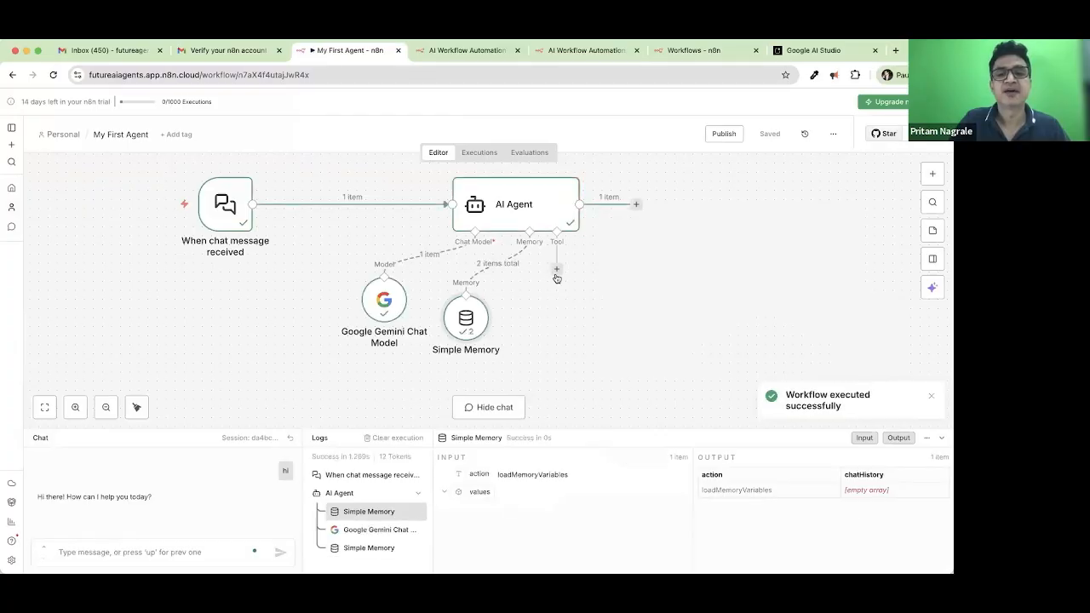
- Inspect the AI Agent node's session ID, chat input and output, then return to the workflow canvas
double_click(491, 208)
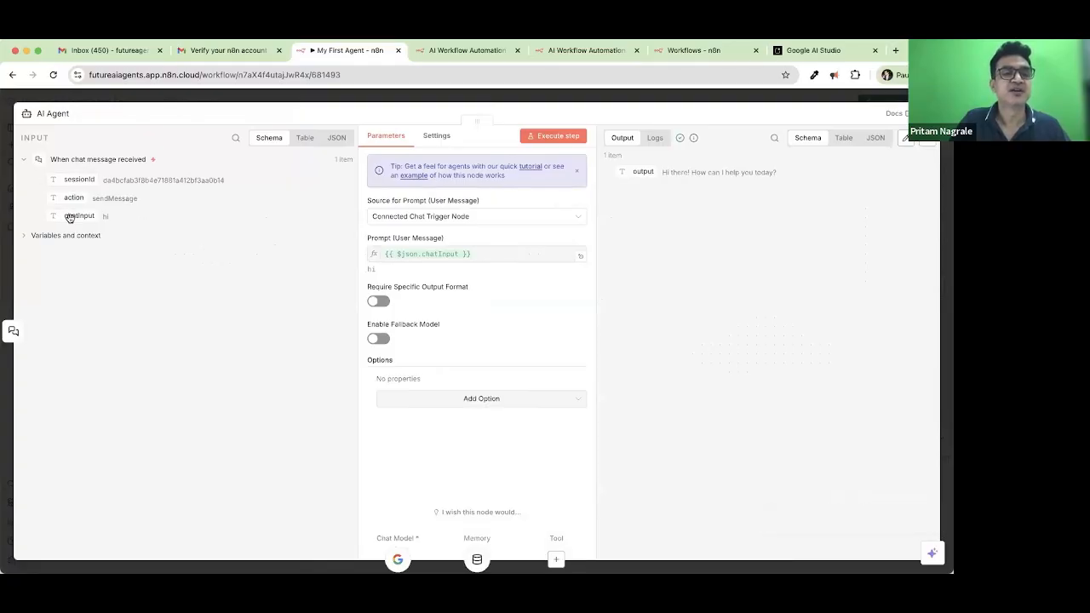
key("Escape")
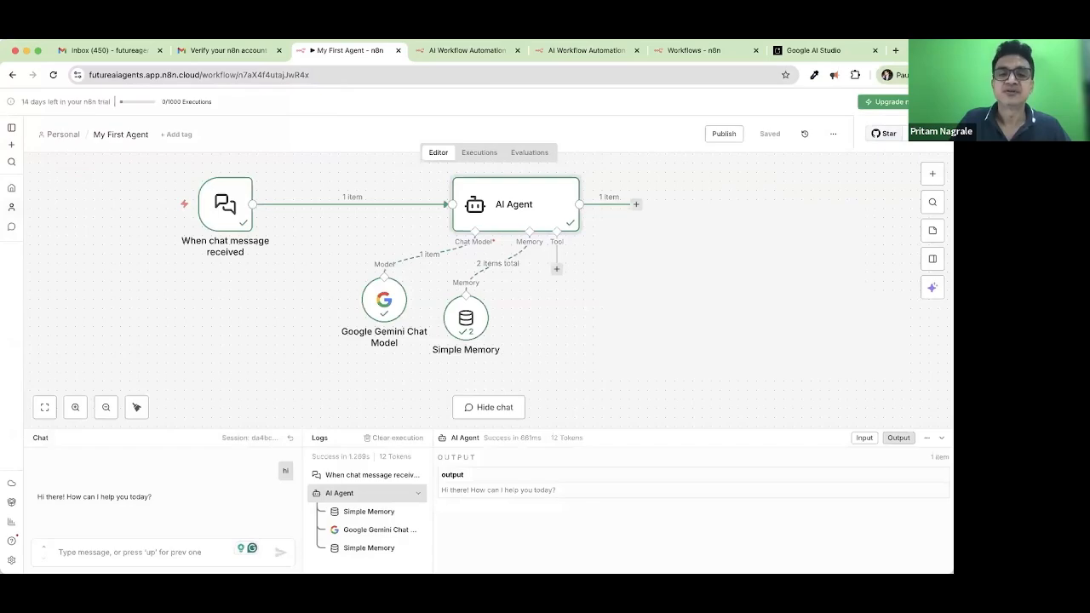
scroll(594, 324, "down", 1)
scroll(594, 324, "up", 1)
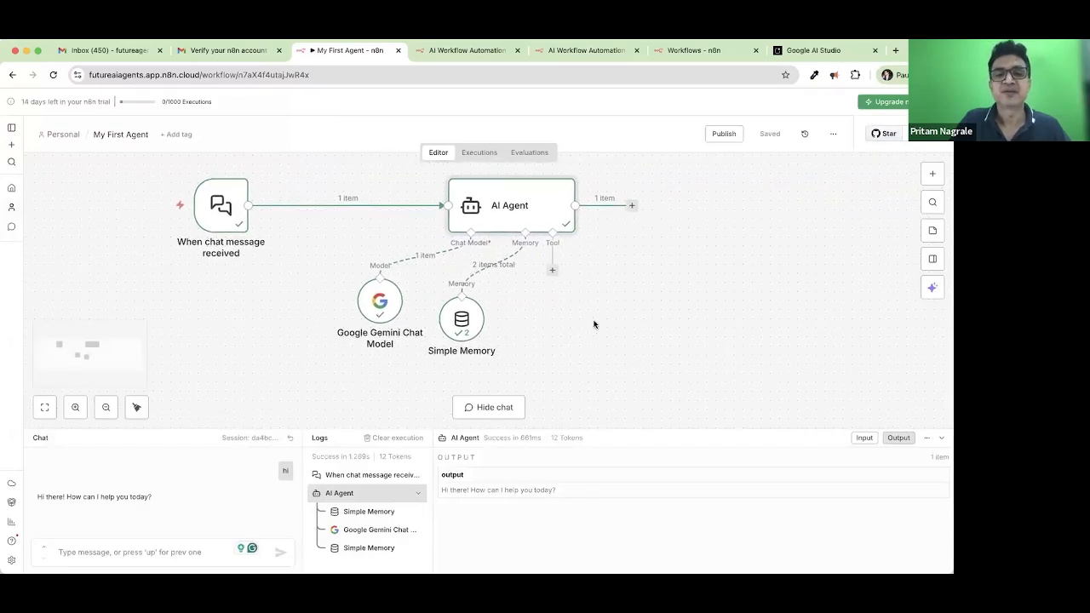
- Send the agent a chat message that introduces the sender by first name
left_click(133, 553)
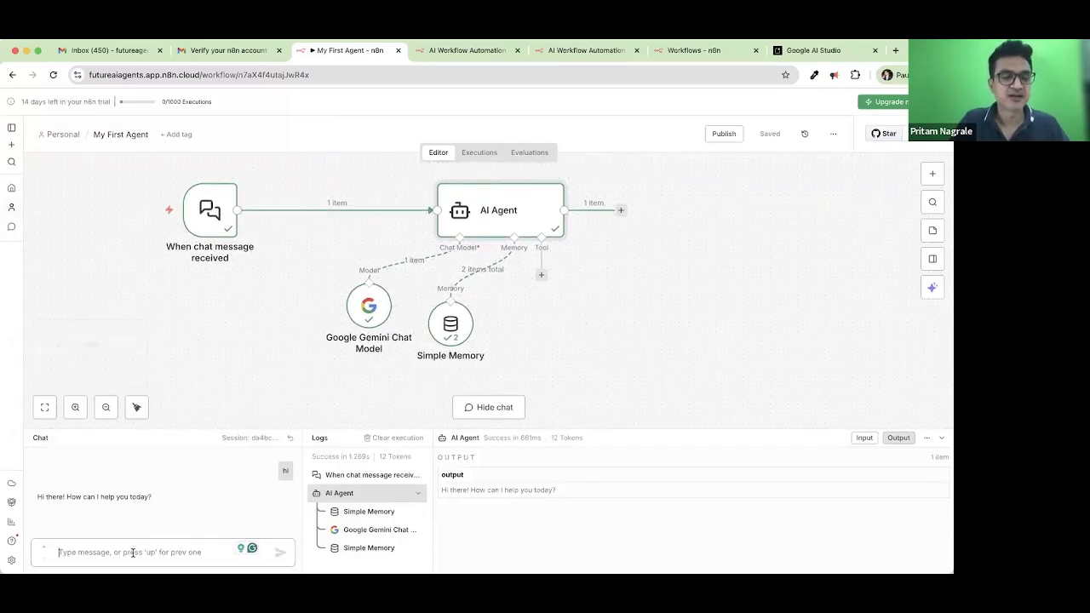
type("i am")
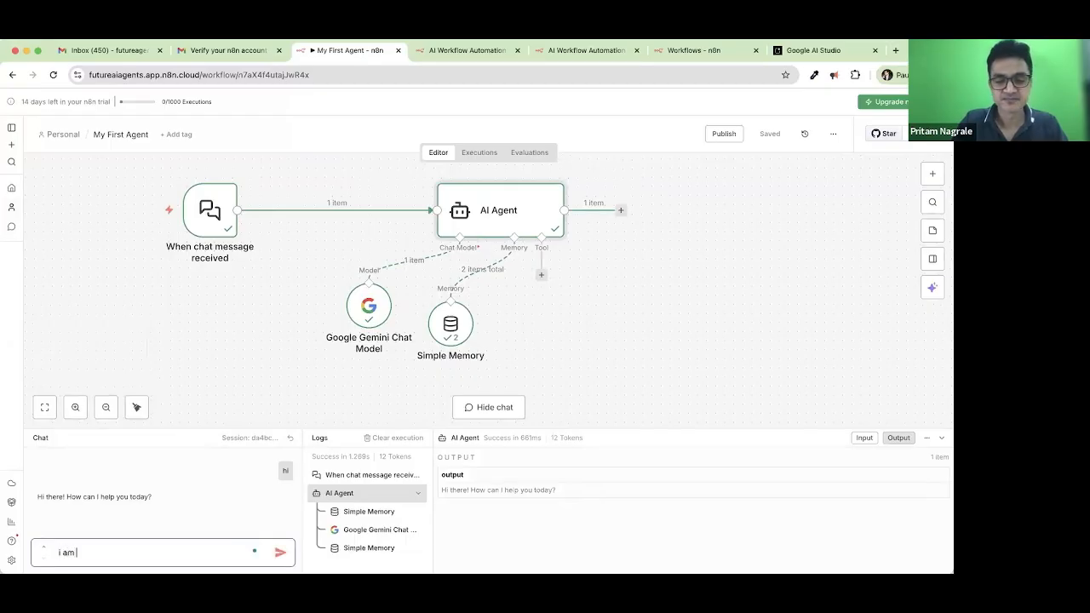
type(" Pritam")
key("Return")
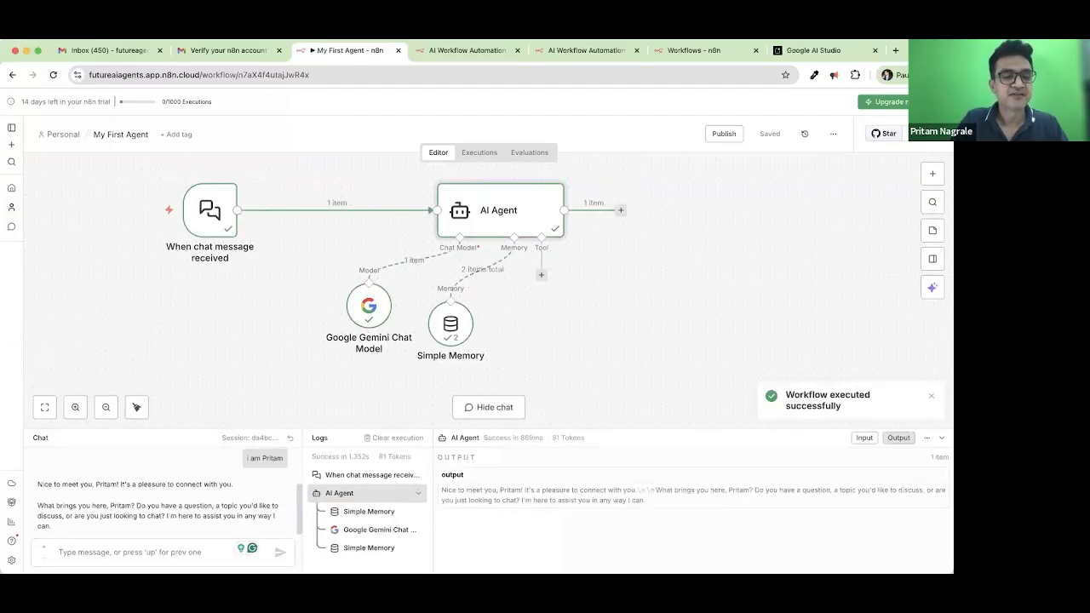
- Send the agent a second chat message stating the sender's surname
left_click(75, 553)
type("My s")
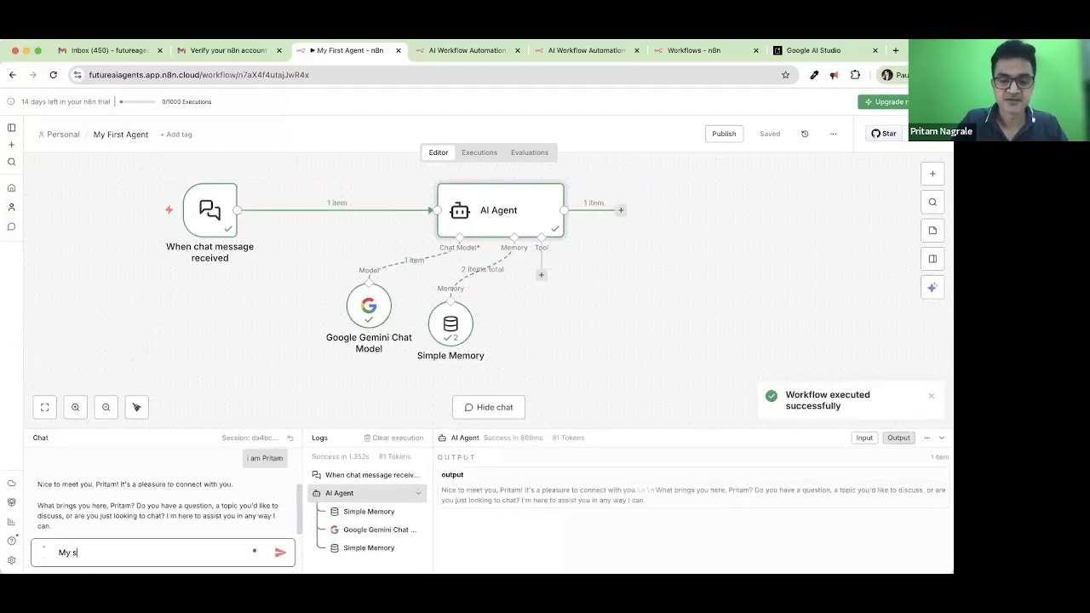
type("urame")
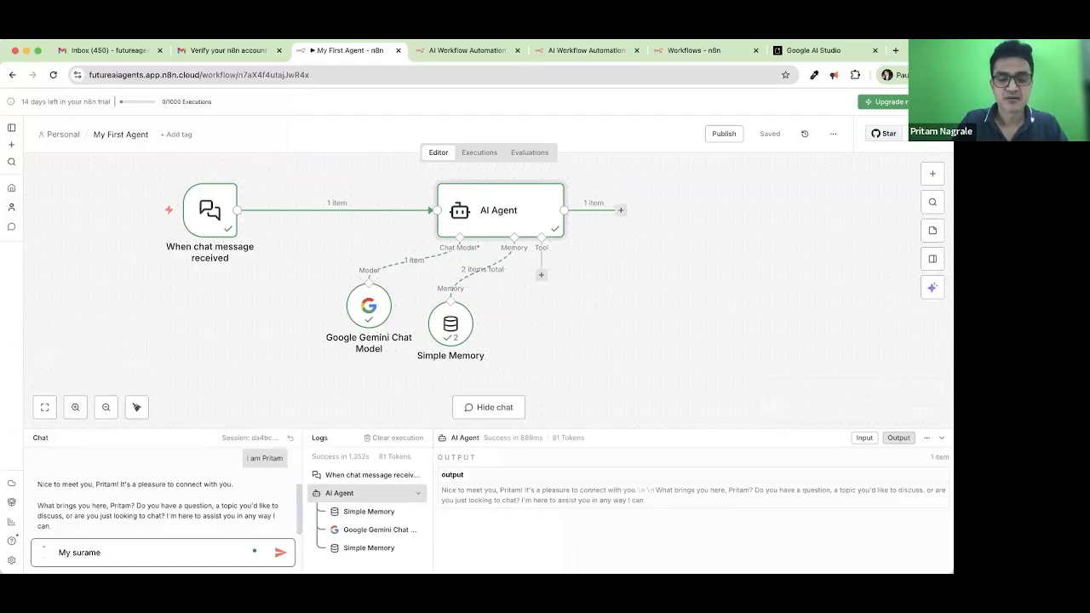
type(" is Nagrale")
key("Return")
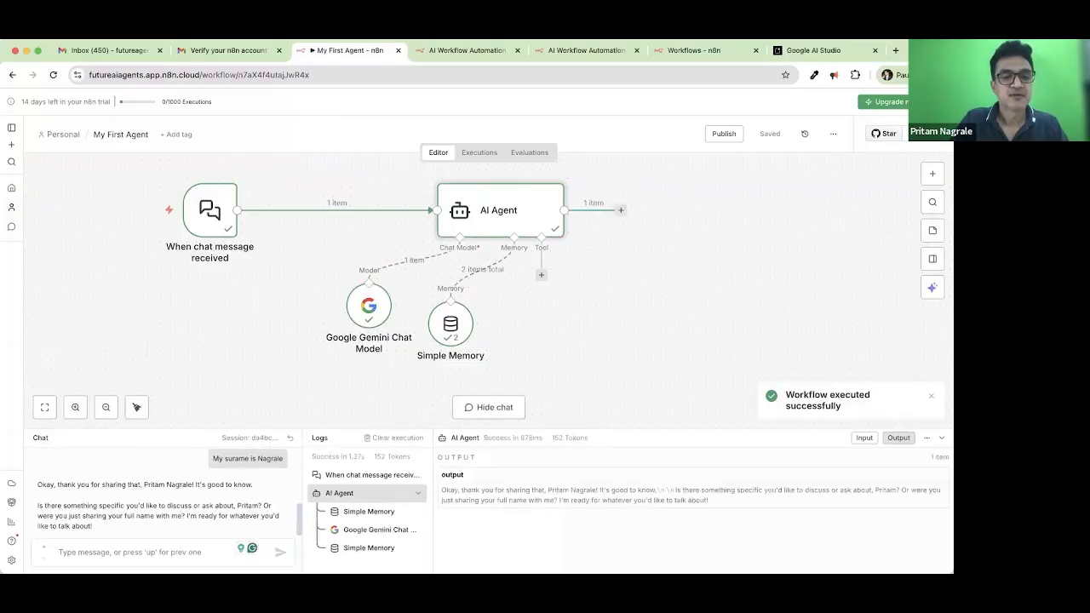
- Send the chat message "I am a markters" to tell the agent the sender's profession
left_click(83, 552)
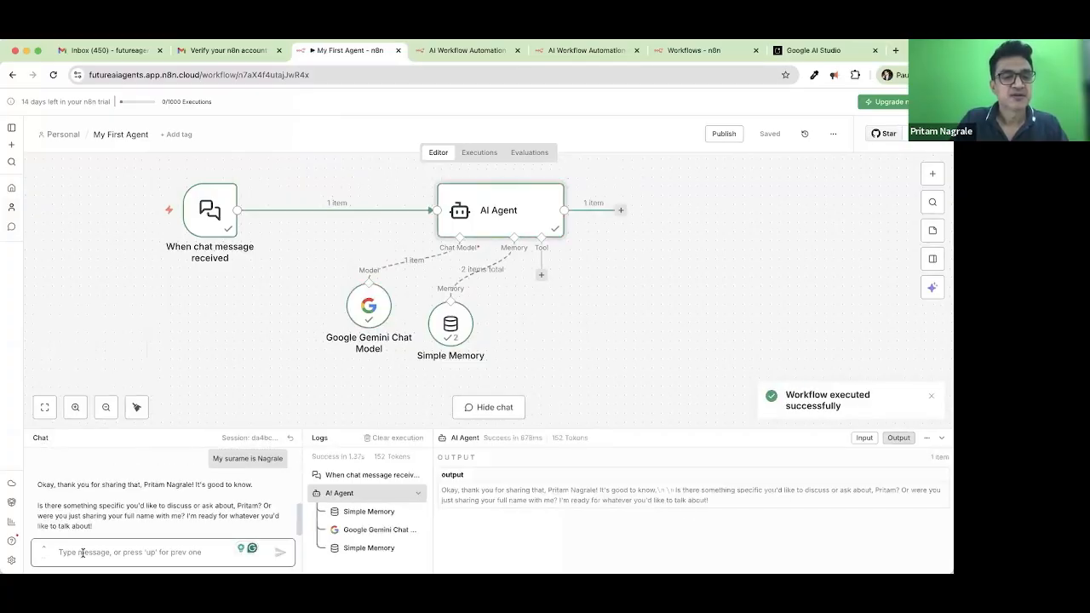
type("I")
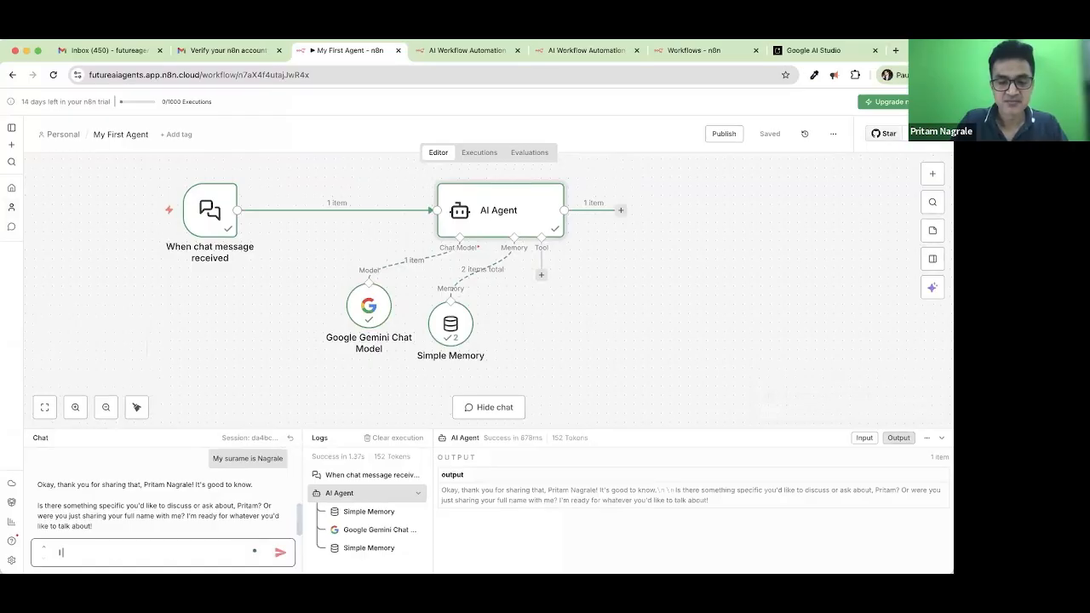
type(" am a mark")
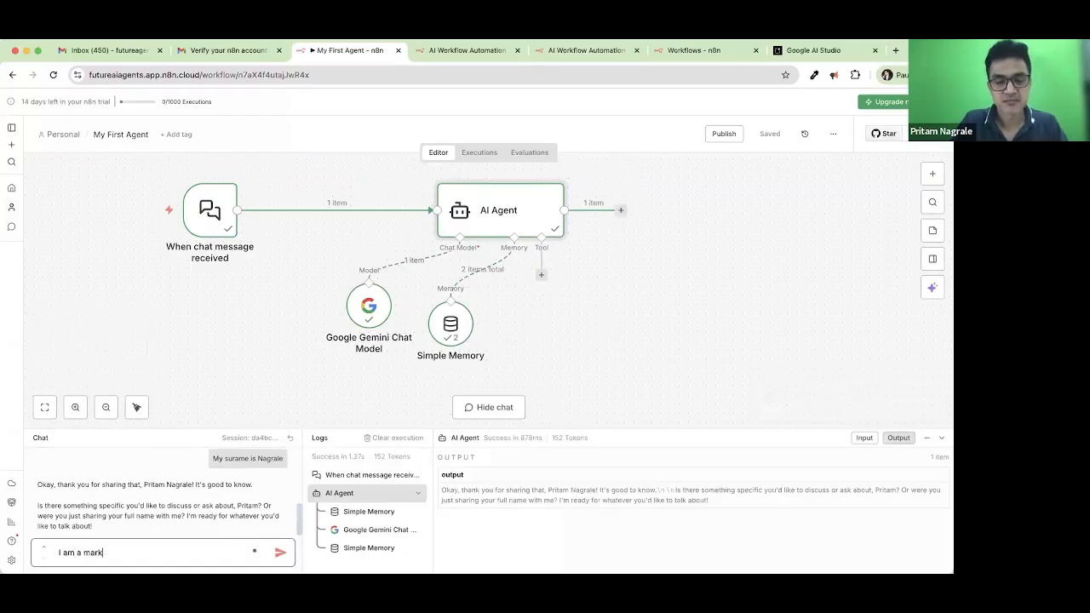
type("ters")
key("Return")
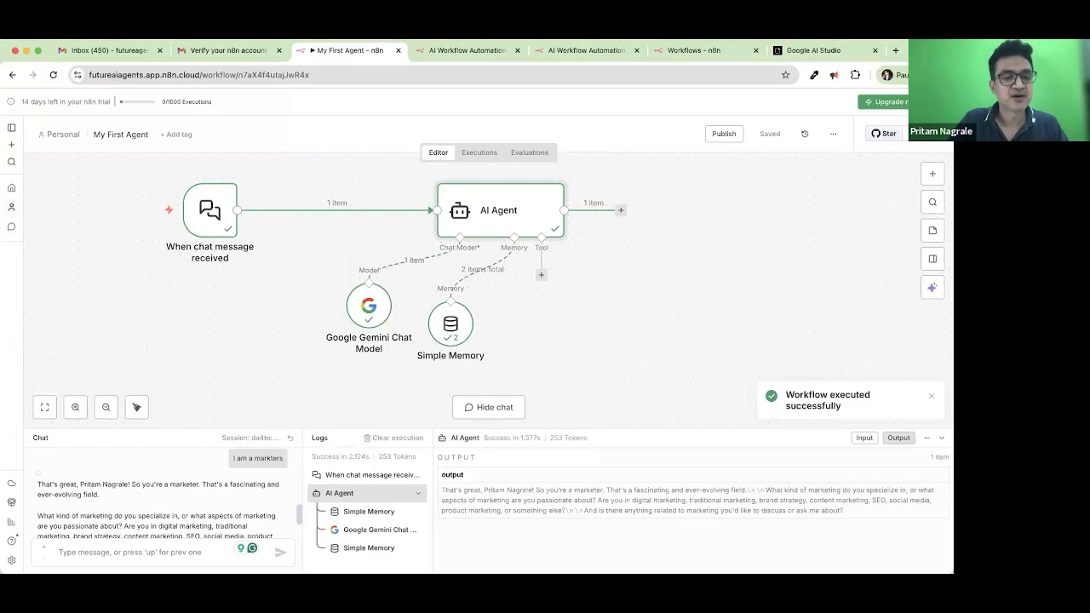
- Ask the agent "who am I?" in the chat to test its memory of the conversation
left_click(97, 546)
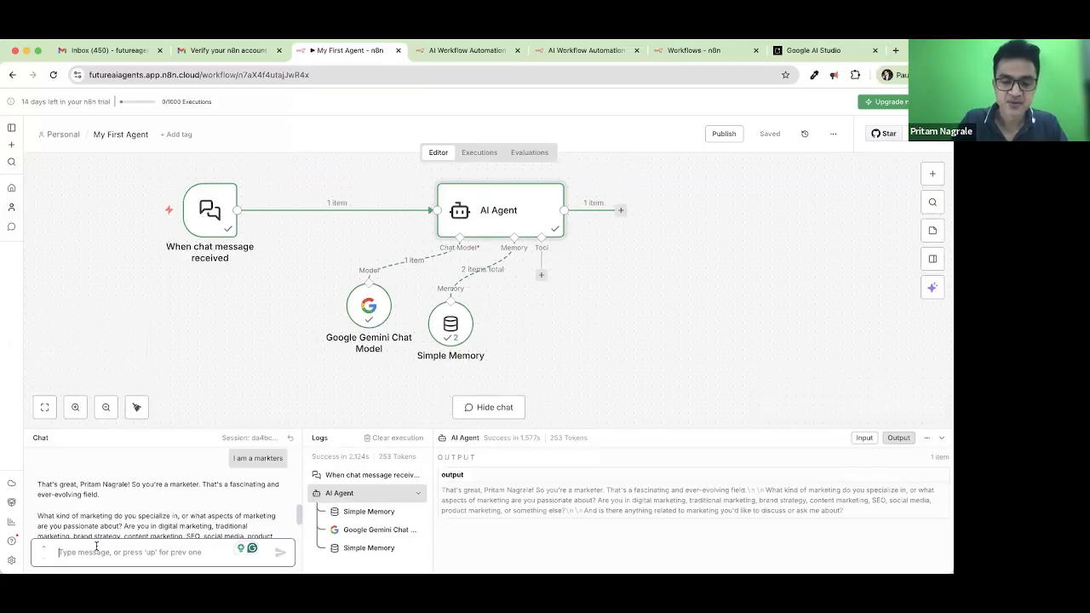
type("who am ")
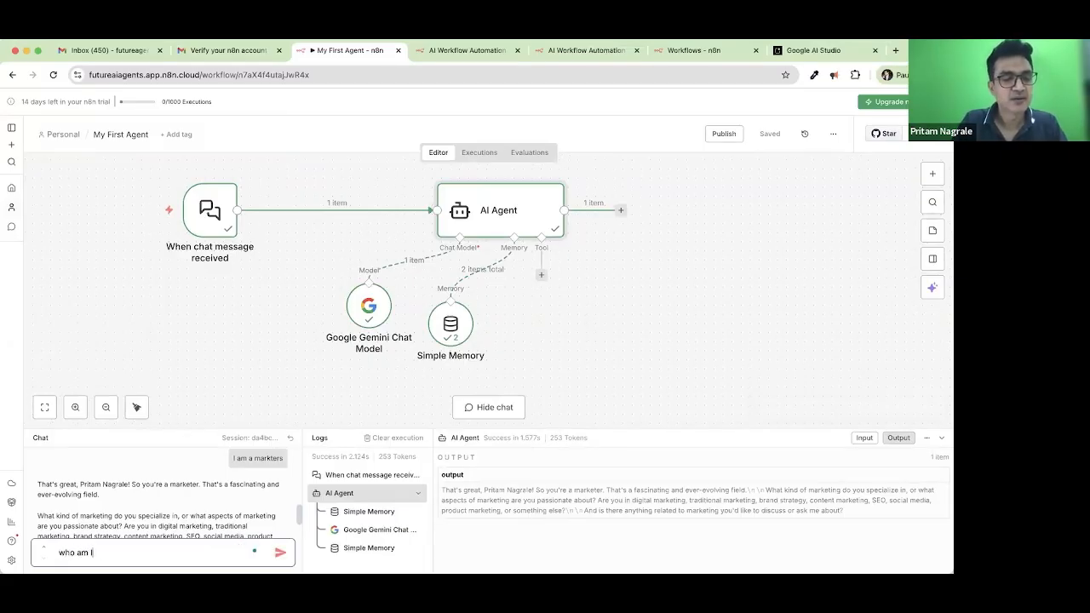
type("I?")
key("Return")
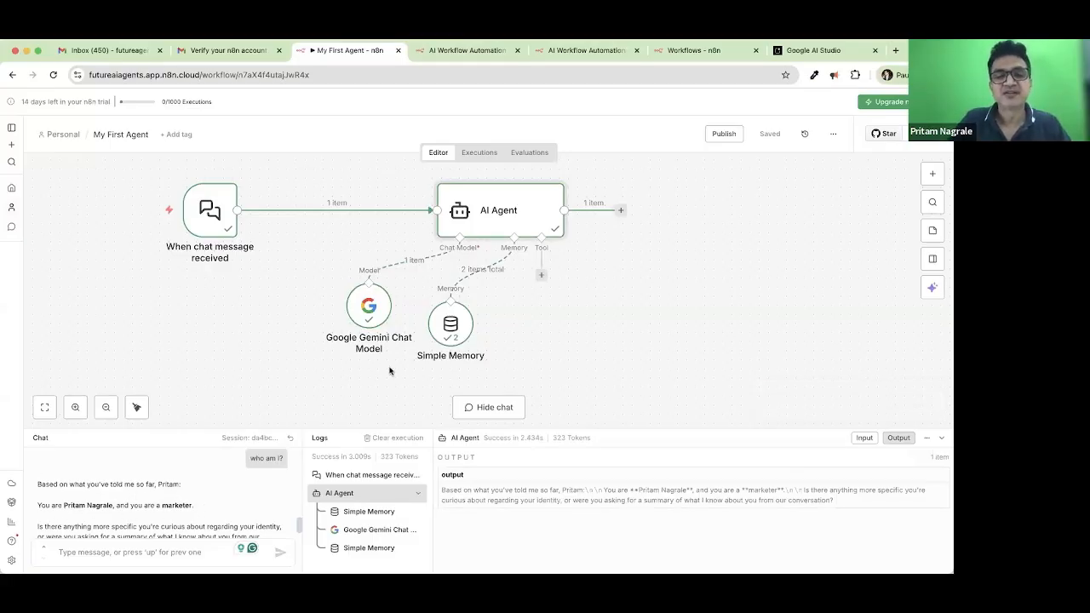
- Rearrange the Simple Memory and Google Gemini Chat Model nodes beneath the AI Agent
mouse_move(451, 337)
left_mouse_down()
mouse_move(471, 315)
mouse_move(438, 333)
mouse_move(481, 336)
mouse_move(435, 338)
mouse_move(469, 334)
left_mouse_up()
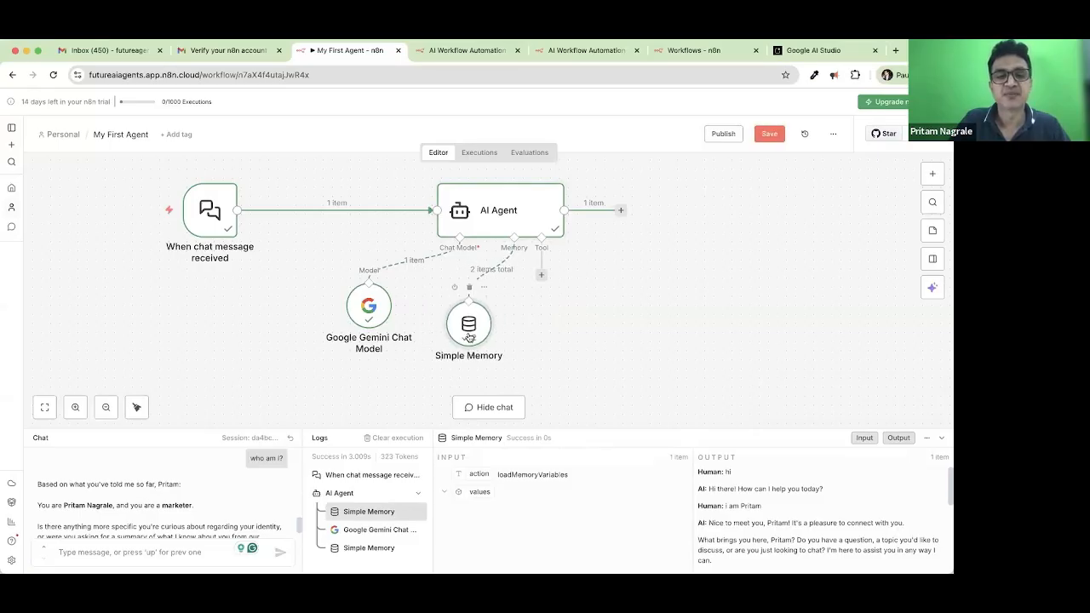
mouse_move(371, 315)
left_mouse_down()
mouse_move(312, 321)
mouse_move(344, 304)
mouse_move(392, 302)
mouse_move(360, 304)
left_mouse_up()
mouse_move(480, 325)
left_mouse_down()
mouse_move(470, 326)
mouse_move(498, 326)
mouse_move(482, 326)
left_mouse_up()
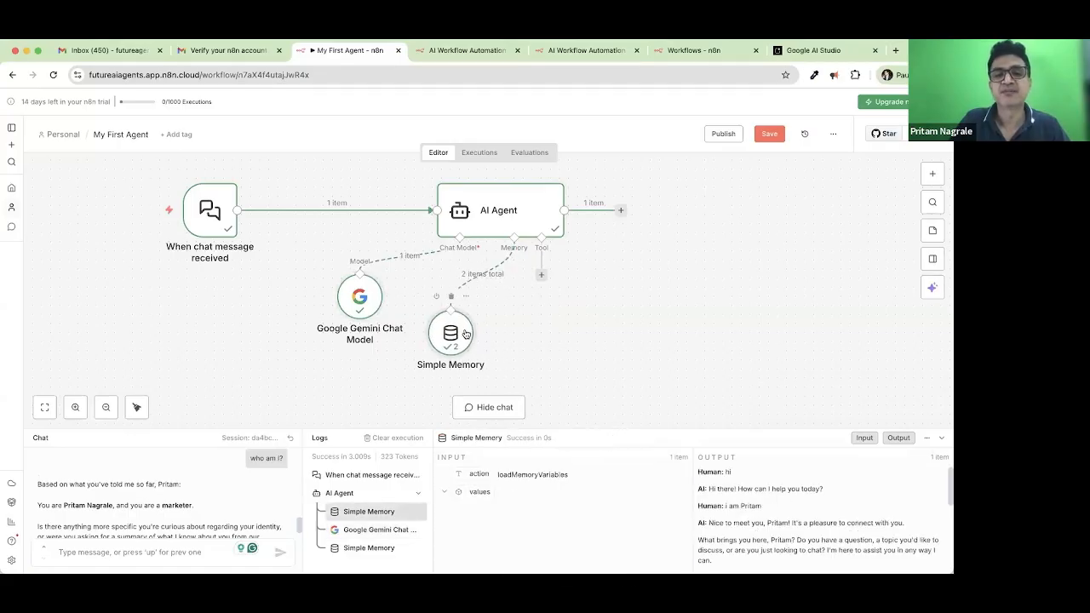
- Start adding a tool to the AI Agent and search the available tools for "link"
left_click(541, 275)
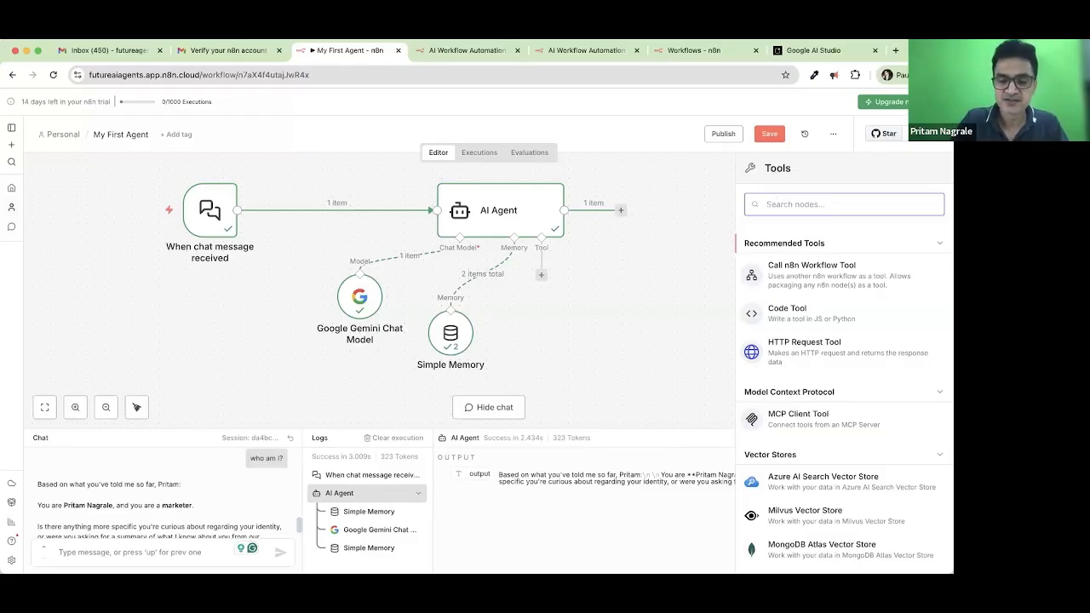
type("lib")
key("BackSpace")
key("BackSpace")
key("BackSpace")
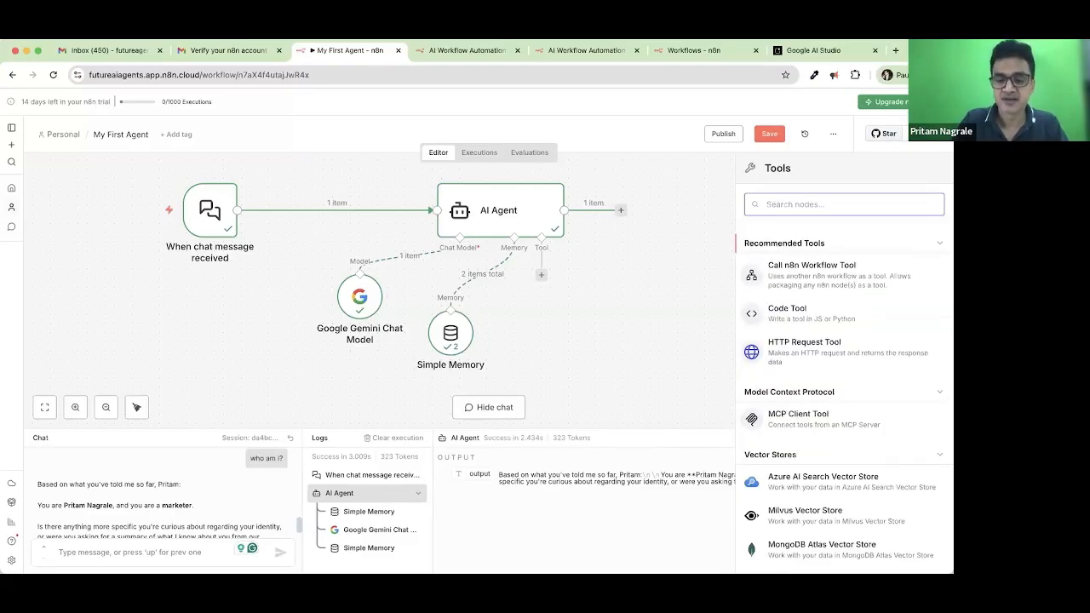
type("libr")
key("BackSpace")
key("BackSpace")
key("BackSpace")
key("BackSpace")
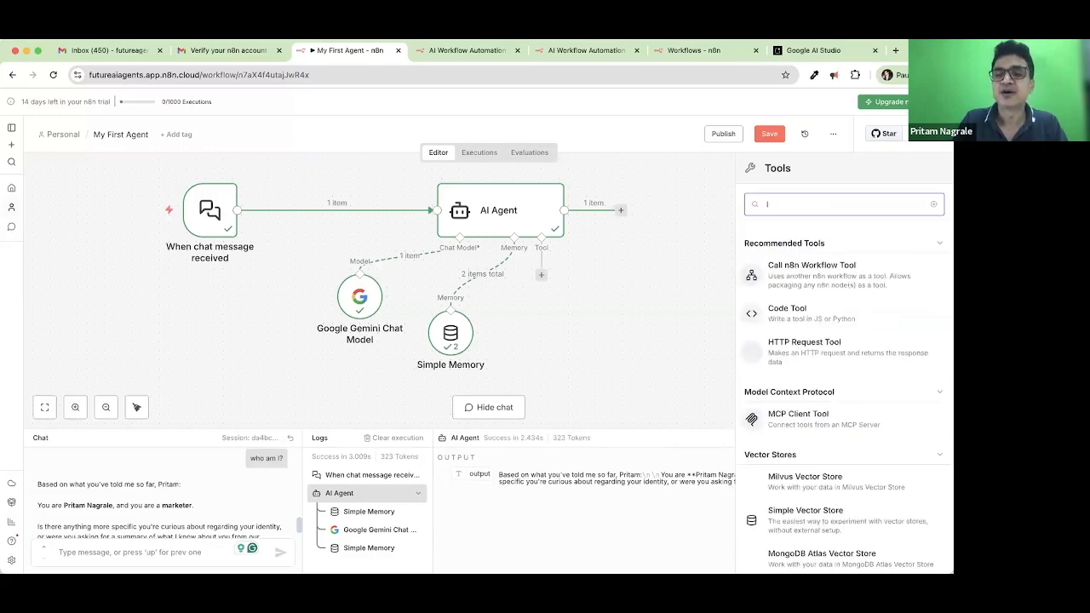
type("link")
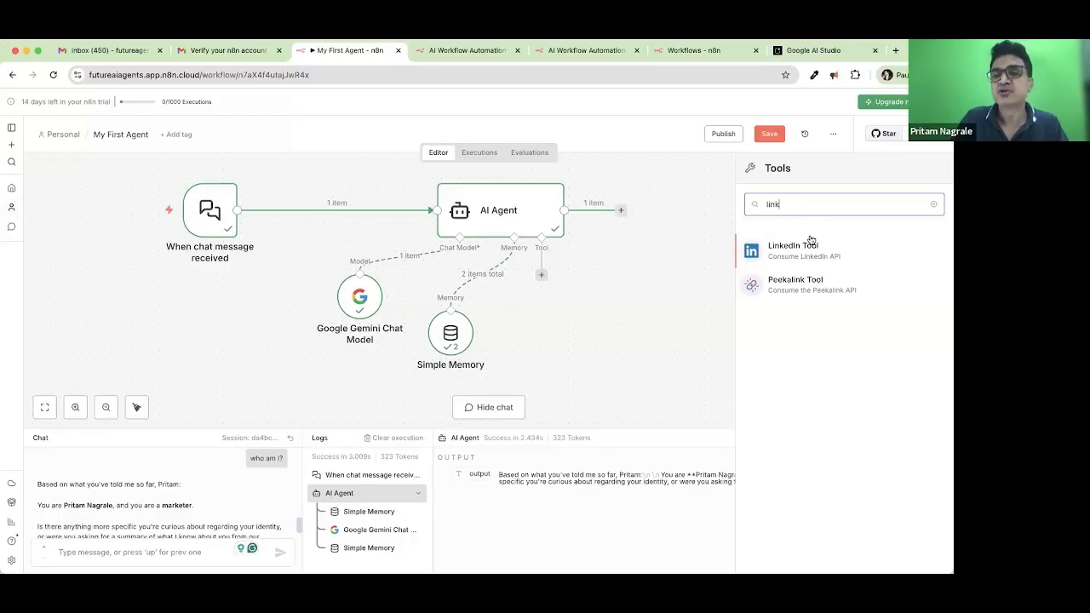
- Search the nodes that can follow the AI Agent's output for "link", without adding any
left_click(670, 295)
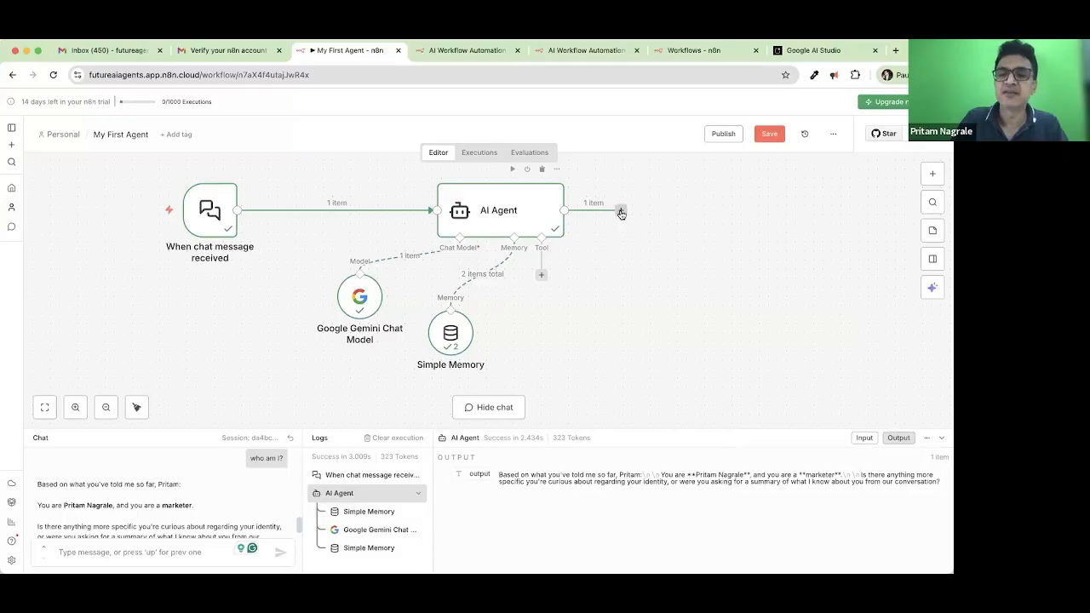
left_click(621, 211)
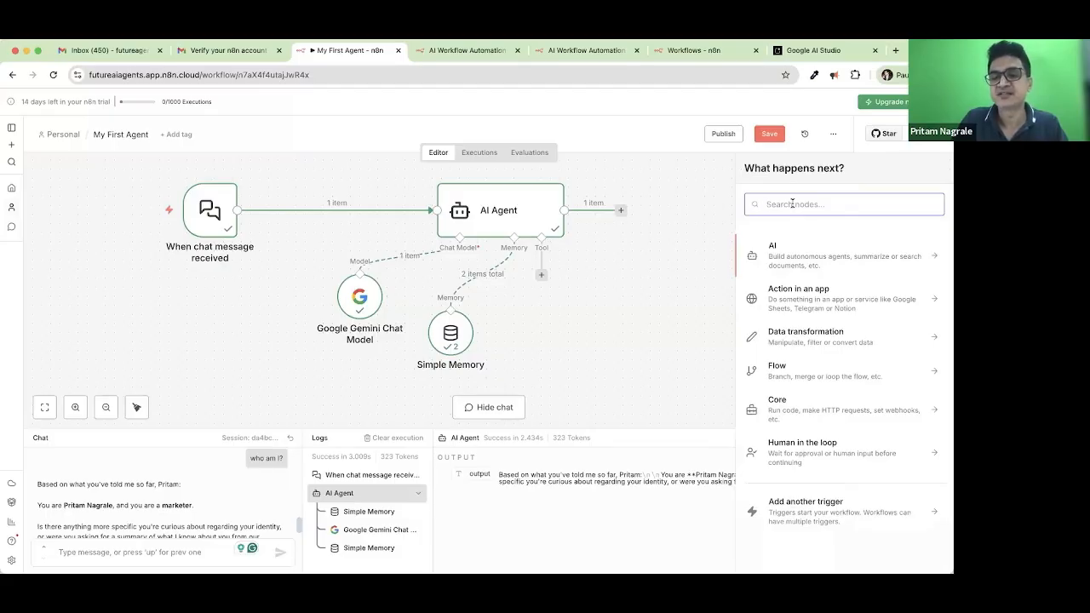
type("link")
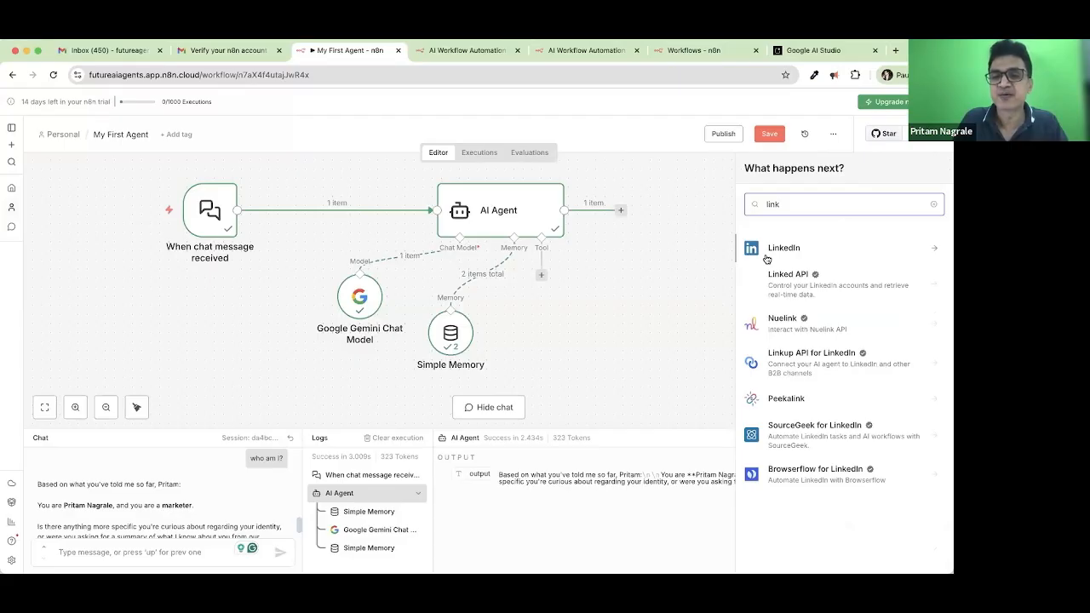
left_click(622, 287)
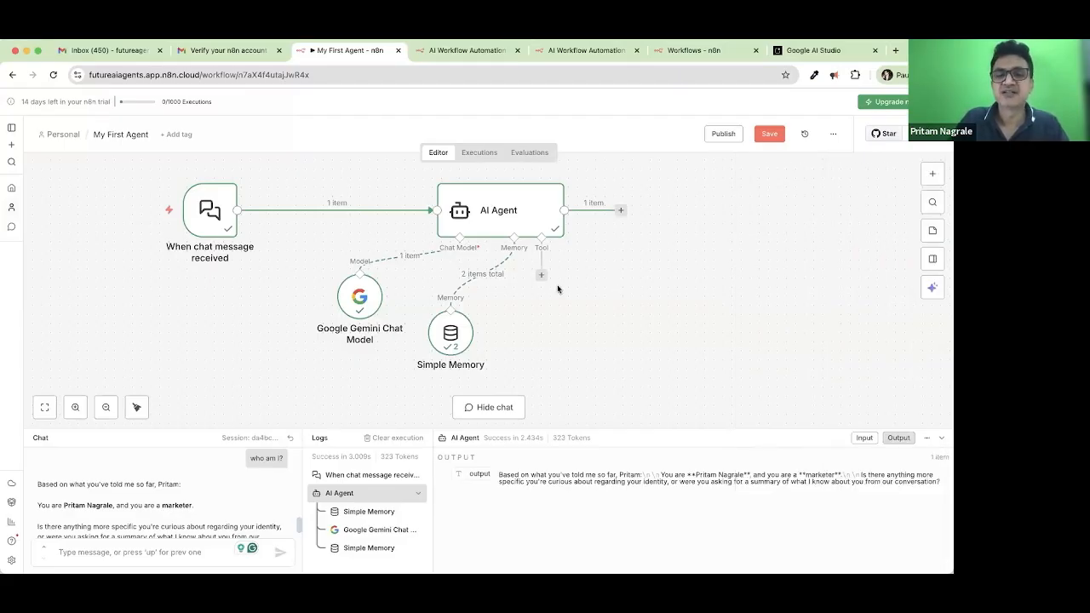
- Search the AI Agent's available tools for "link" and add the LinkedIn Tool
left_click(542, 277)
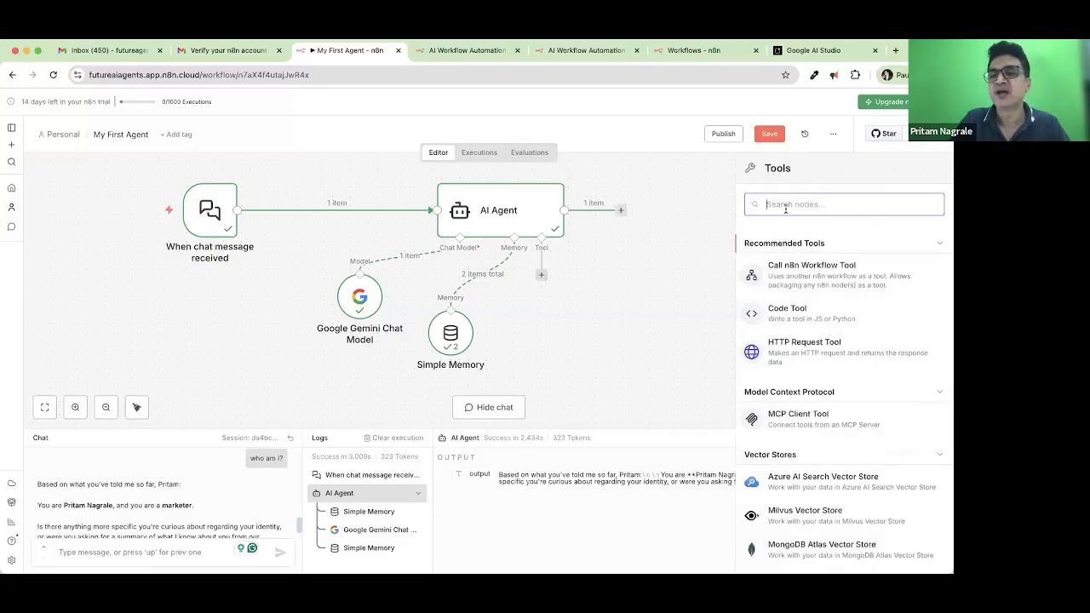
type("link")
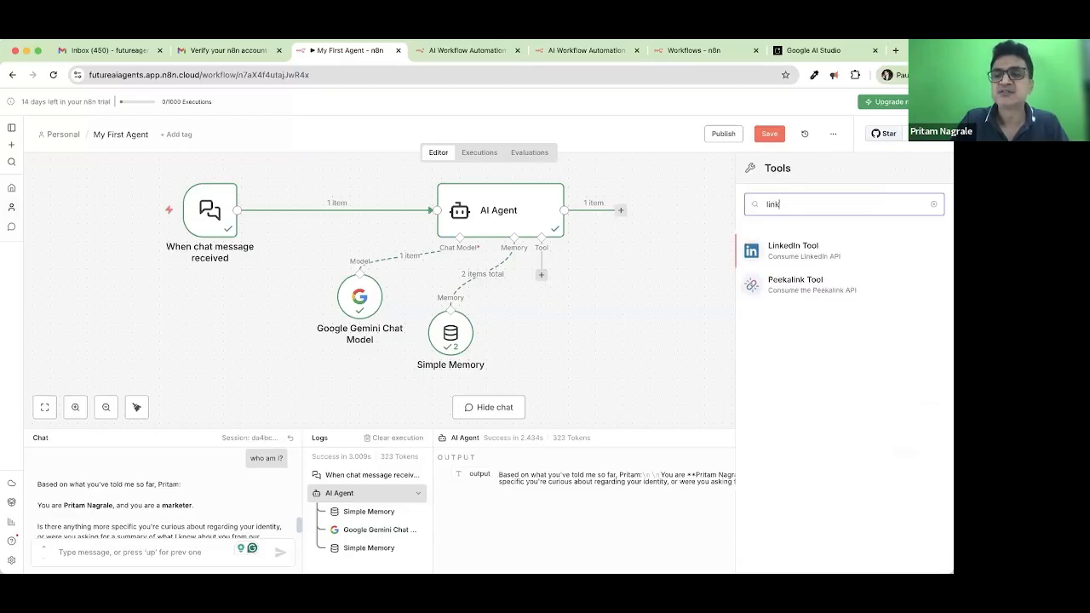
left_click(787, 253)
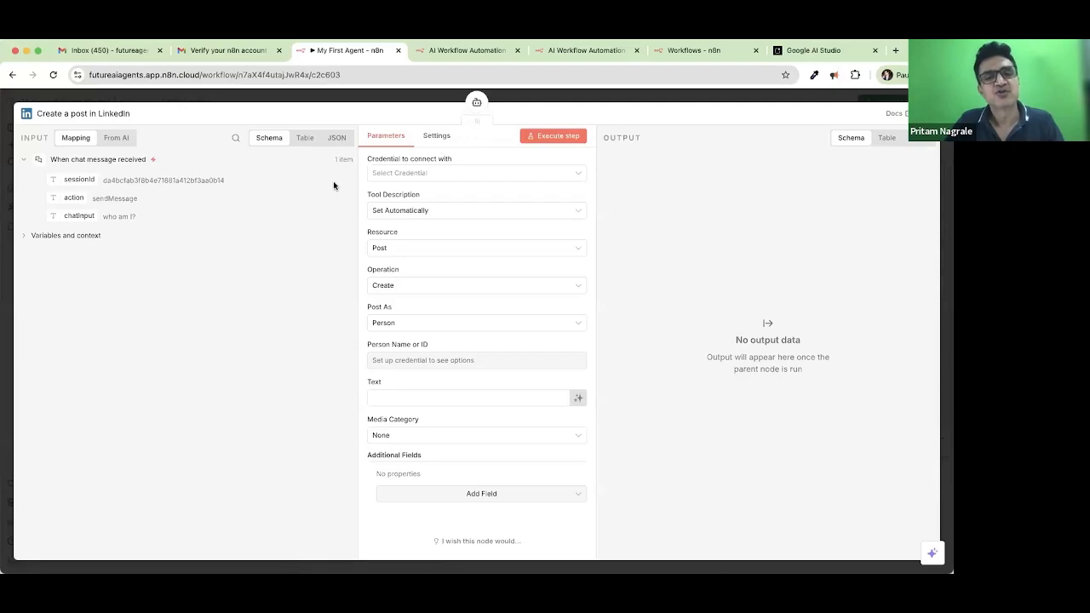
- Create a new LinkedIn credential with Organization Support turned off and start connecting the account
left_click(432, 170)
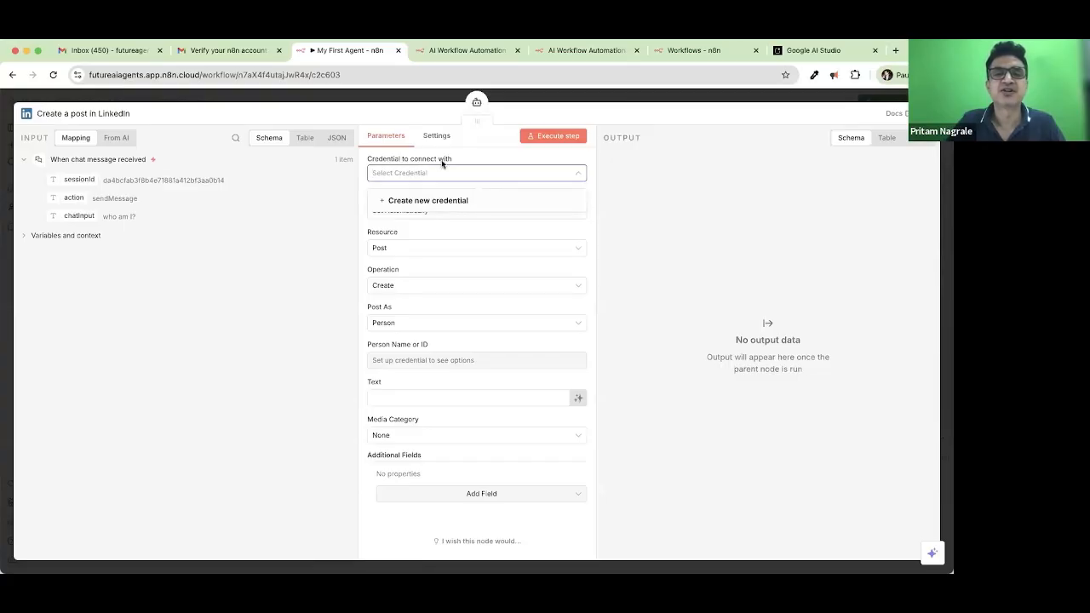
left_click(377, 175)
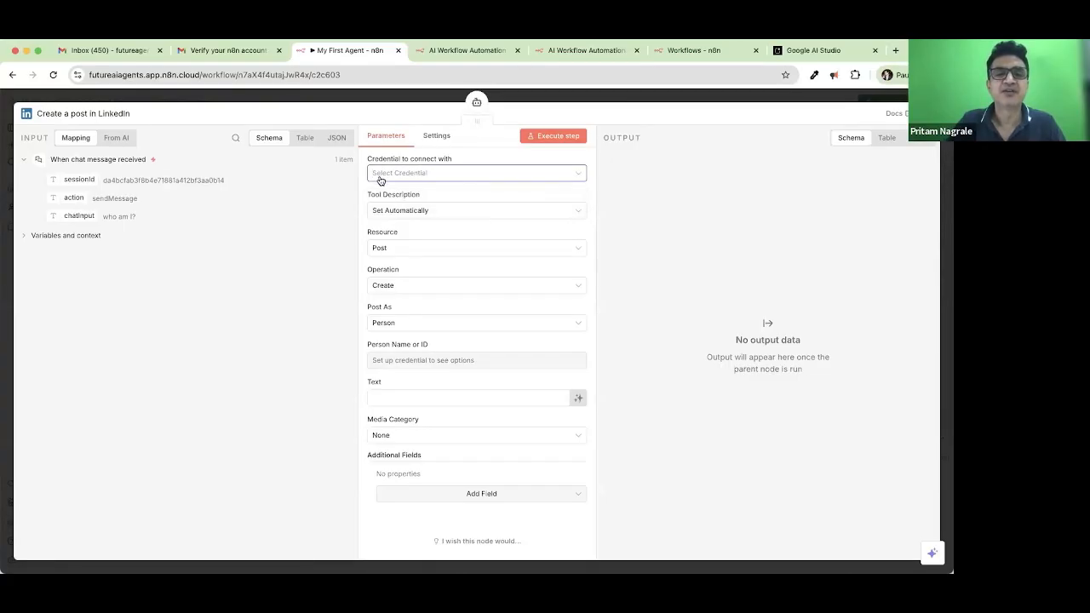
left_click(379, 178)
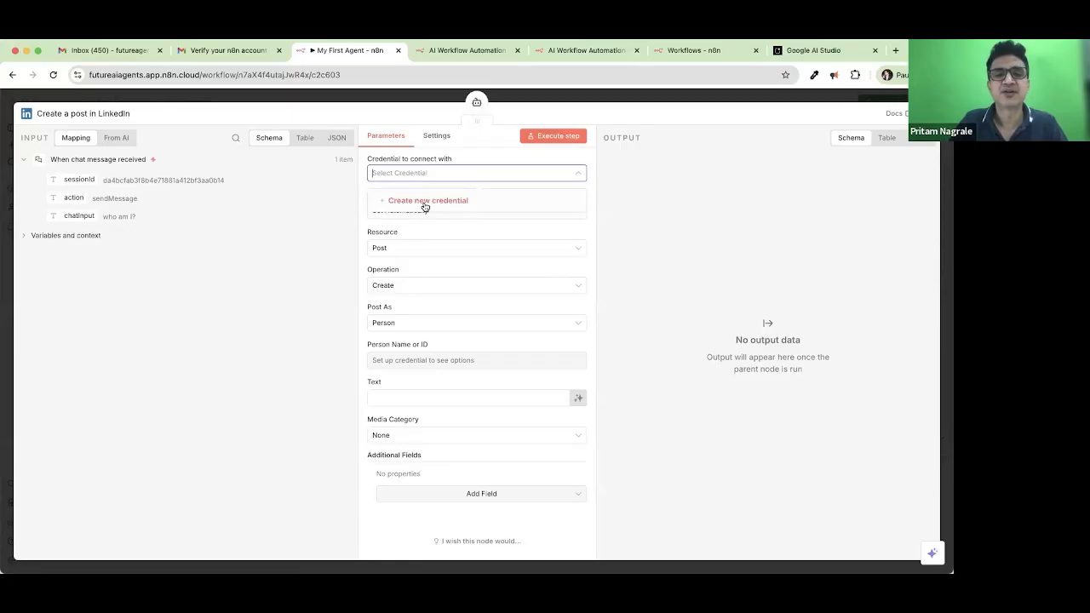
left_click(425, 204)
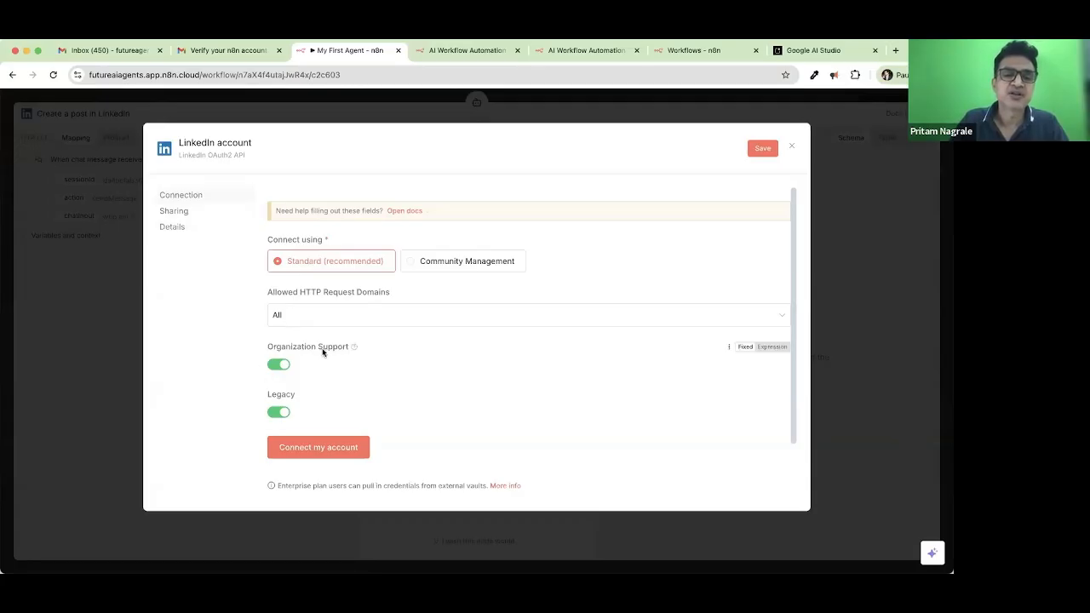
left_click(274, 365)
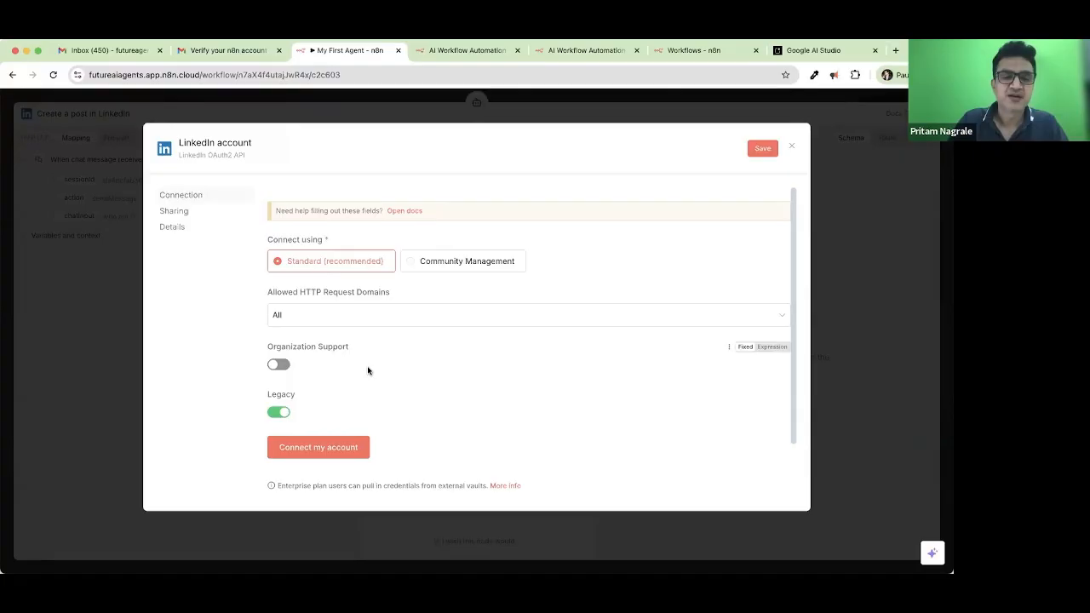
left_click(318, 450)
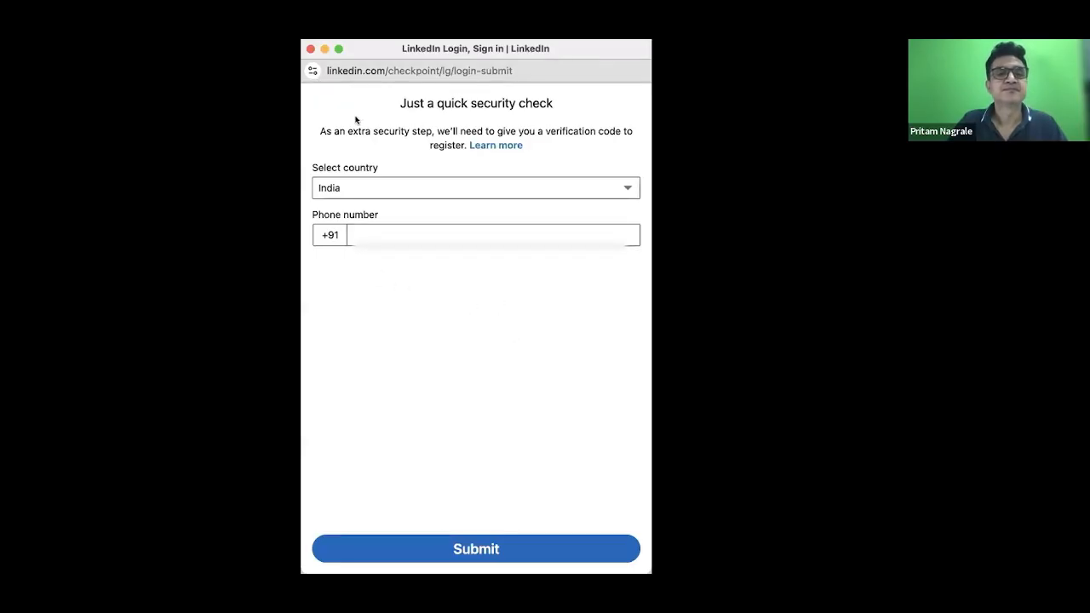
- Fill in the saved phone number for the LinkedIn security check, with India as country, and submit it
left_click(368, 235)
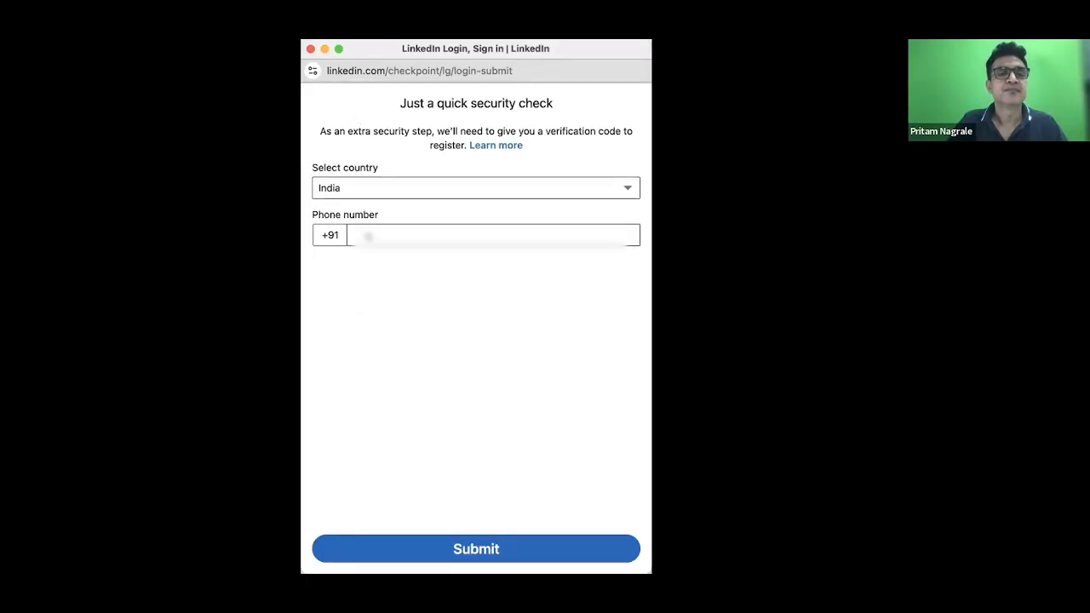
left_click(367, 237)
left_click(352, 292)
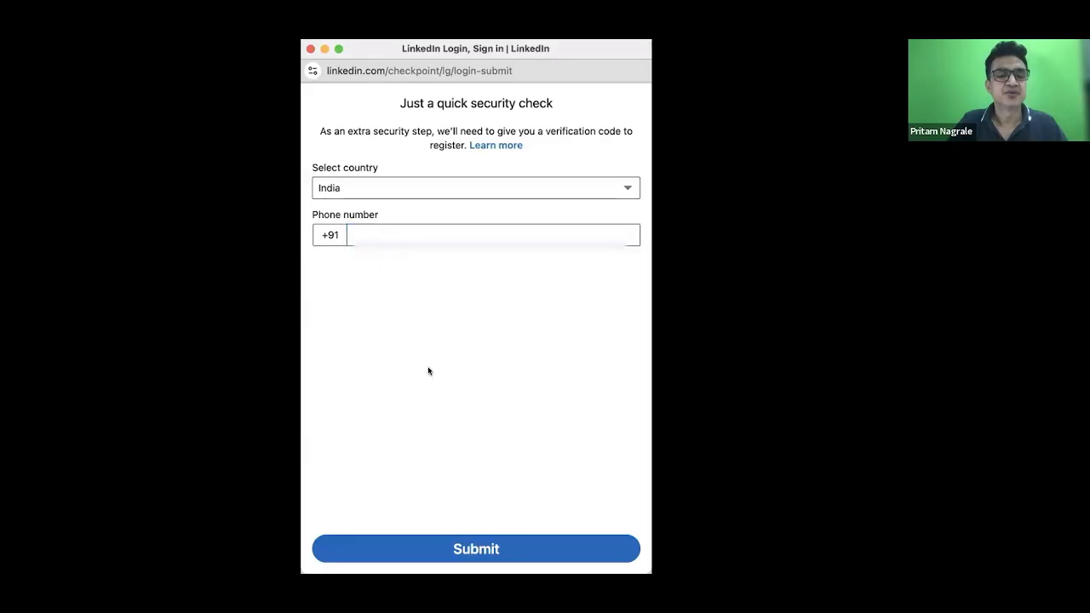
left_click(396, 235)
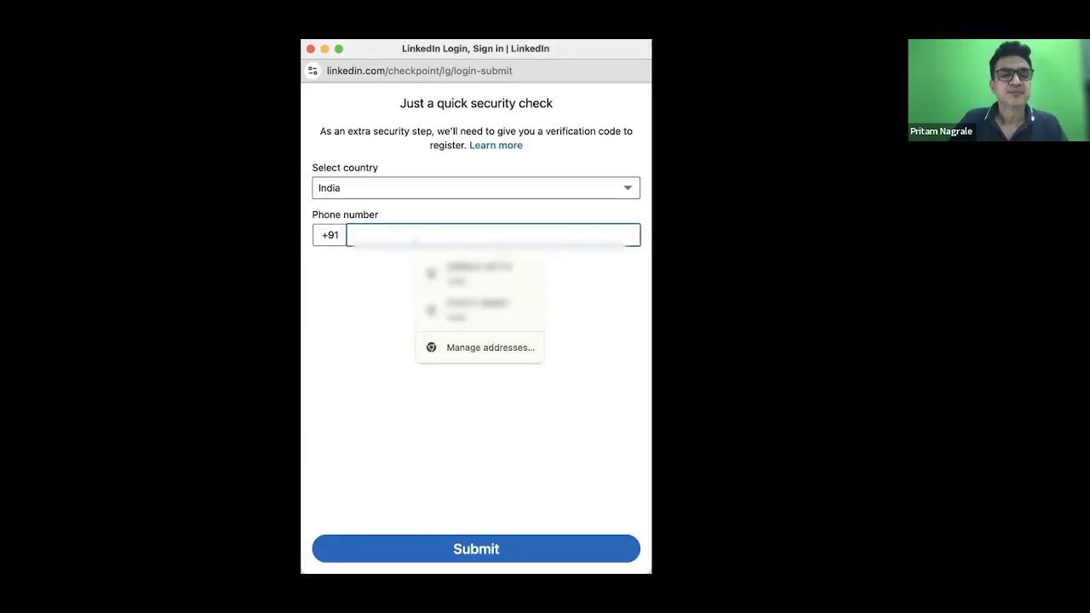
left_click(476, 272)
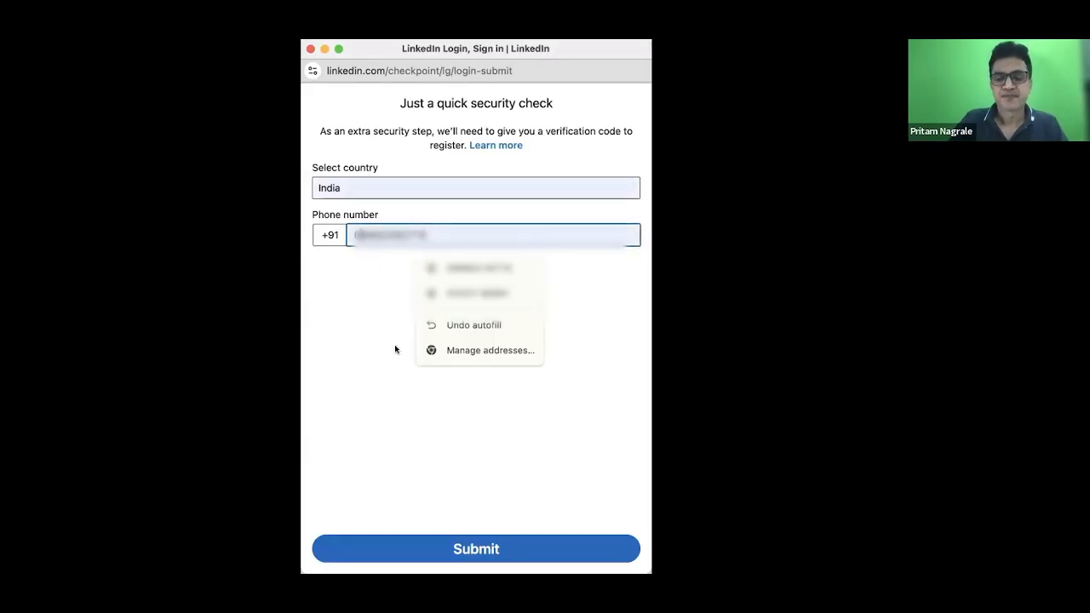
left_click(486, 548)
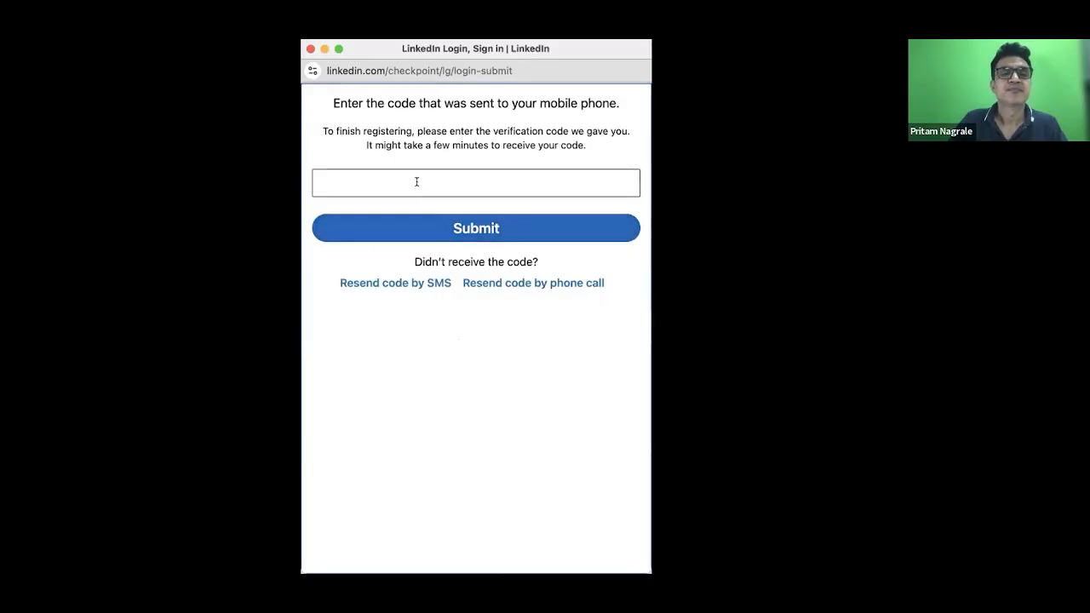
- Enter the verification code sent to the mobile phone and submit it
left_click(416, 182)
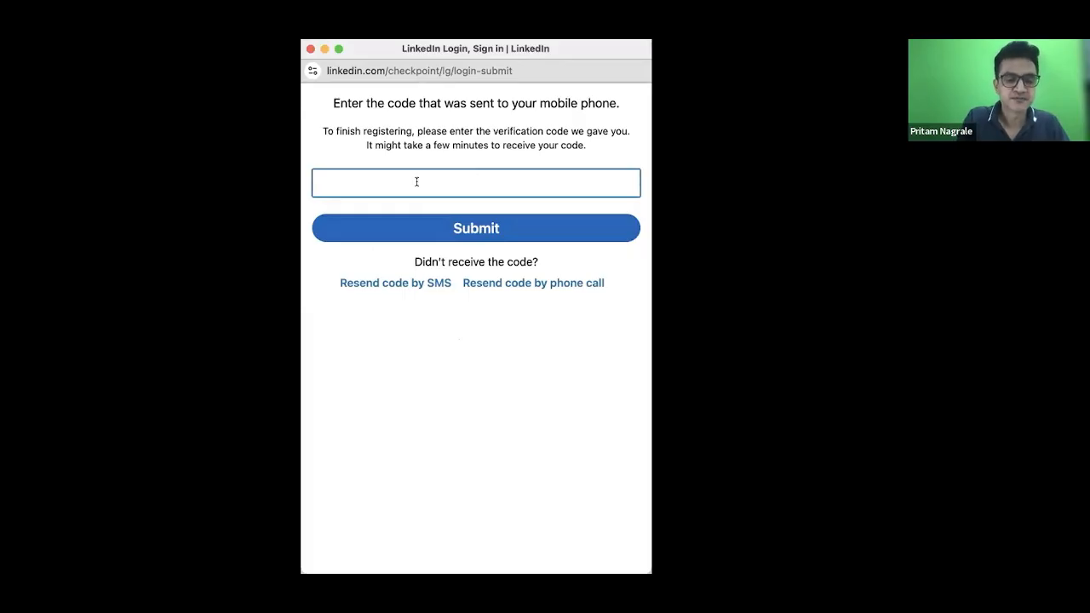
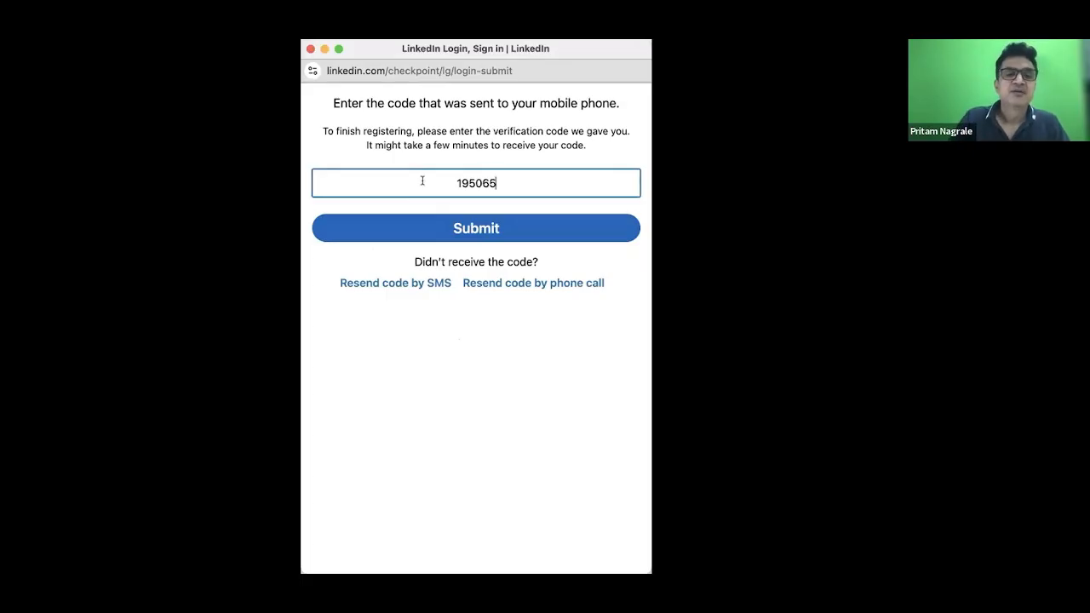
left_click(472, 231)
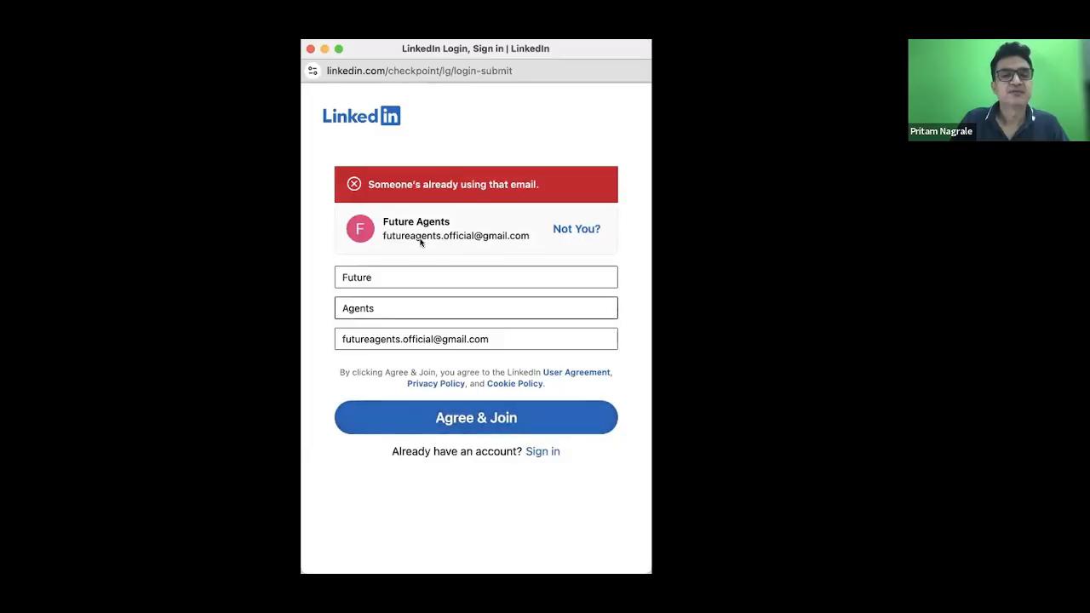
- Discard the prefilled LinkedIn sign-up details and switch to signing in with an existing account
left_click(419, 273)
left_click(485, 304)
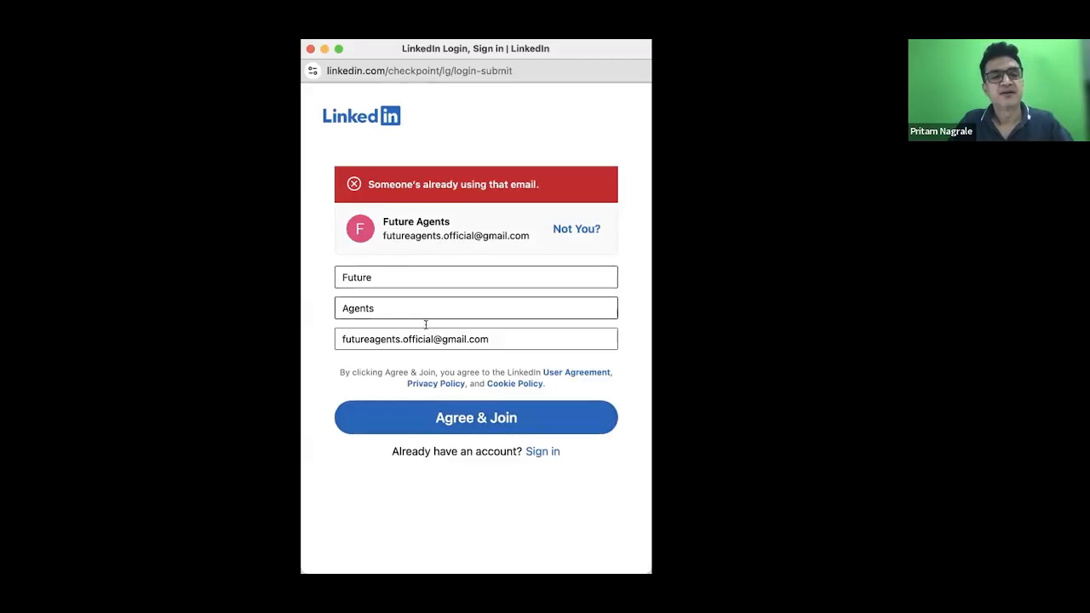
left_click(509, 332)
key("super+a")
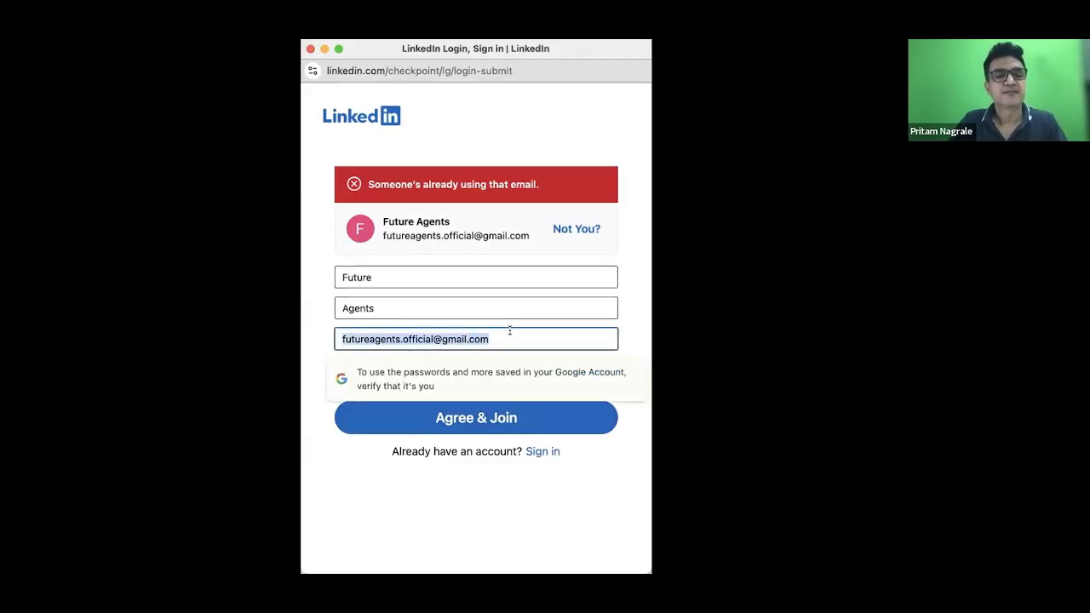
key("BackSpace")
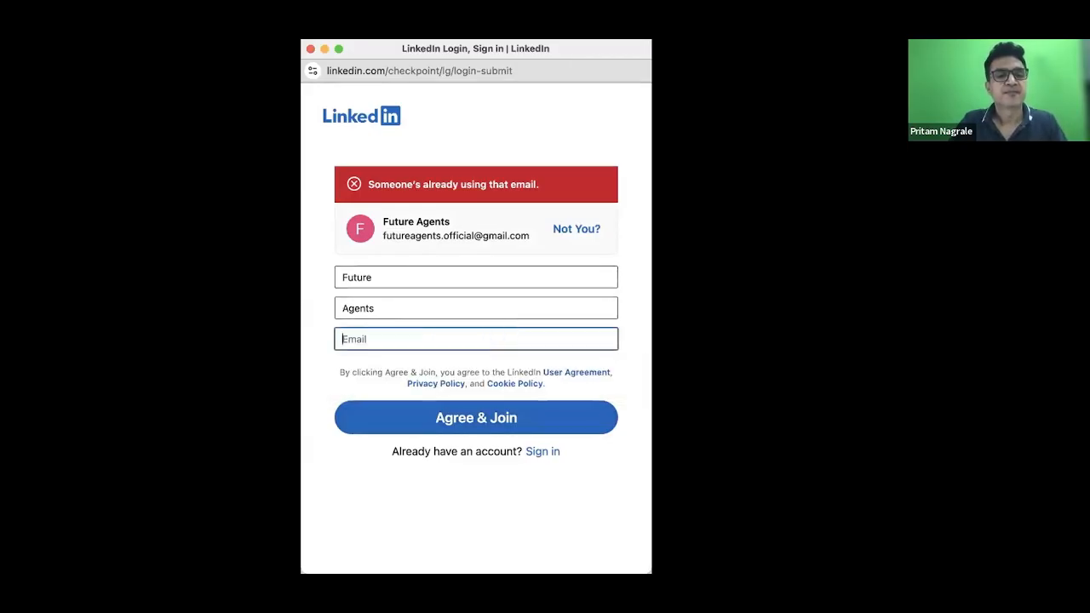
left_click(590, 226)
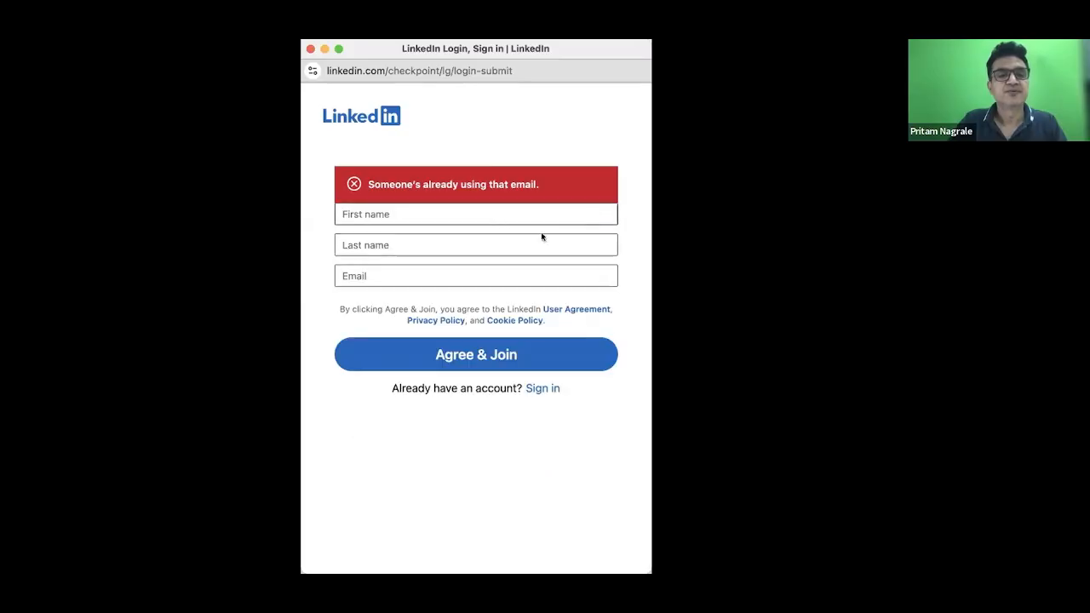
left_click(542, 389)
- Sign in to LinkedIn with the account's e-mail address and password to connect it to the credential
left_click(406, 274)
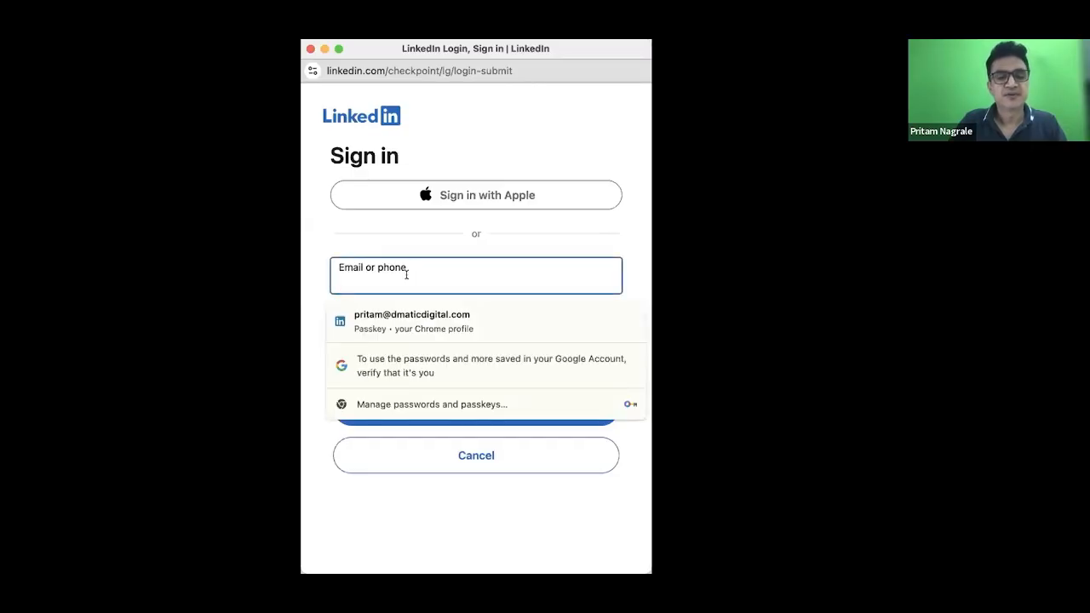
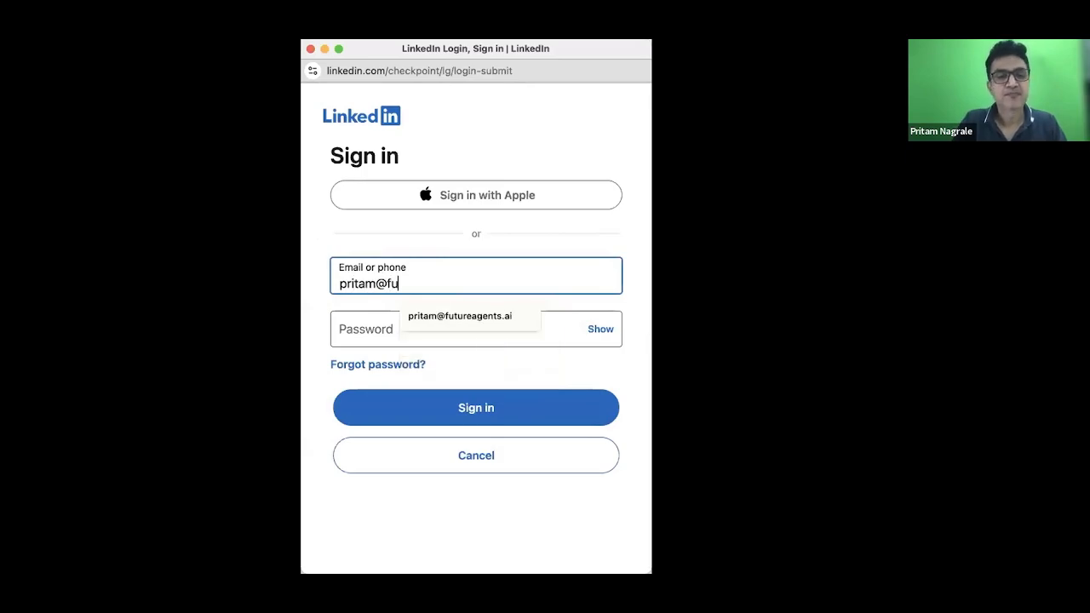
left_click(447, 315)
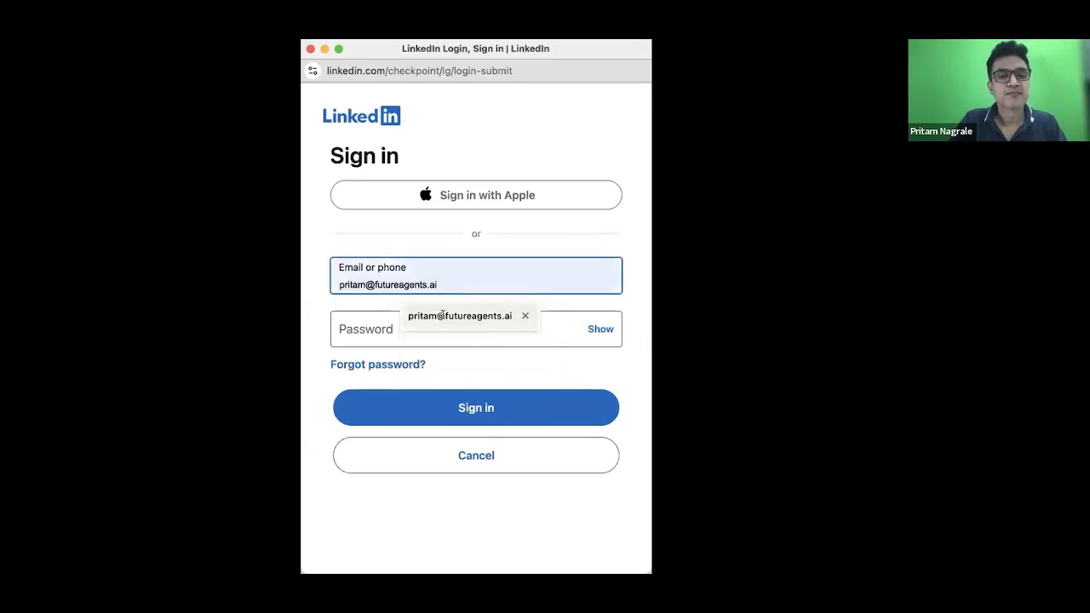
key("super+Tab")
left_click(392, 329)
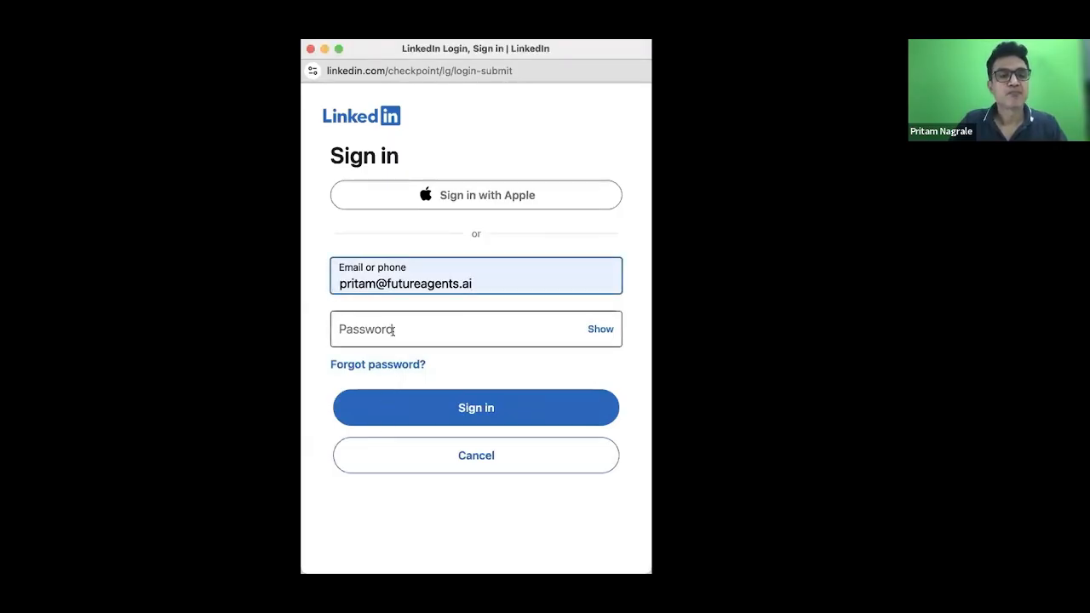
key("super+v")
left_click(457, 411)
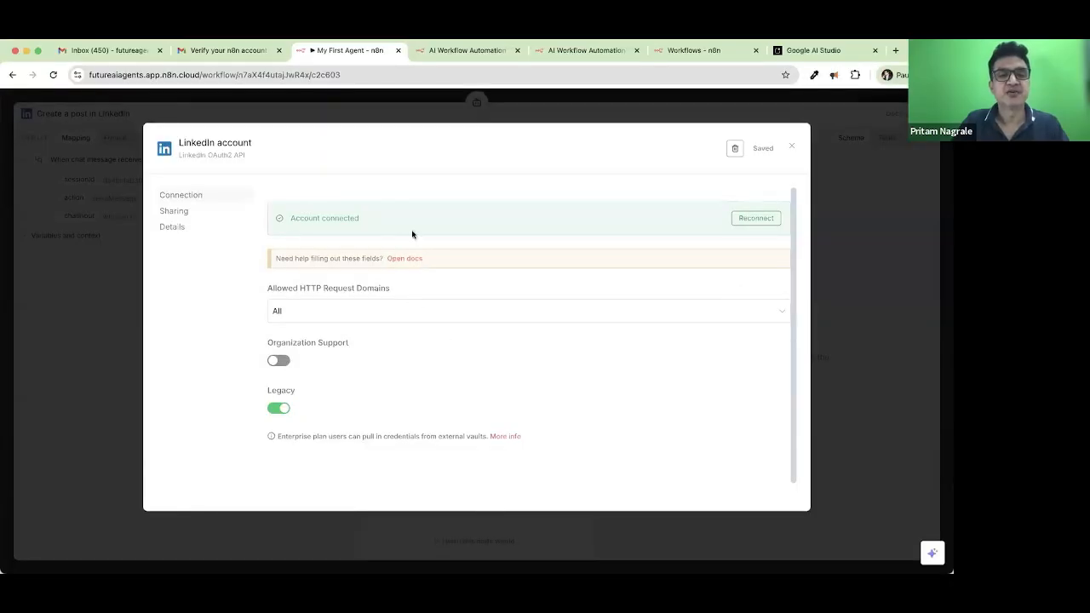
- Review the LinkedIn account credential's connection settings and close them to return to the tool's parameters
scroll(431, 255, "down", 1)
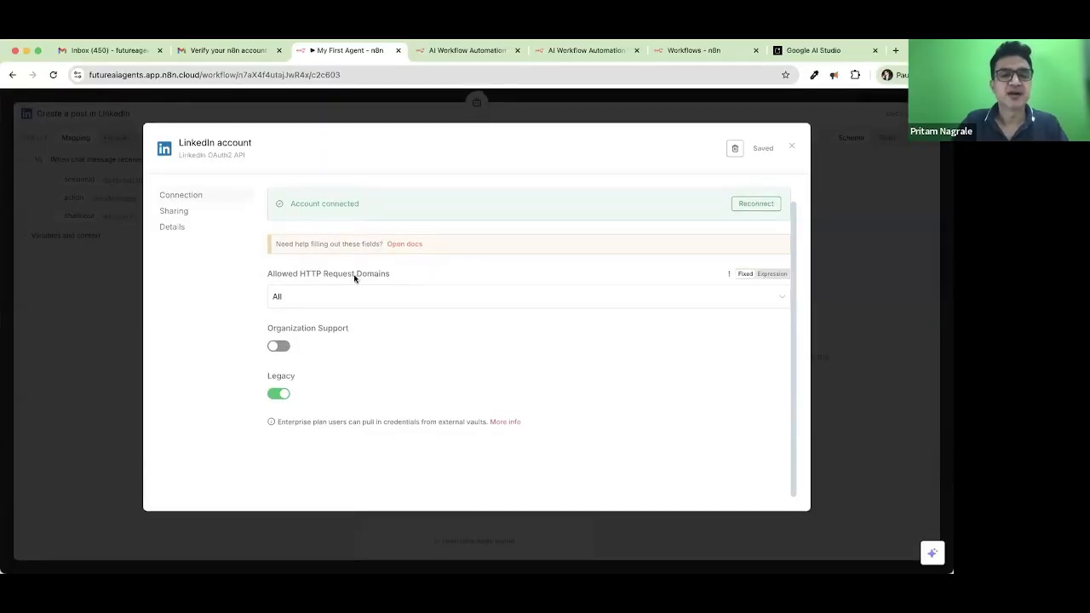
scroll(372, 280, "up", 1)
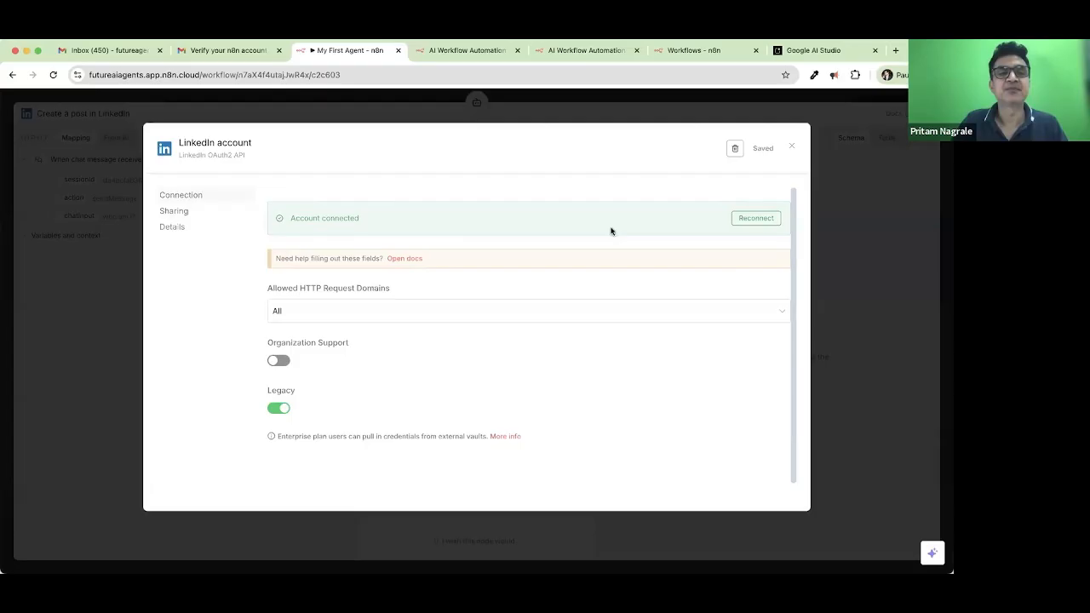
left_click(792, 149)
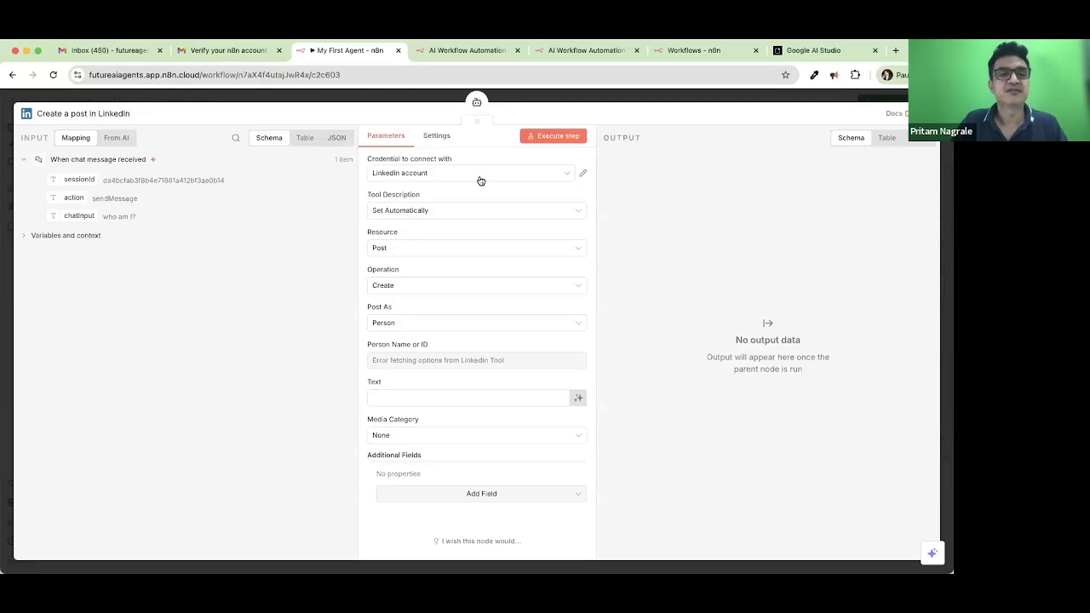
left_click(311, 248)
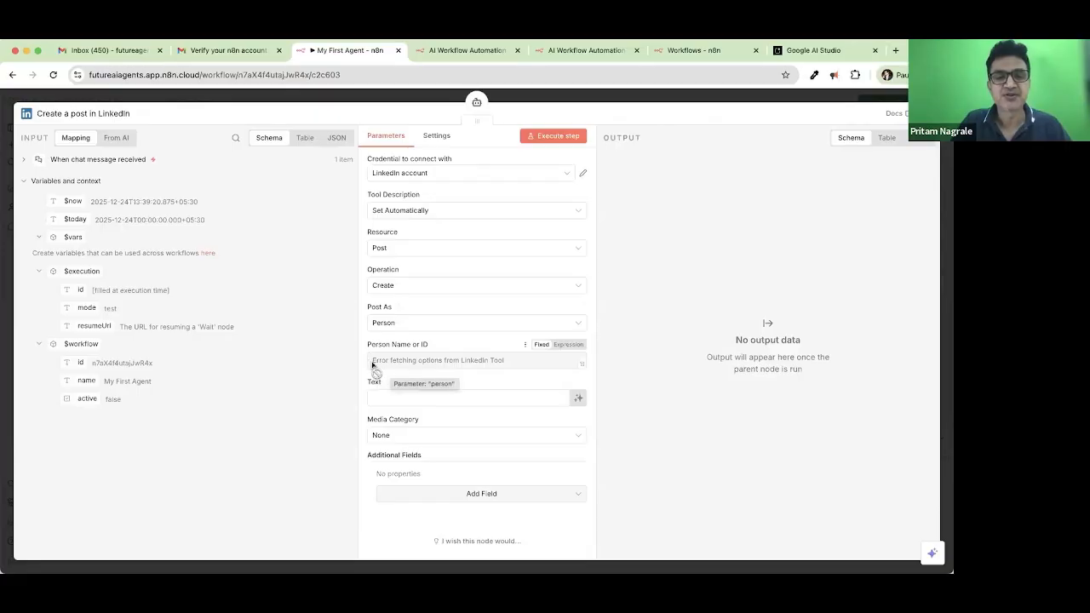
left_click_drag(372, 362, 498, 372)
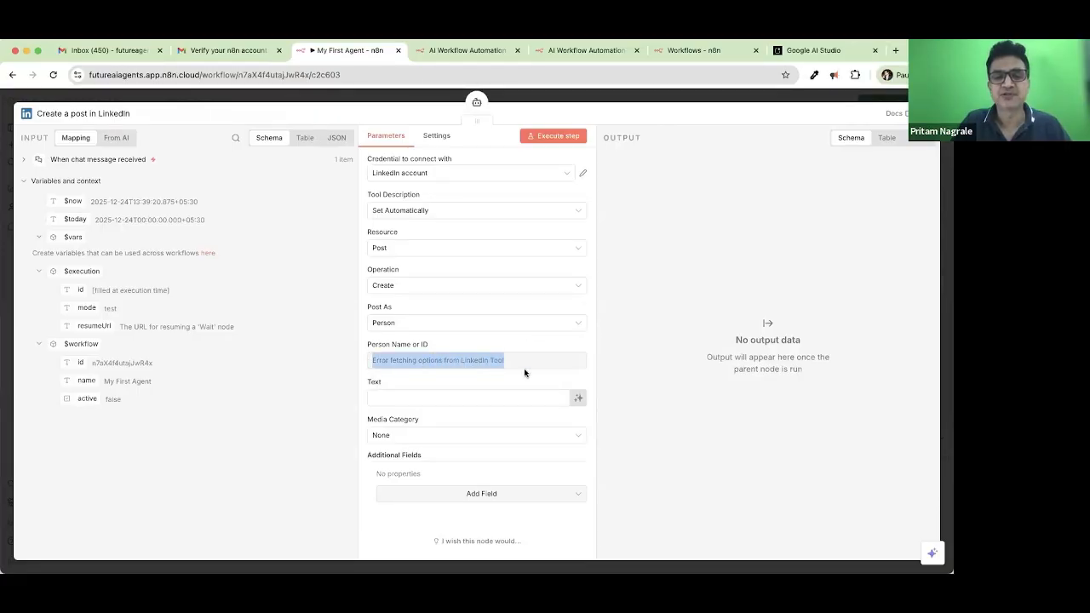
left_click(501, 384)
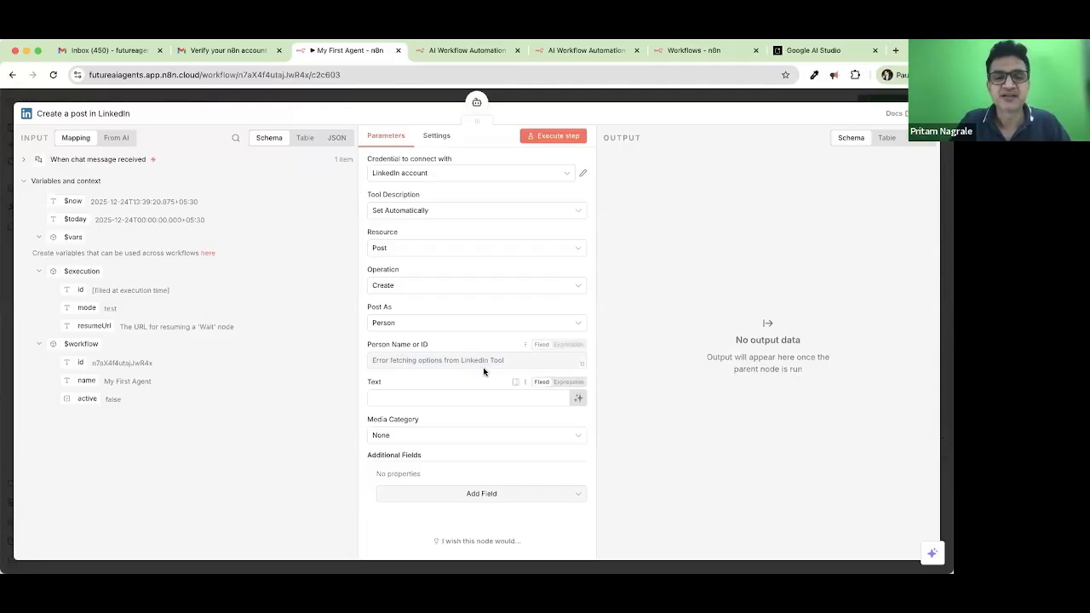
- Switch the LinkedIn tool's Post As setting to Organization and back to Person to reload the selectable person names
left_click(380, 327)
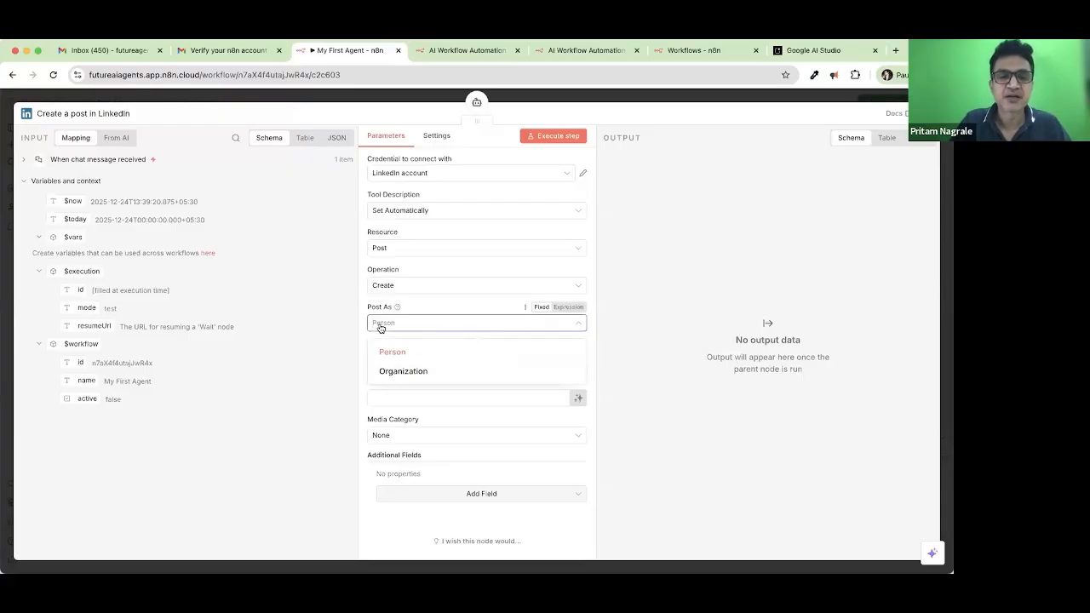
left_click(386, 372)
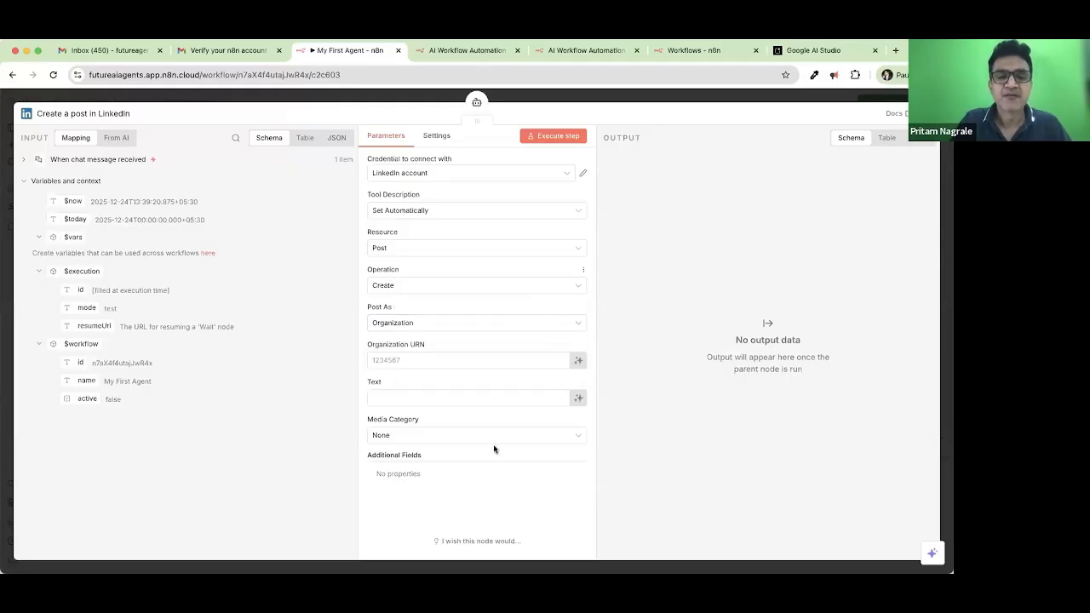
left_click(390, 323)
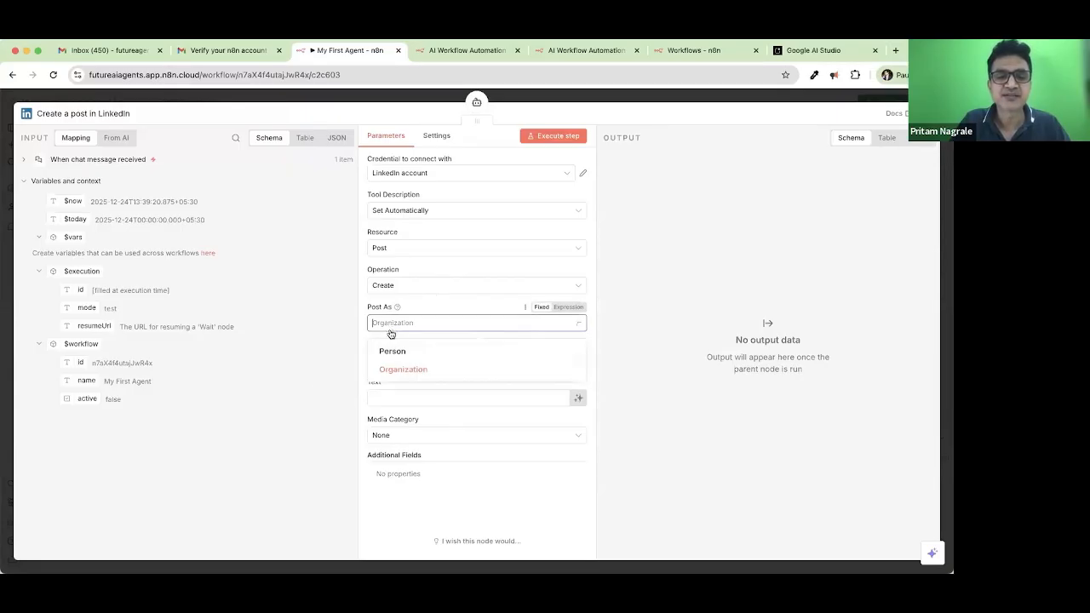
left_click(391, 352)
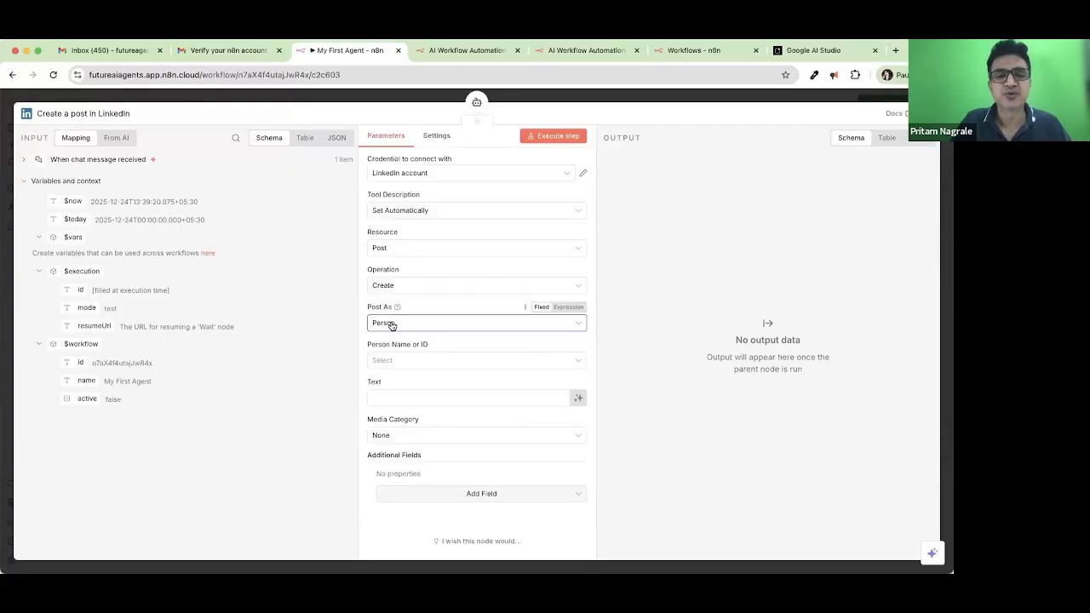
left_click(389, 322)
left_click(337, 388)
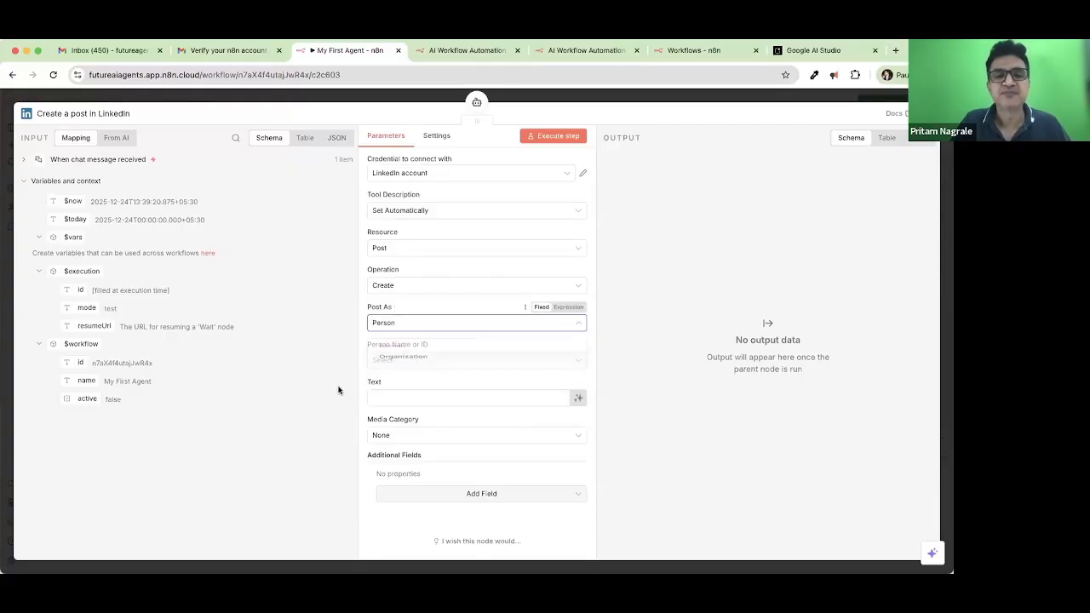
- Try choosing the account holder as the posting person, and switch Post As to Organization and back to Person
left_click(387, 362)
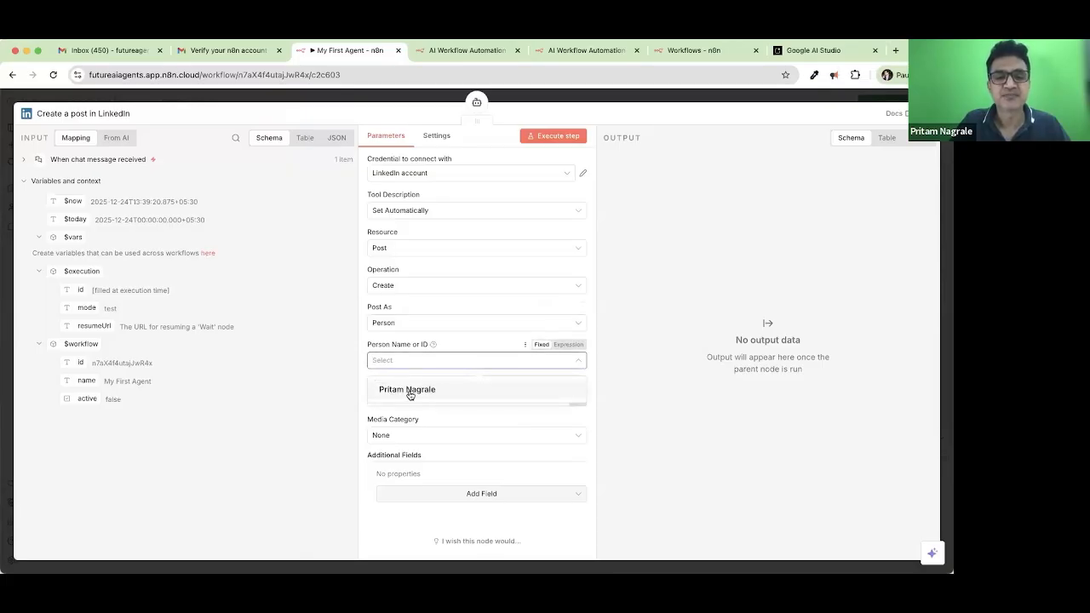
left_click(409, 391)
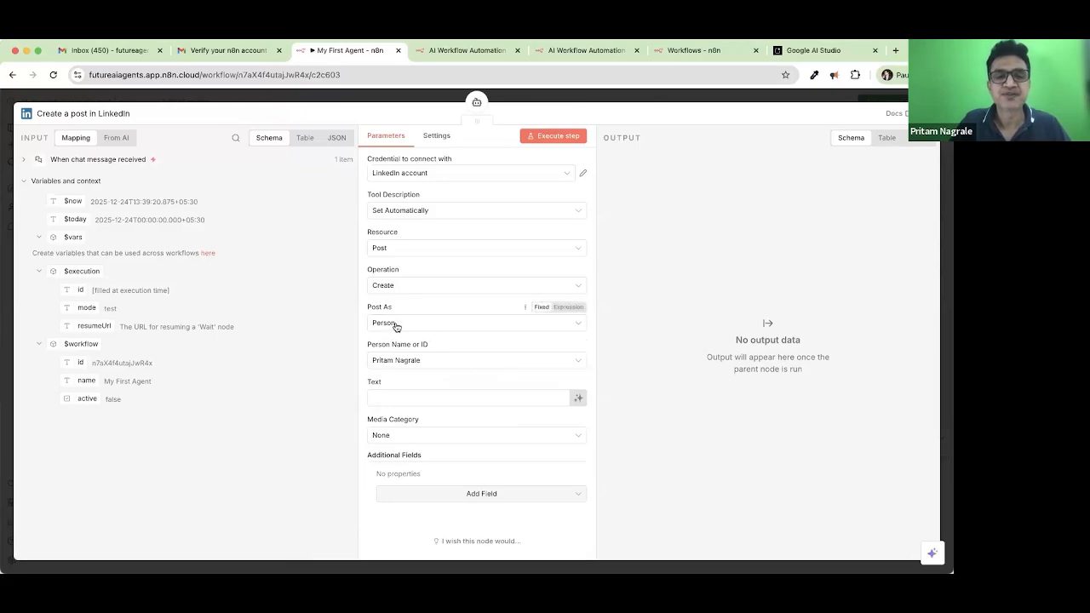
left_click(391, 324)
left_click(390, 373)
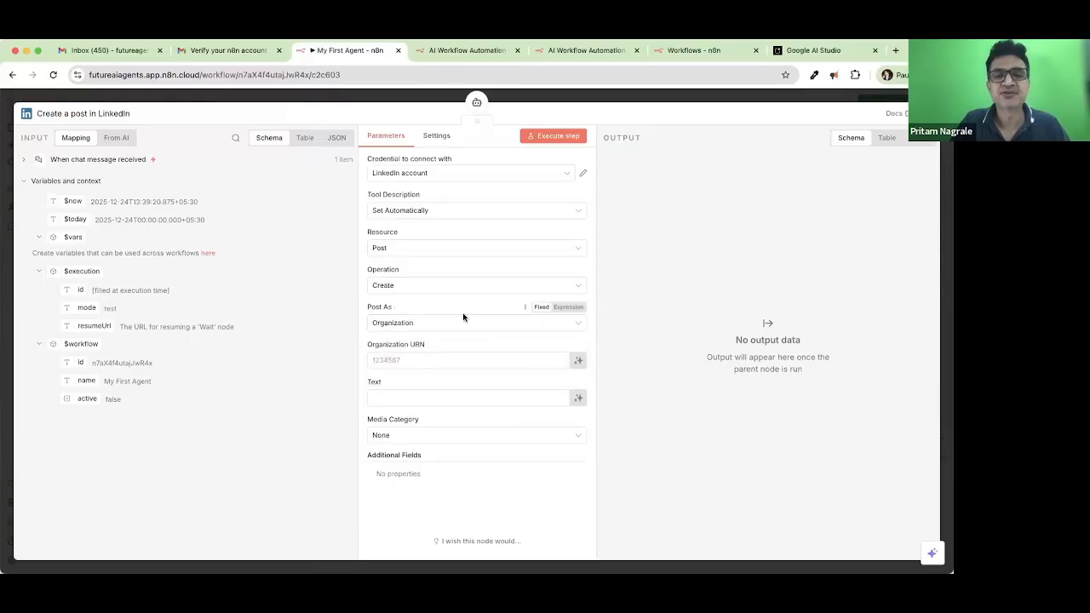
left_click(423, 328)
left_click(412, 352)
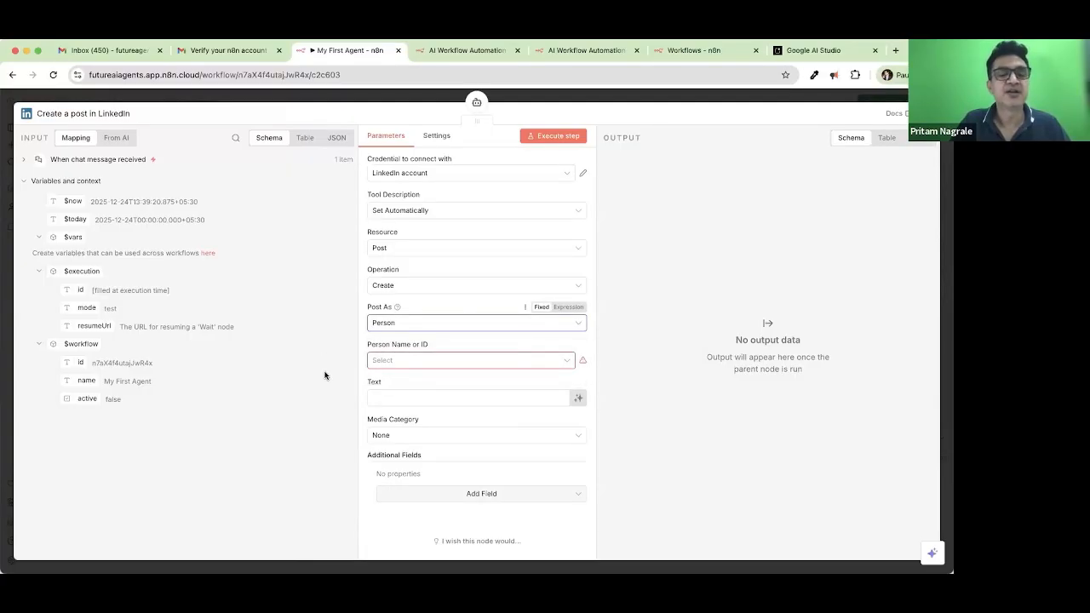
- Select the account holder's name as the posting person and let the model define the post's Text parameter
left_click(387, 363)
left_click(392, 389)
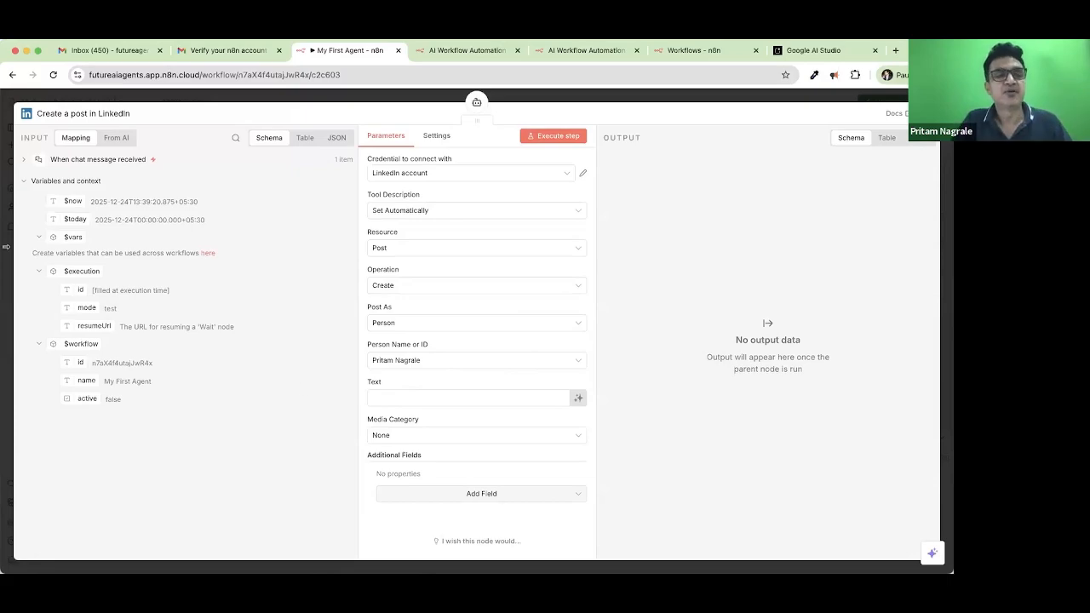
left_click(578, 399)
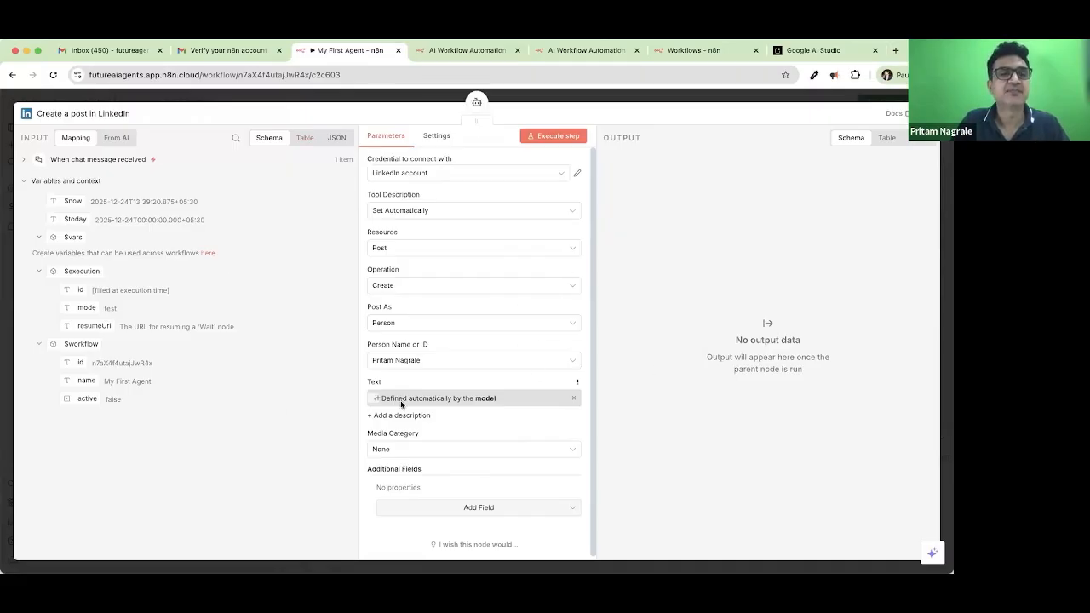
- Rename the "Create a post in LinkedIn" tool as "LinkedIn Post Manager"
left_click(59, 112)
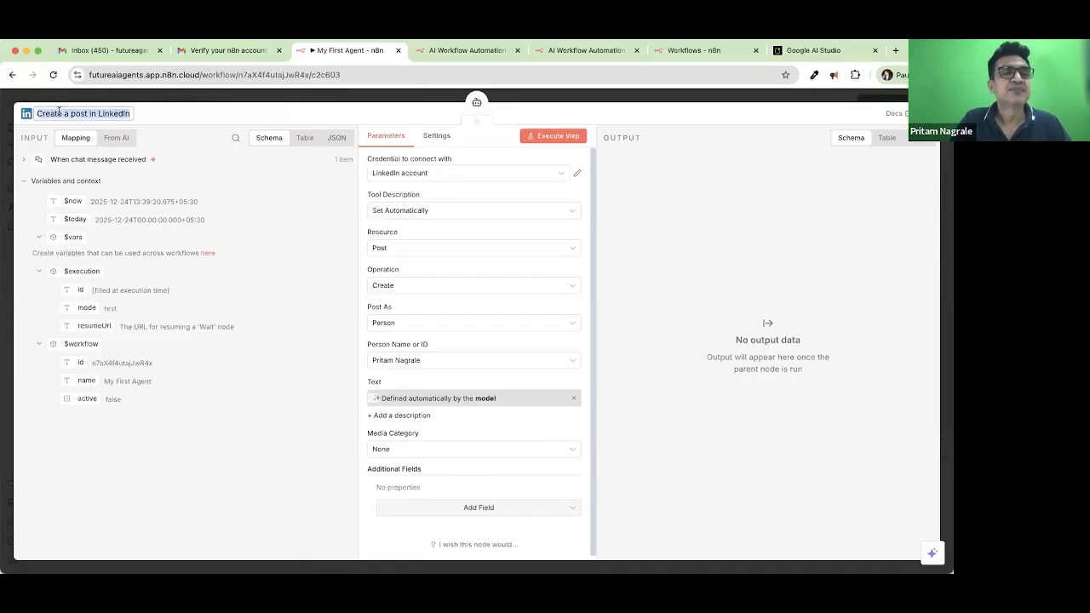
left_click(224, 459)
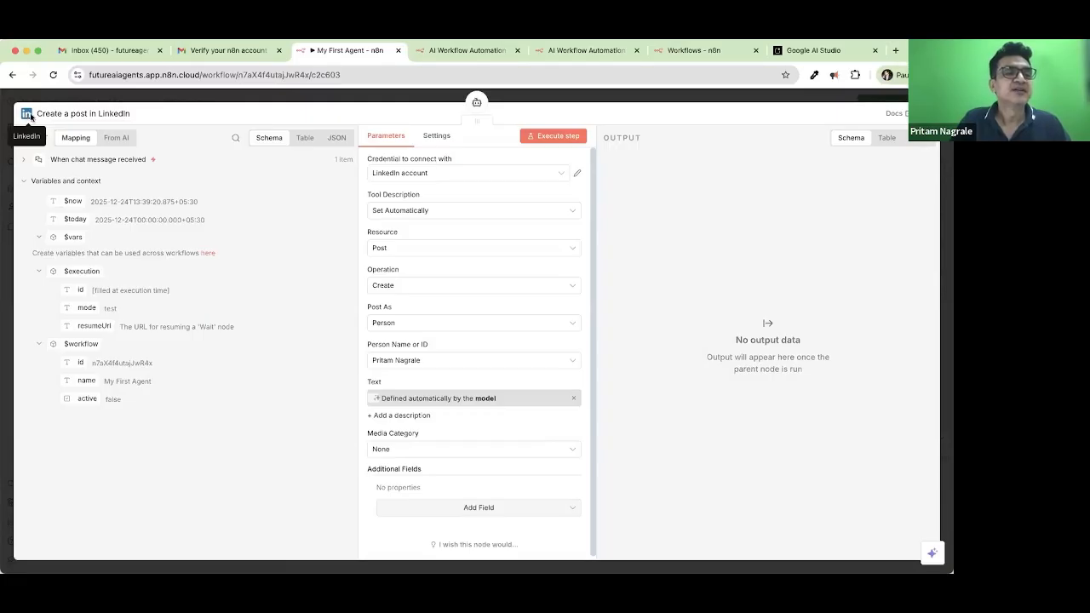
left_click(103, 115)
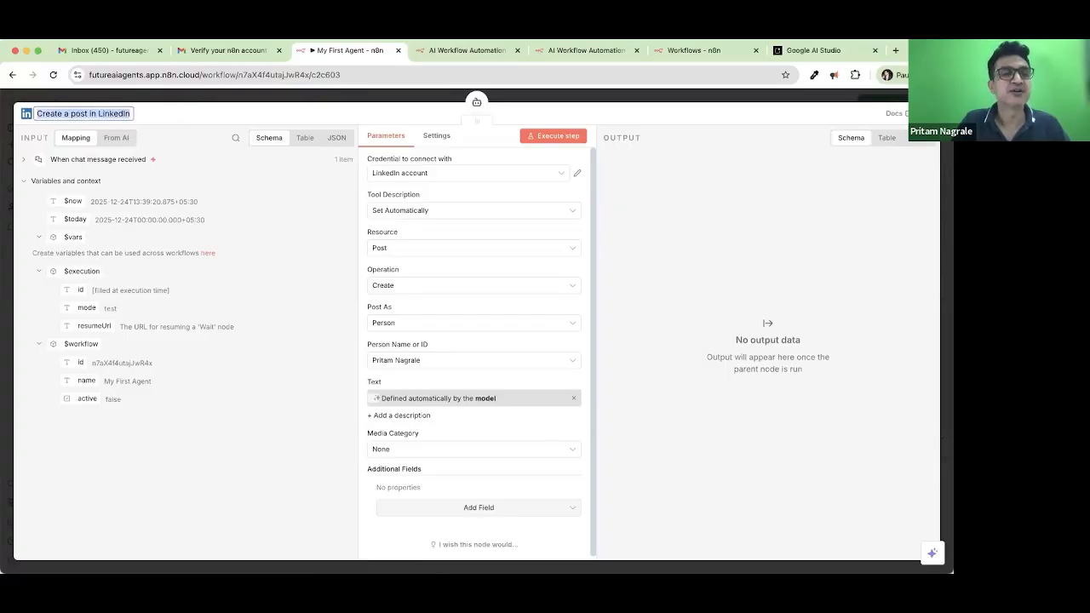
key("BackSpace")
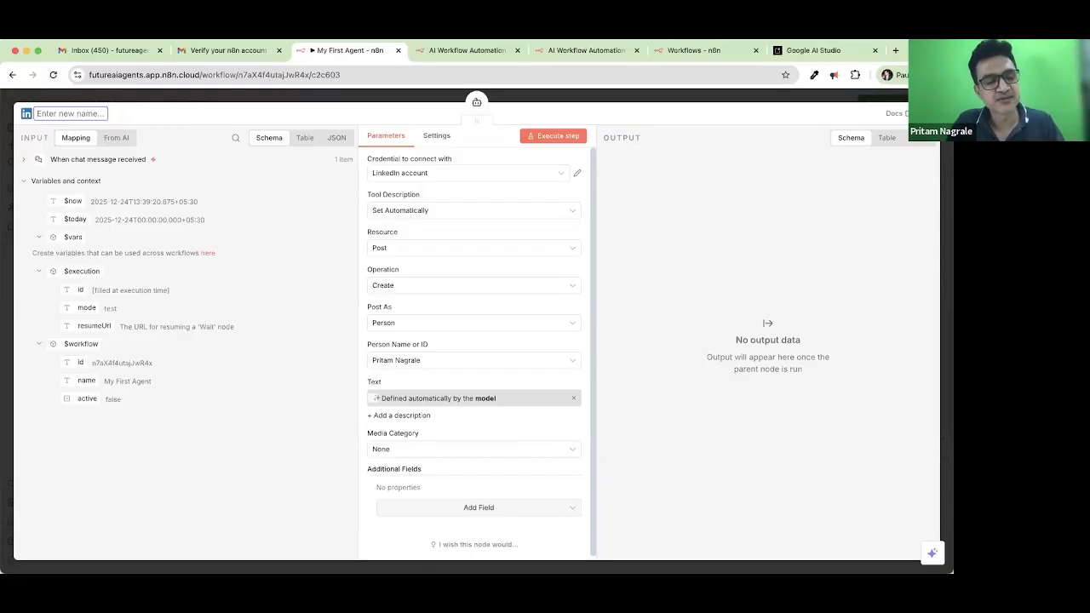
type("Li")
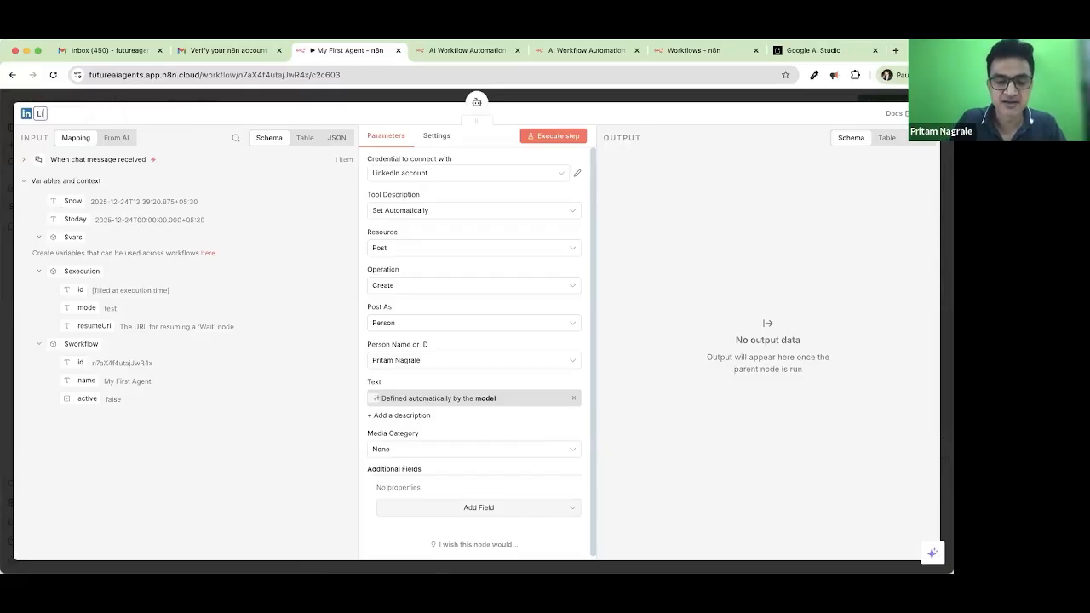
type("nkedIn ")
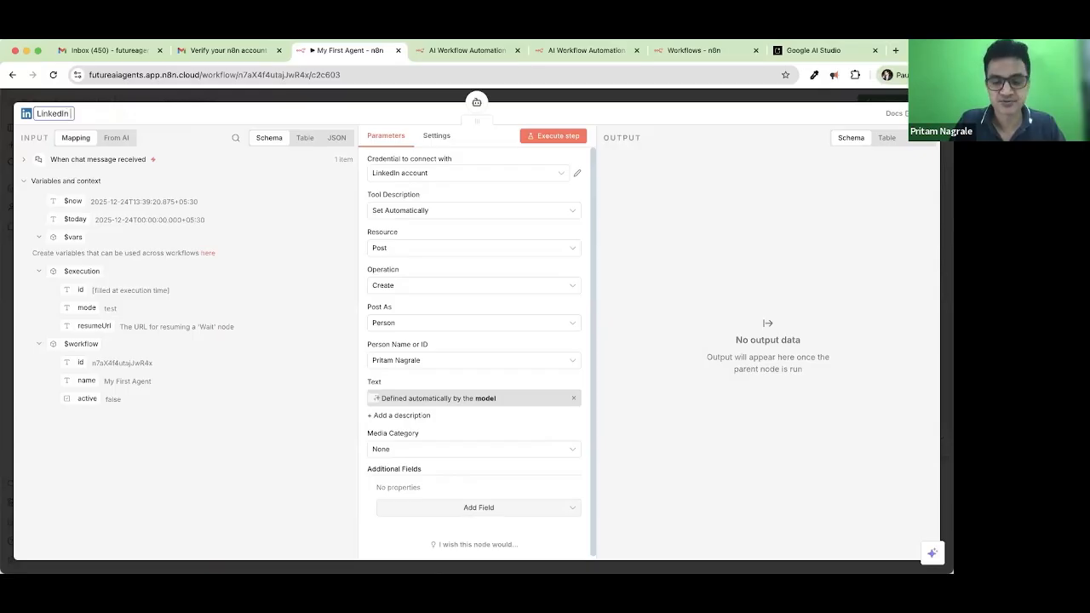
type("Post Manager")
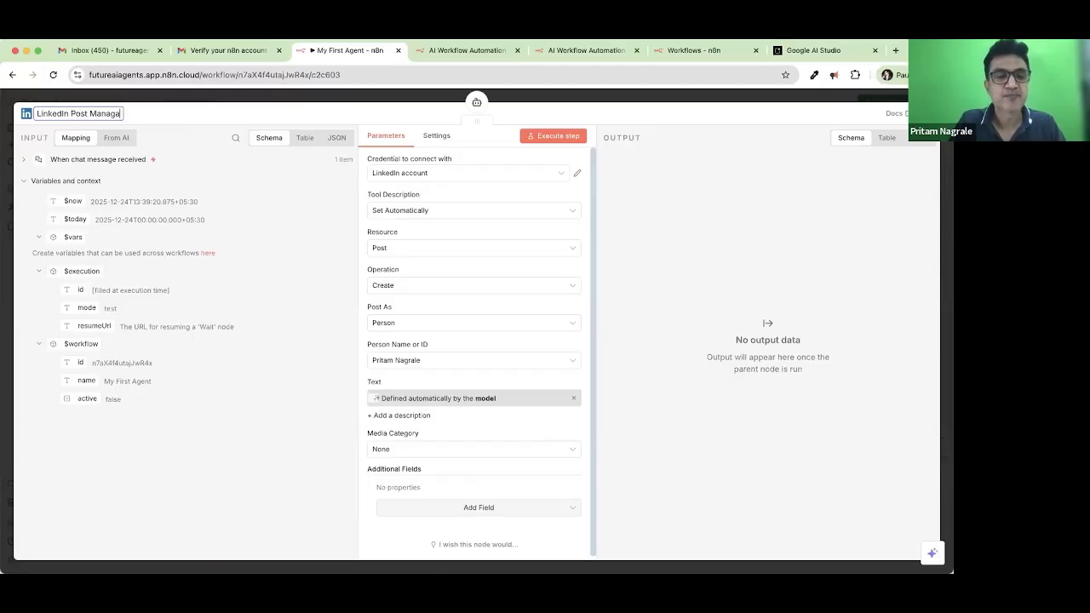
key("BackSpace")
key("BackSpace")
key("BackSpace")
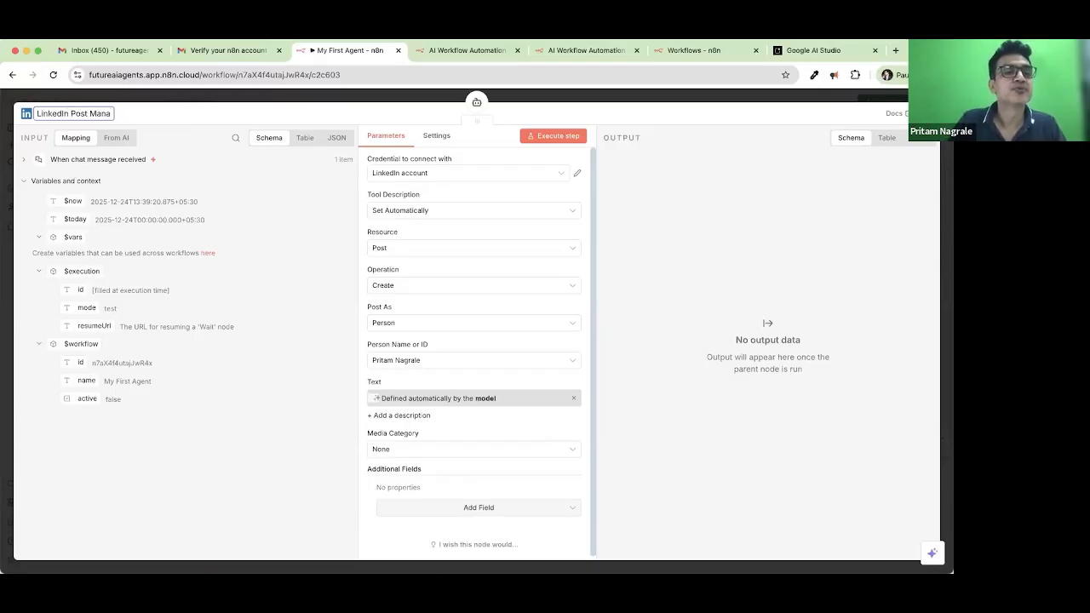
type("ger")
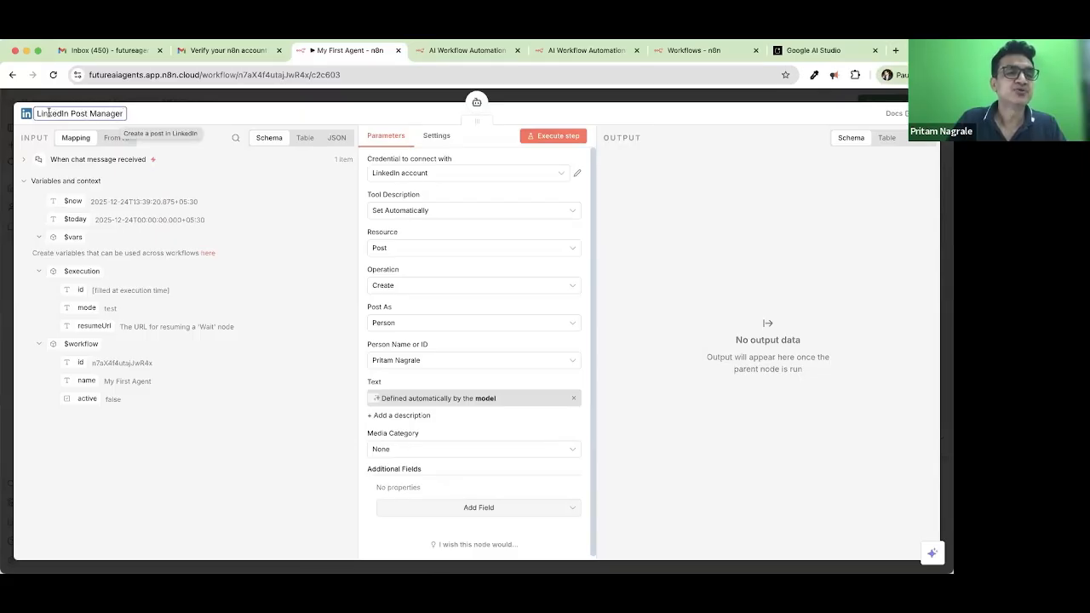
triple_click(48, 112)
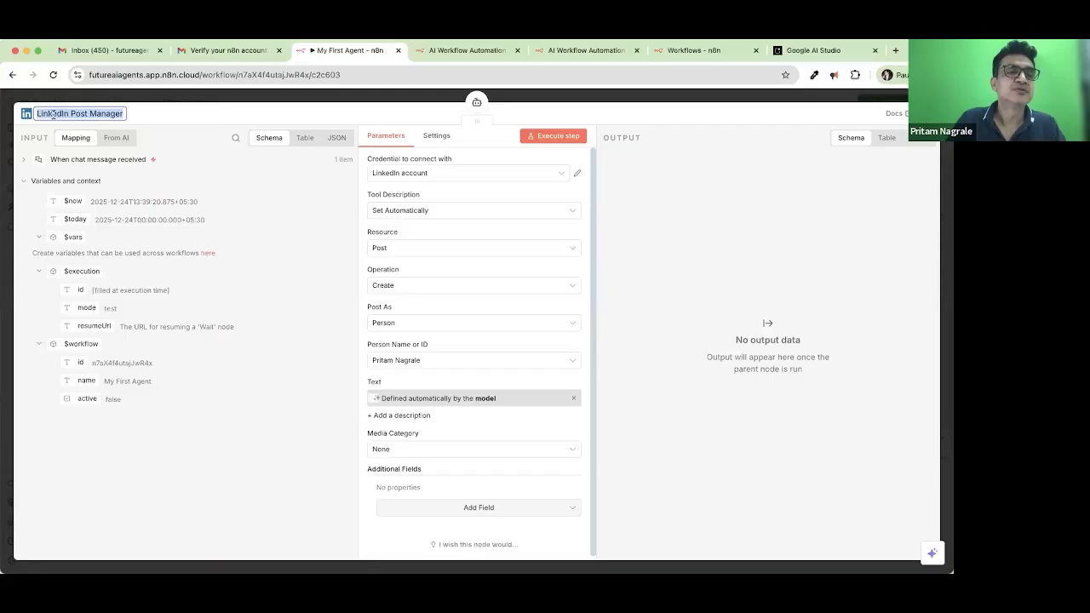
left_click(200, 120)
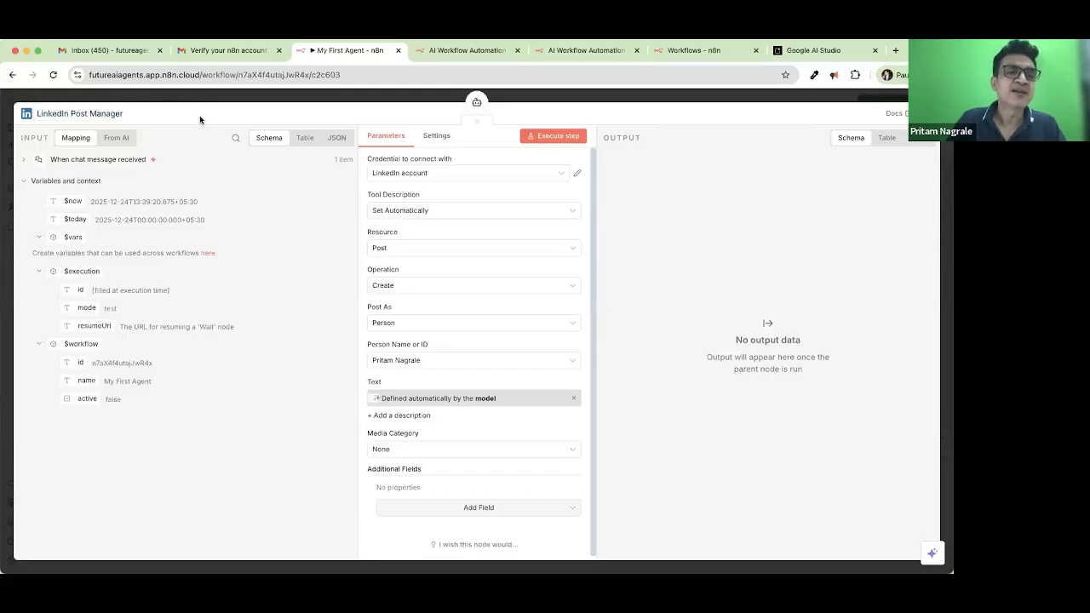
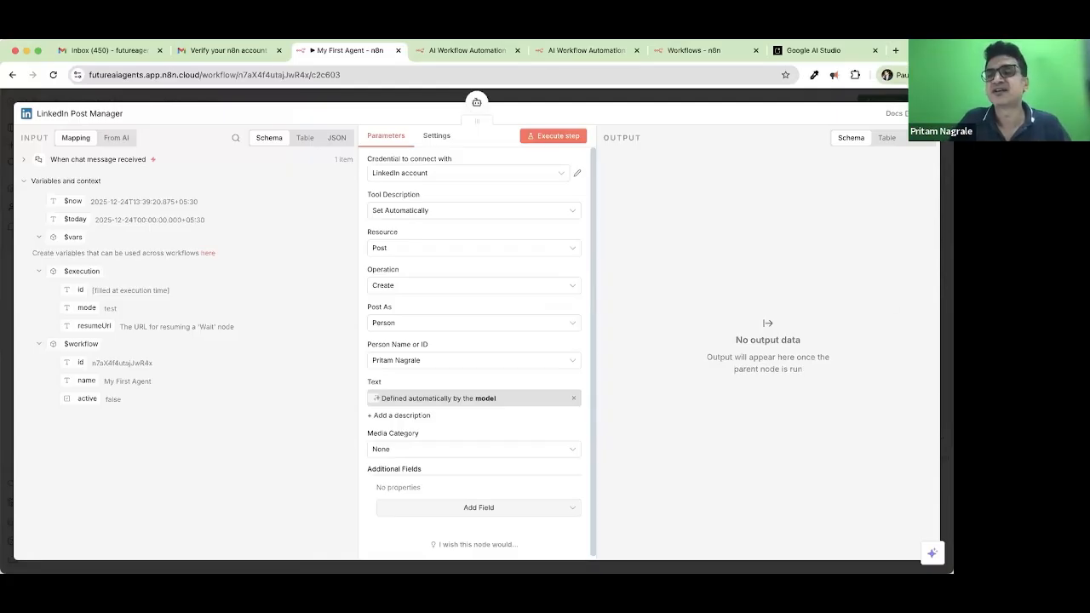
- Close the LinkedIn tool settings, spread the Gemini, Simple Memory and LinkedIn Post Manager nodes out below the AI Agent, and save the workflow
left_click(927, 113)
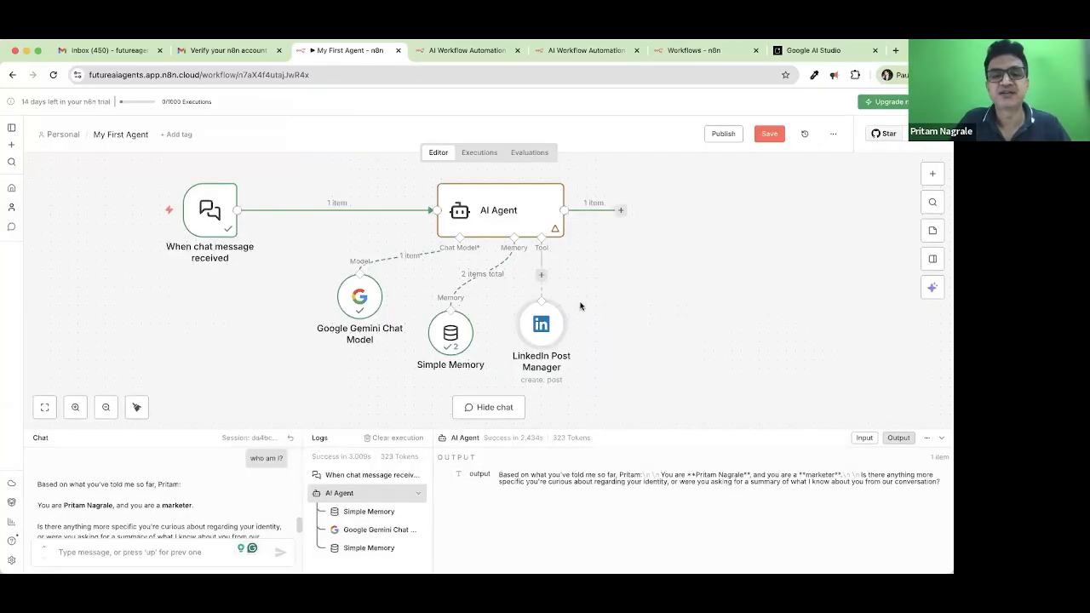
left_click_drag(365, 304, 329, 304)
left_click_drag(456, 338, 437, 330)
left_click_drag(555, 335, 657, 325)
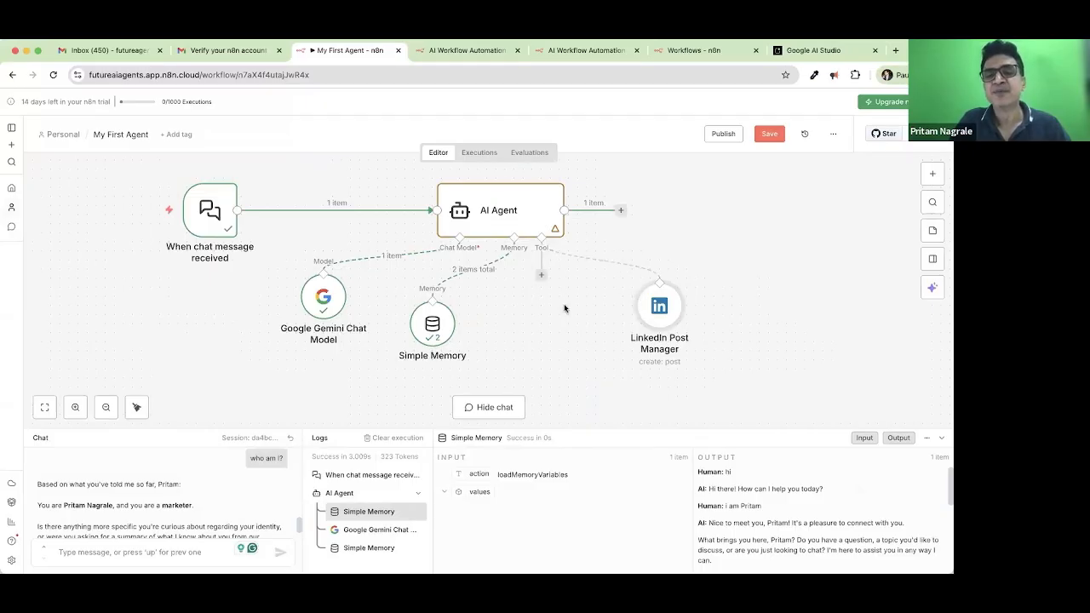
left_click_drag(654, 326, 610, 317)
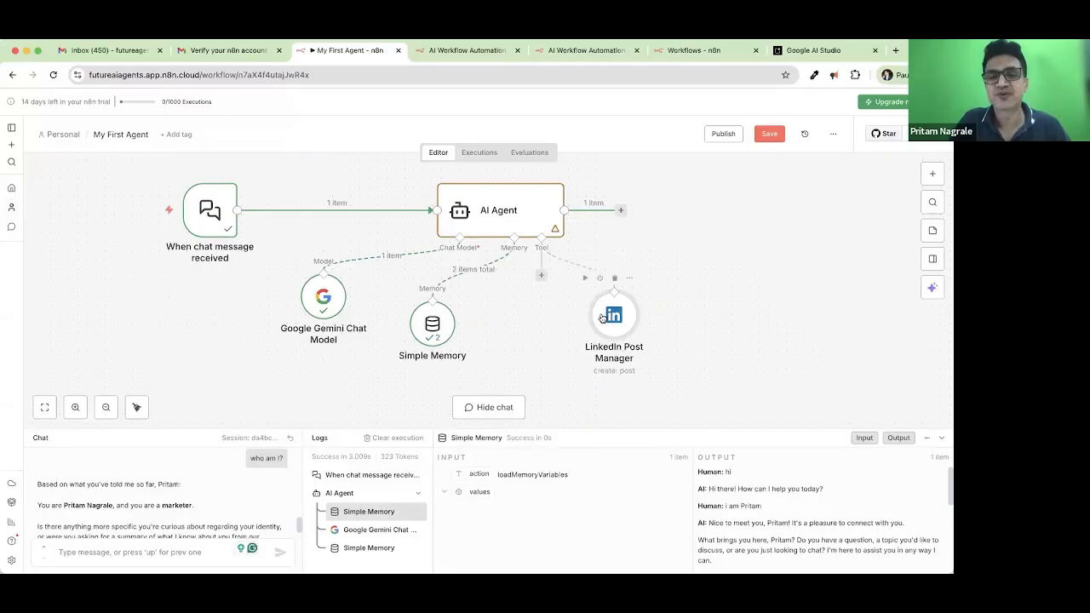
left_click(769, 134)
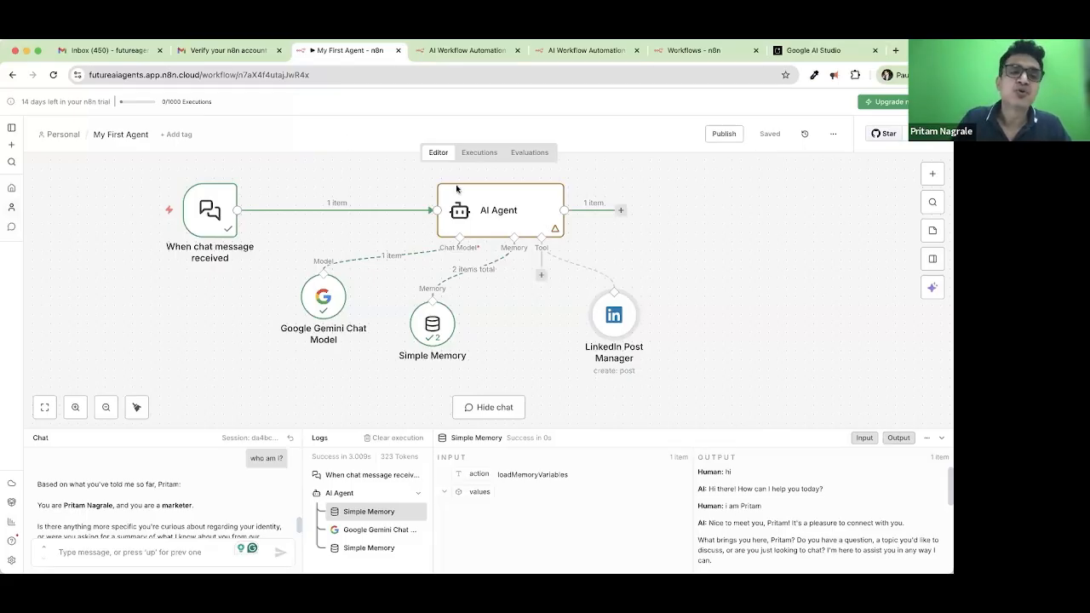
- View the Personal project's workflow list and reopen My First Agent from it
mouse_move(215, 228)
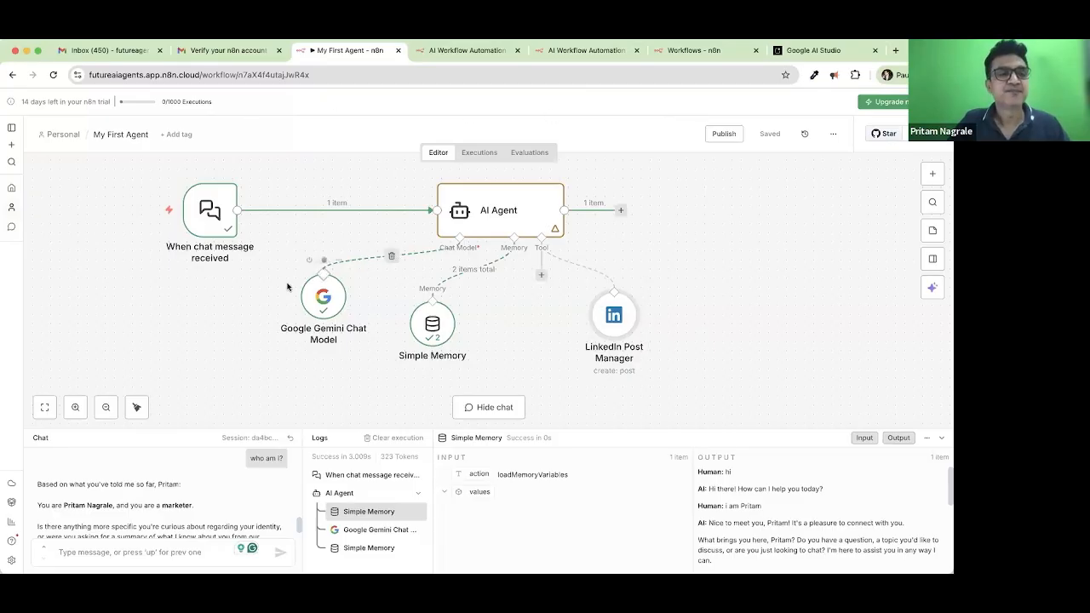
left_click(68, 140)
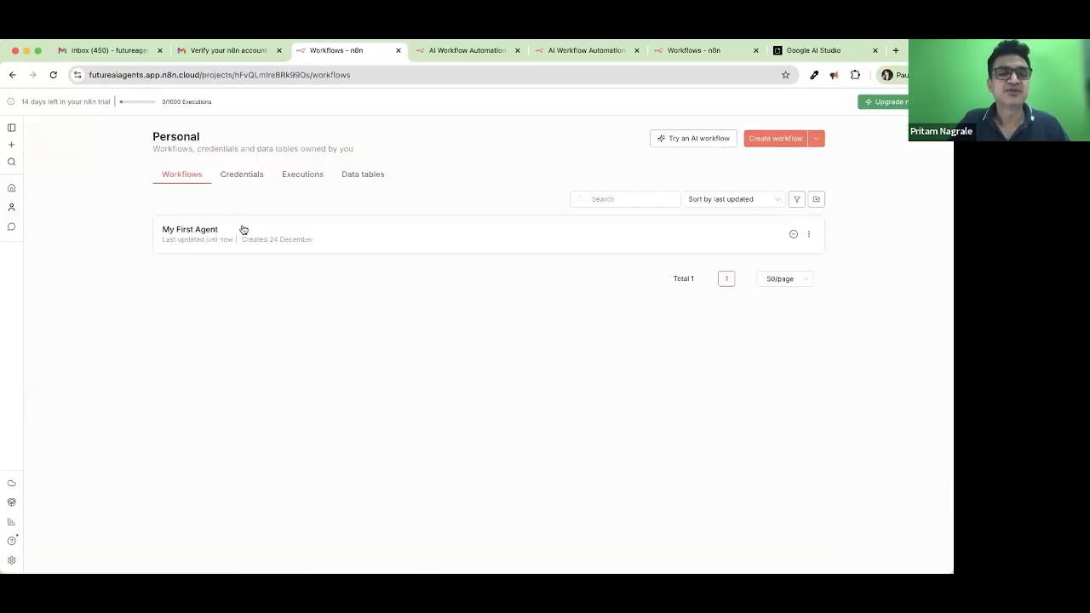
left_click(194, 239)
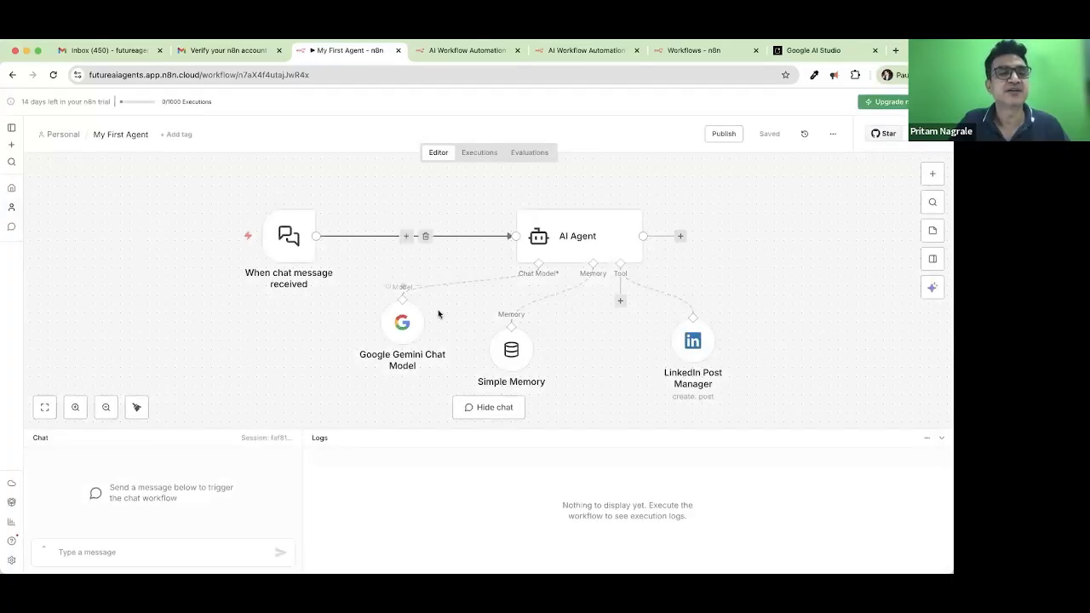
- Create a new Gmail OAuth2 API credential in the Personal project's credentials
left_click(61, 134)
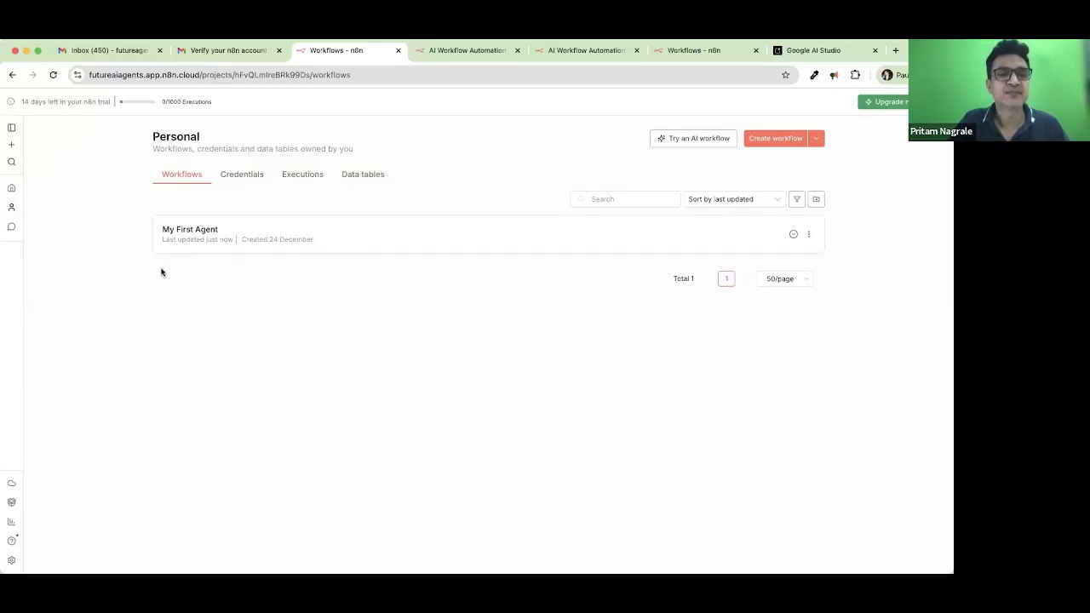
left_click(242, 177)
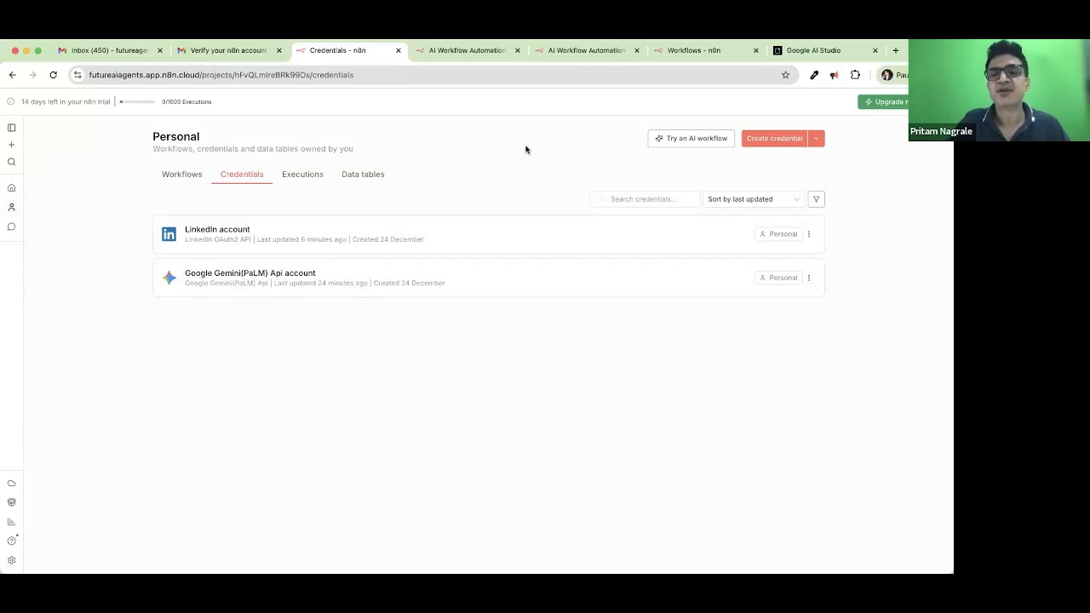
left_click(777, 139)
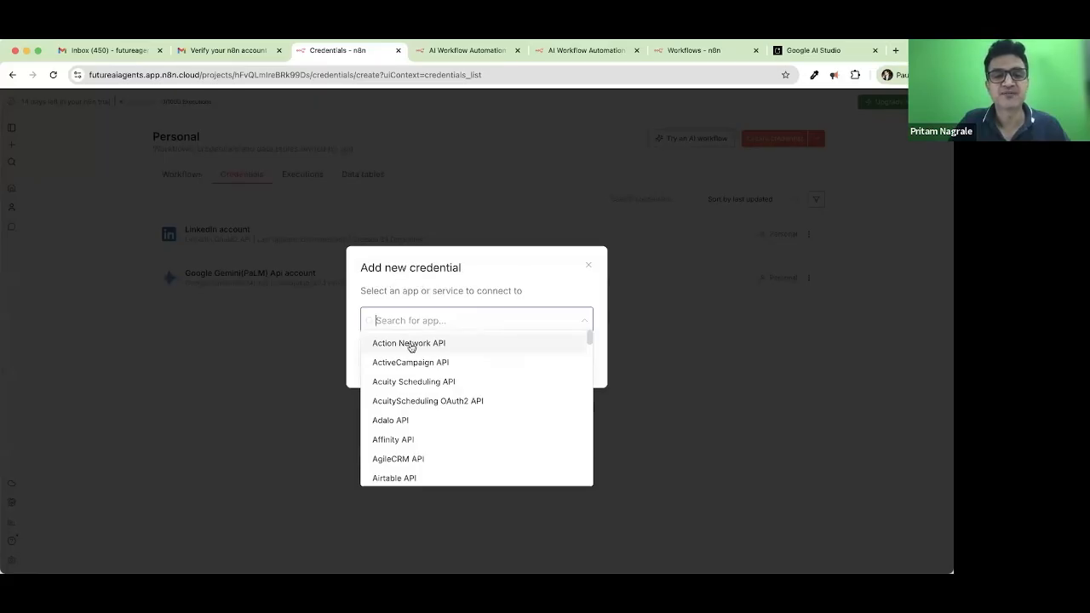
type("g")
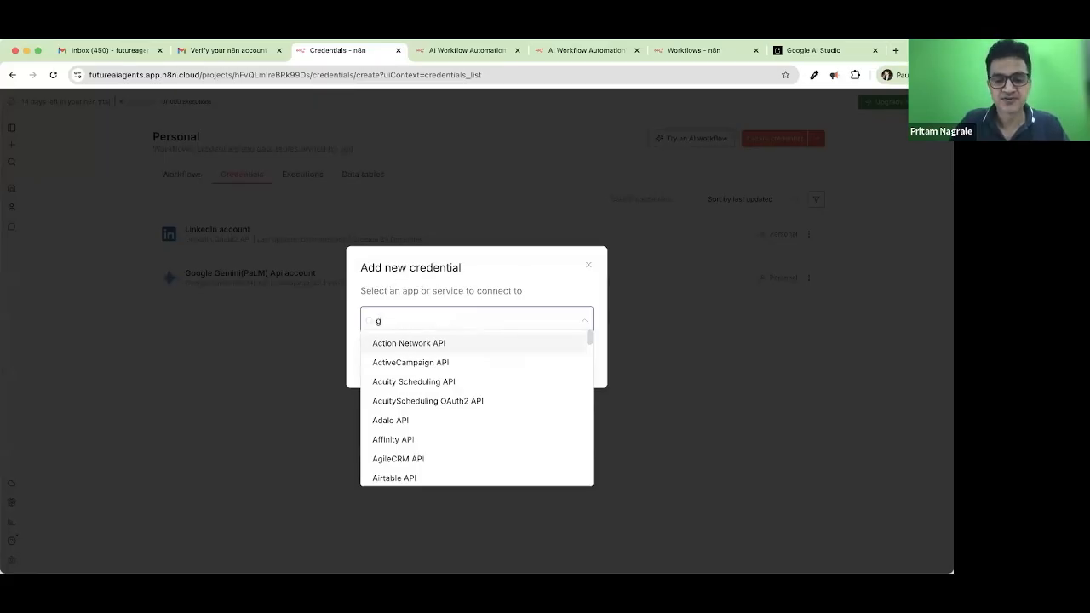
type("ma")
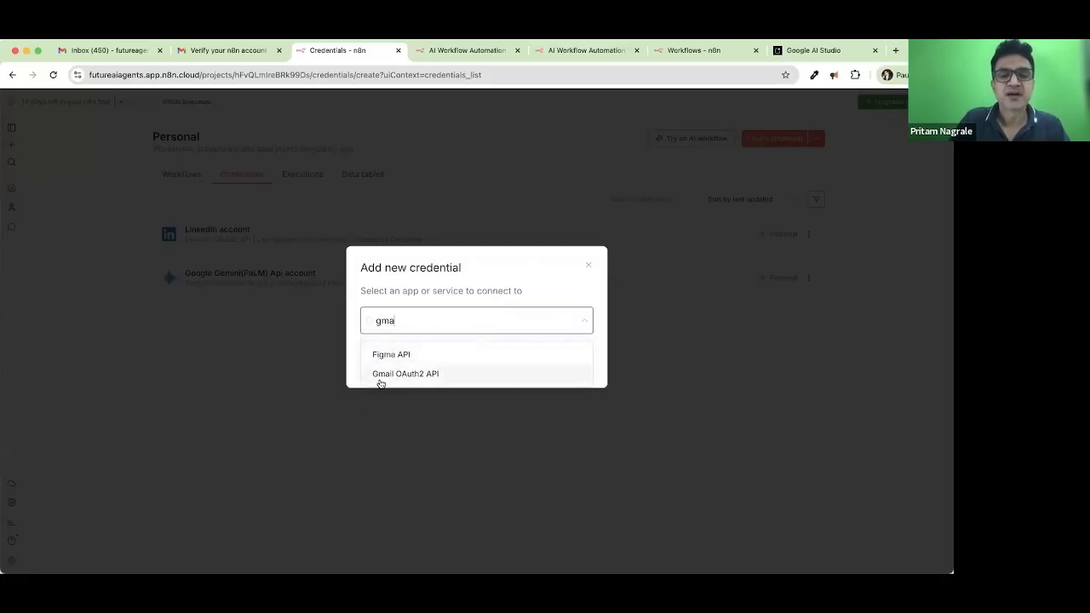
left_click(444, 380)
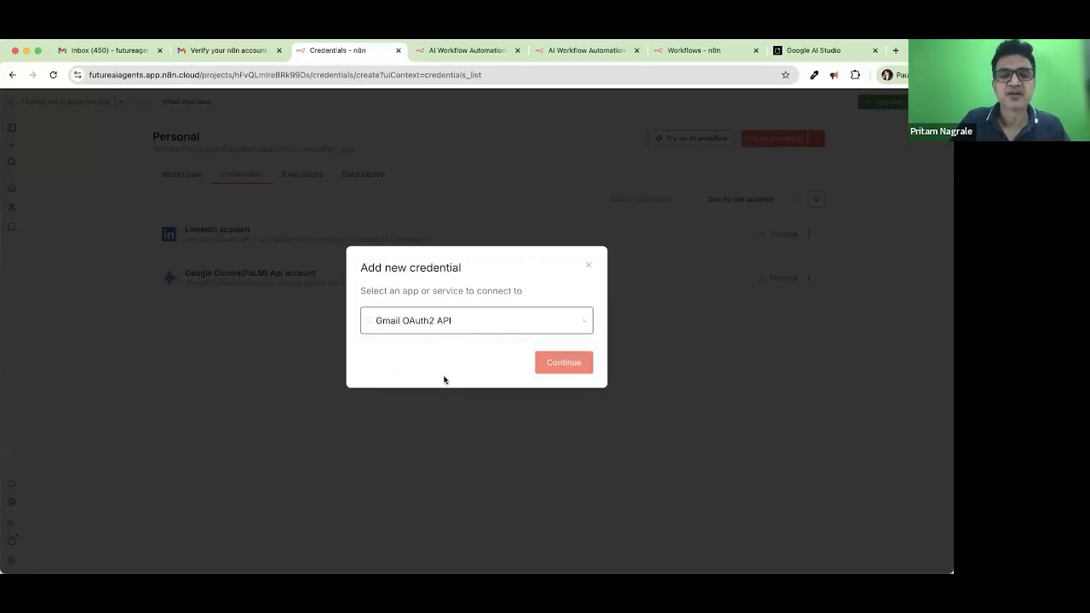
left_click(566, 366)
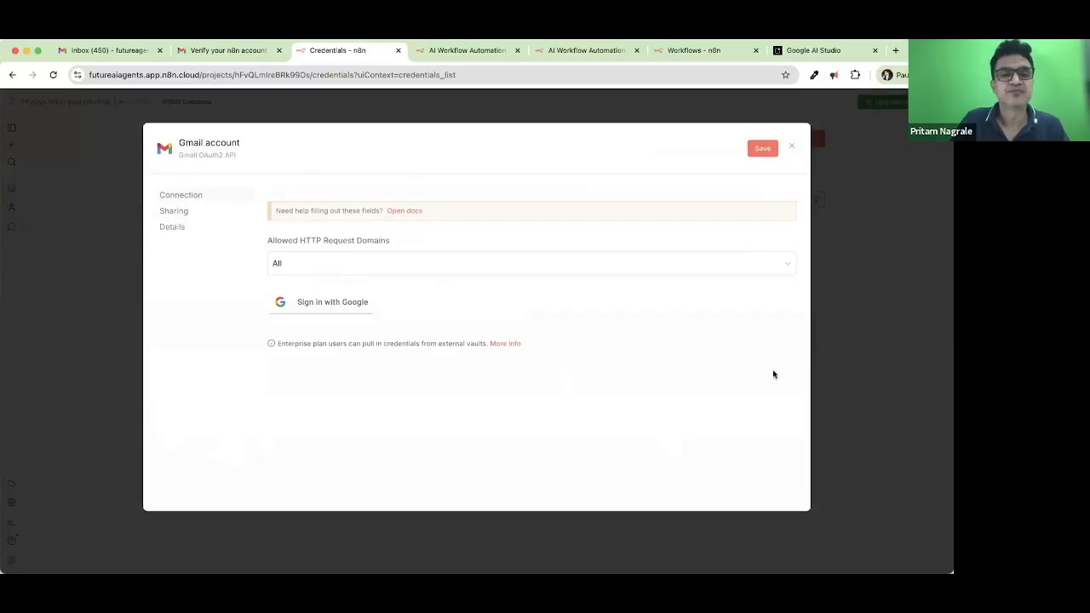
- Start the Google sign-in for the Gmail credential and review the account access requested by n8n.cloud
left_click(333, 302)
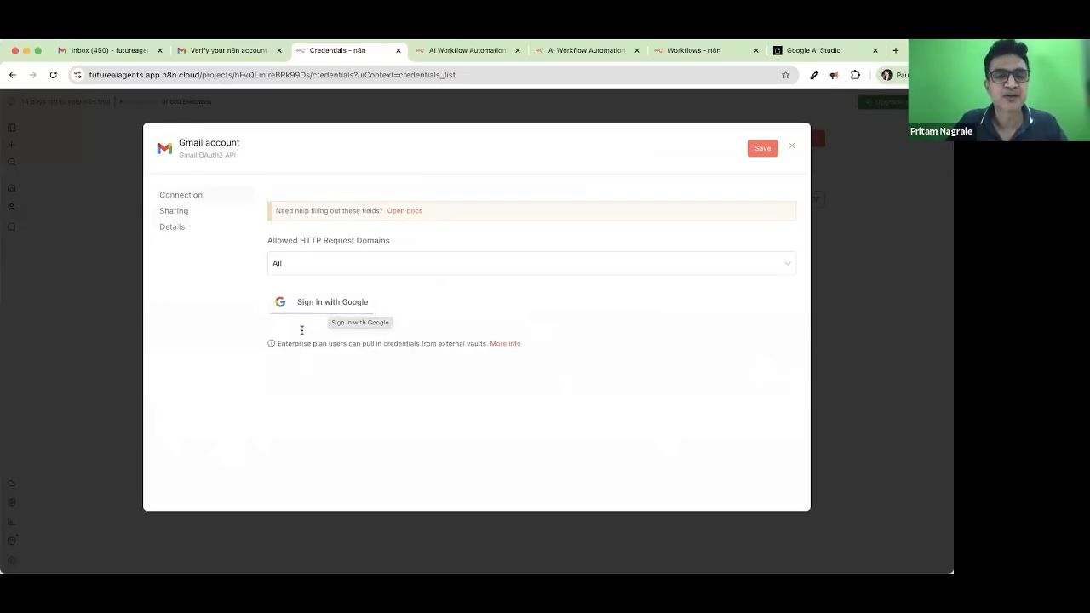
left_click(305, 306)
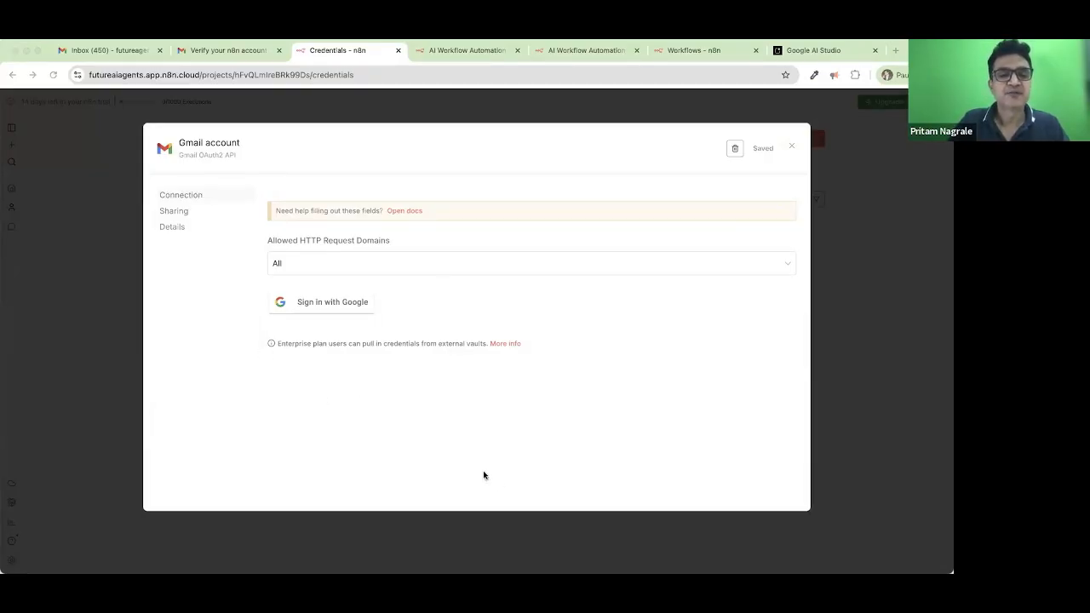
scroll(544, 340, "down", 3)
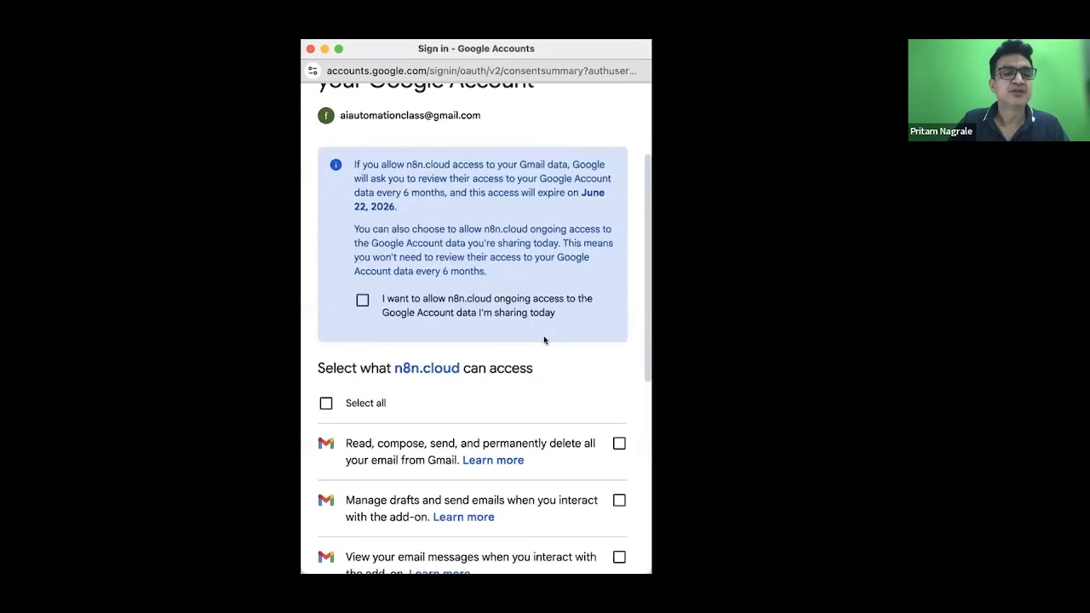
scroll(543, 339, "down", 8)
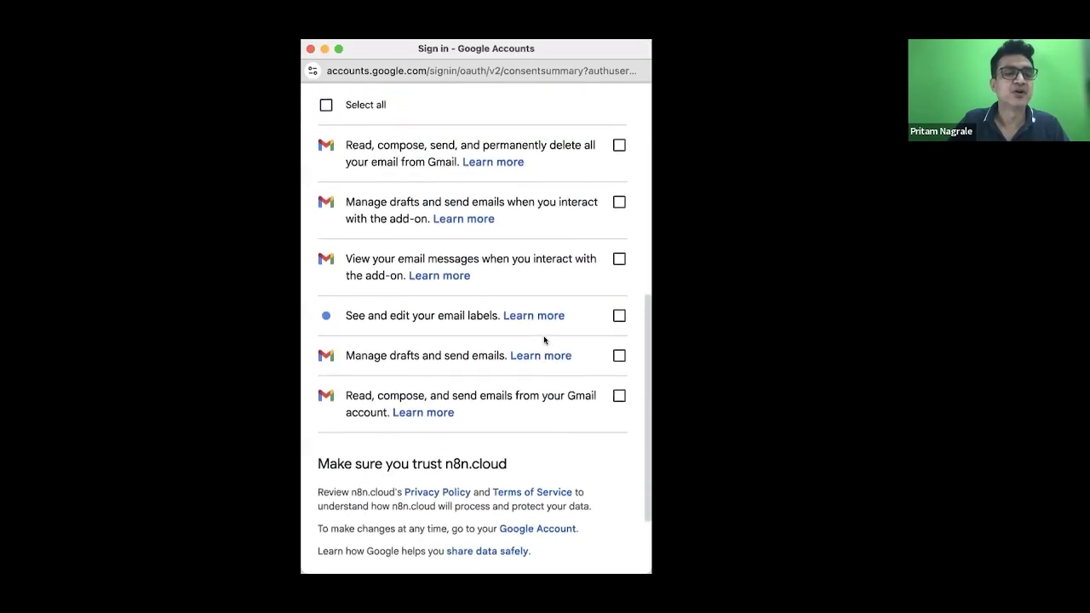
scroll(544, 340, "up", 10)
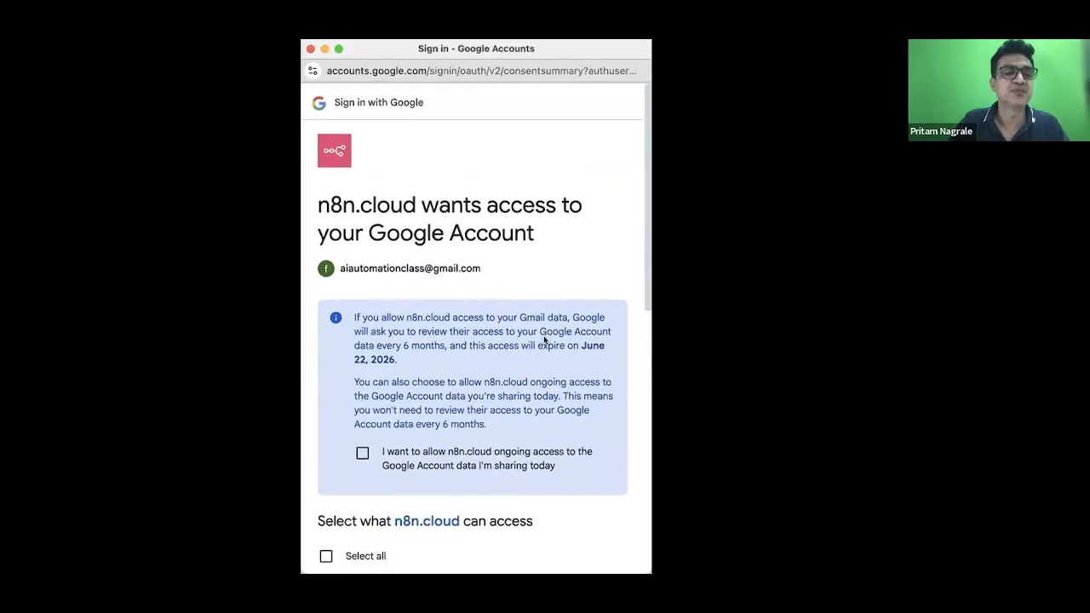
scroll(544, 341, "down", 3)
scroll(544, 341, "down", 2)
scroll(544, 340, "up", 1)
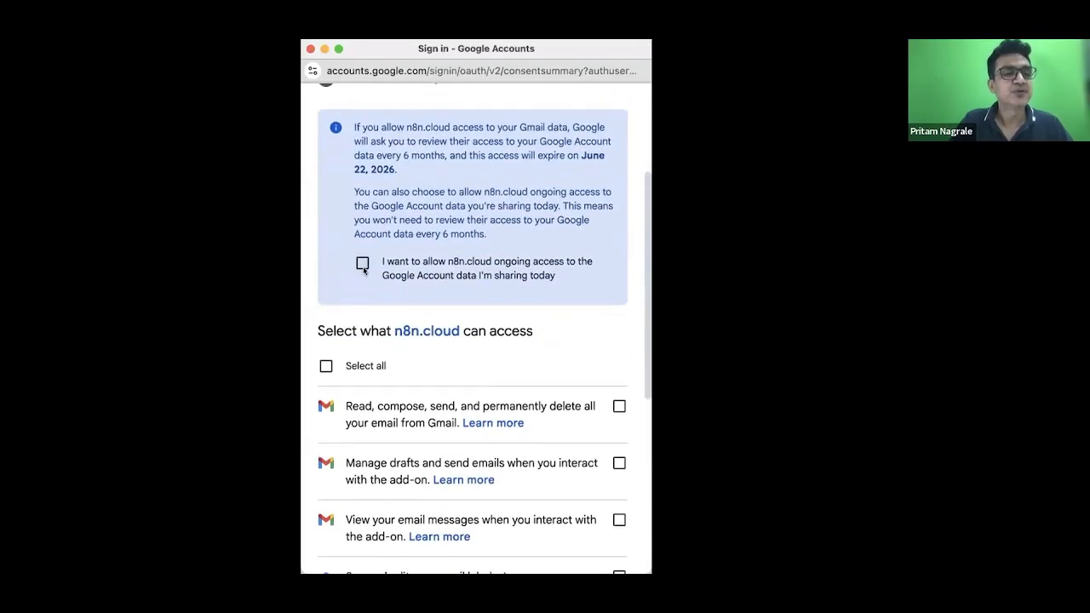
- Allow n8n.cloud ongoing access to the shared Google Account data and select all the requested Gmail permissions
left_click(361, 263)
scroll(531, 371, "down", 2)
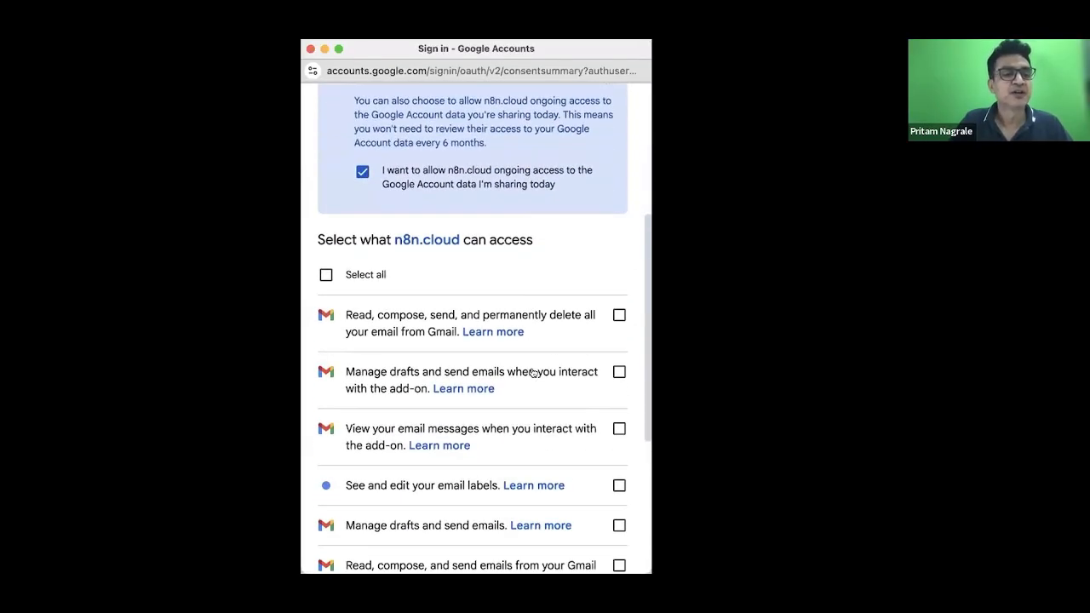
scroll(532, 371, "up", 3)
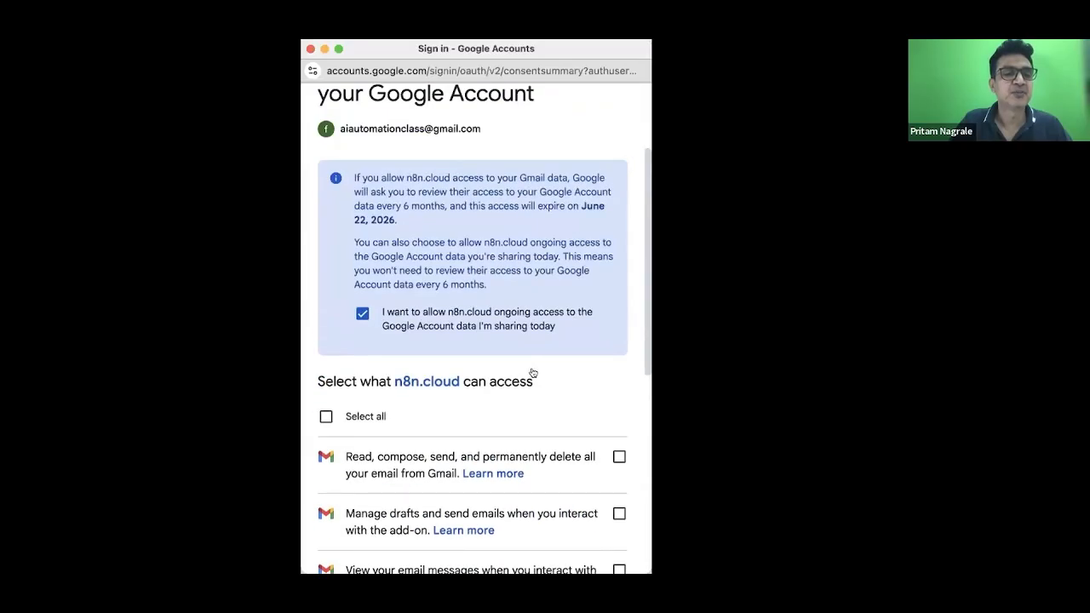
scroll(532, 372, "down", 2)
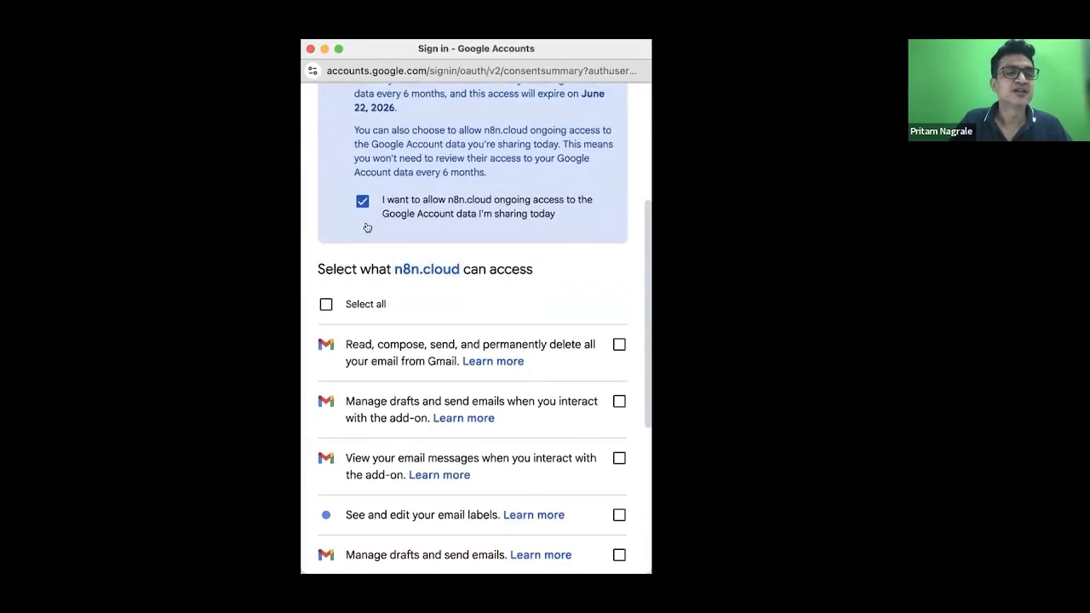
left_click(325, 305)
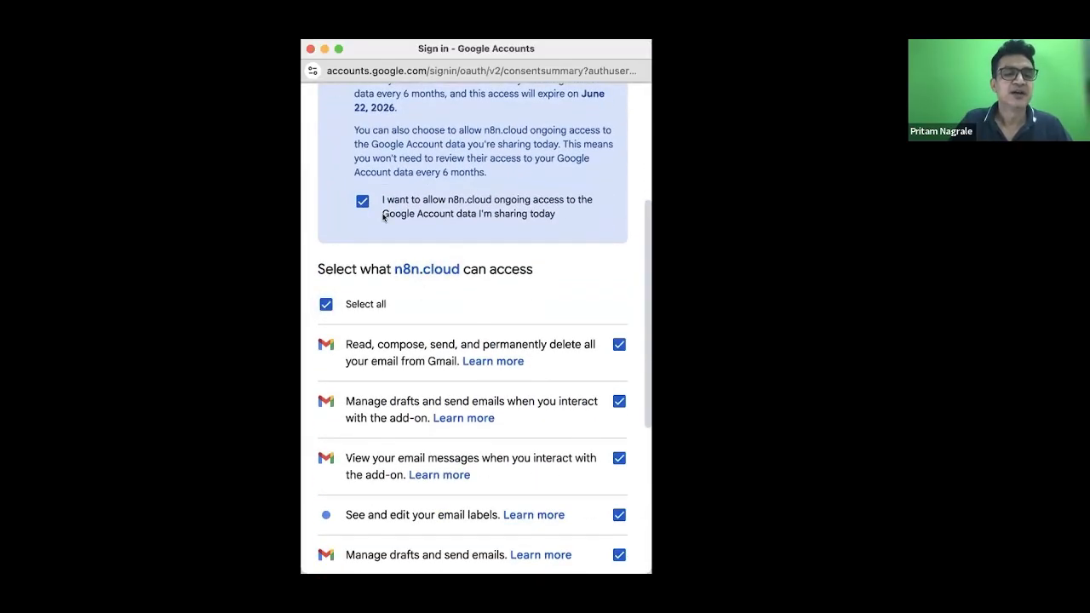
- Review the selected Gmail permissions, authorize n8n.cloud's access to the Google Account, and close the Gmail credential
scroll(534, 145, "down", 7)
scroll(553, 162, "up", 1)
scroll(495, 251, "up", 6)
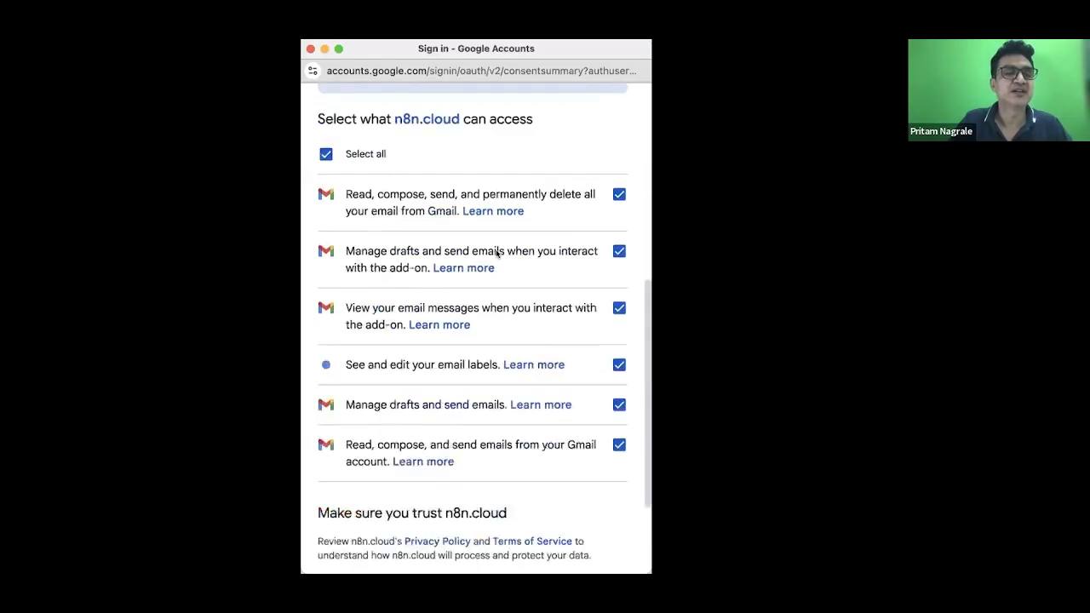
scroll(496, 253, "up", 1)
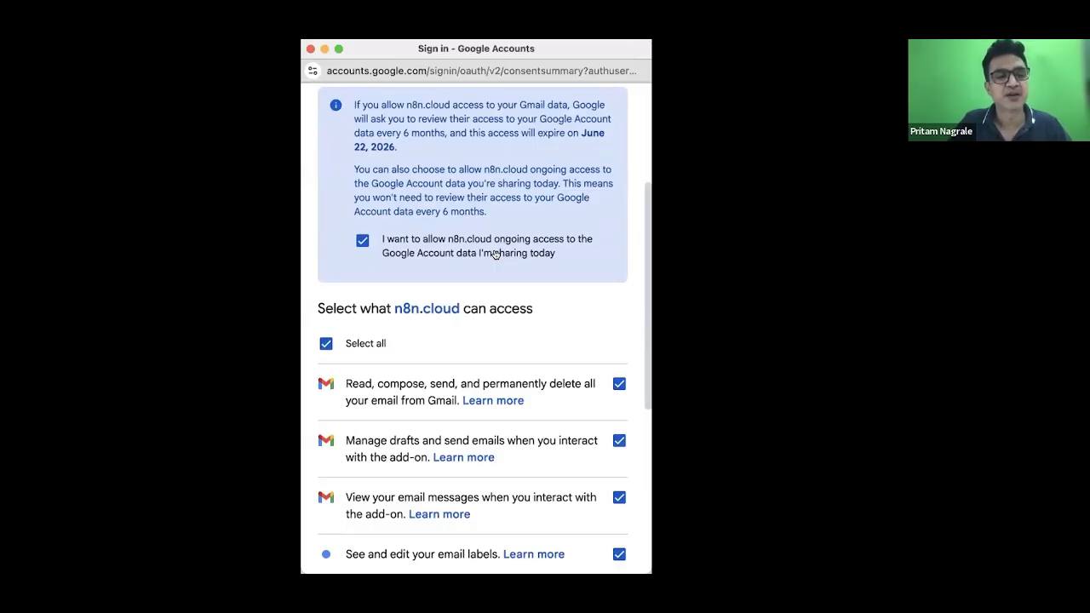
scroll(494, 253, "down", 3)
scroll(490, 263, "up", 5)
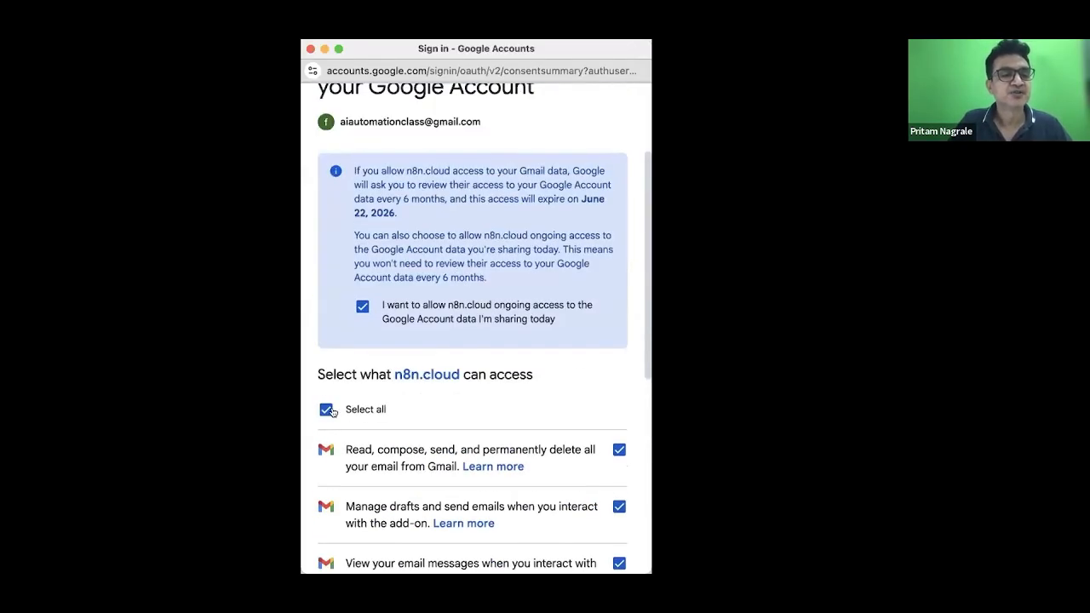
scroll(483, 306, "down", 5)
scroll(548, 244, "up", 6)
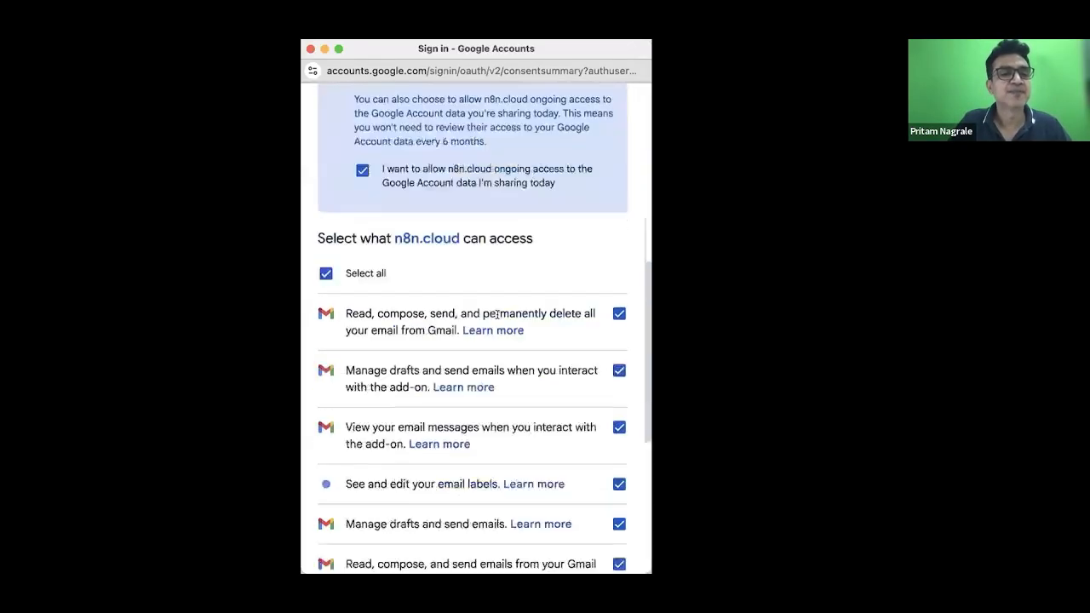
scroll(464, 341, "down", 6)
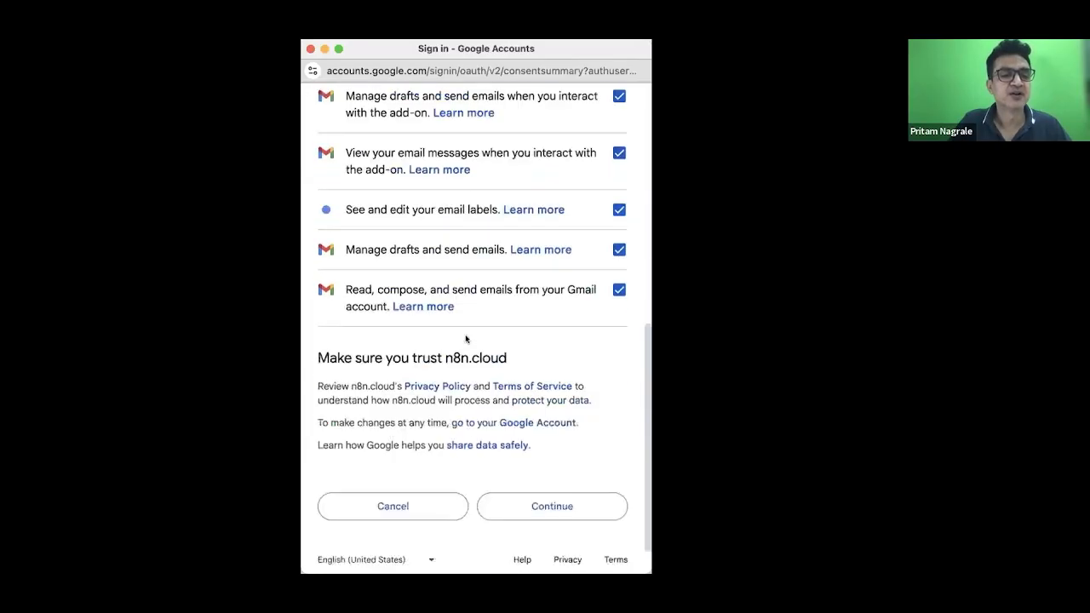
left_click(554, 498)
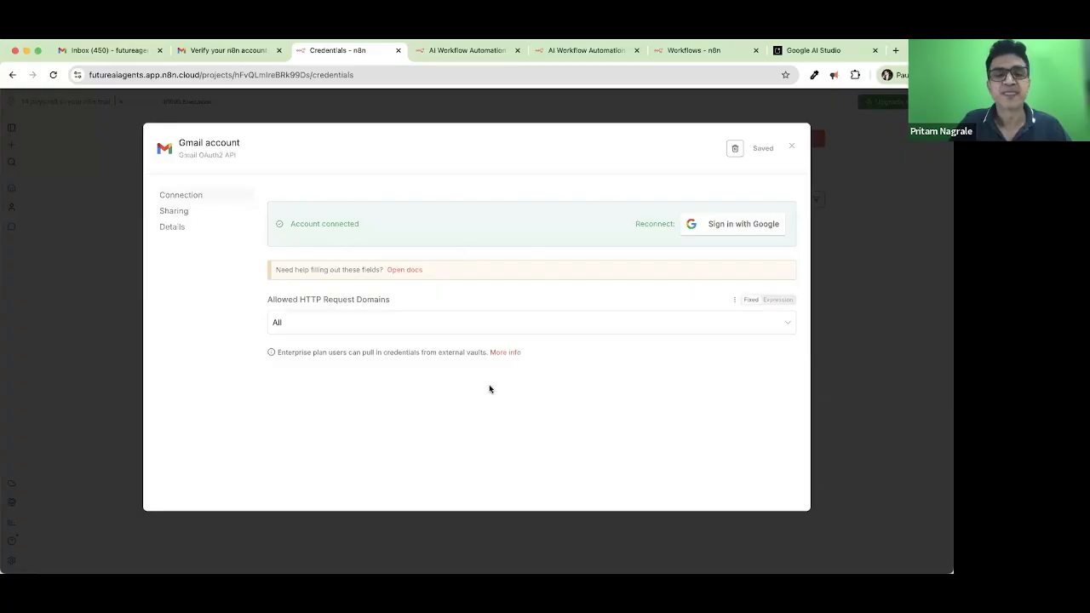
left_click(793, 148)
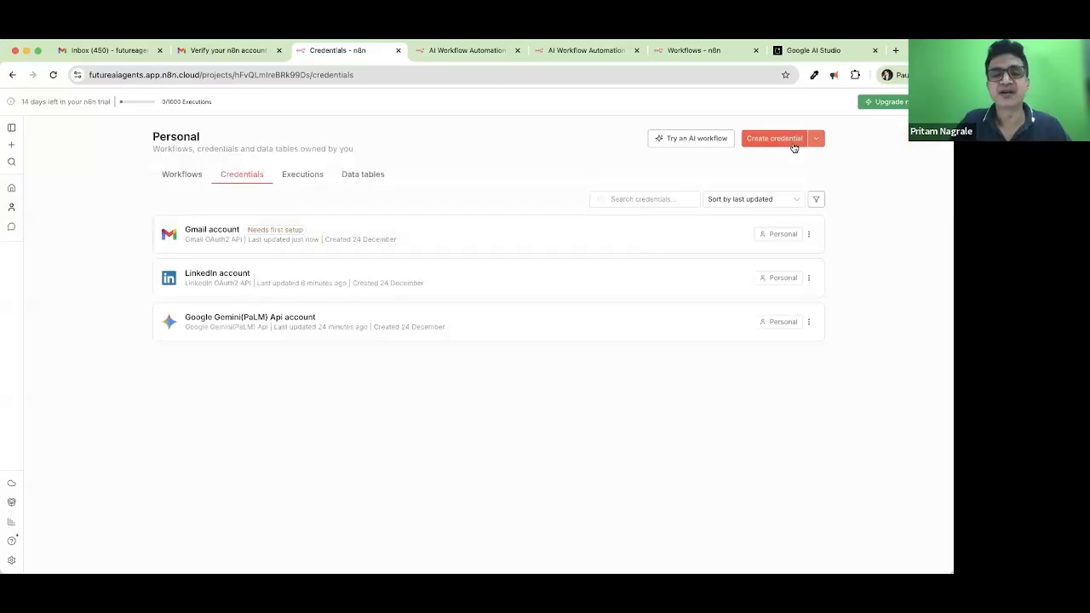
- Check the Gmail account credential's connection and return to the My First Agent workflow
left_click(286, 230)
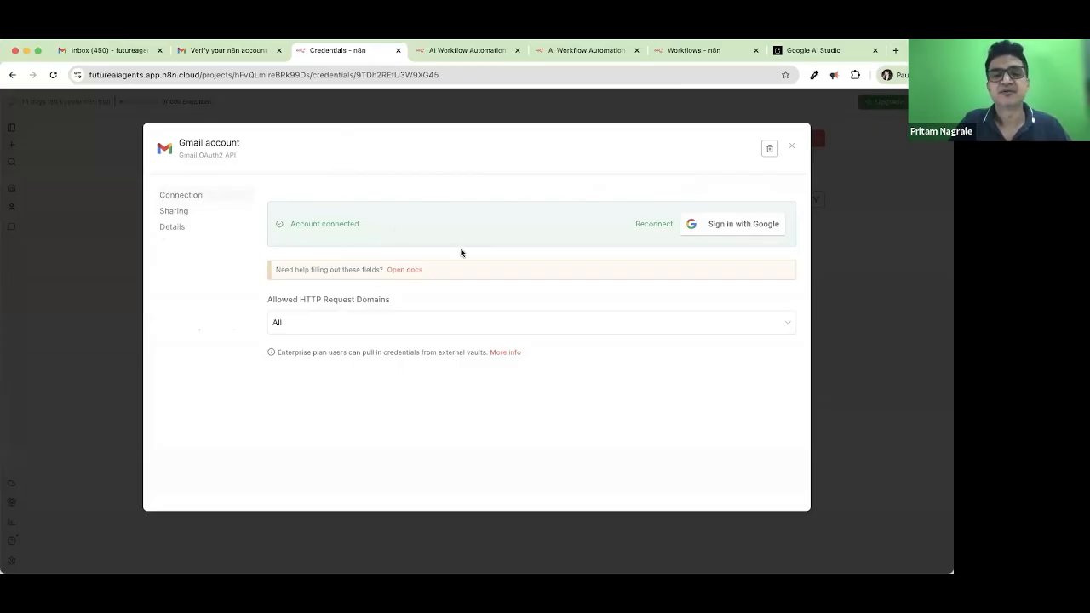
left_click(912, 210)
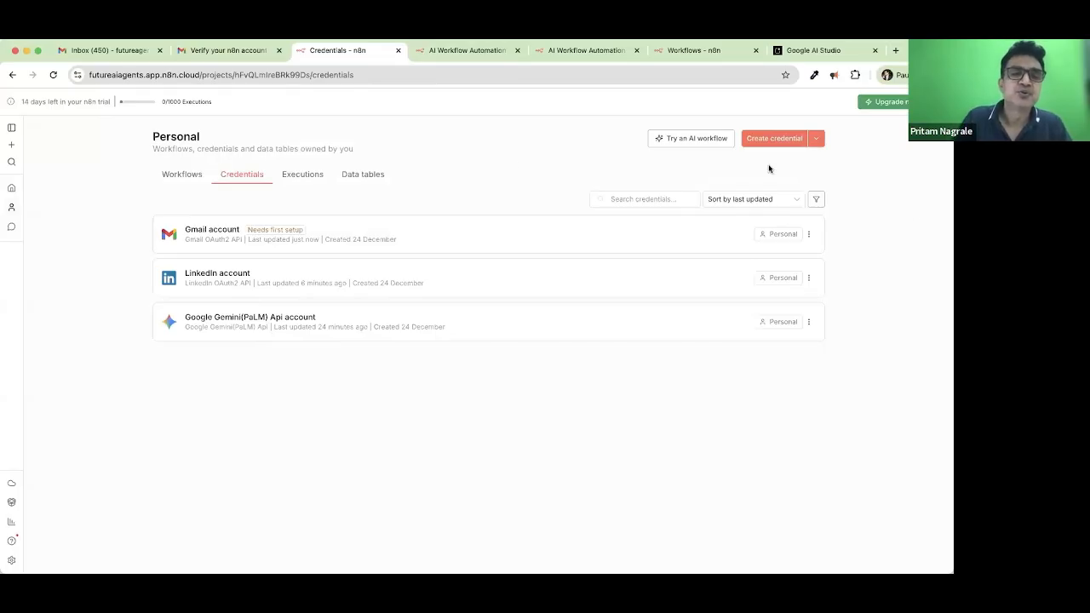
left_click(188, 176)
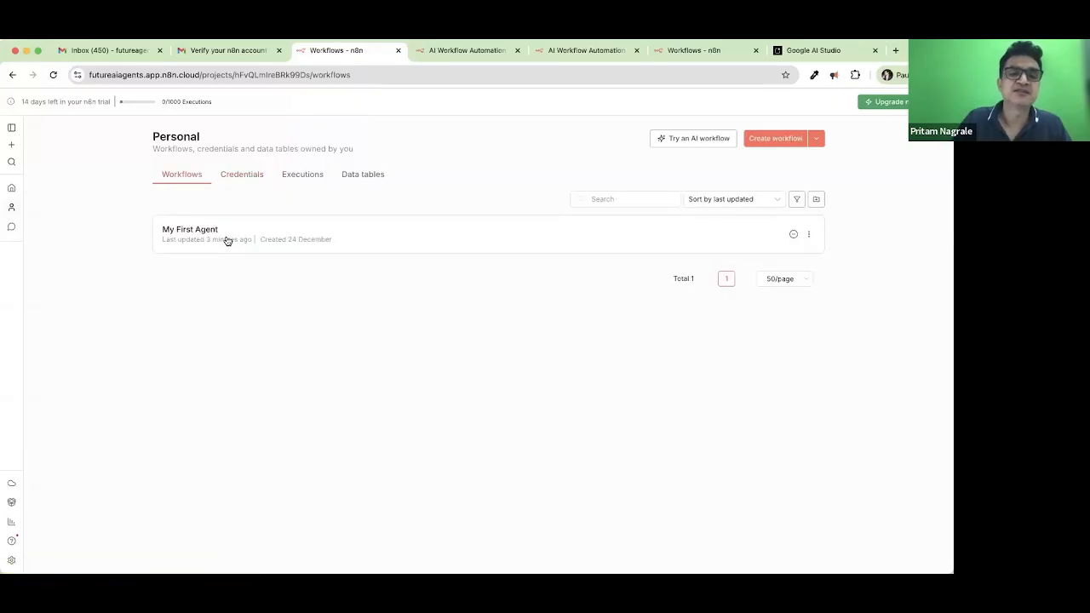
left_click(227, 240)
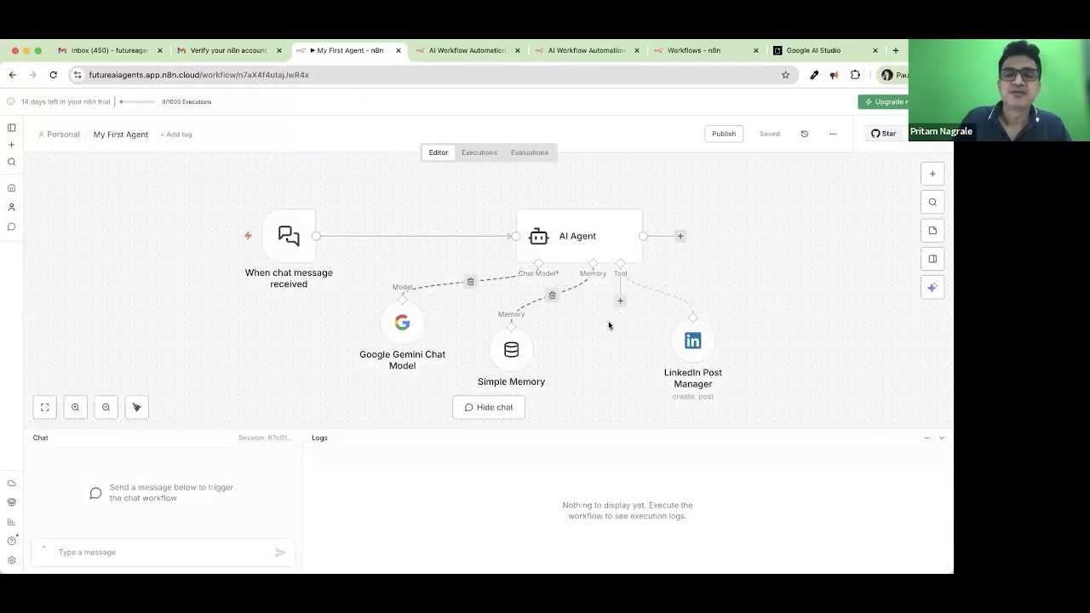
- Review the saved credentials in the Personal project and return to its list of workflows
left_click(73, 135)
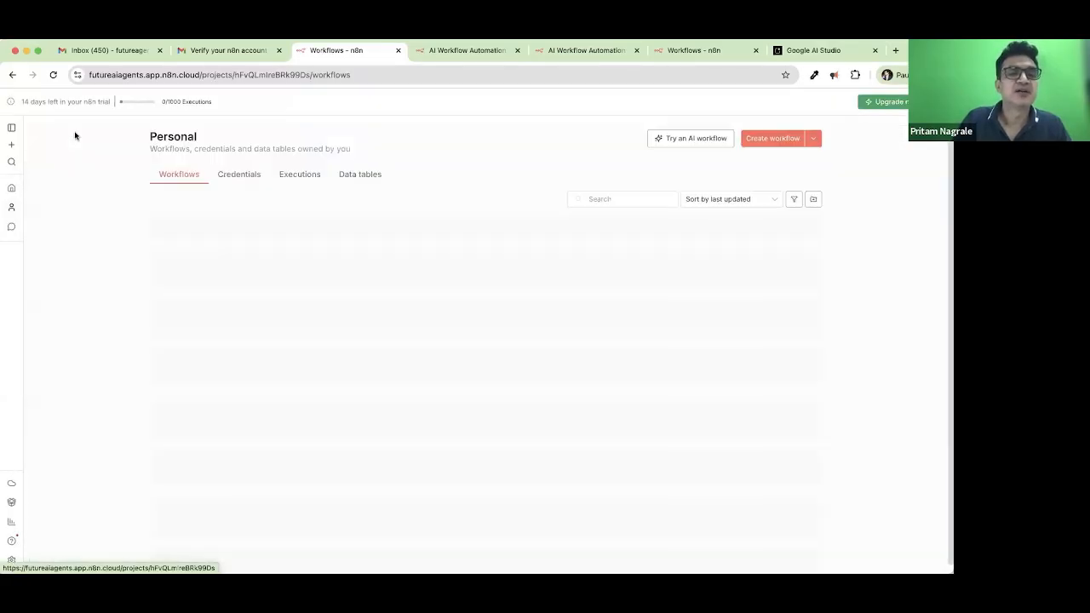
left_click(240, 174)
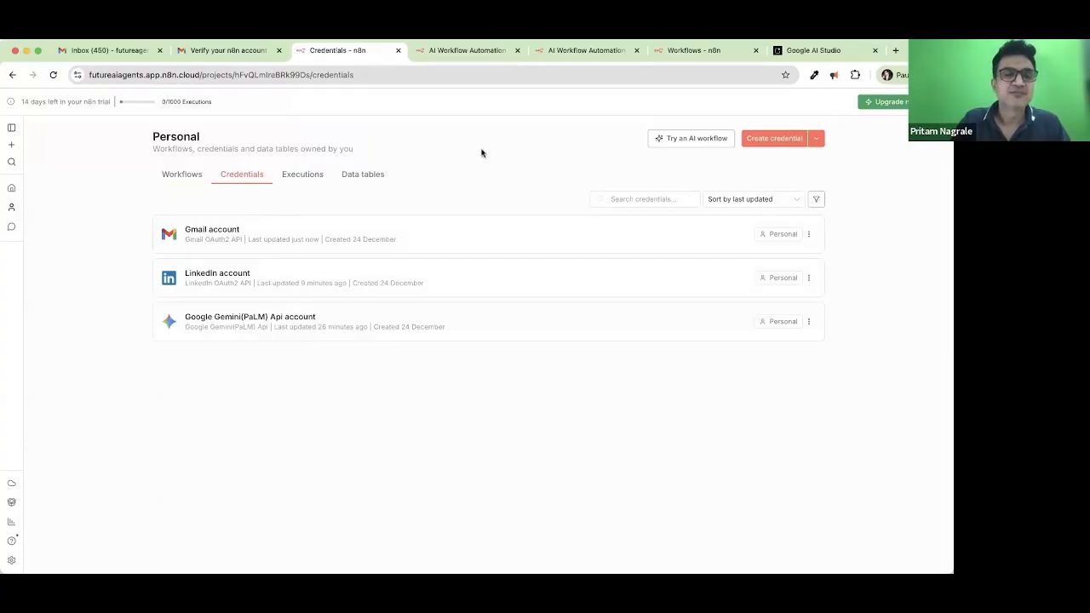
left_click(183, 175)
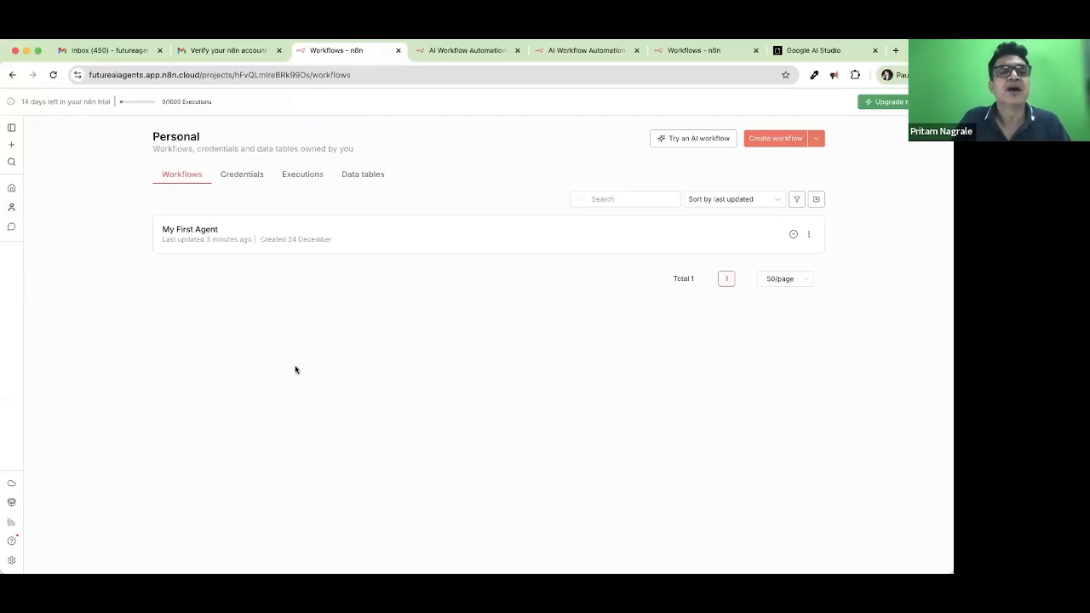
- Inspect the n8n.cloud domain in the workspace's web address by highlighting it, and clear the highlight
left_click(189, 75)
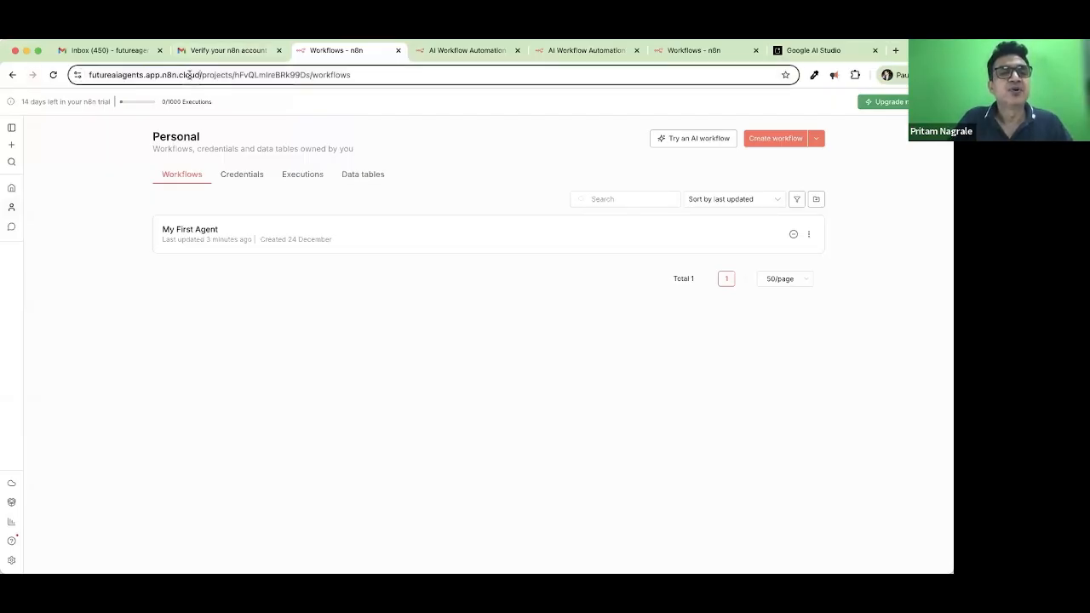
left_click_drag(201, 74, 163, 75)
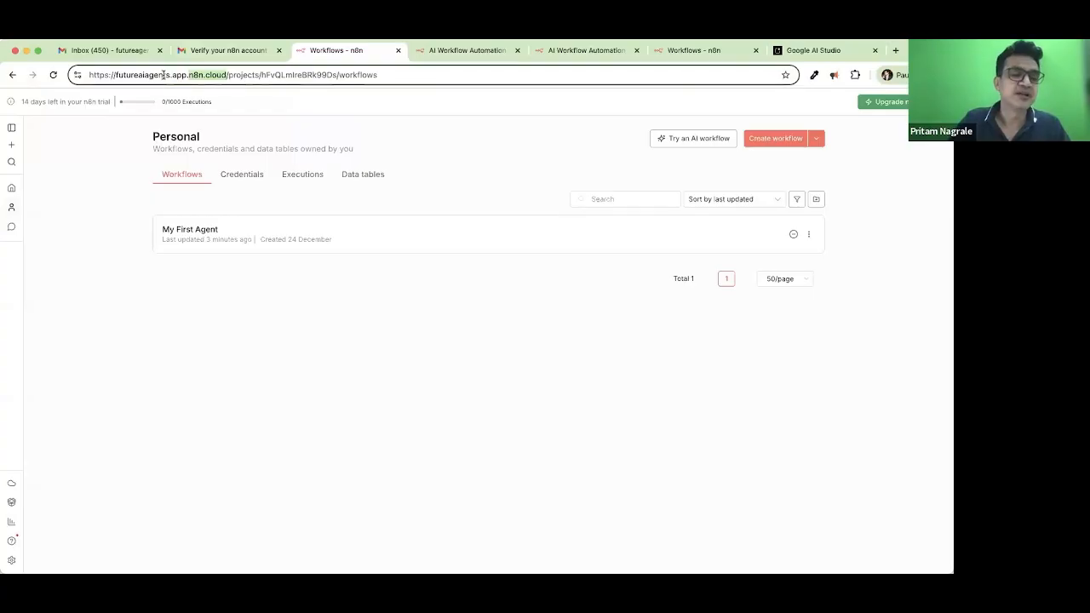
left_click(154, 342)
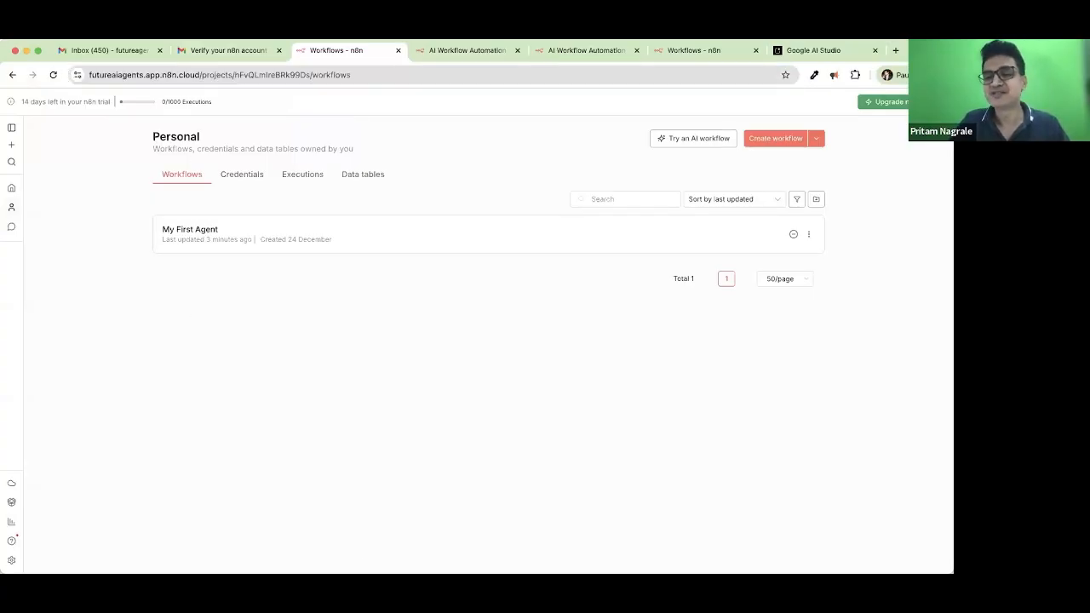